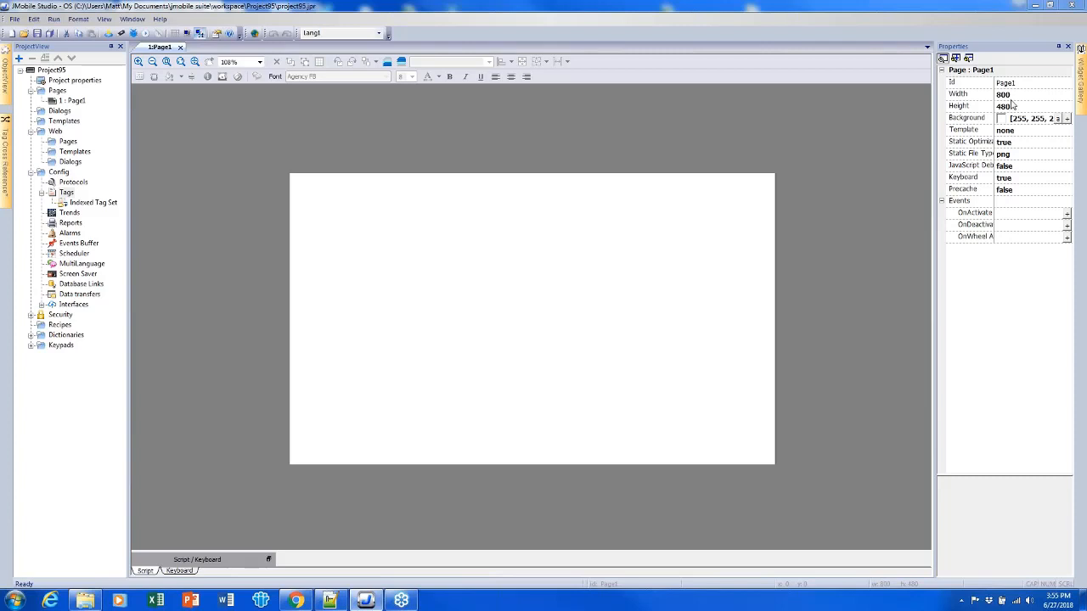
Open the Widget Gallery and switch the Basic category from the Text/Numeric widgets to the Images group
left_click(1081, 74)
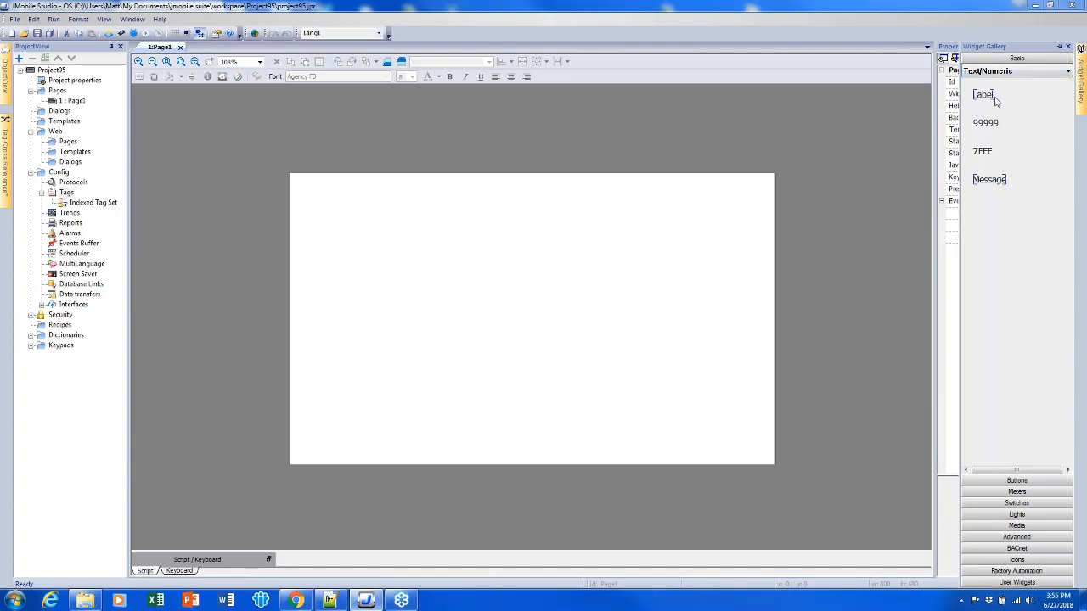
left_click_drag(994, 100, 991, 108)
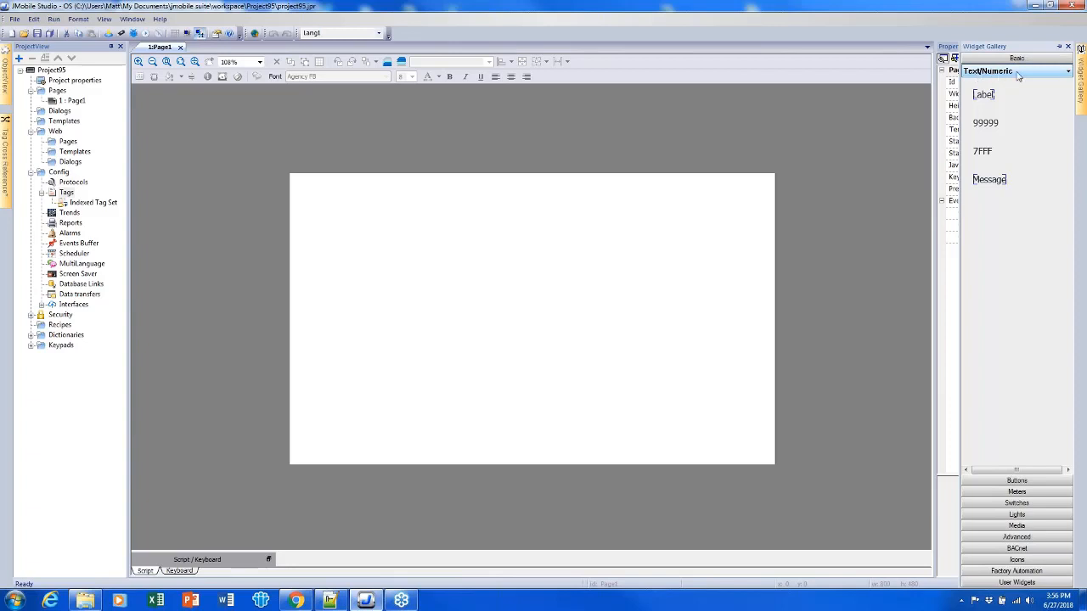
left_click(1019, 75)
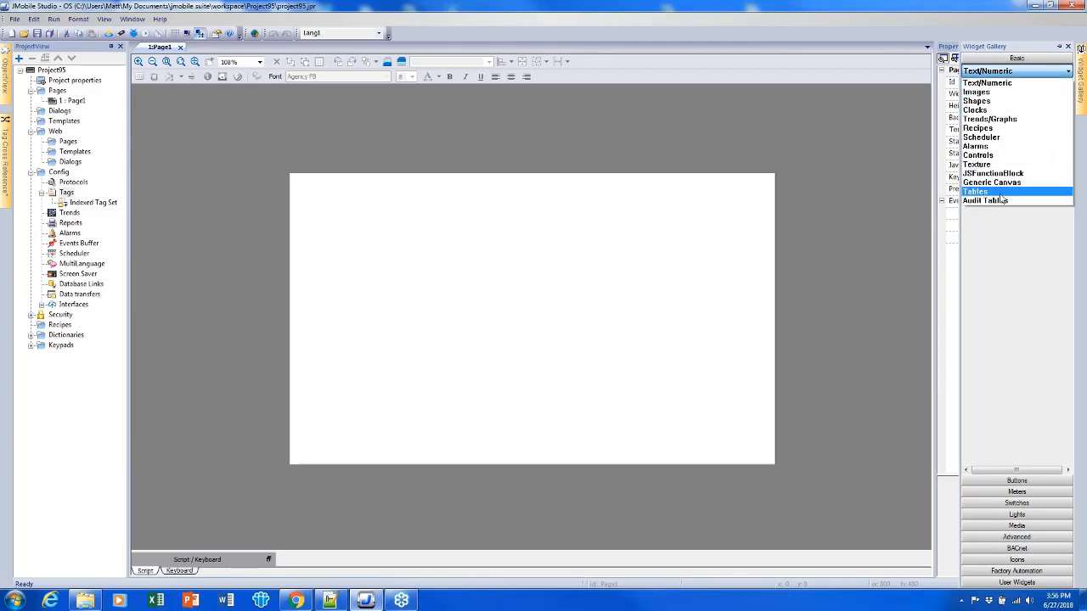
left_click(985, 91)
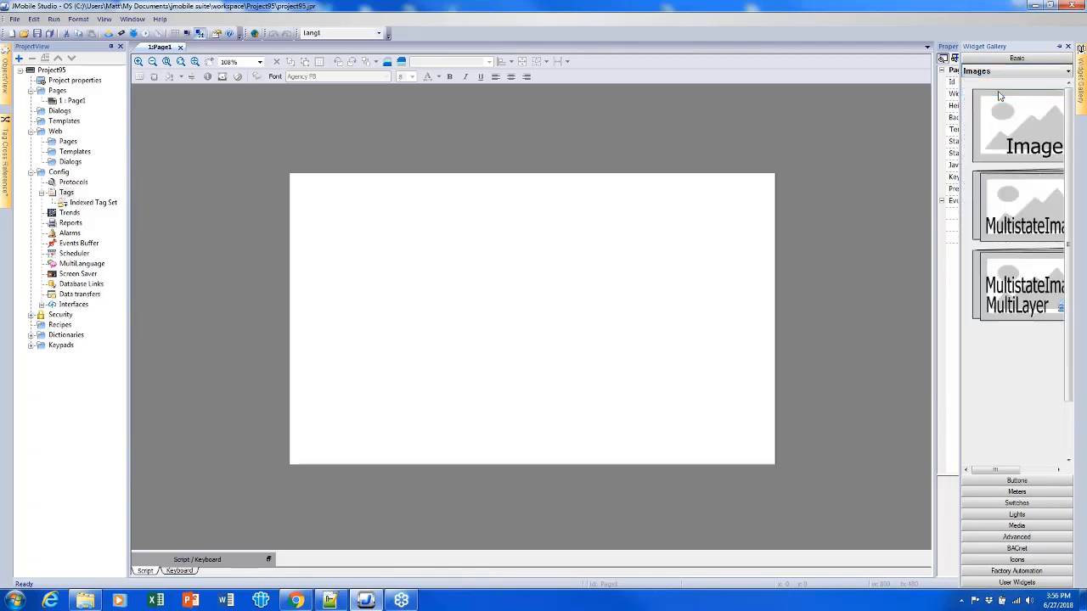
Browse the other Basic widget groups, including Recipes and Texture, and return to the Text/Numeric group
key("Down")
key("Down")
key("Down")
key("Down")
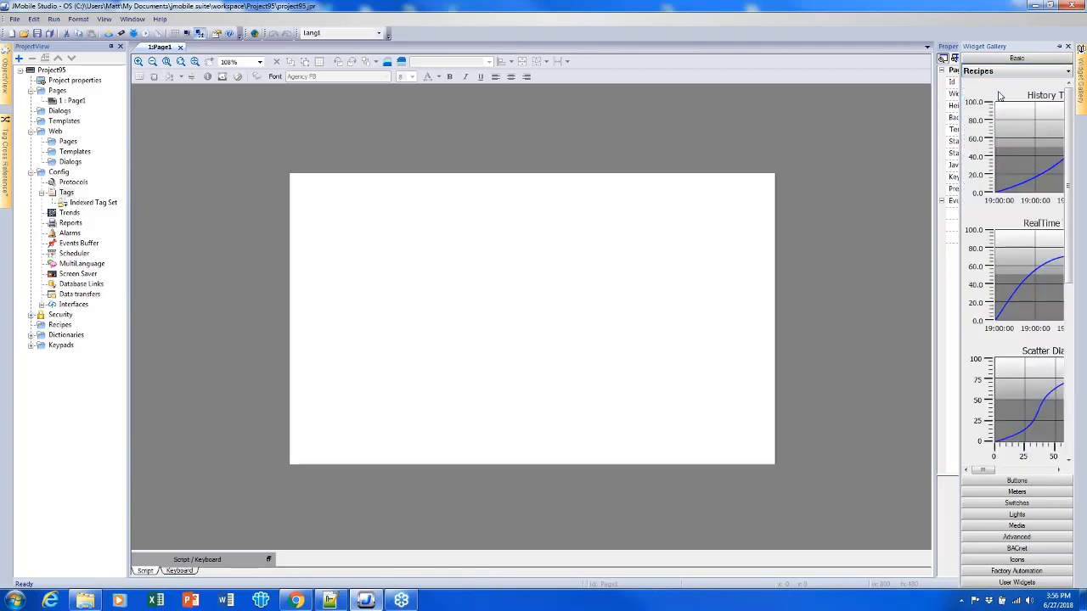
key("Down")
key("Down")
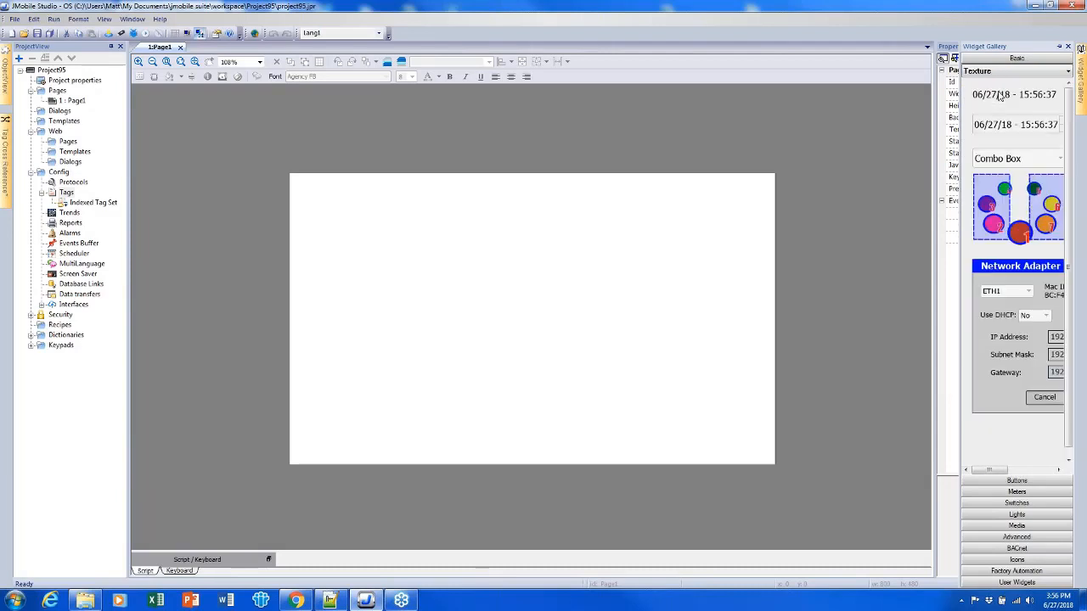
key("Up")
key("Up")
key("Up")
key("Up")
key("Up")
key("Up")
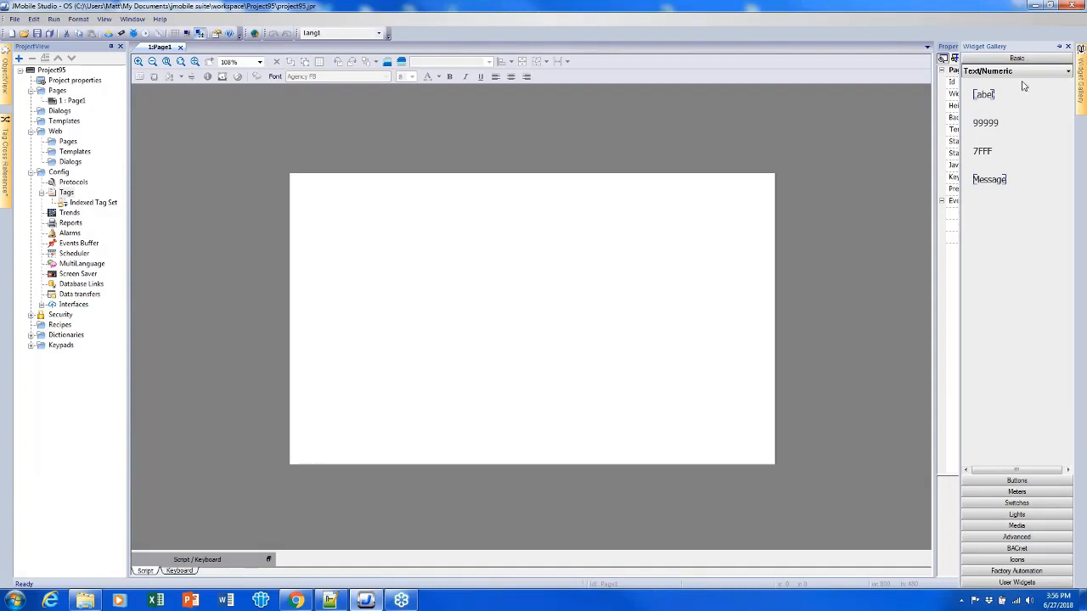
left_click(992, 72)
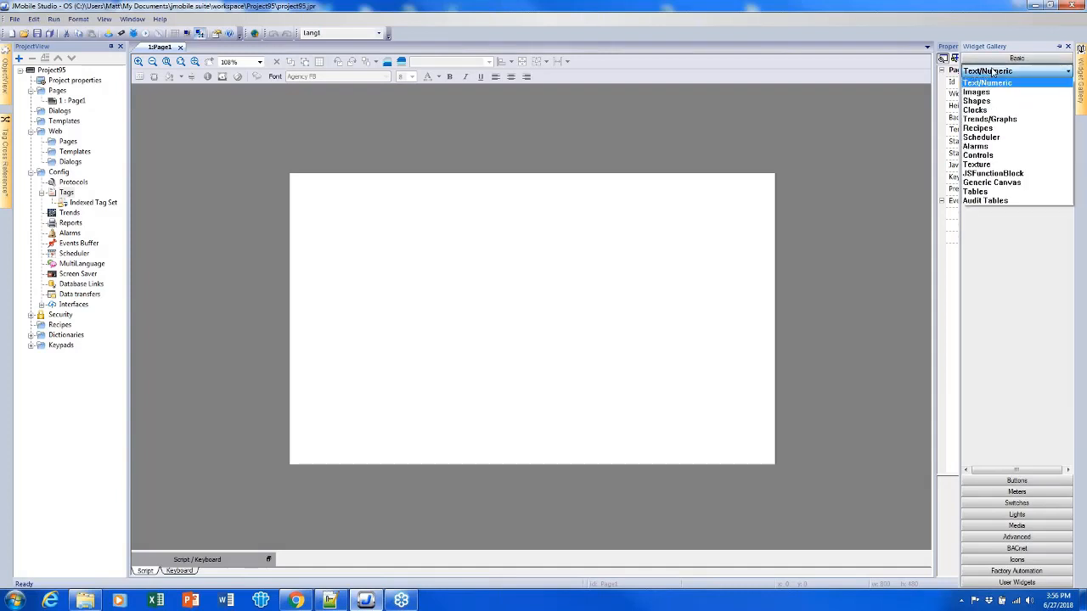
left_click(1032, 71)
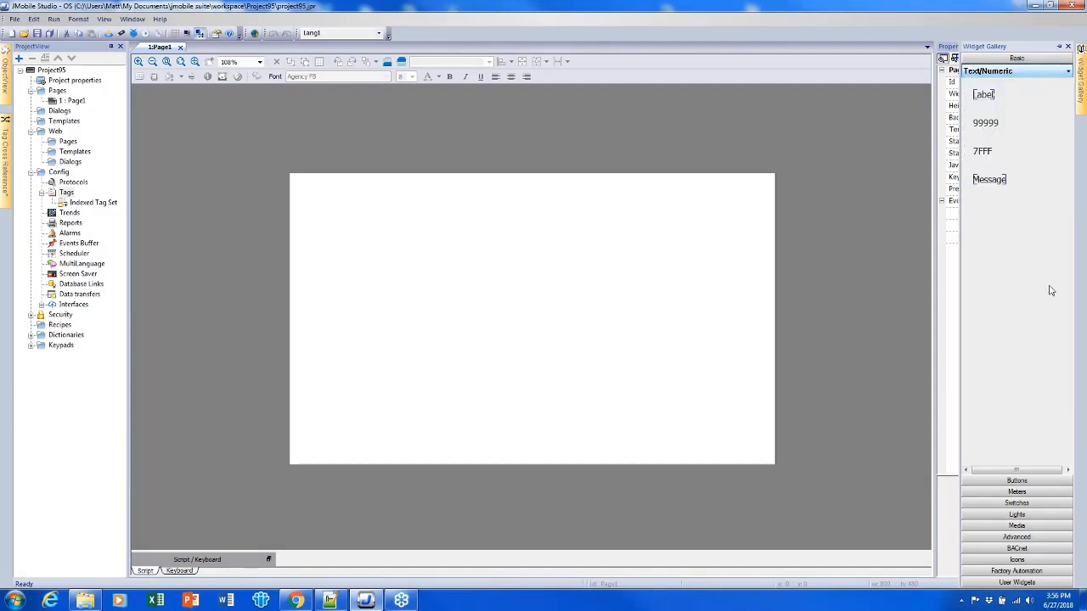
Examine the Buttons category by viewing the Flags1 group and returning to Buttons - Standard
left_click(1024, 481)
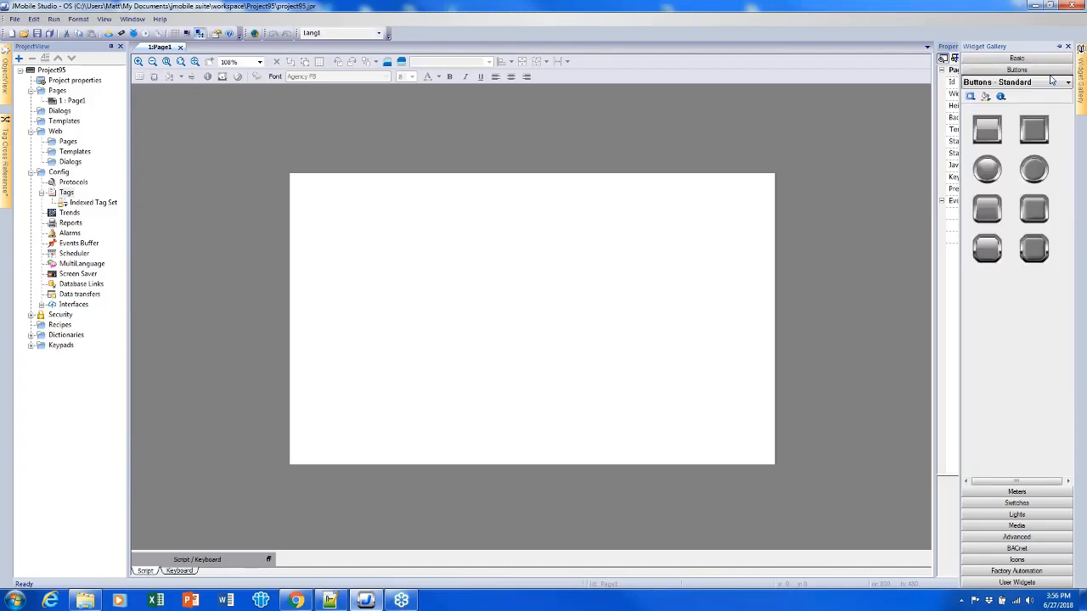
left_click(1039, 85)
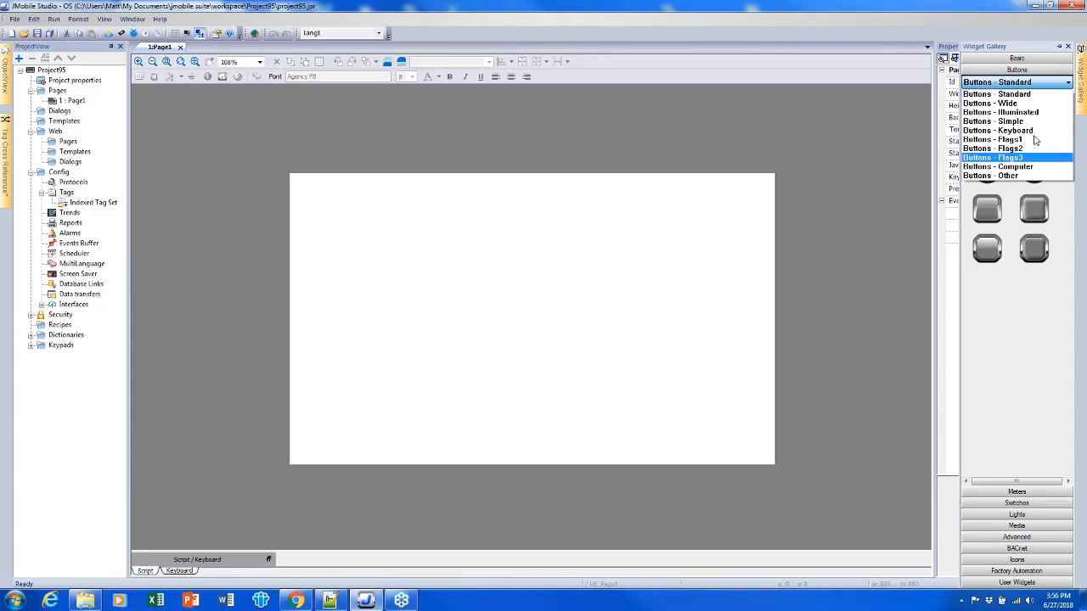
left_click(1032, 139)
left_click(1029, 85)
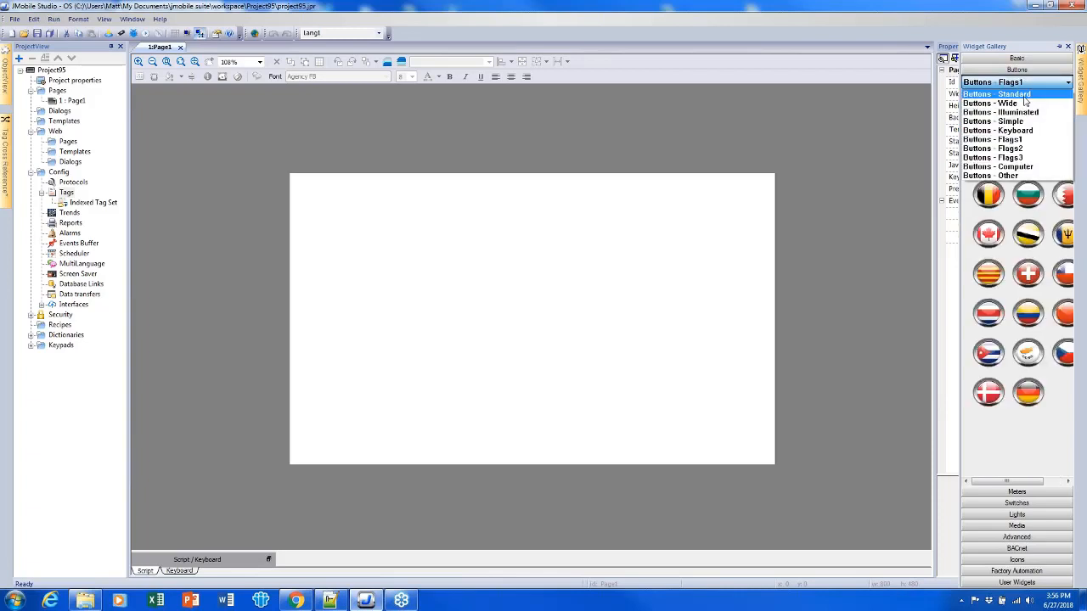
left_click(998, 92)
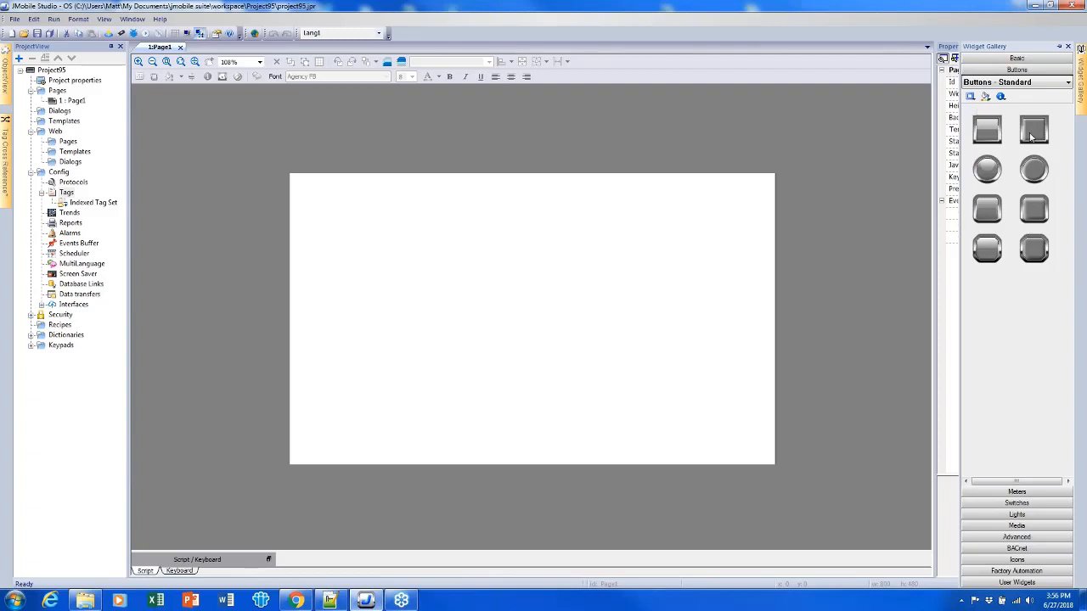
left_click(1028, 84)
left_click(1028, 88)
Examine the Meters category, viewing Bargraphs - Standard and Gauges - Horizontal before returning to Gauges - Round
left_click(1024, 491)
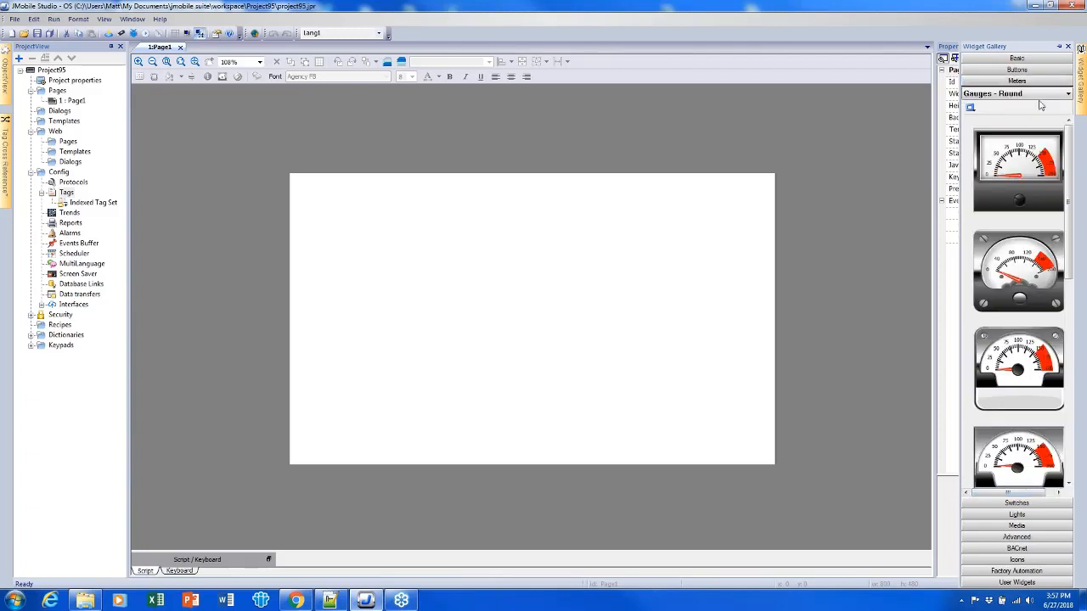
left_click(1028, 93)
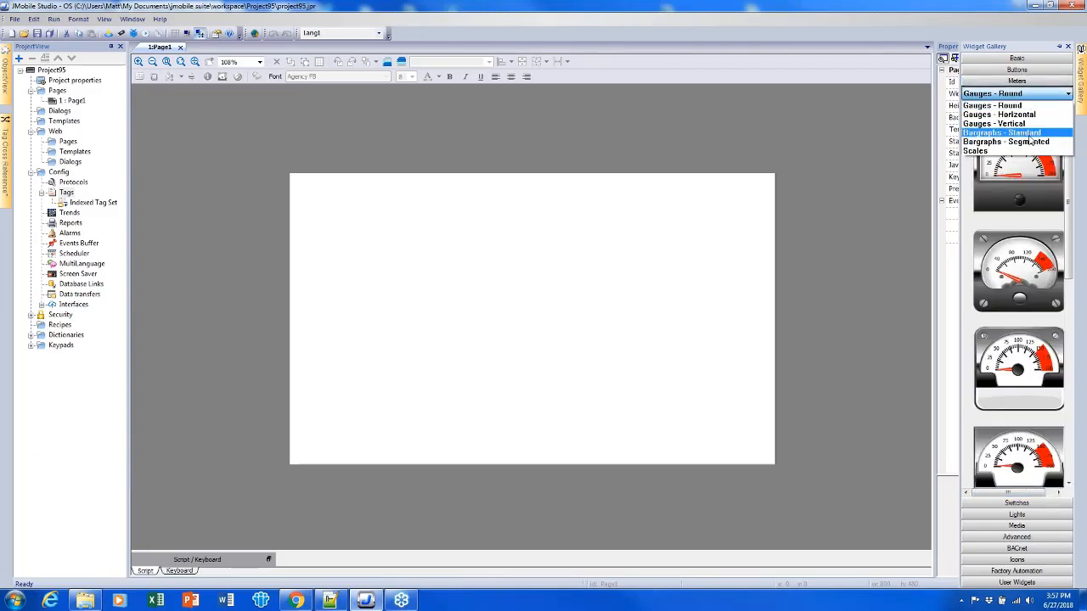
left_click(1030, 135)
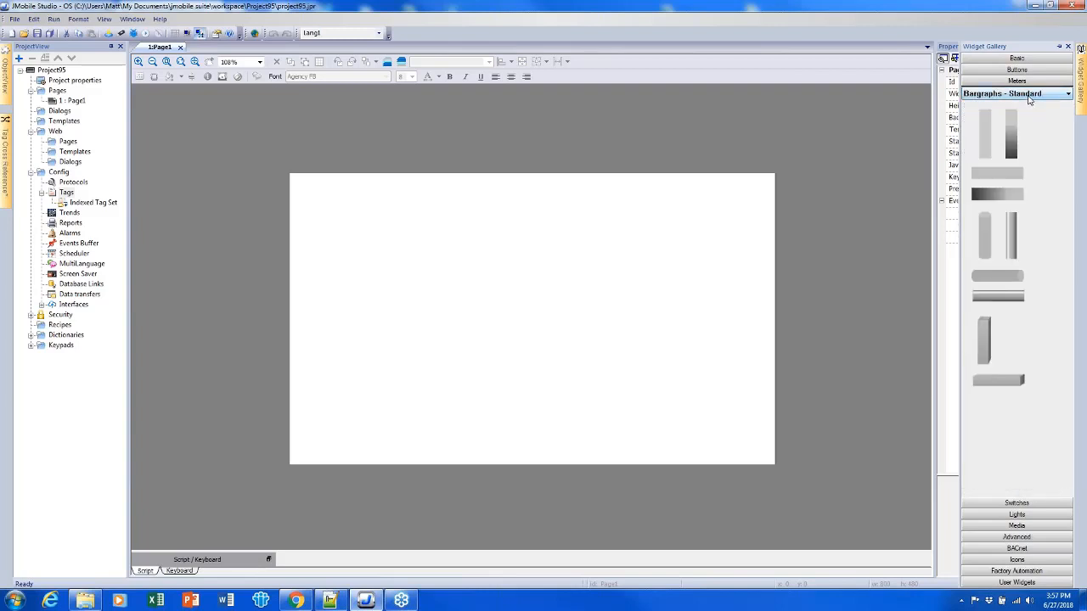
left_click(1029, 95)
left_click(1030, 114)
left_click(1029, 95)
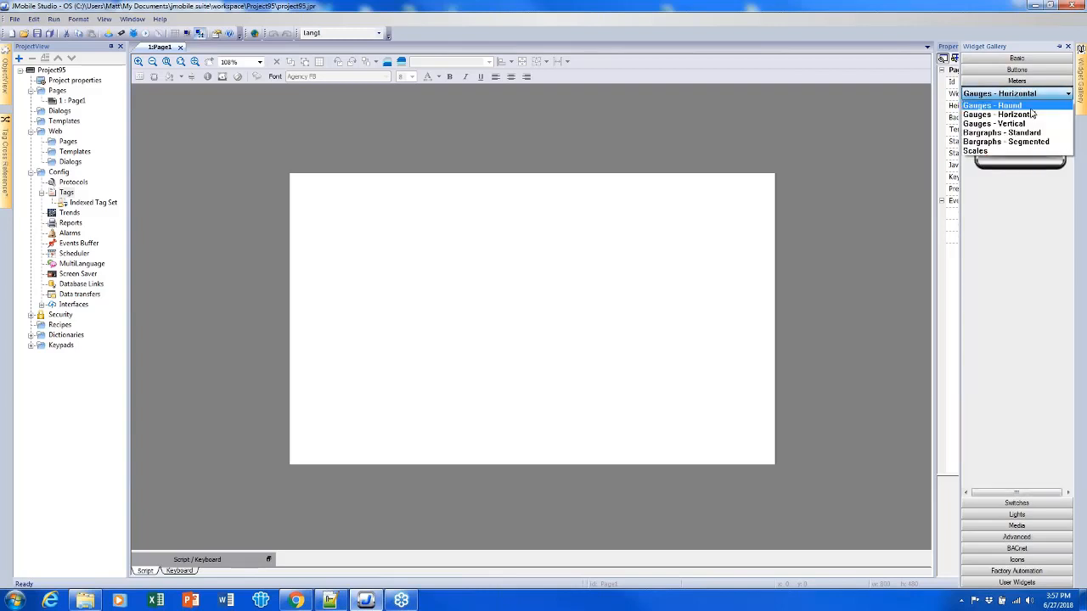
left_click(1019, 105)
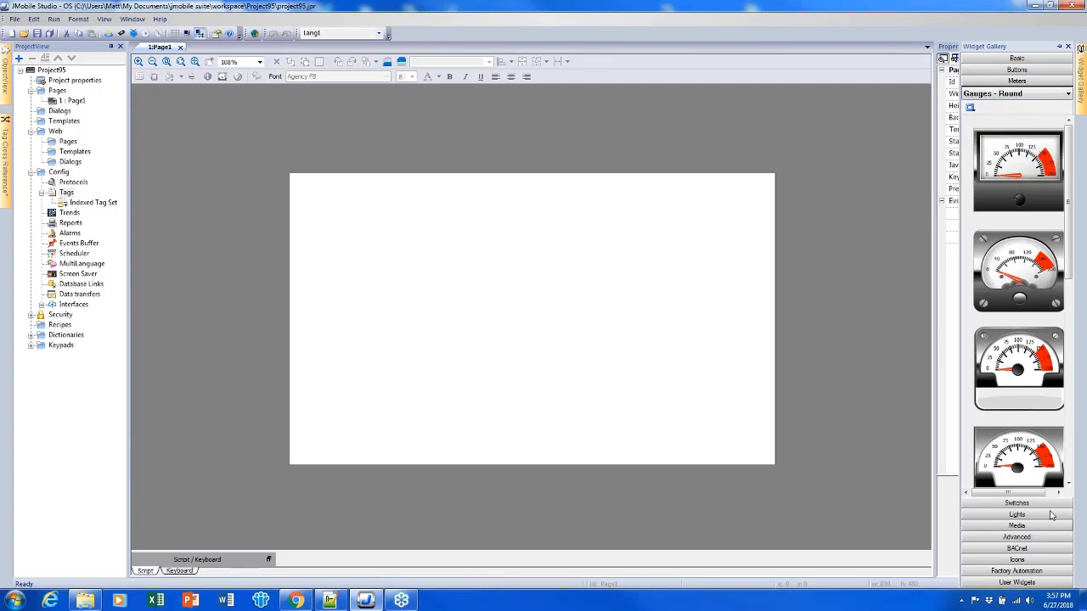
Examine the Switches category, viewing the Switches and Sliders-Vertical groups before returning to Knobs
left_click(1053, 504)
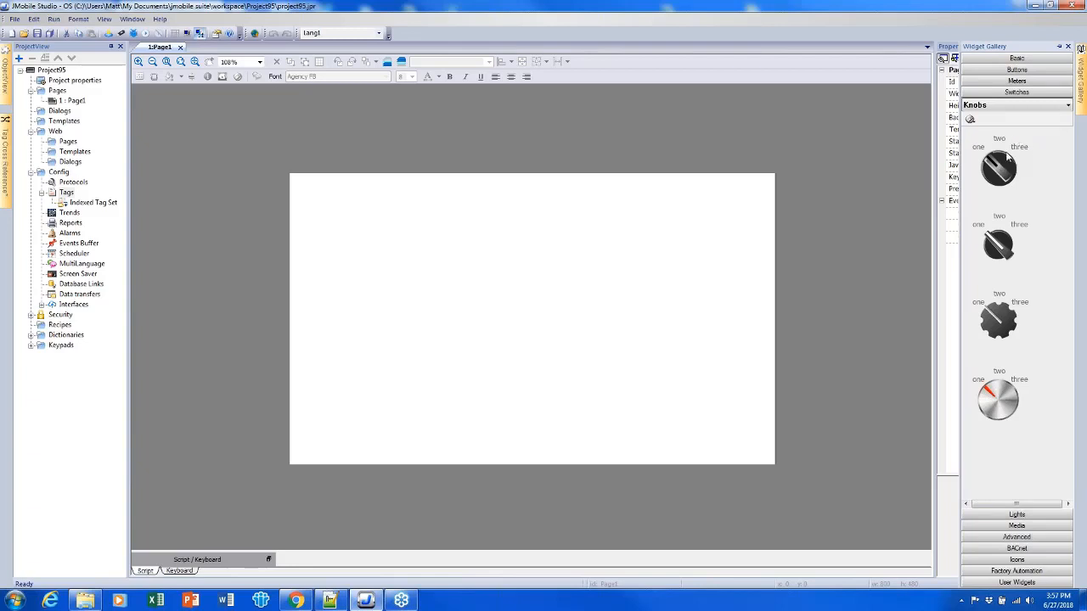
left_click(1013, 107)
left_click(1006, 126)
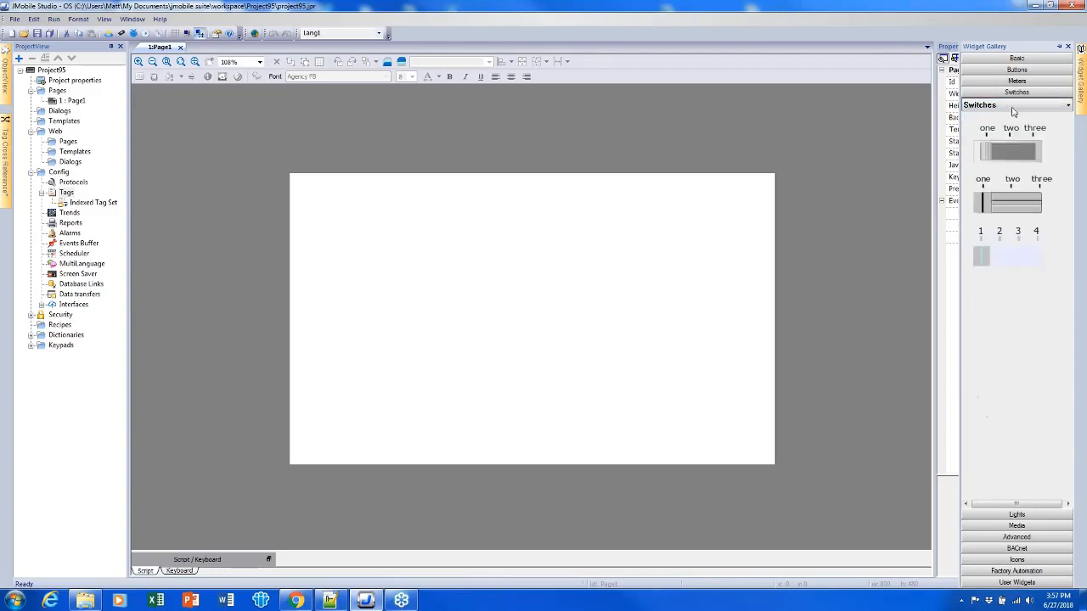
left_click(1012, 106)
left_click(1013, 135)
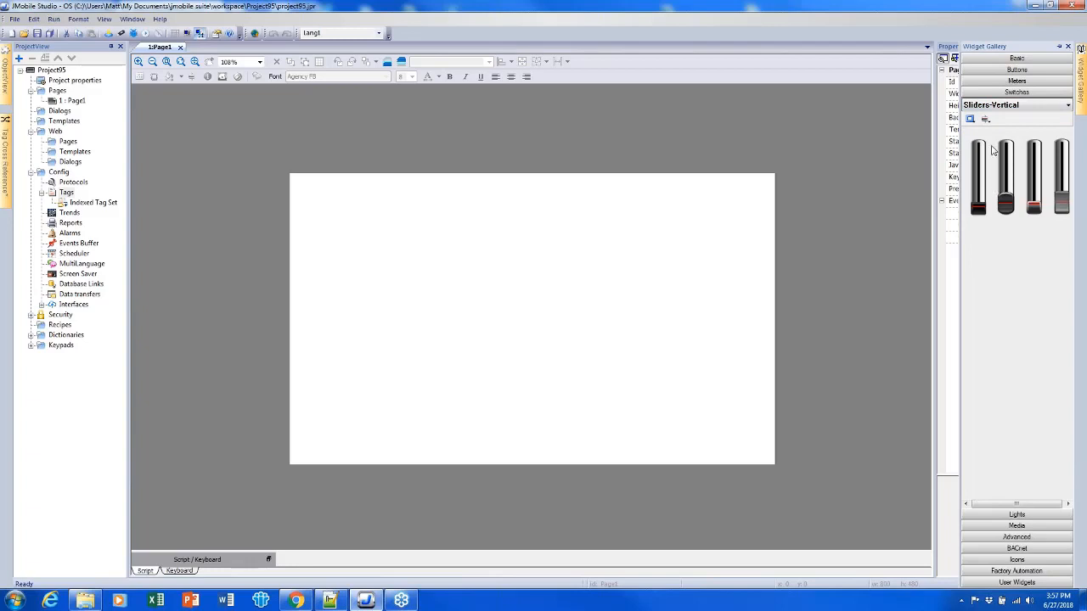
left_click(1014, 105)
left_click(1009, 117)
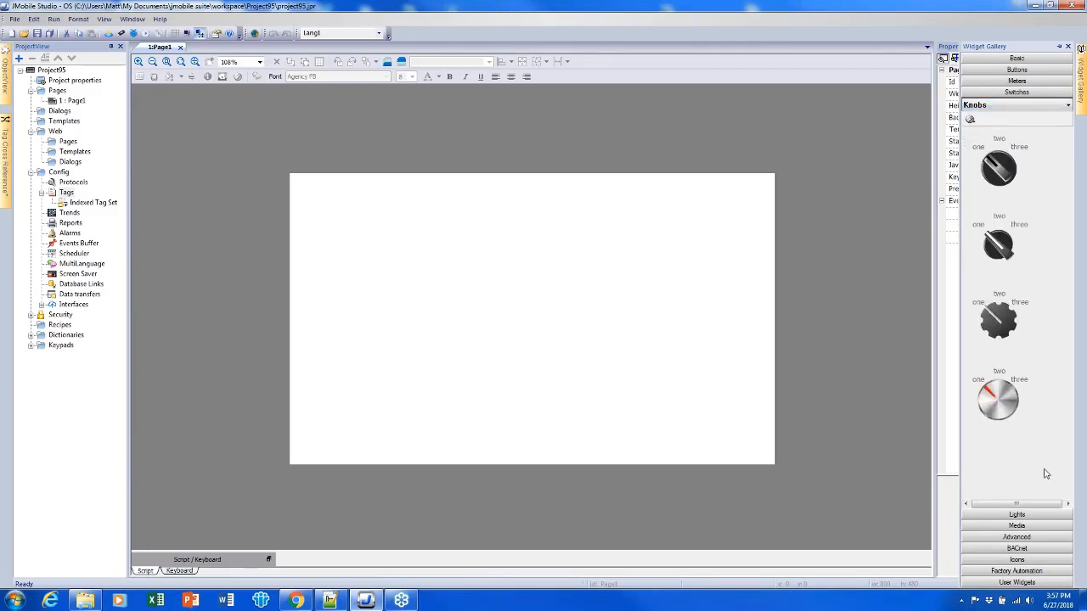
View the standard Lights widgets and the Media Player and Video groups of the Media category
left_click(1046, 515)
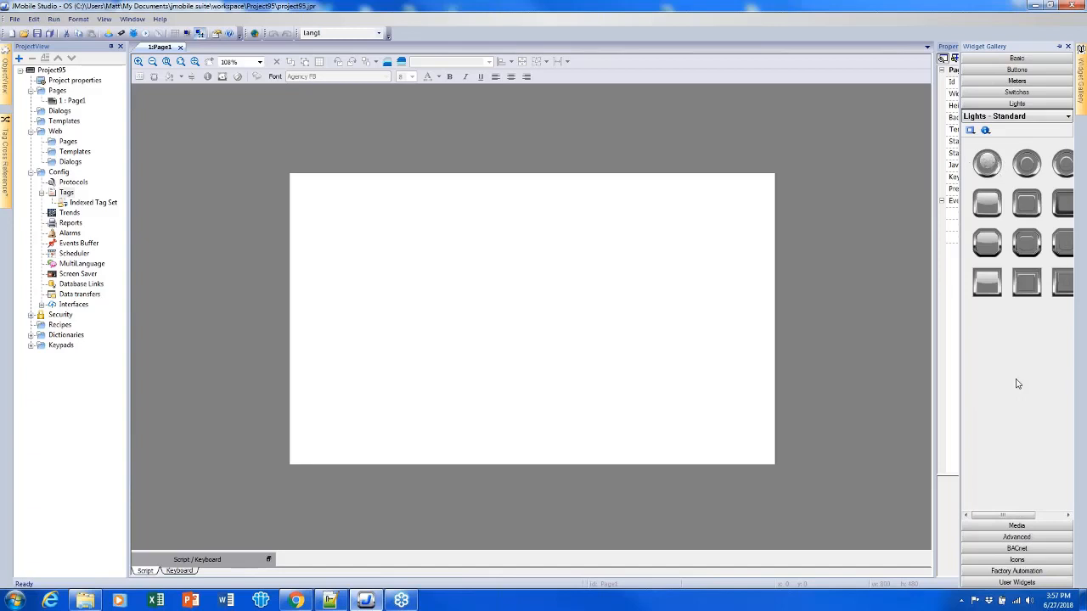
left_click(1016, 526)
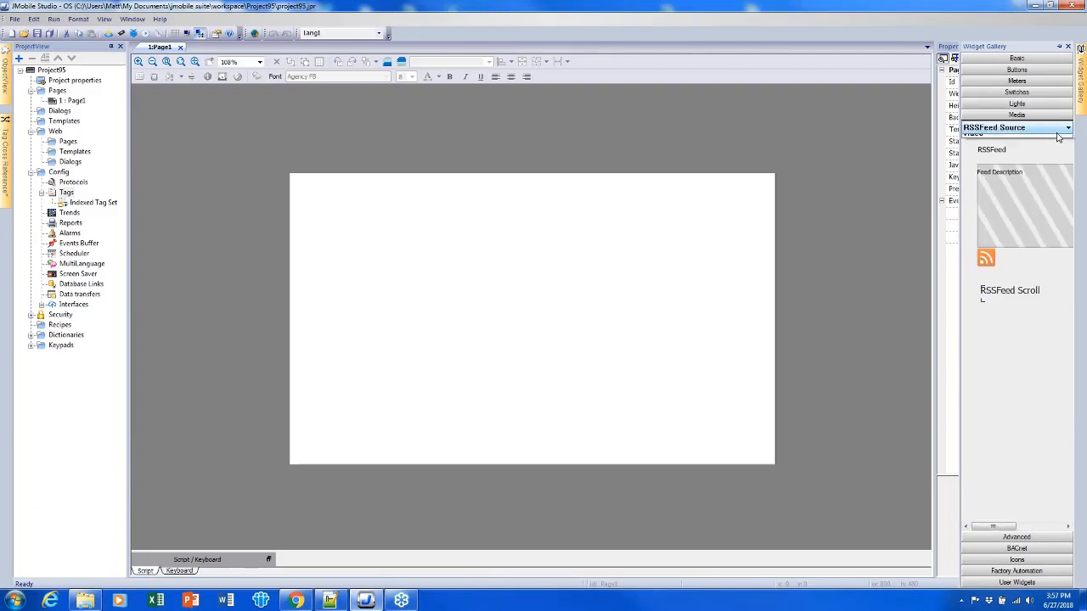
left_click(1057, 130)
left_click(1040, 149)
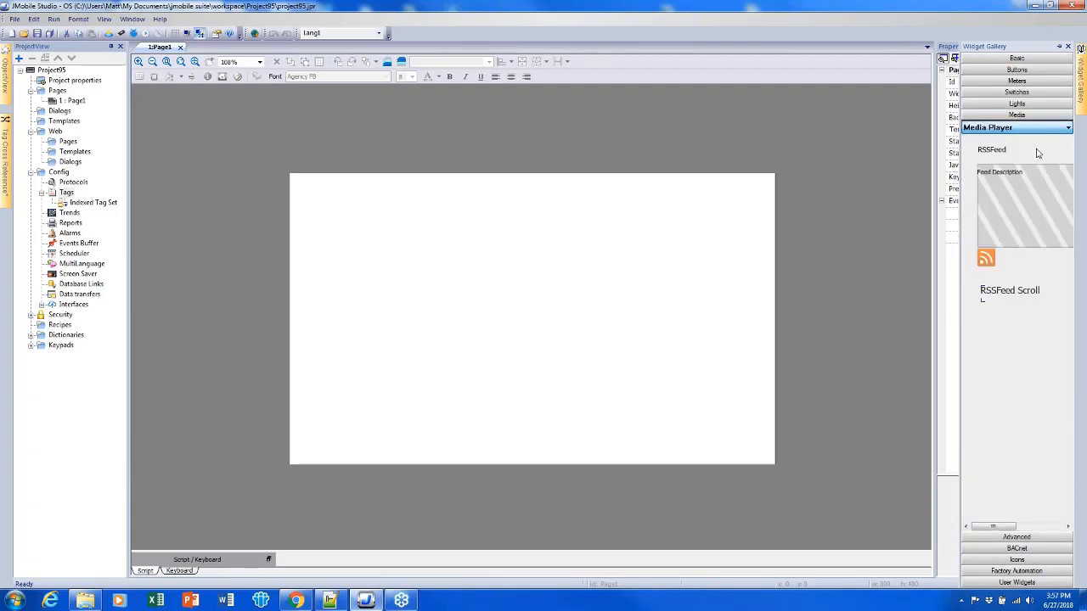
left_click(1045, 127)
left_click(1023, 175)
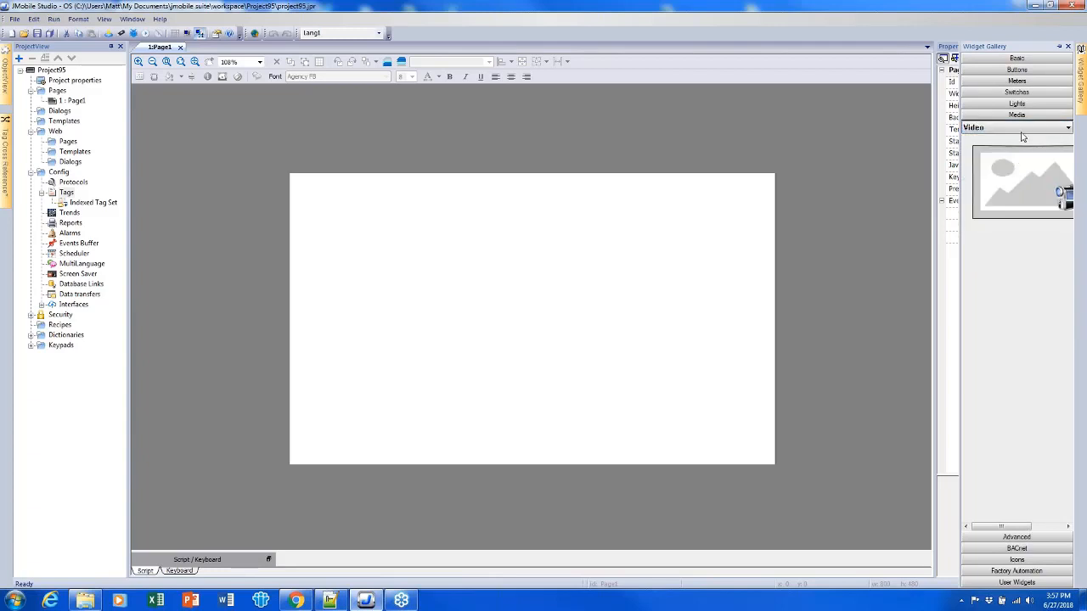
View the IP Camera and Web Controls groups of the Media category and return to RSSFeed Source
left_click(1022, 128)
left_click(1022, 165)
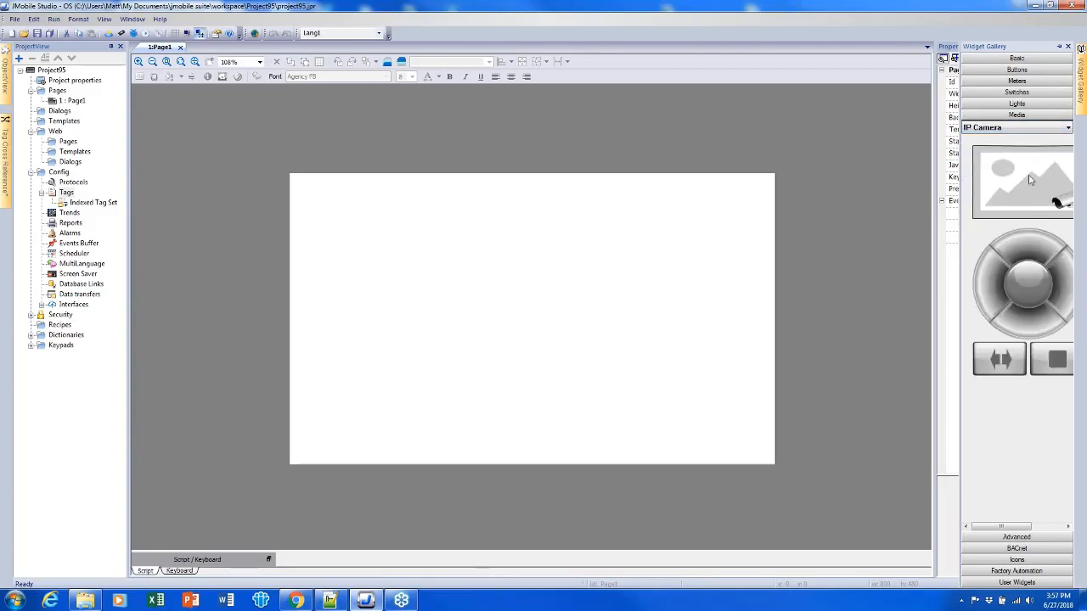
left_click(1011, 129)
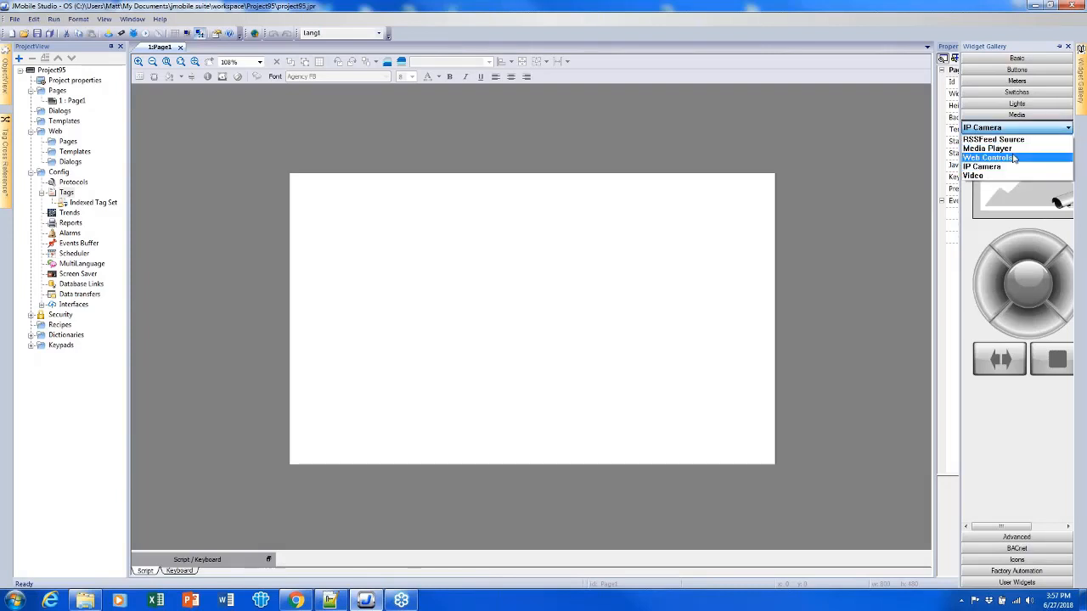
left_click(1013, 158)
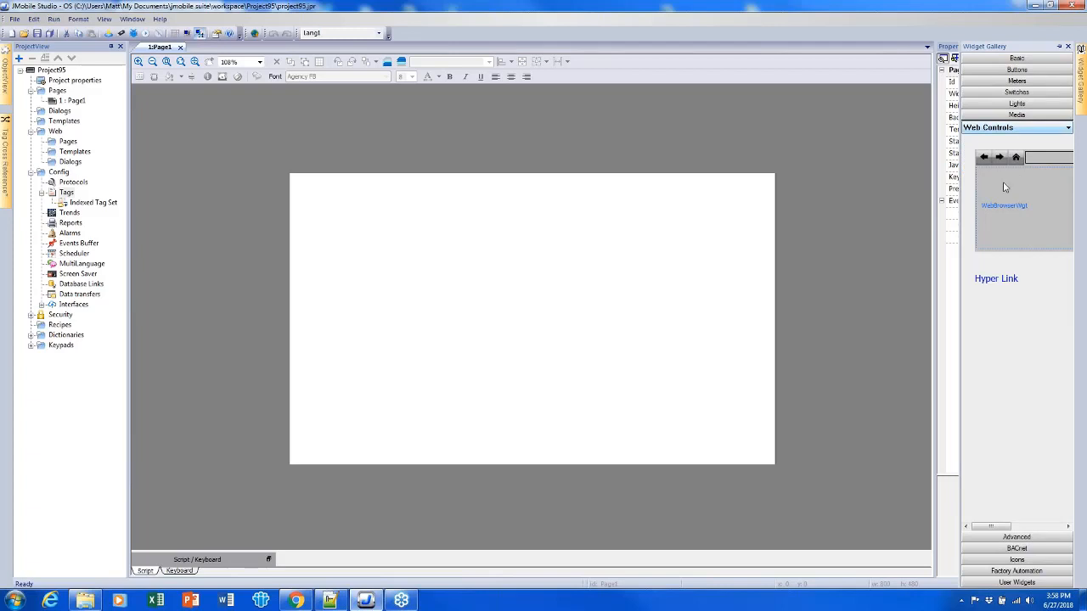
left_click(1024, 130)
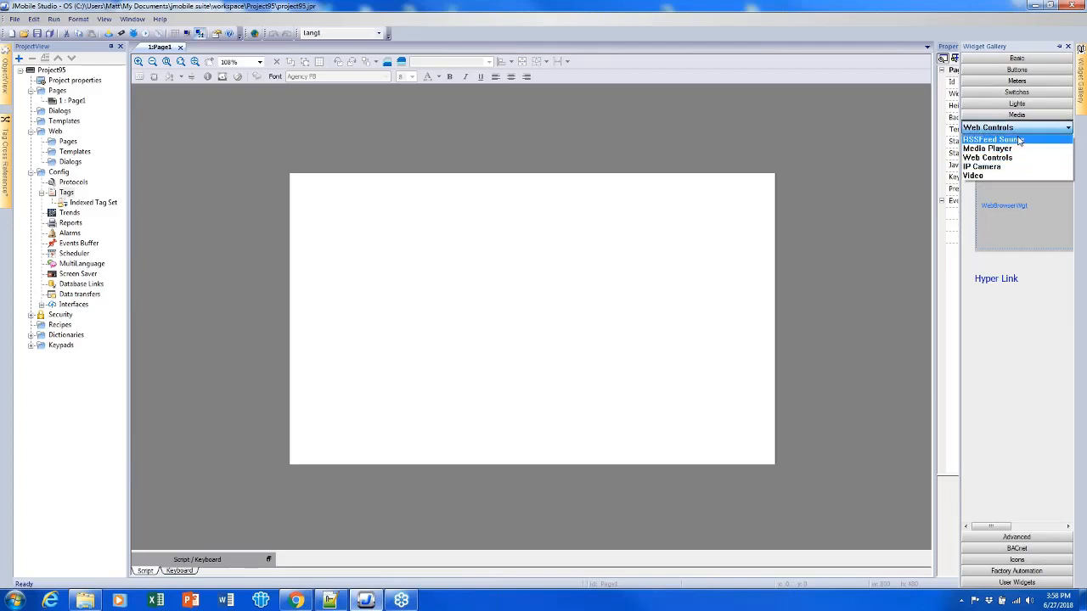
left_click(1011, 139)
Check which widget groups the Advanced category offers, and view the BACnet Scheduler widgets and the Audio icons
left_click(1061, 537)
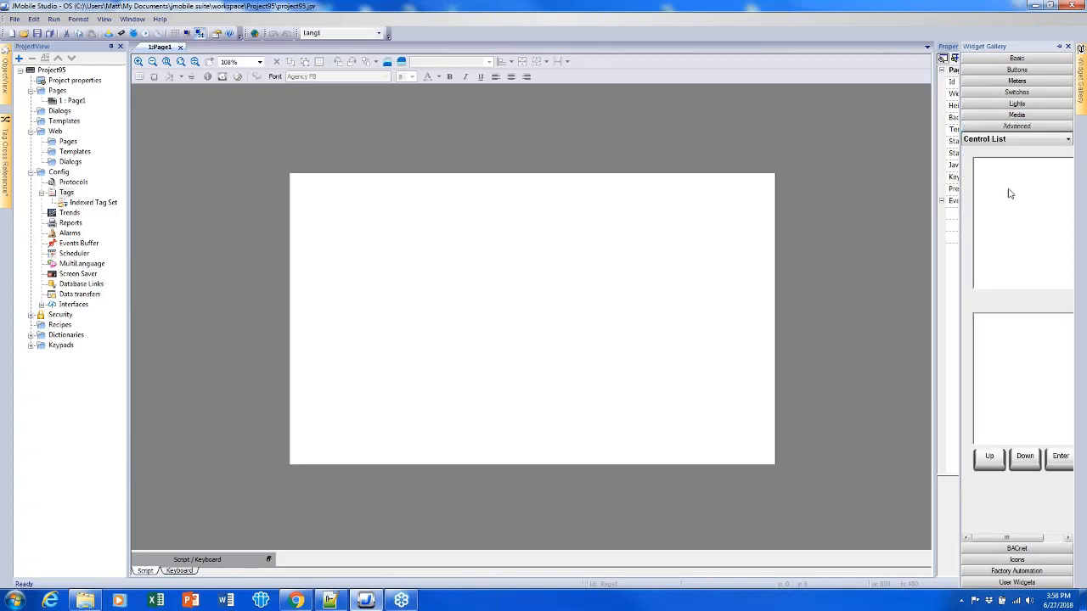
left_click(1005, 140)
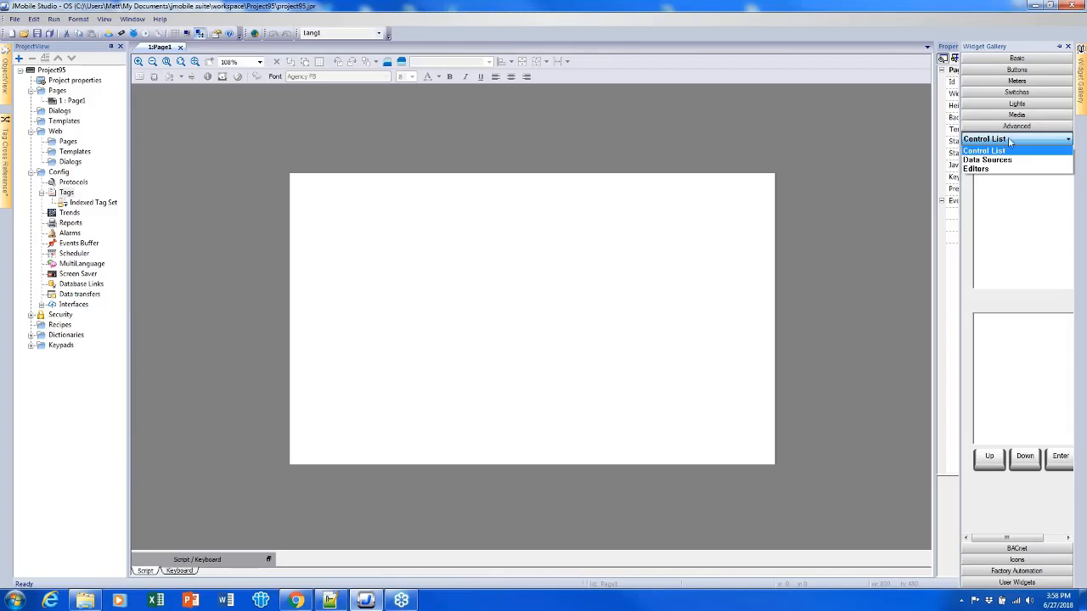
left_click(1010, 139)
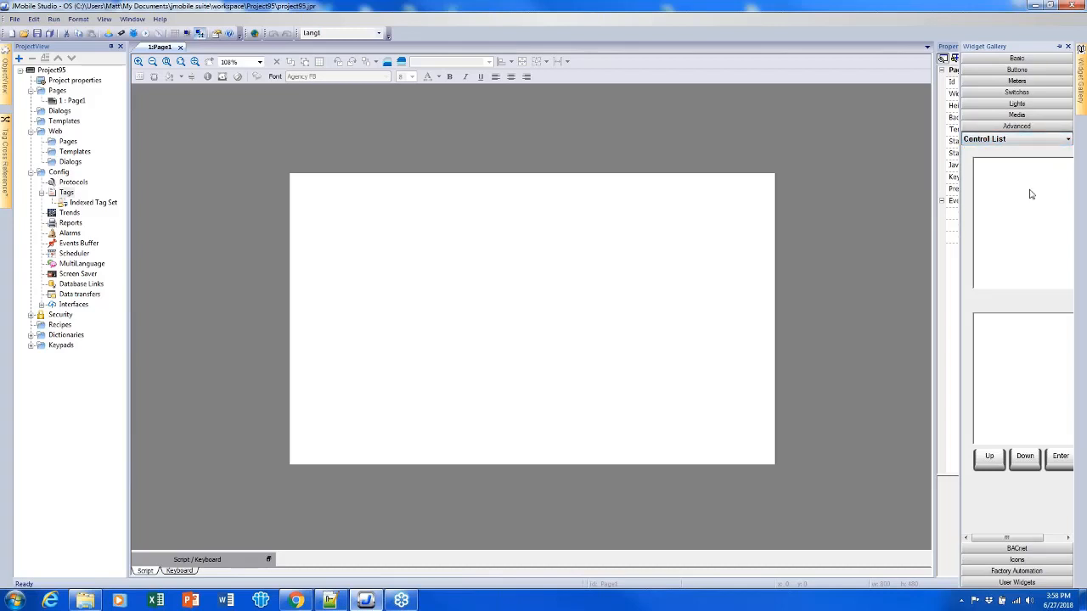
left_click(1046, 549)
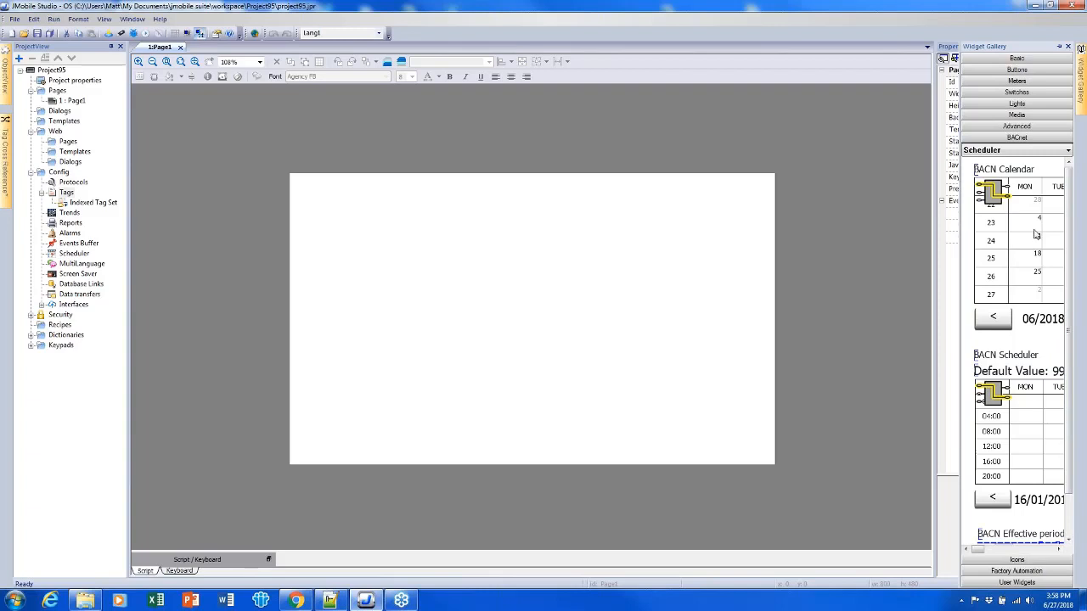
left_click(1017, 559)
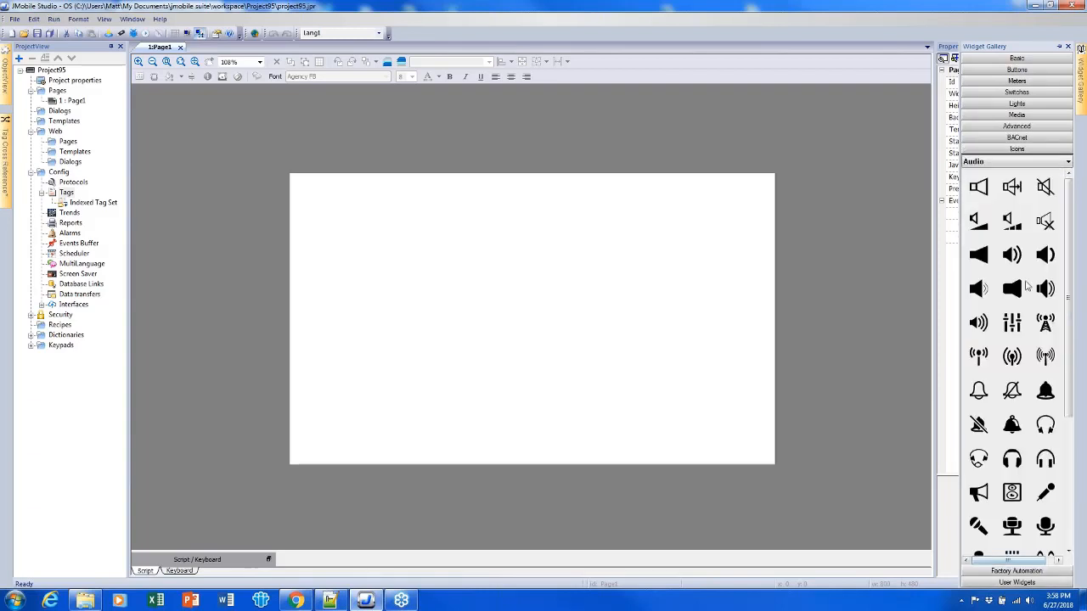
View the Factory Automation category's Motors, Reductions, Pumps and Tanks groups, and the myGallery1 group of the User Widgets category
mouse_move(978, 192)
left_mouse_down()
mouse_move(952, 188)
mouse_move(981, 192)
left_mouse_up()
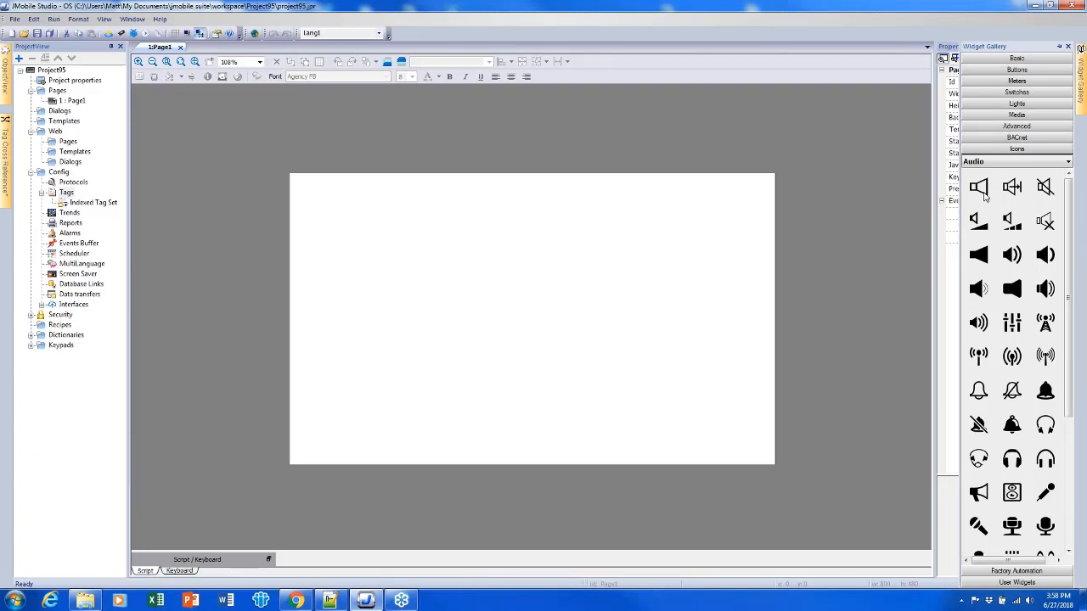
left_click(1051, 572)
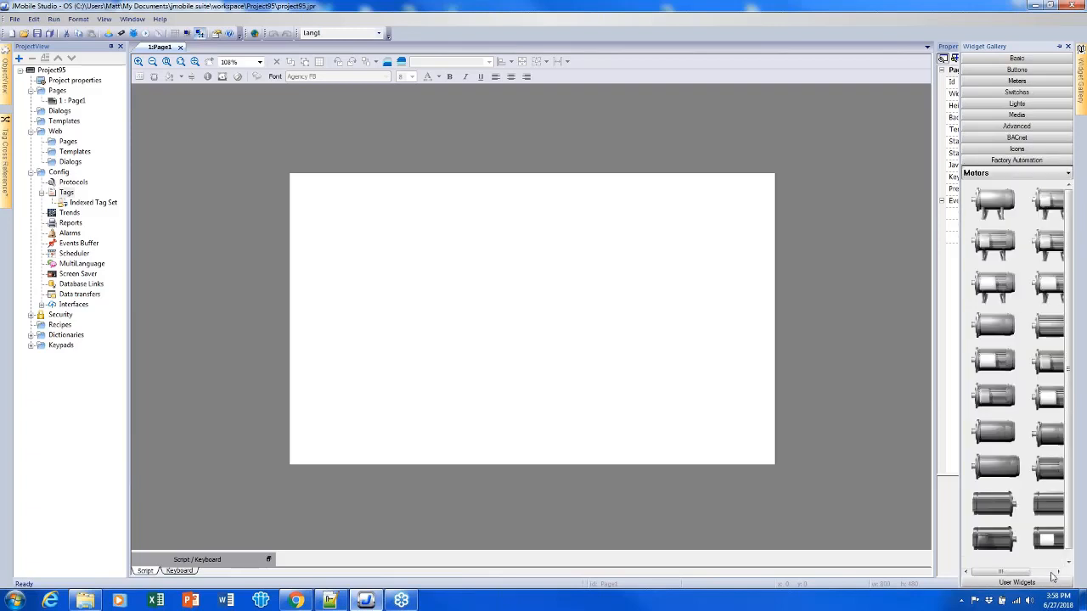
left_click(1004, 177)
left_click(1004, 177)
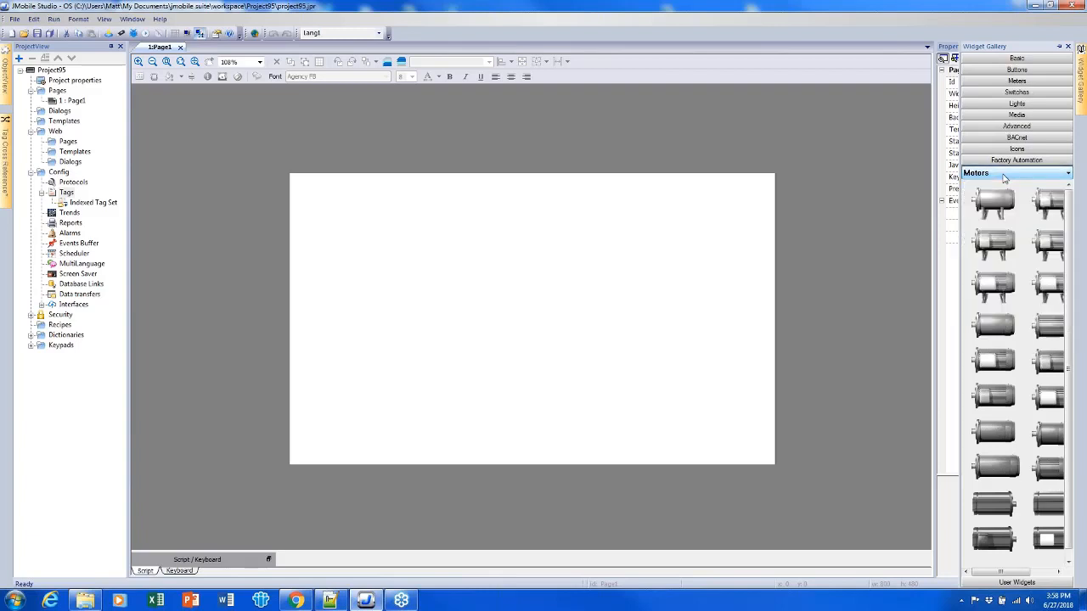
scroll(1004, 177, "down", 4)
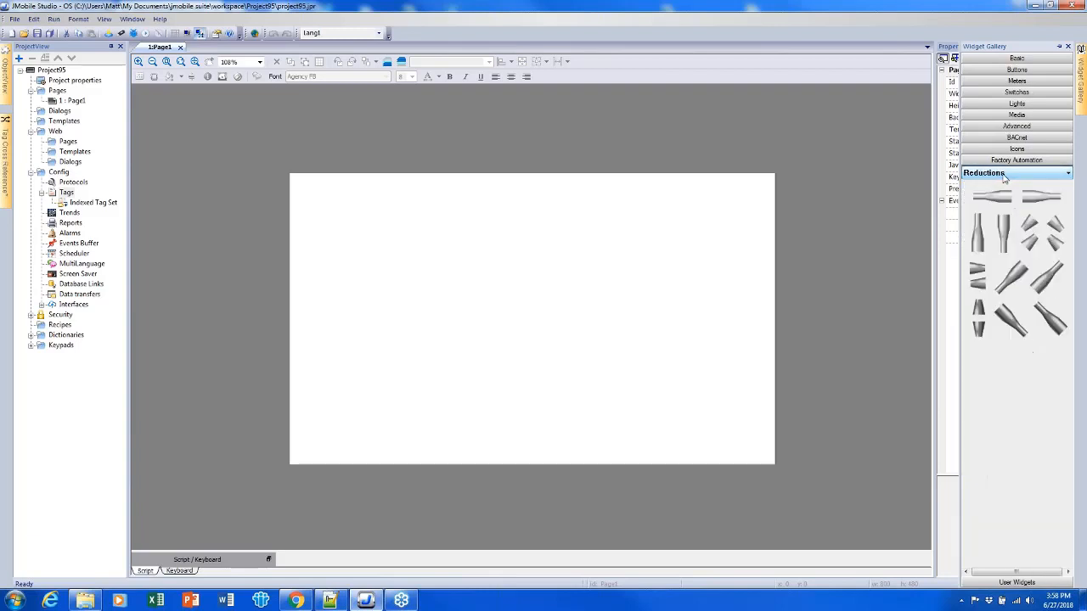
scroll(1005, 177, "down", 2)
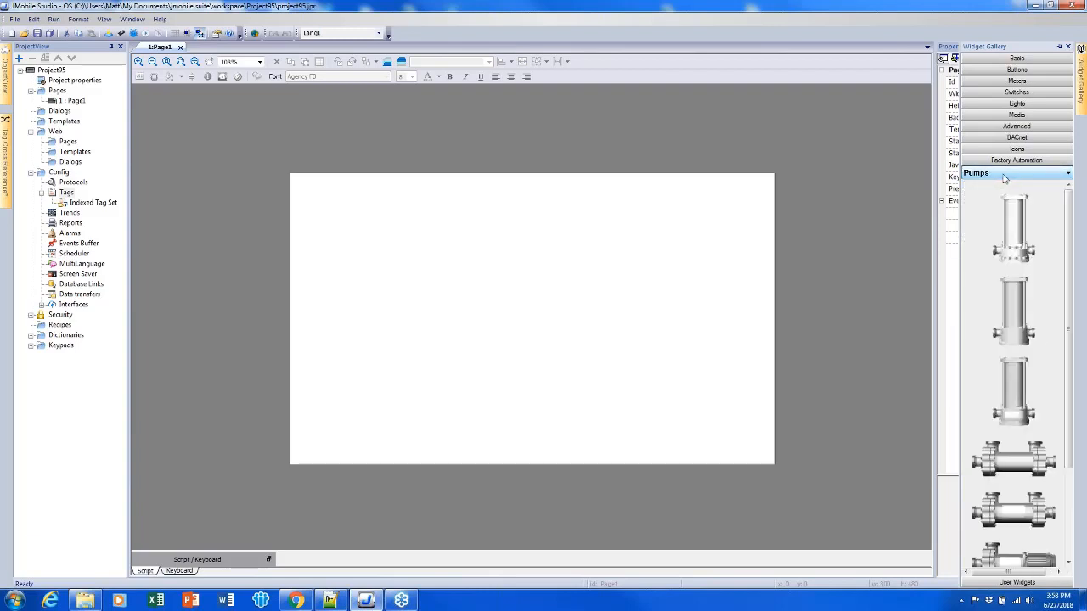
scroll(1005, 176, "down", 1)
scroll(1005, 177, "down", 3)
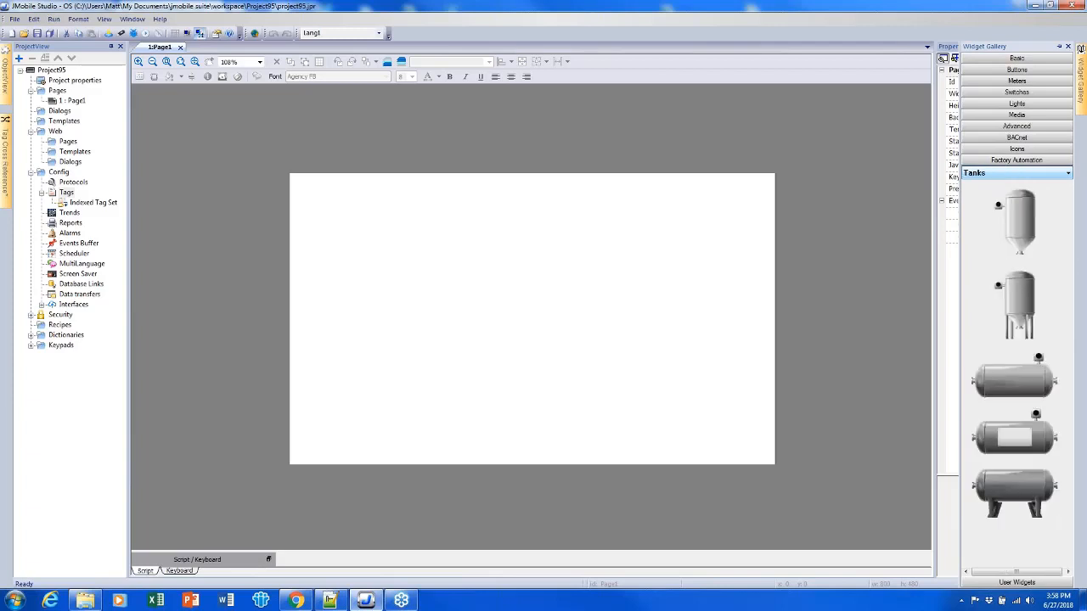
scroll(1005, 173, "down", 4)
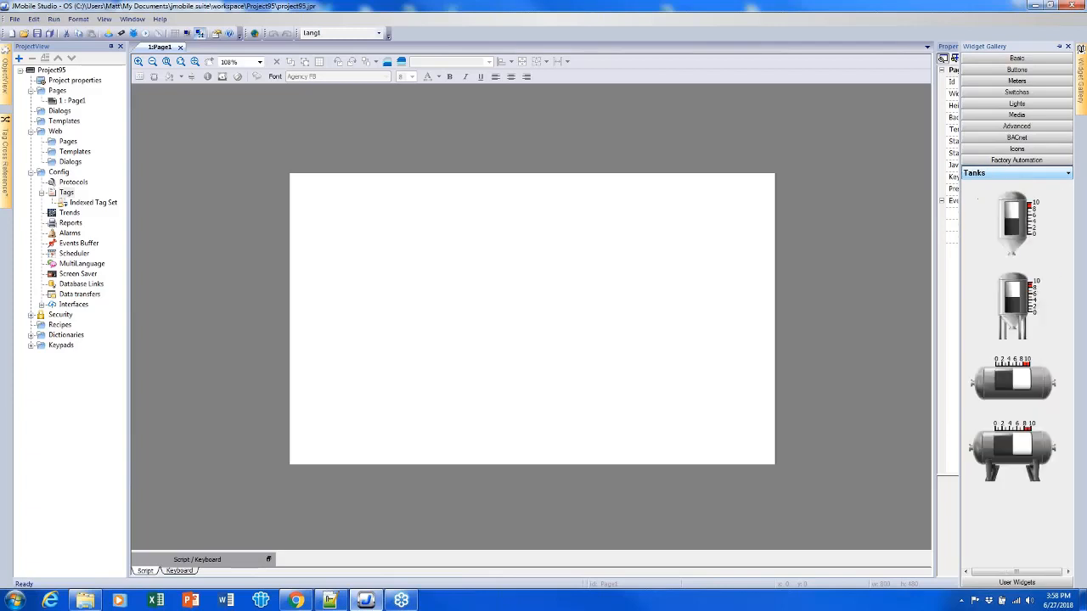
scroll(1005, 173, "down", 2)
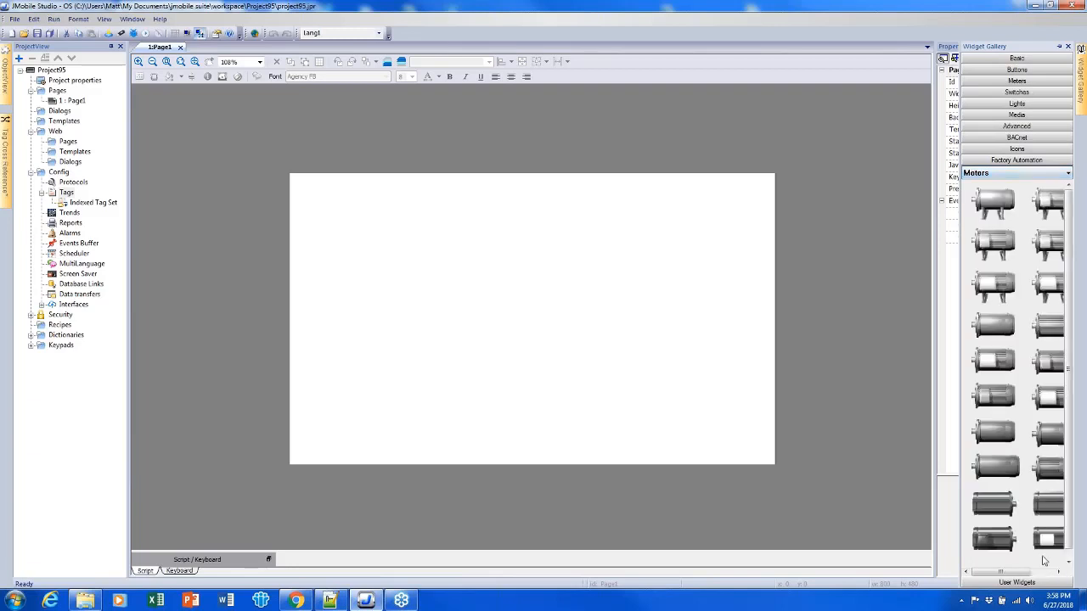
left_click(1041, 583)
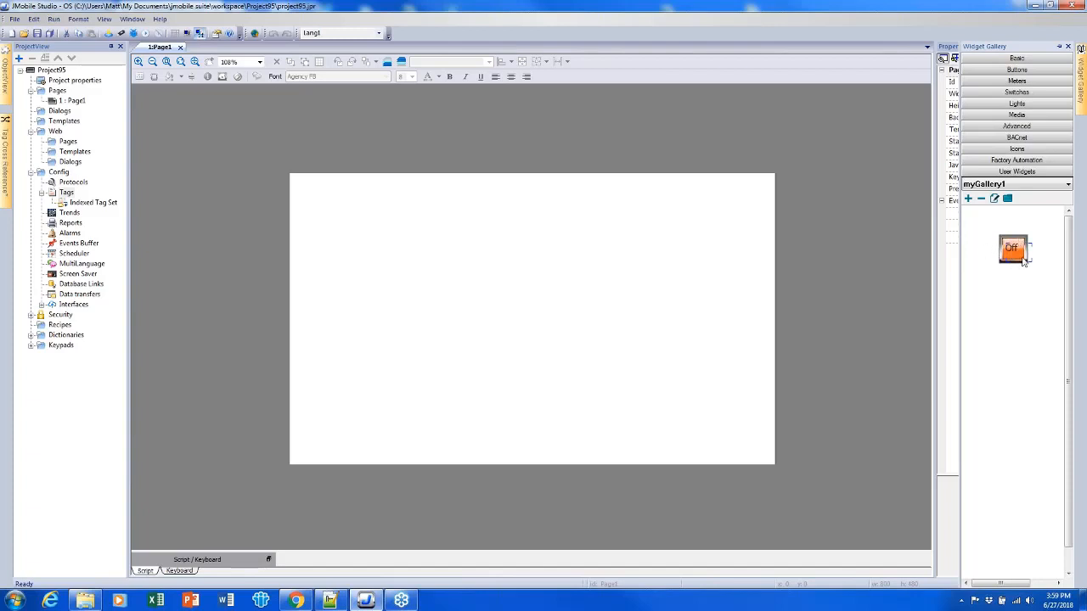
mouse_move(1025, 260)
left_mouse_down()
mouse_move(988, 276)
mouse_move(1014, 272)
mouse_move(769, 265)
mouse_move(783, 246)
mouse_move(1033, 268)
mouse_move(1029, 259)
left_mouse_up()
Place a label and, below it, a numeric field from the Basic category's Text/Numeric group on Page1
left_click(1015, 63)
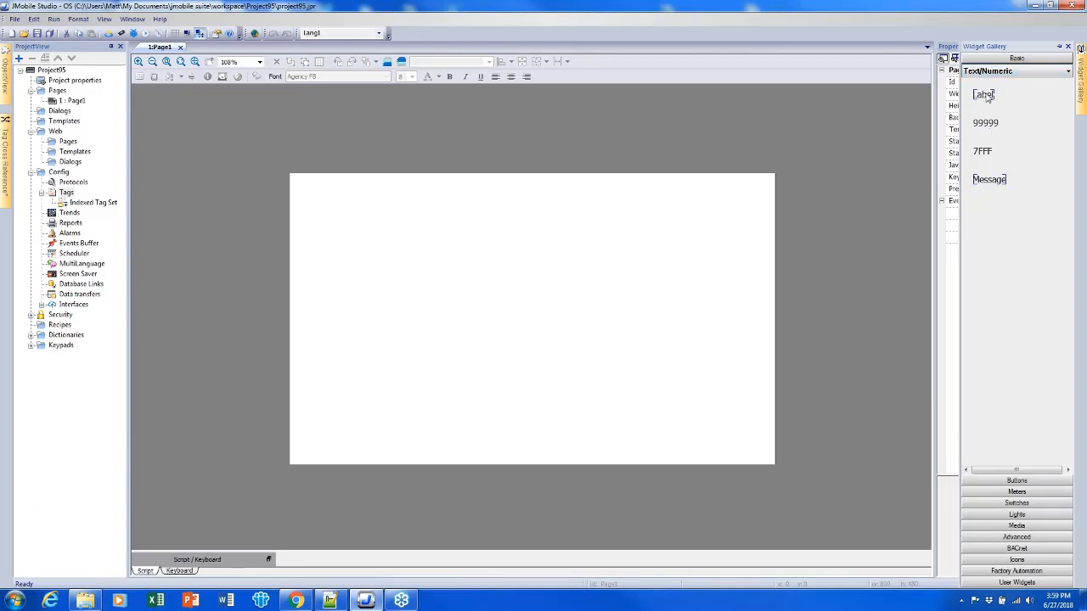
left_click_drag(985, 97, 530, 225)
left_click_drag(990, 125, 534, 289)
left_click(552, 270)
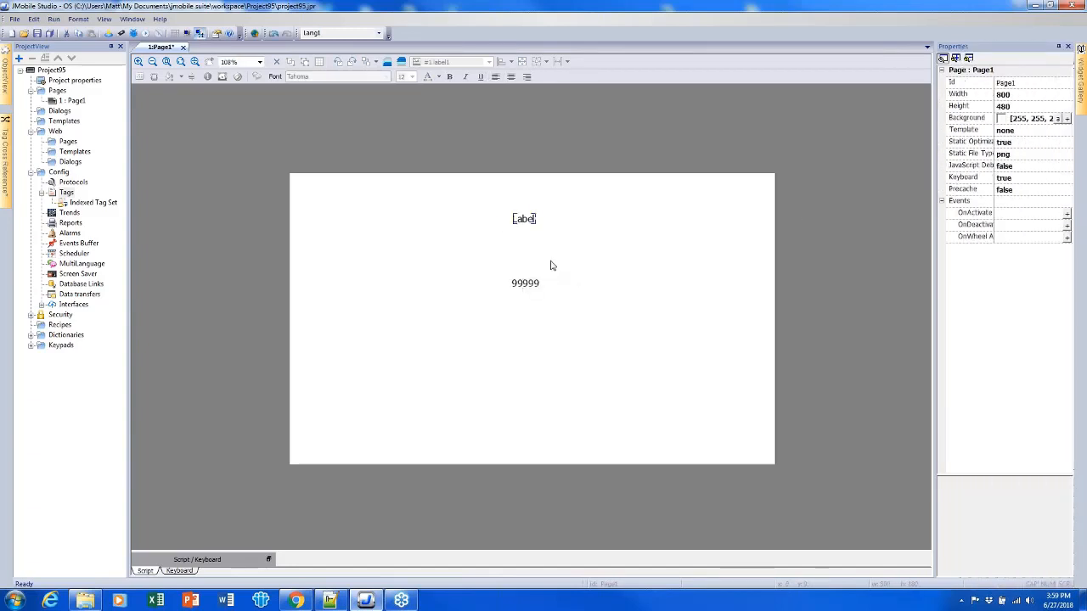
Set the label's text to "Text" in its text editing dialog
left_click(523, 222)
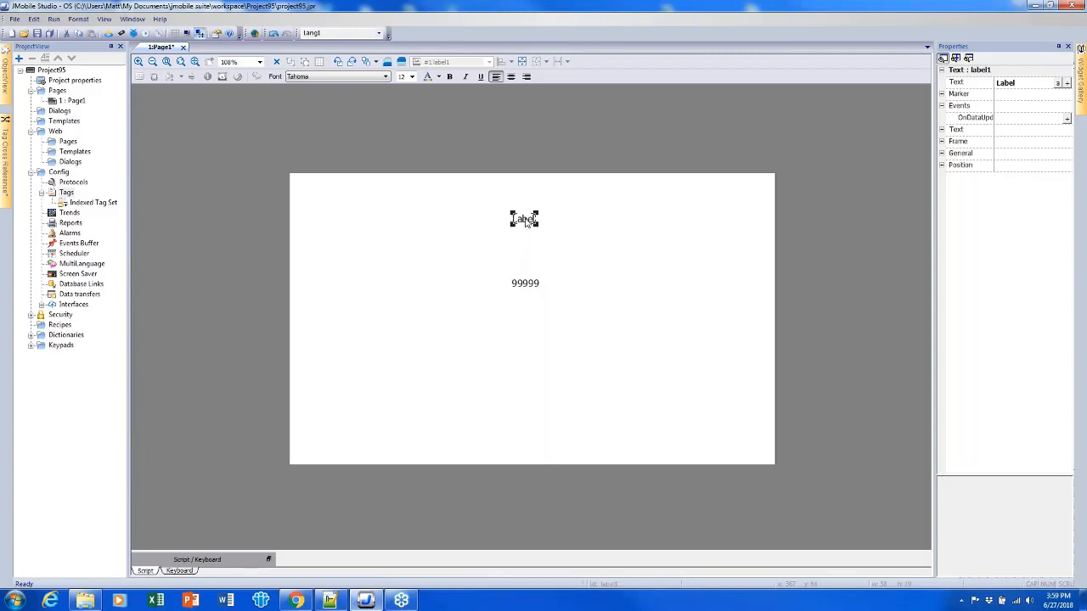
double_click(528, 223)
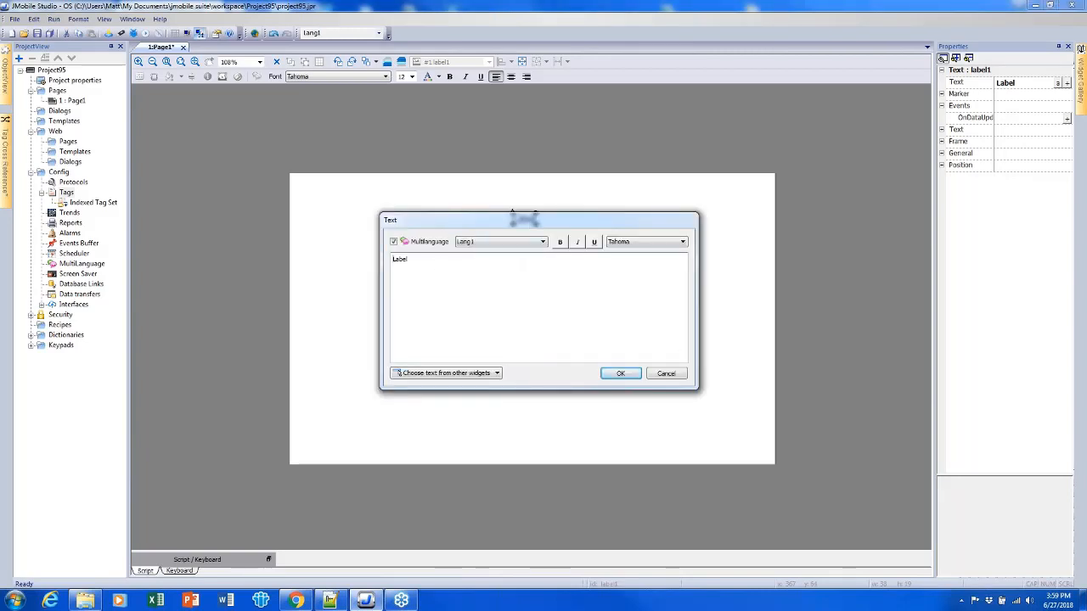
key("ctrl+a")
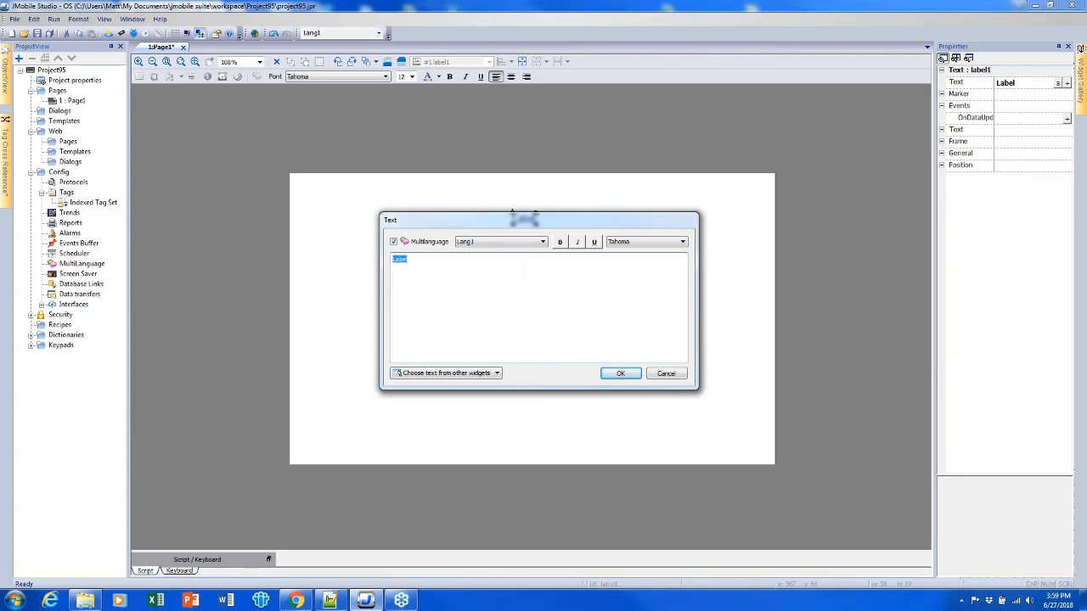
type("Text")
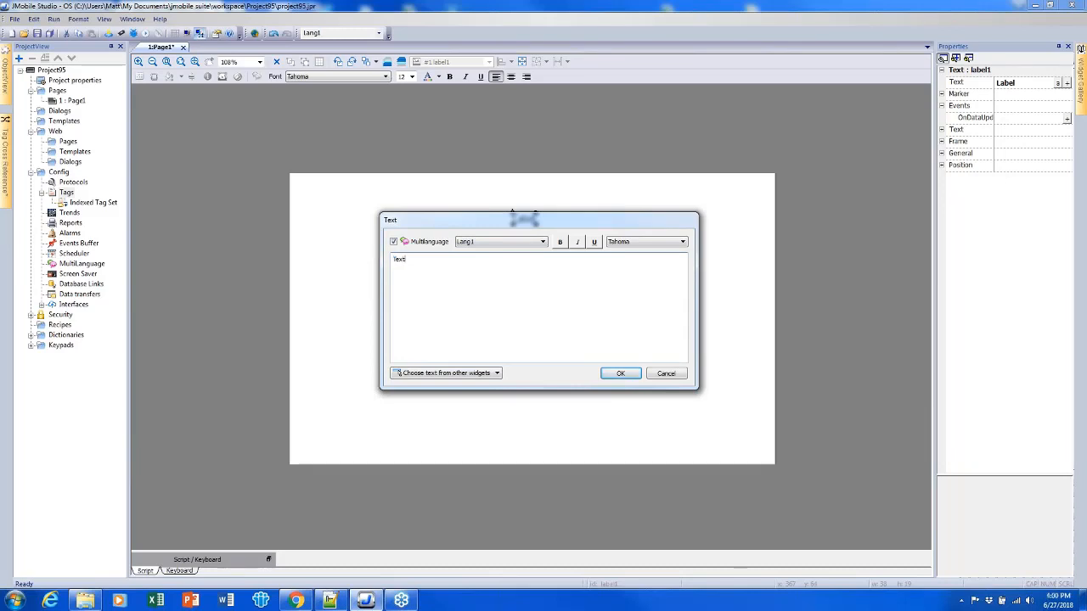
left_click(621, 376)
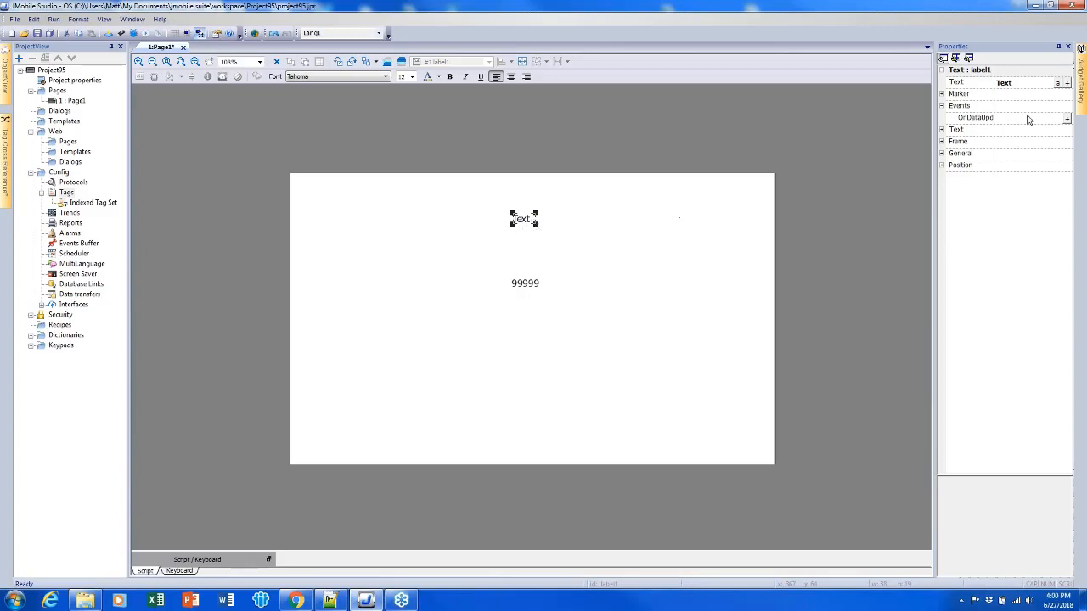
Set the label's Text property to "Title" and deselect the label
left_click(961, 82)
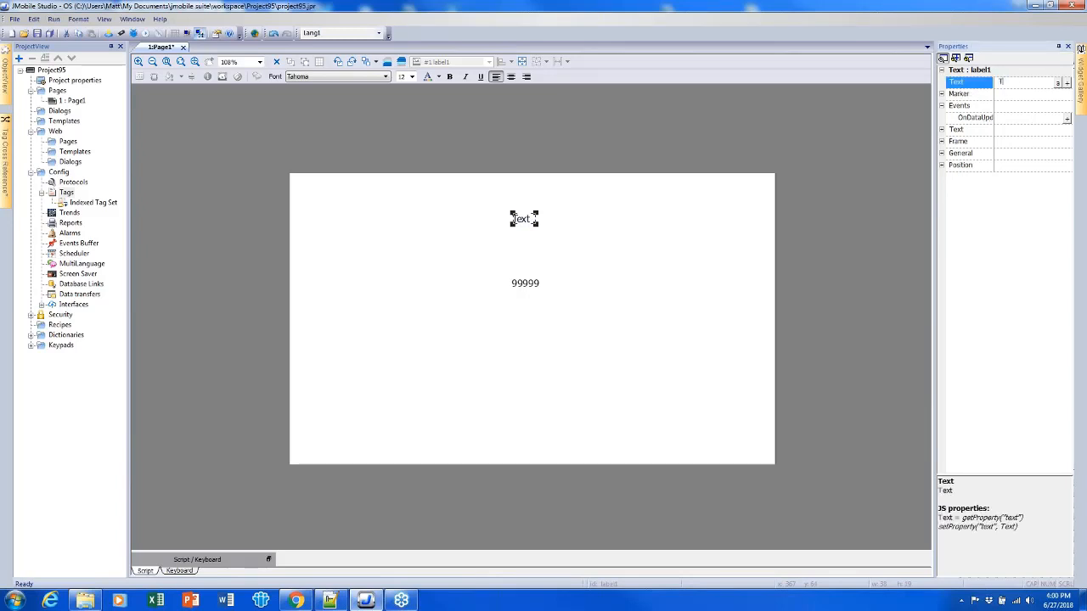
type("Title")
key("Return")
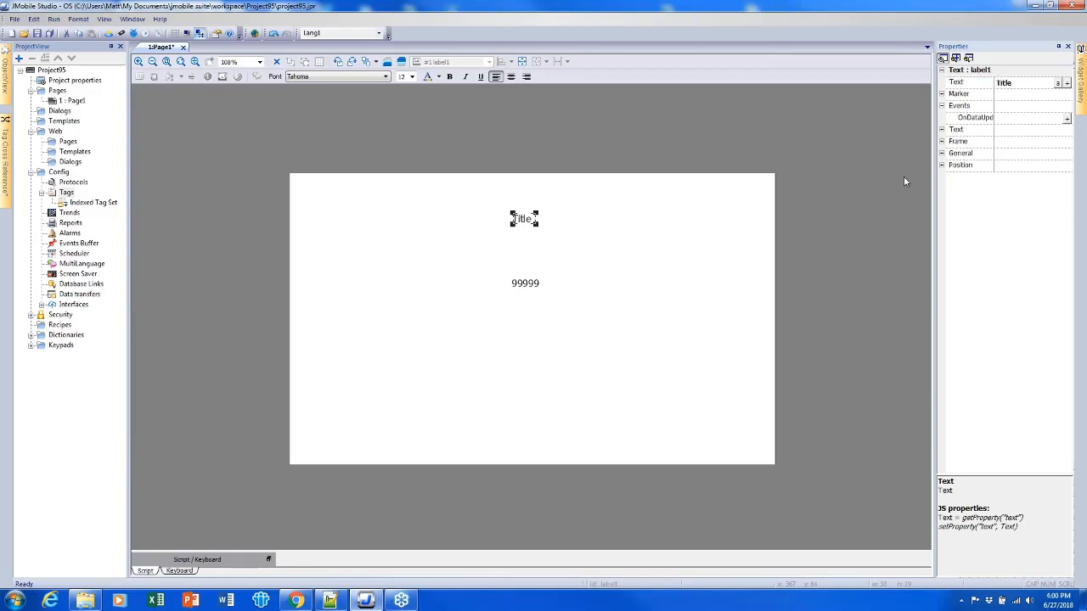
left_click(603, 294)
Enlarge the Title label to about 220 by 45 and move it up to about x 334, y 41
left_click(524, 223)
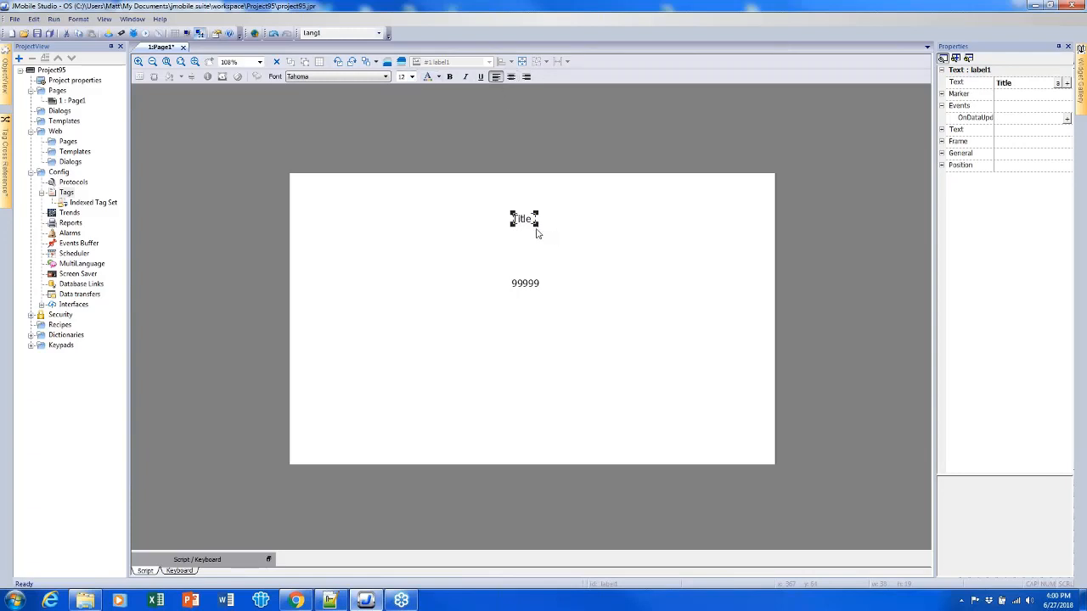
left_click_drag(536, 226, 571, 240)
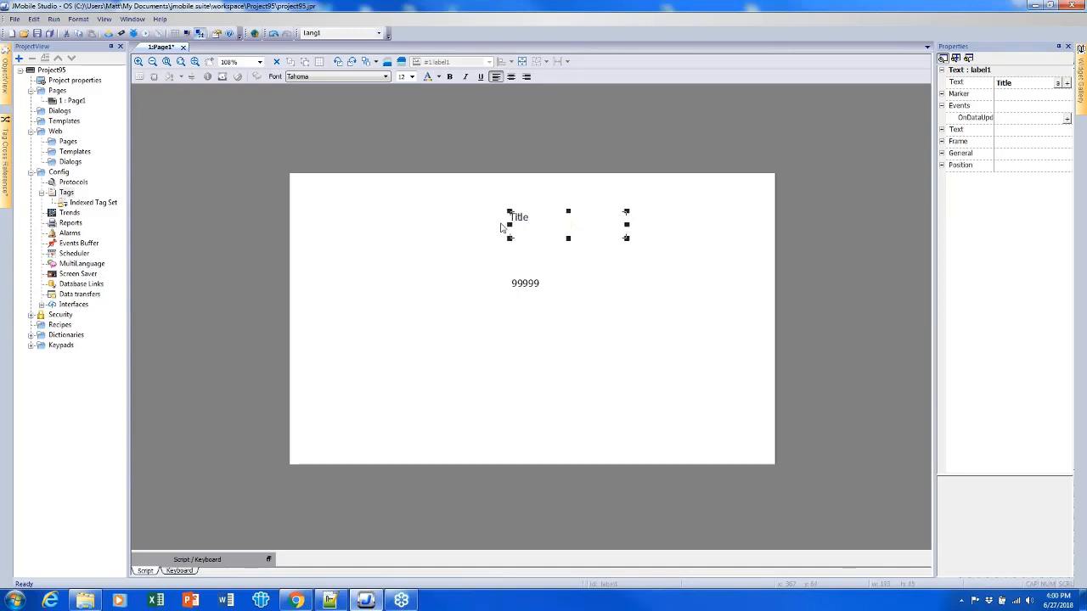
left_click_drag(511, 226, 491, 225)
left_click_drag(560, 237, 561, 224)
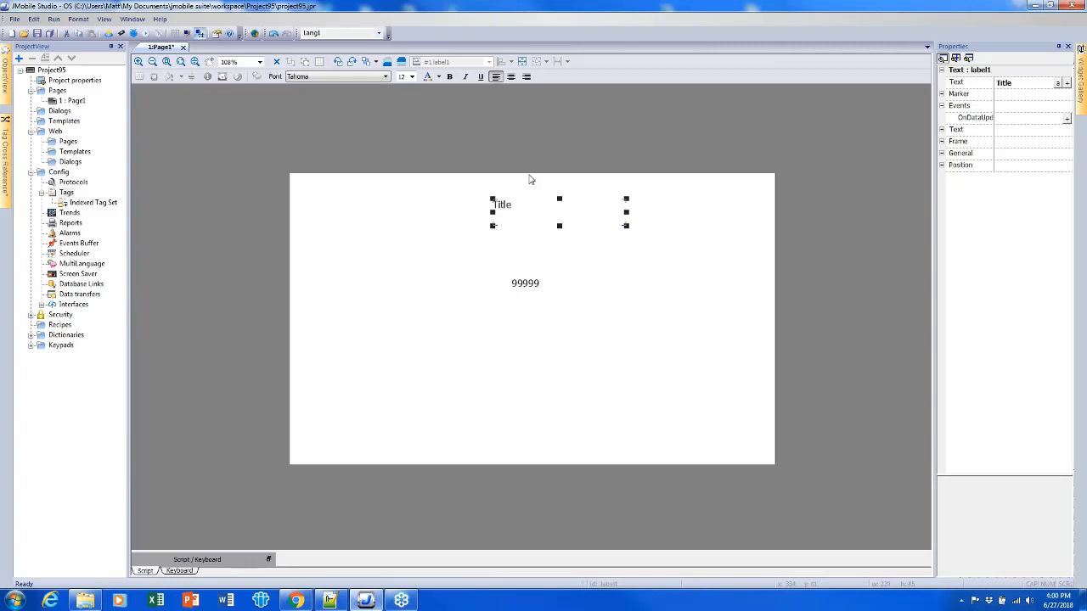
Centre the Title label's text and set its font to SimSun-ExtB at size 14, without bold
left_click(513, 78)
left_click(450, 78)
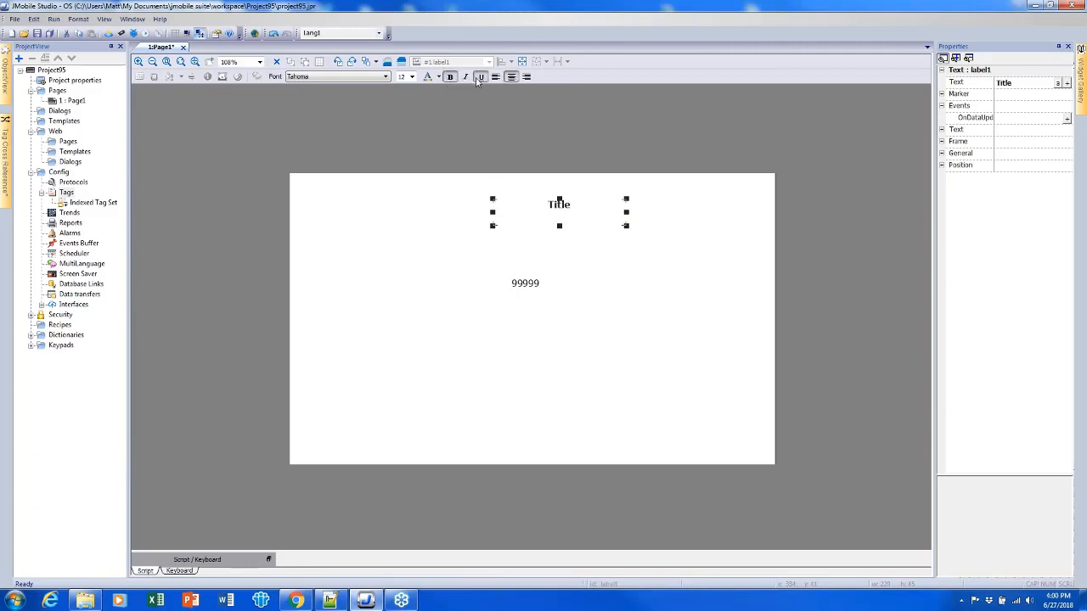
left_click(450, 77)
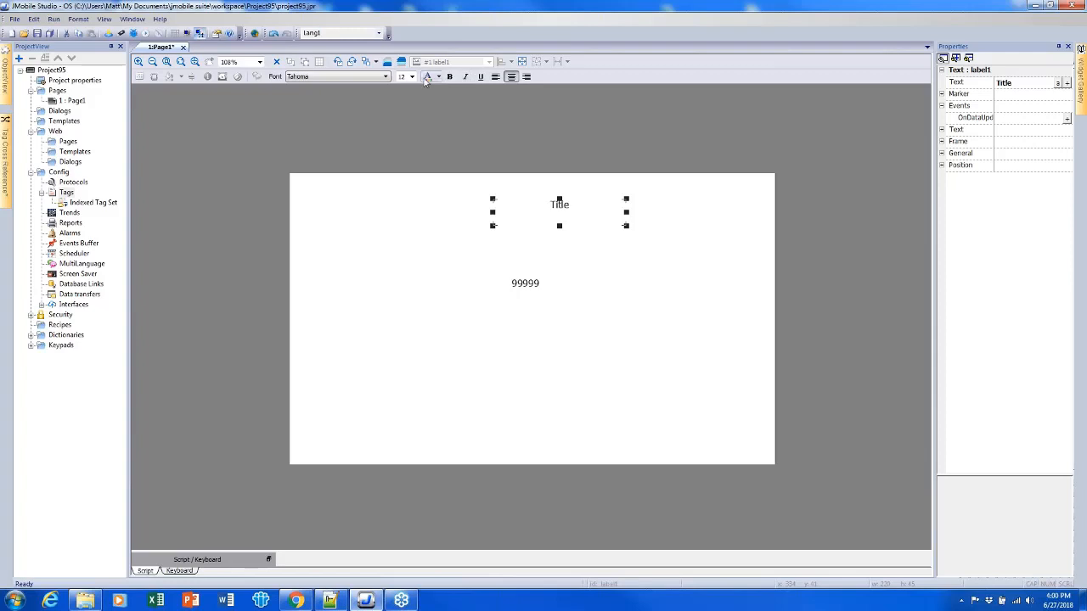
left_click(412, 78)
left_click(406, 122)
left_click(374, 77)
left_click(367, 105)
left_click(668, 289)
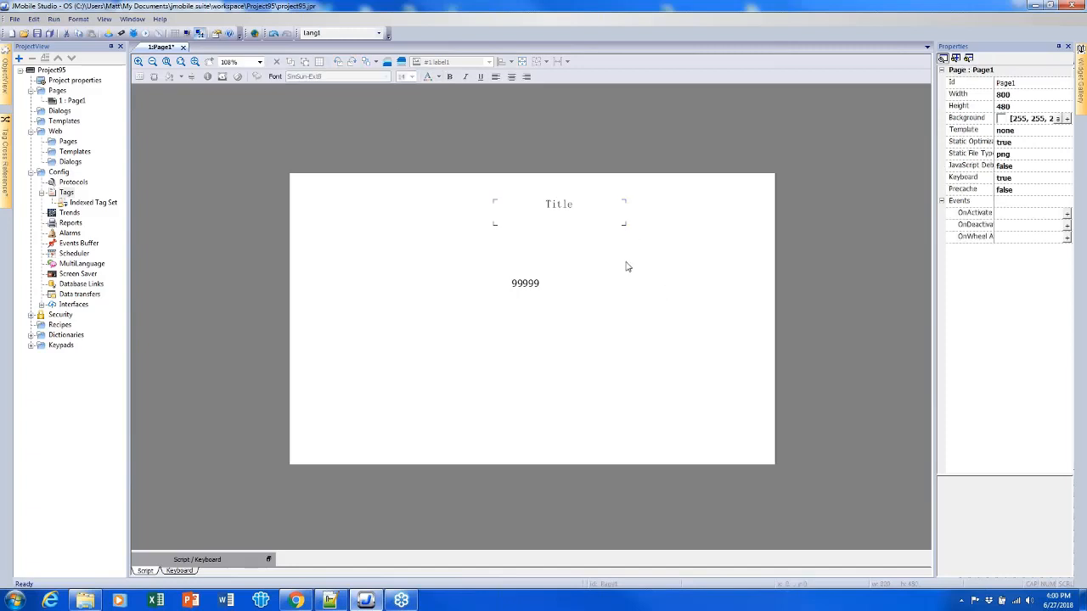
Move the Title label to about x 276, y 53, centred above the numeric field
left_click(562, 212)
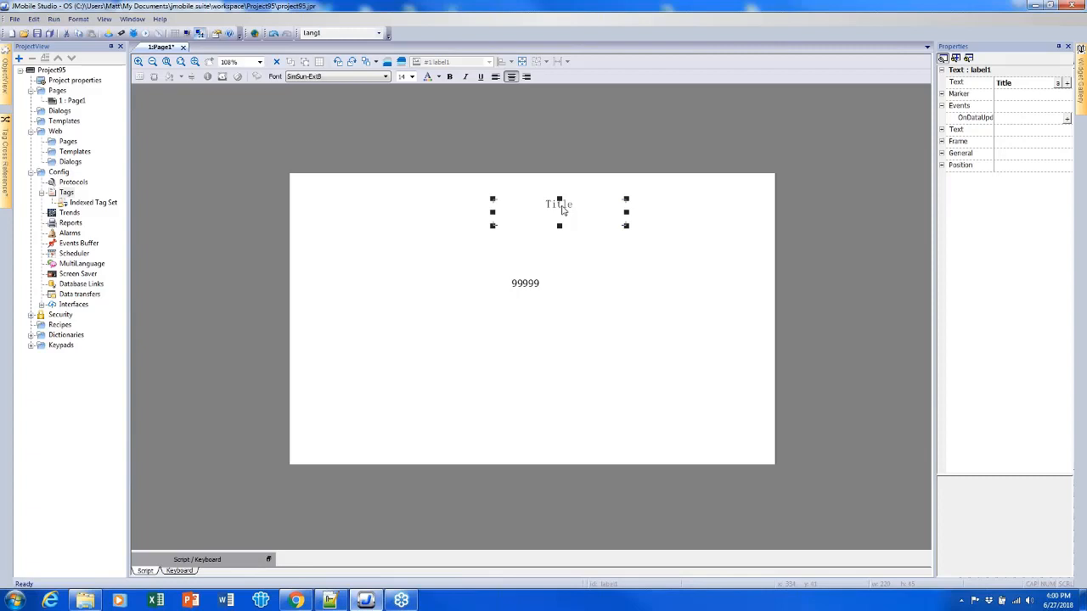
left_click_drag(562, 211, 521, 218)
left_click(602, 308)
left_click(524, 227)
Turn off Snap To Object for the page editor
left_click(104, 19)
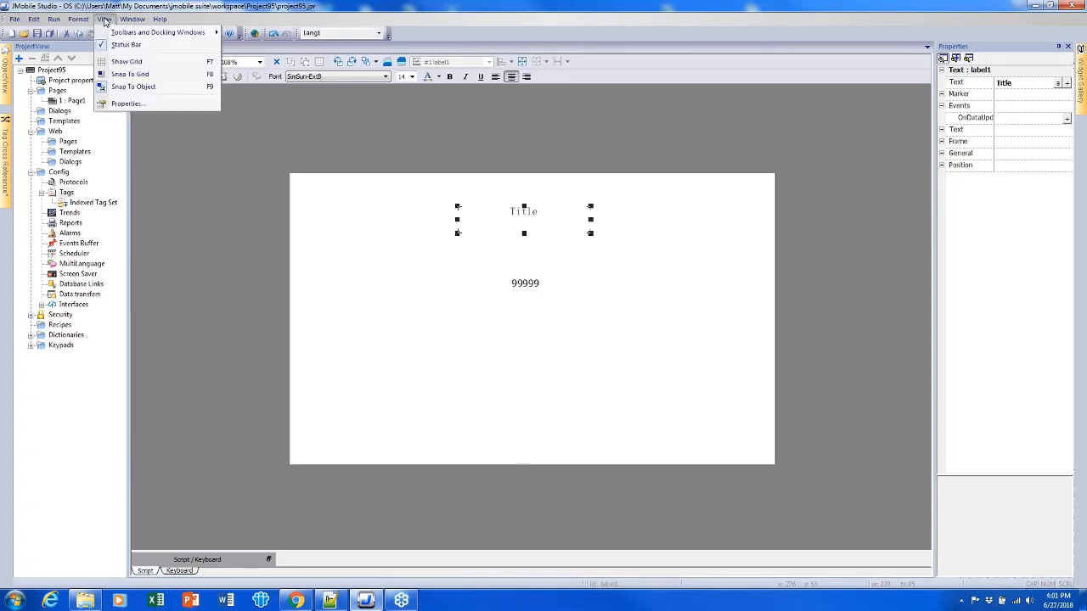
left_click(105, 19)
left_click(105, 18)
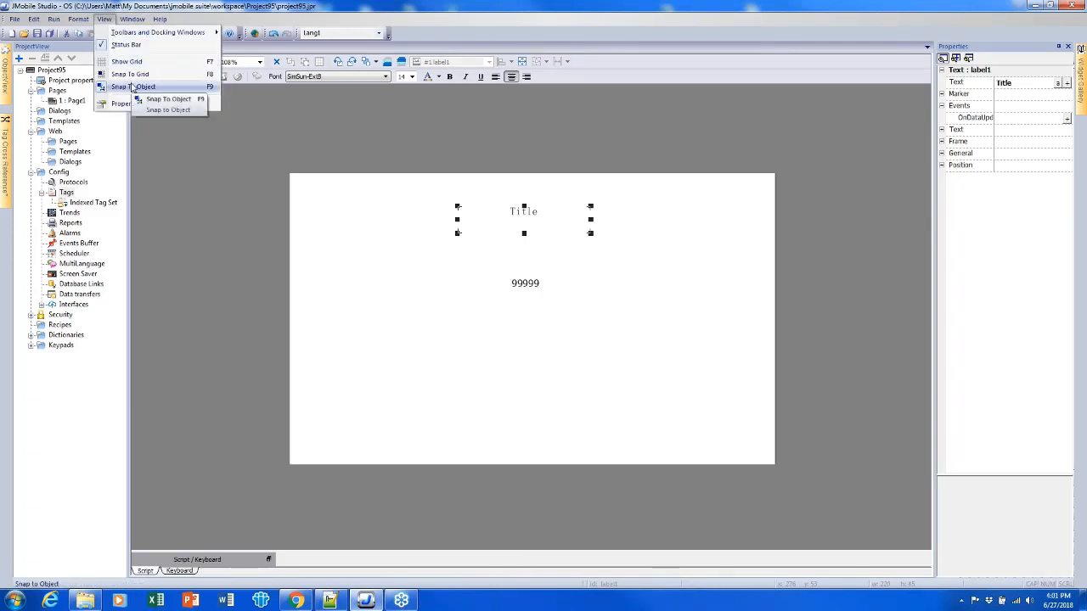
left_click(134, 88)
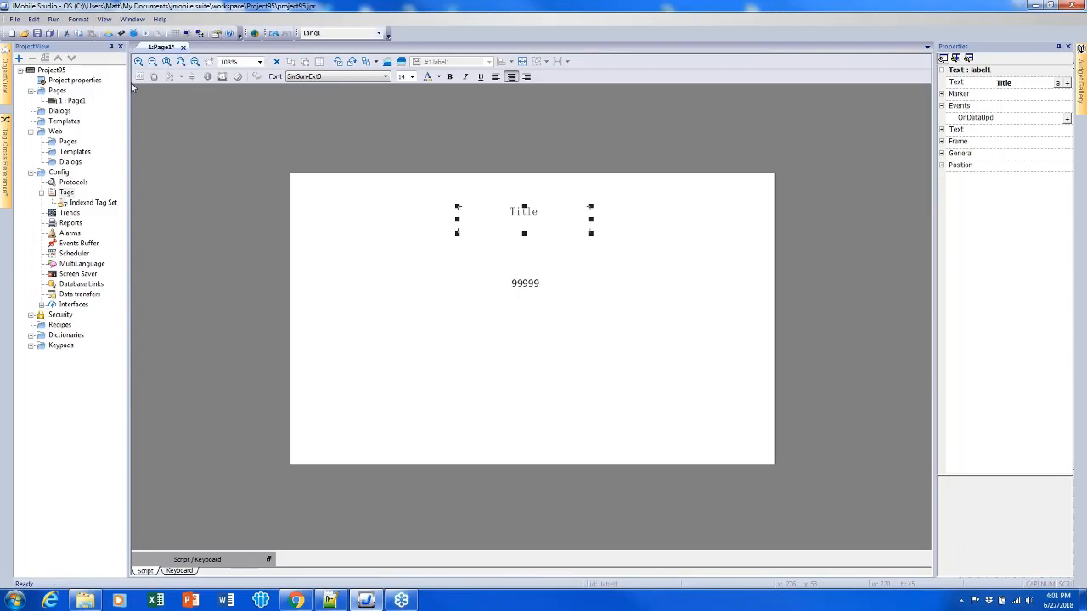
Show the grid on the page and turn on Snap To Grid
left_click(107, 19)
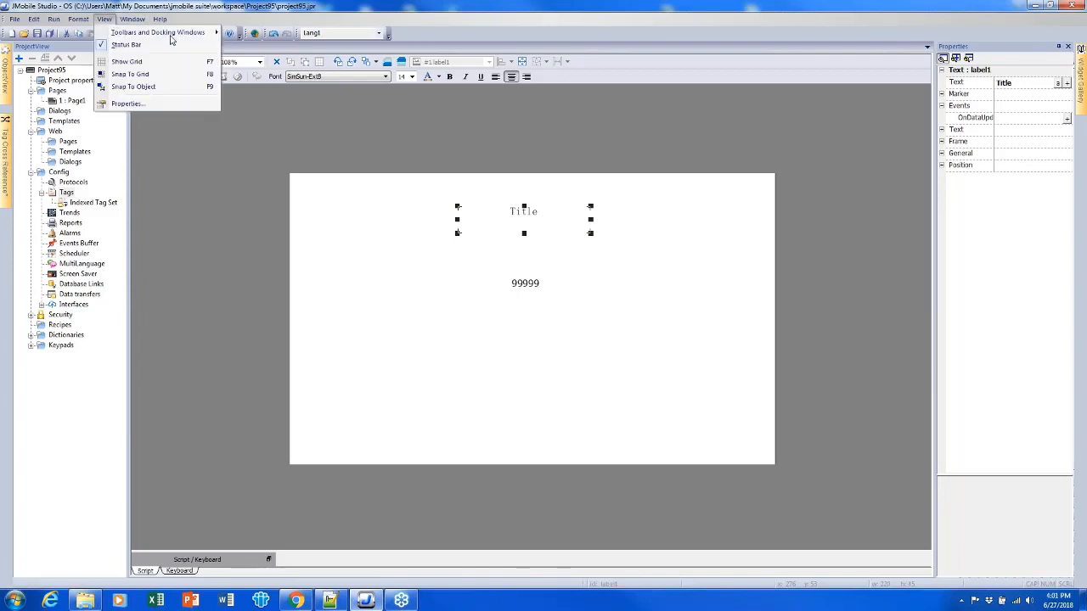
left_click(105, 19)
left_click(100, 19)
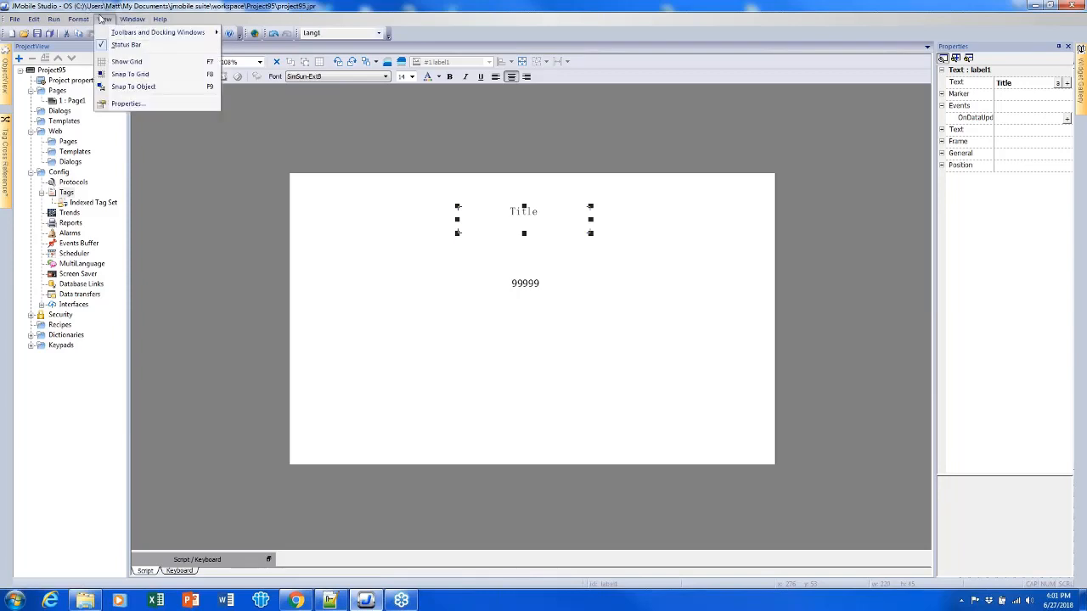
left_click(119, 62)
left_click(104, 19)
left_click(124, 74)
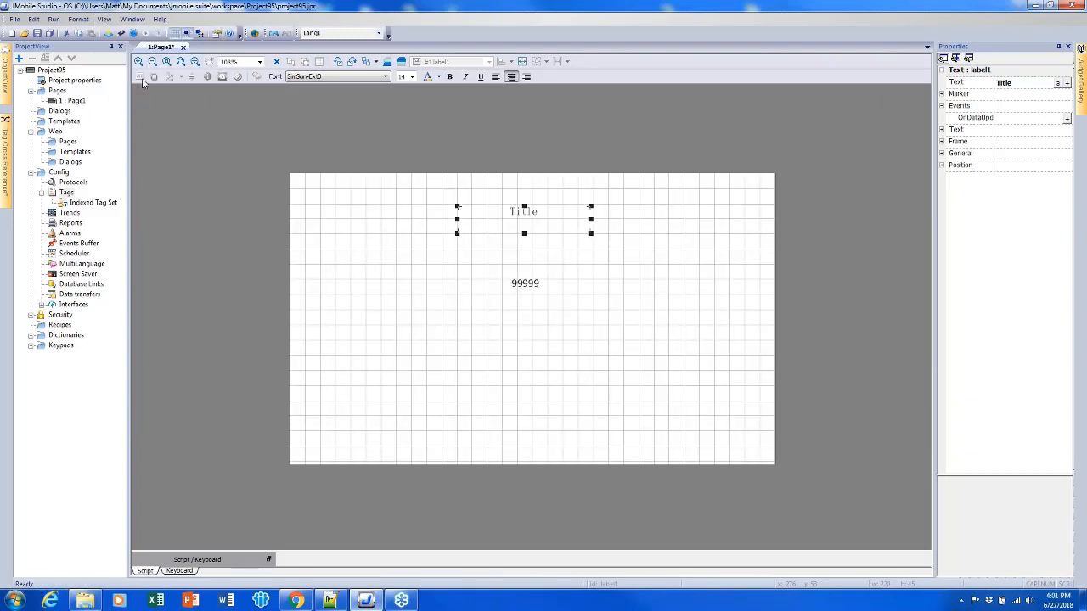
Move the Title label along the grid to about x 250, y 50
left_click(367, 221)
left_click(502, 215)
mouse_move(470, 220)
left_mouse_down()
mouse_move(473, 196)
mouse_move(512, 199)
mouse_move(520, 211)
mouse_move(411, 219)
mouse_move(505, 233)
mouse_move(433, 218)
mouse_move(472, 214)
mouse_move(457, 214)
left_mouse_up()
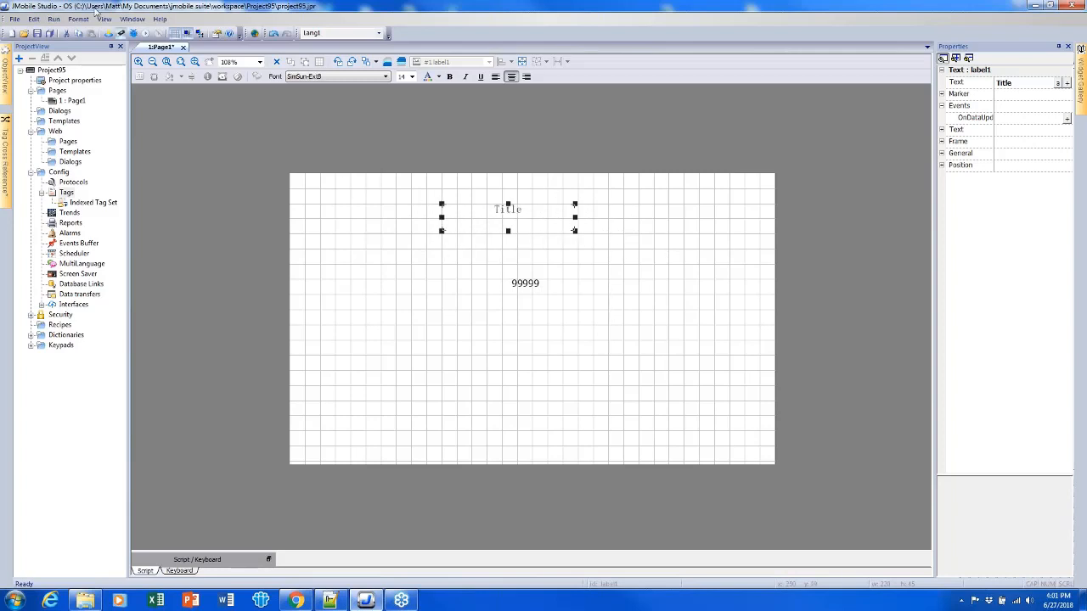
Check the view properties for grid spacing, type and colour, and close them without changes
left_click(103, 19)
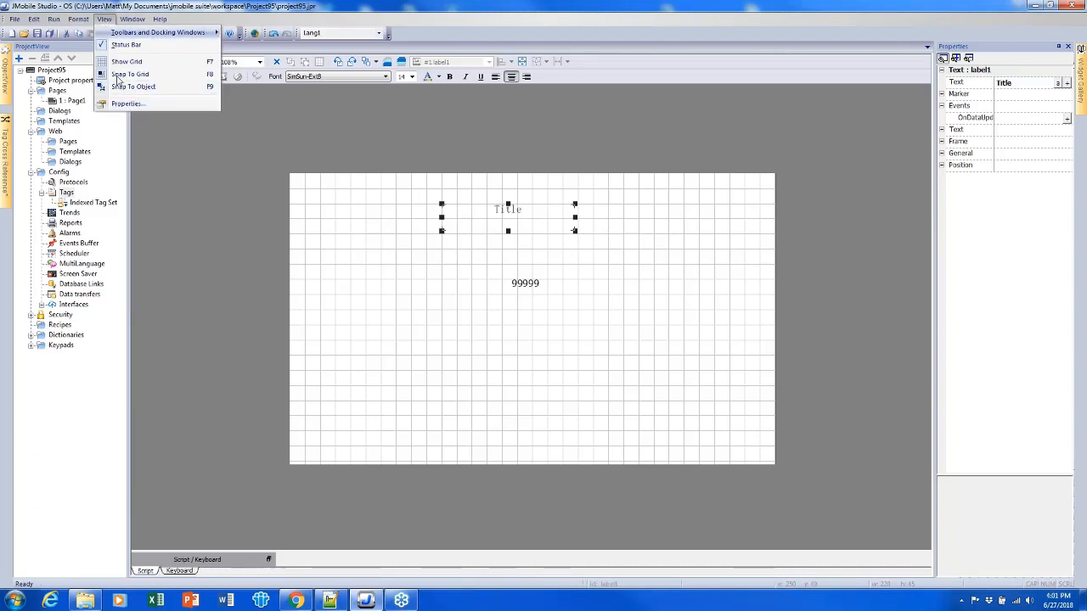
left_click(126, 104)
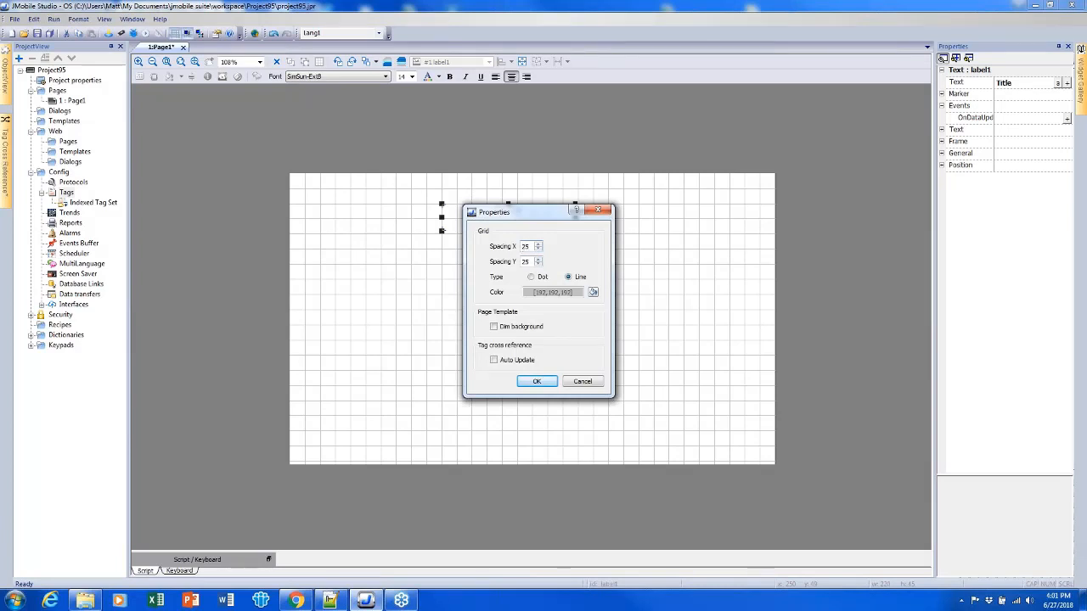
left_click(598, 210)
Switch the page from the visible grid to Snap To Object and shift the Title label to about x 300
left_click(104, 18)
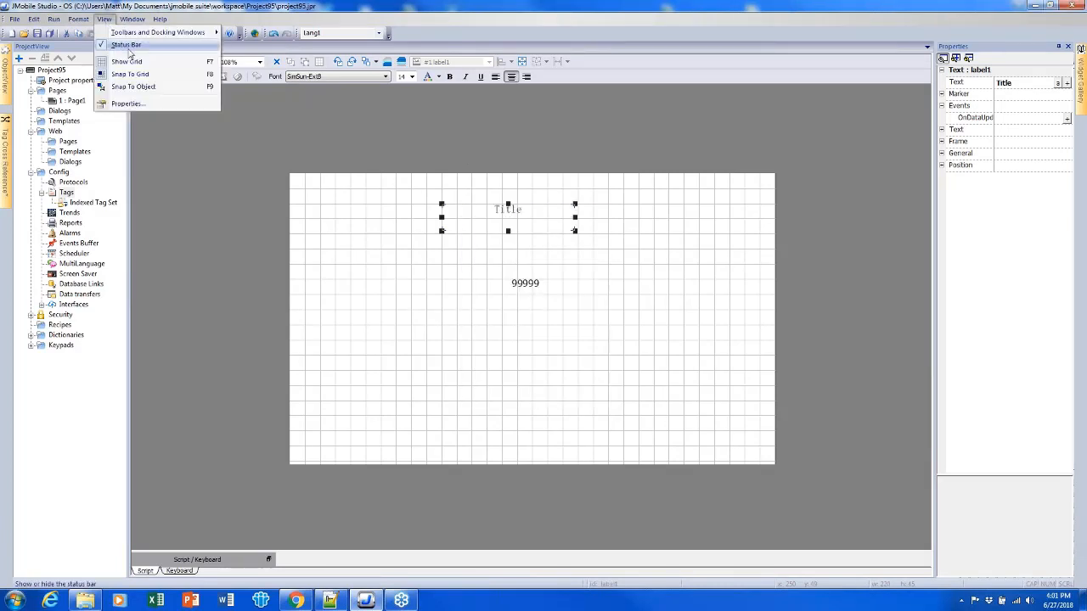
left_click(127, 61)
left_click(104, 19)
left_click(107, 20)
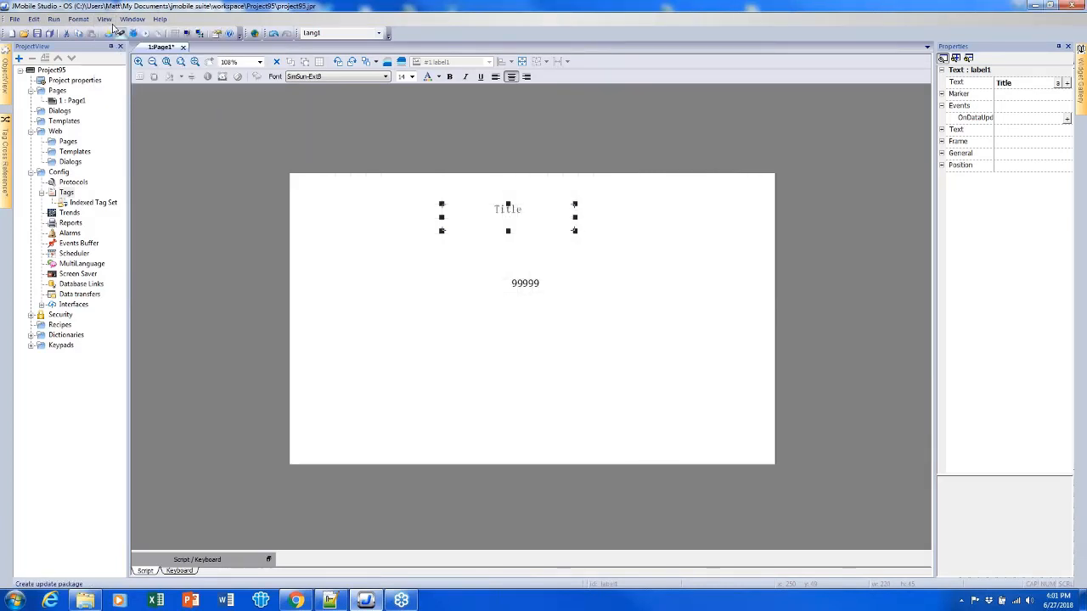
left_click(105, 19)
left_click(128, 87)
left_click(344, 199)
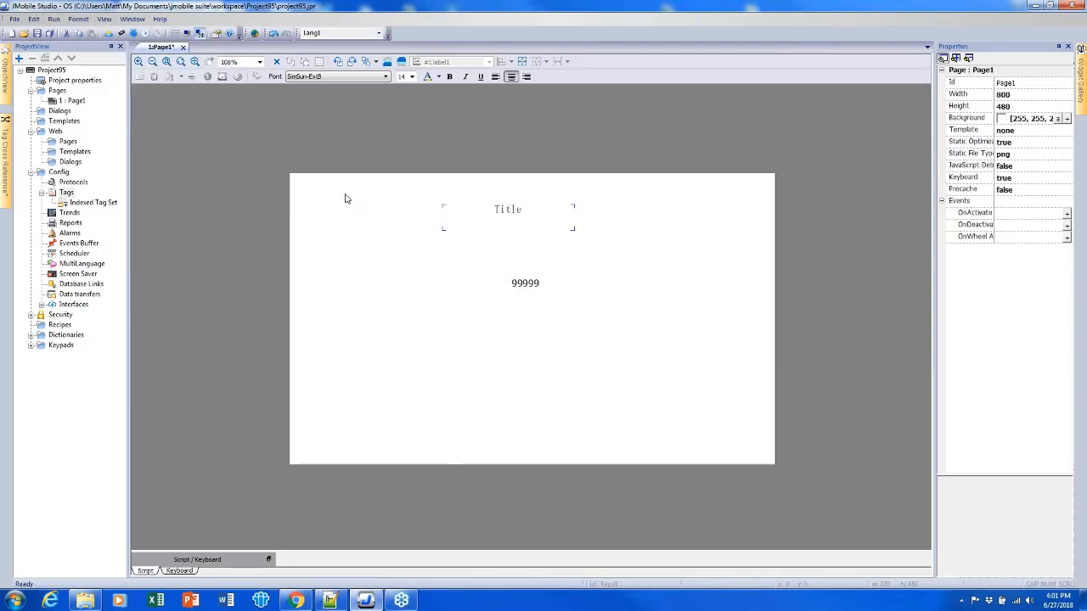
left_click_drag(508, 223, 550, 219)
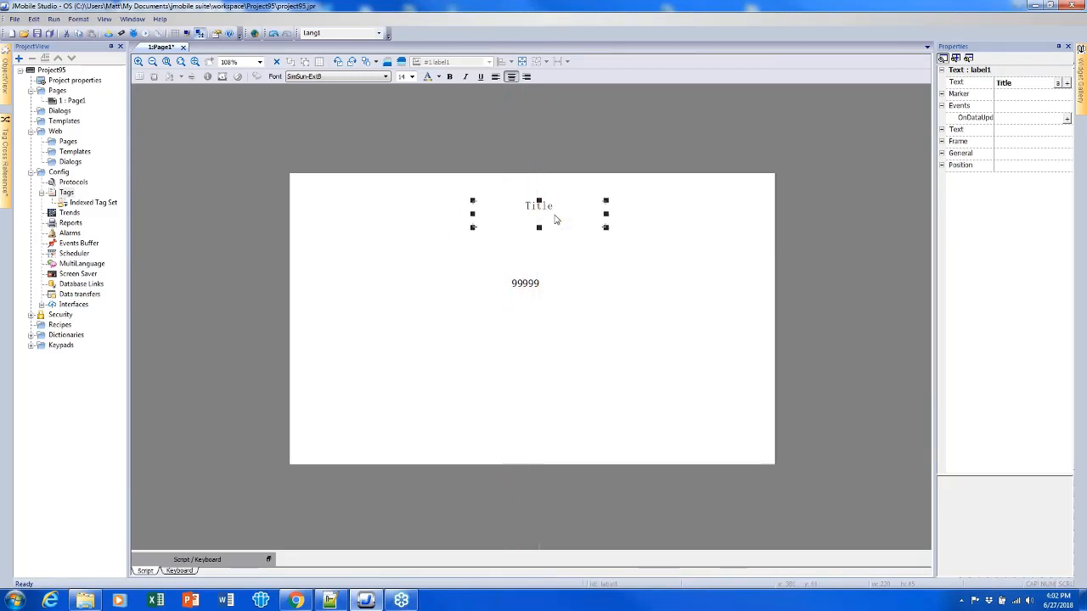
Copy the Title label and place the pasted duplicate below the numeric field at about x 175, y 250
right_click(555, 218)
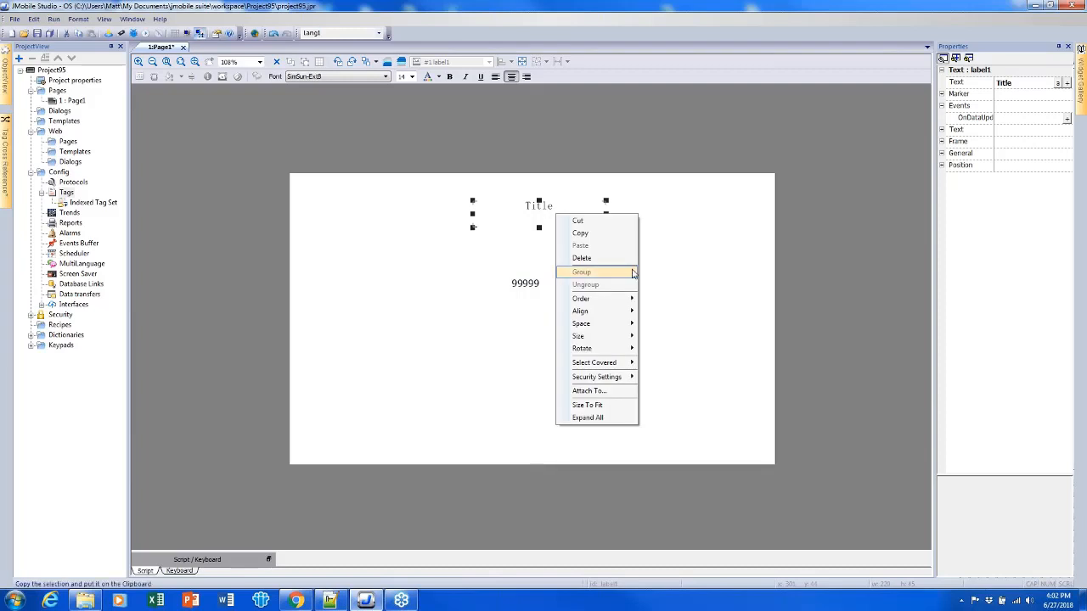
left_click(584, 232)
right_click(638, 283)
left_click(647, 305)
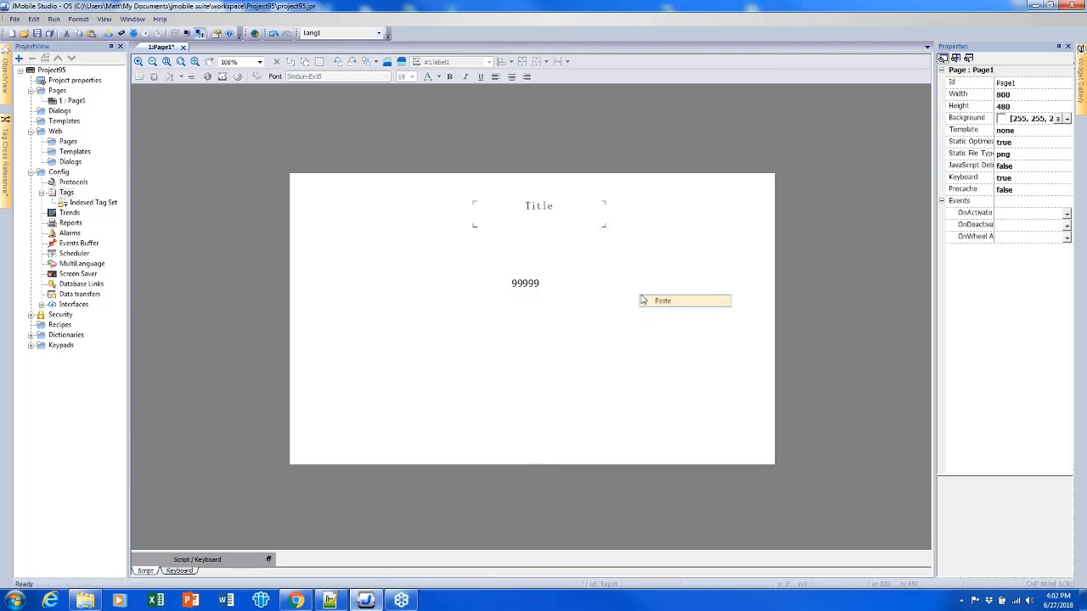
left_click_drag(713, 322, 468, 345)
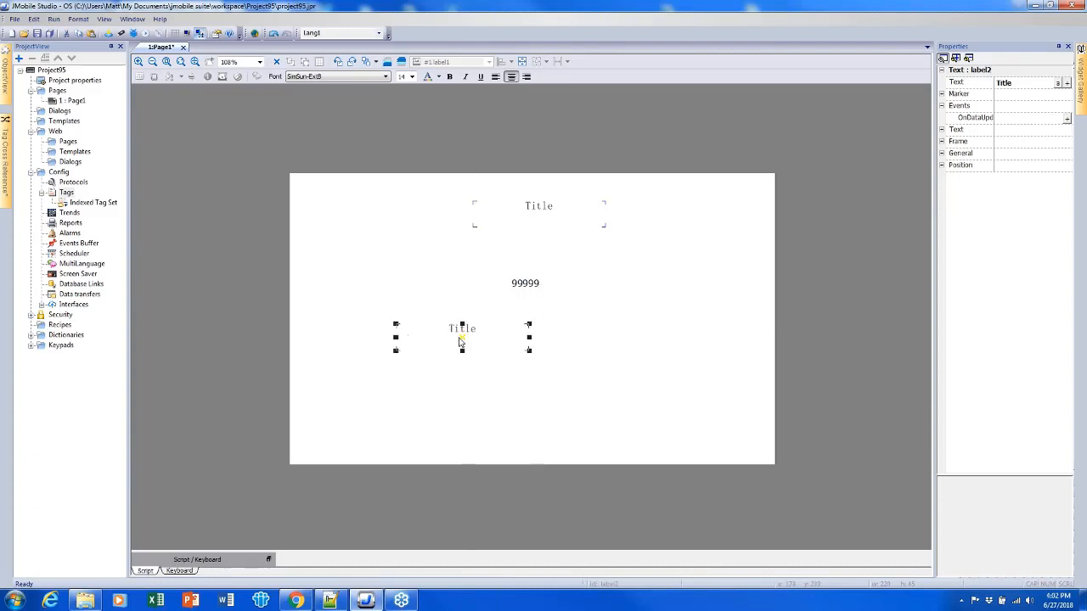
Delete the duplicate Title label below the numeric field
right_click(469, 333)
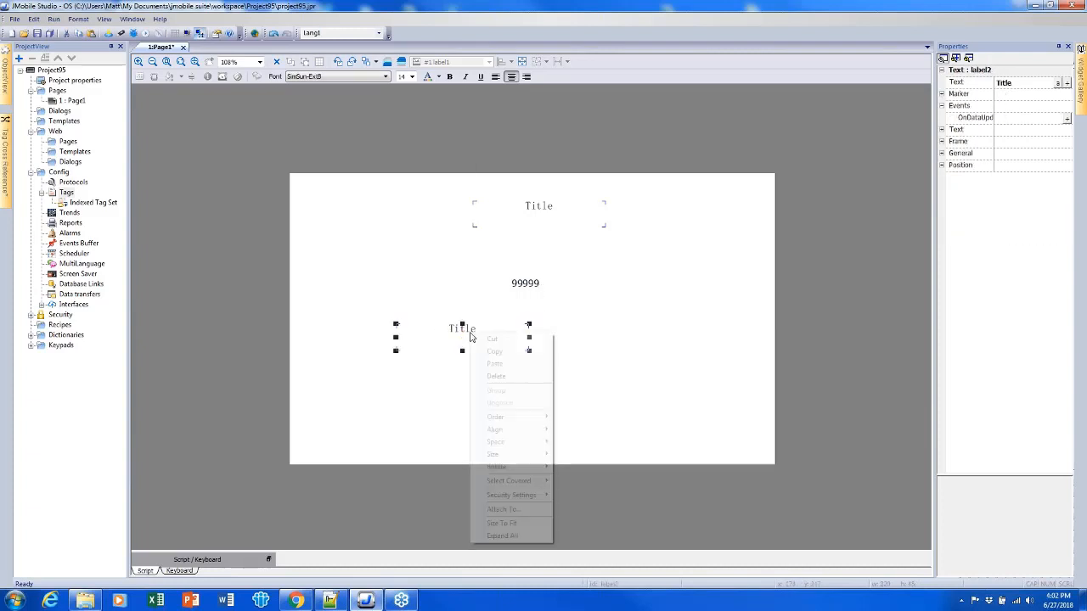
left_click(420, 414)
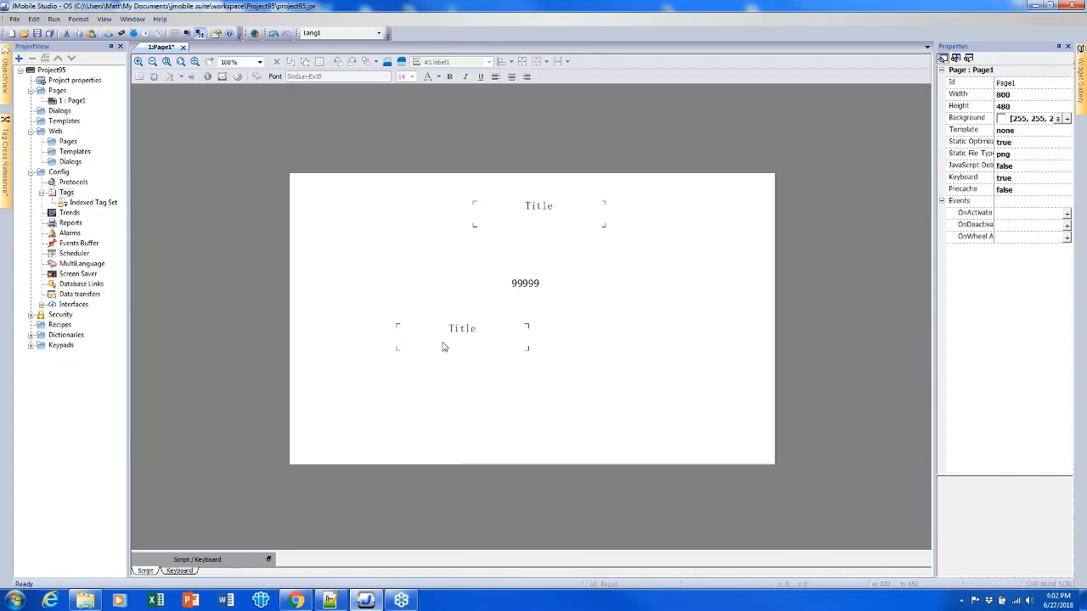
left_click(443, 343)
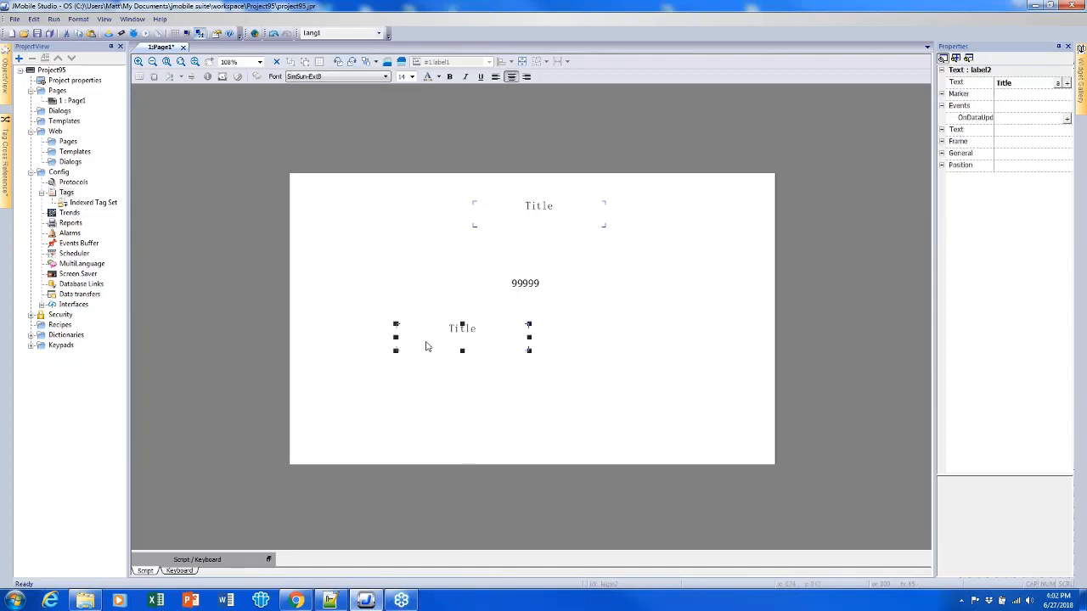
key("Delete")
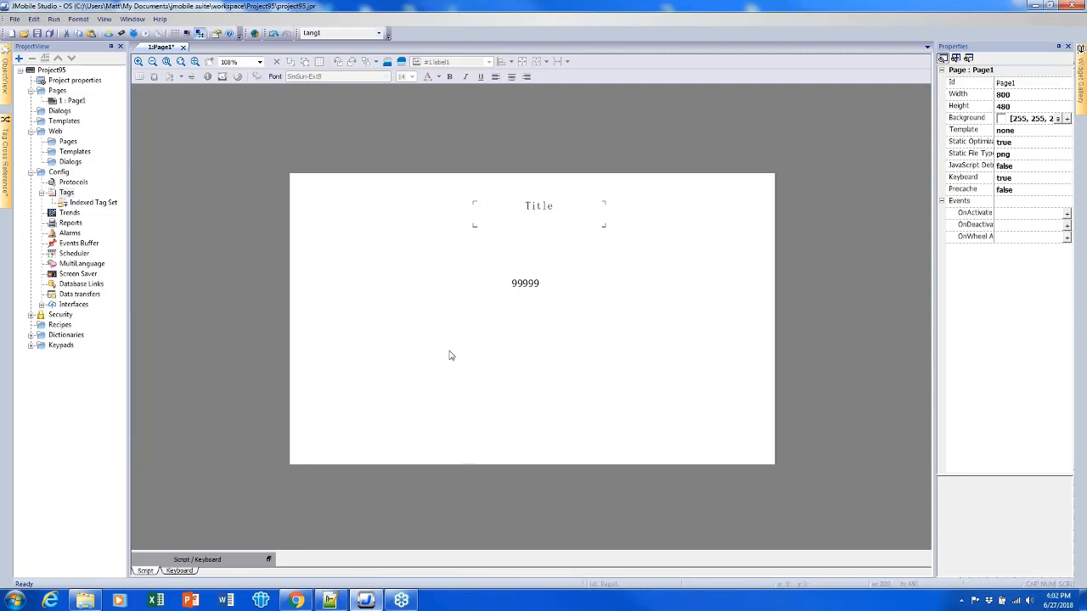
Move the Title label up towards the page's upper edge and shift the numeric field to about x 375, y 171
left_click(548, 222)
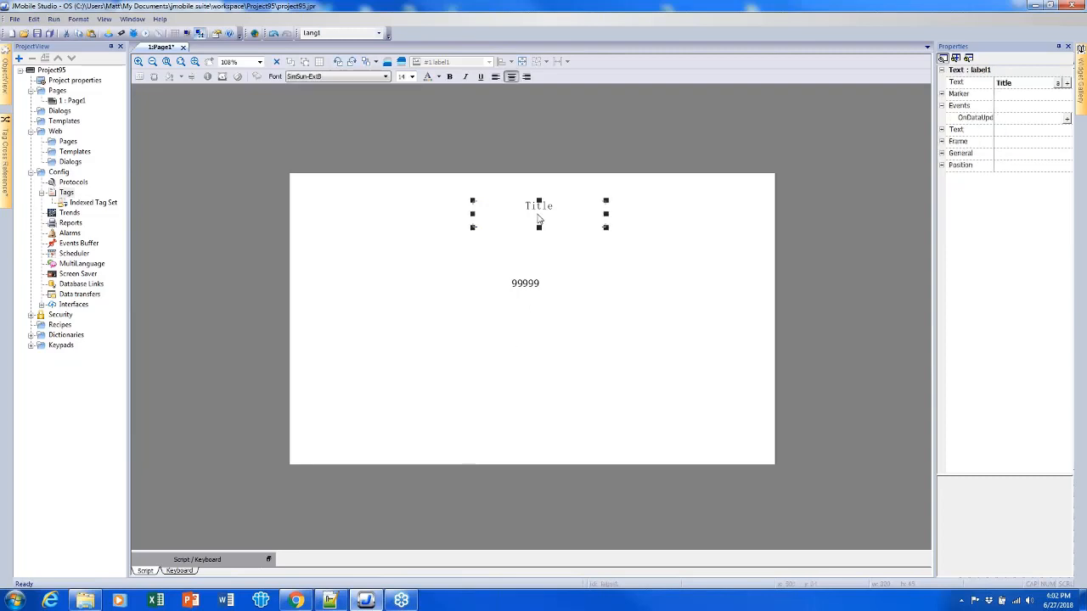
left_click_drag(538, 214, 538, 202)
left_click(530, 289)
left_click_drag(525, 289, 538, 284)
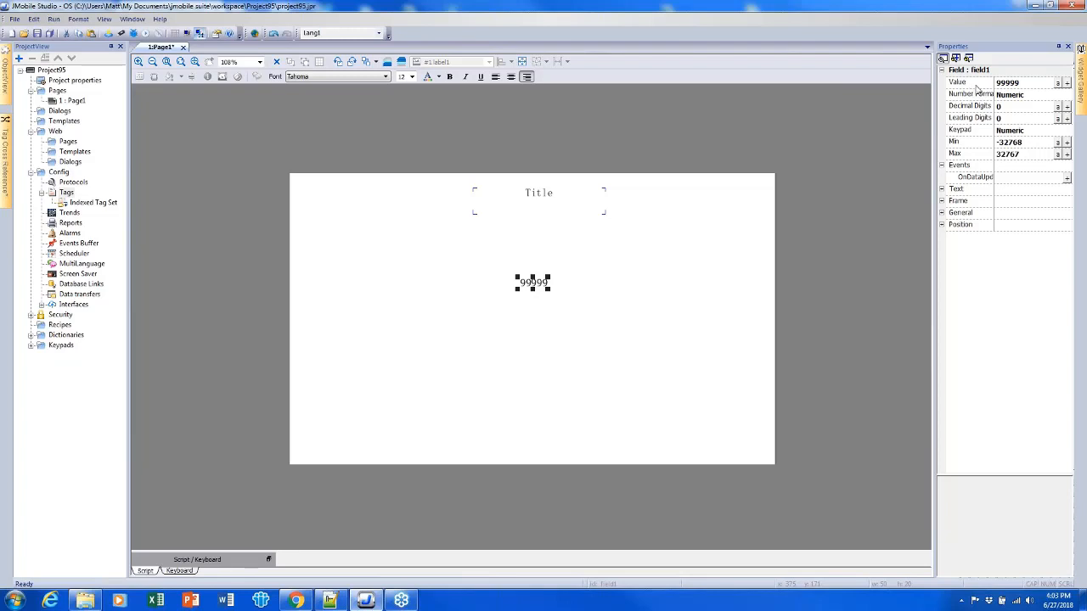
Attach the numeric field's value to Tag4 with Read/Write access through tag selection, and remove that data link again
left_click(1068, 83)
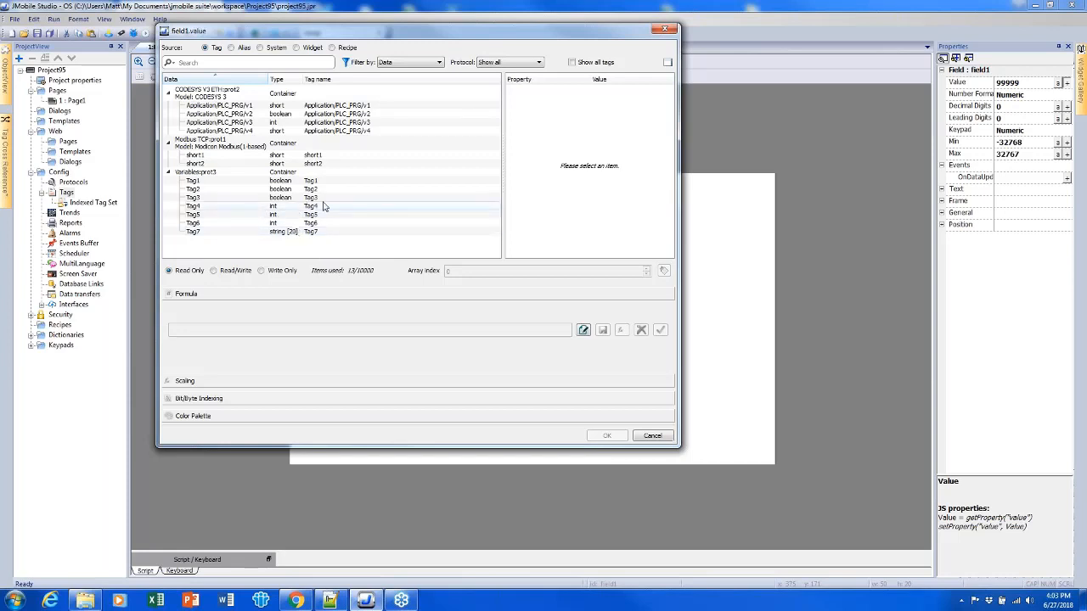
left_click(228, 209)
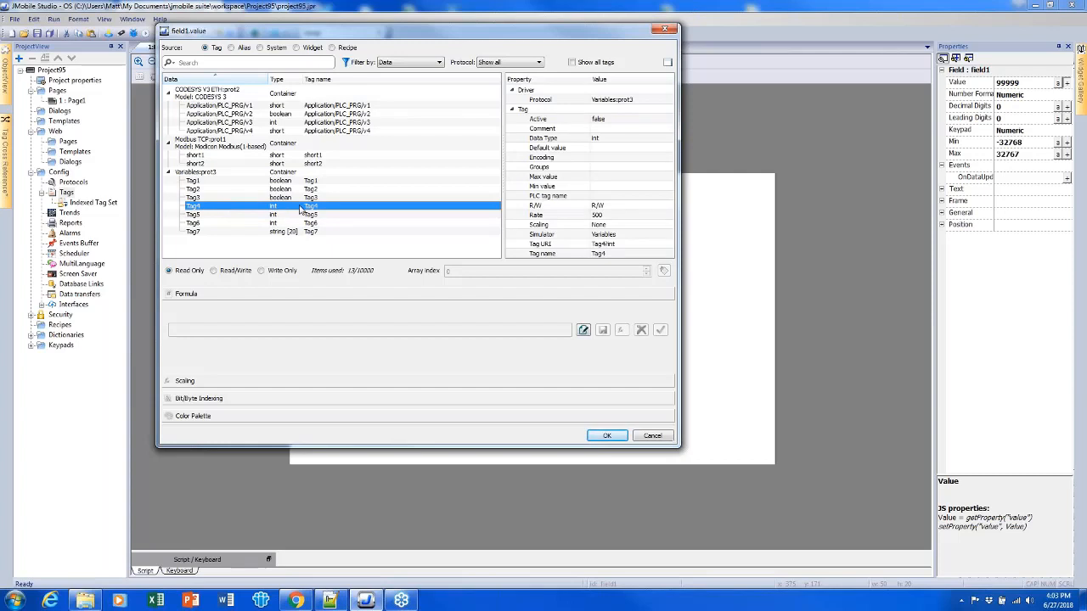
left_click(215, 270)
left_click(623, 436)
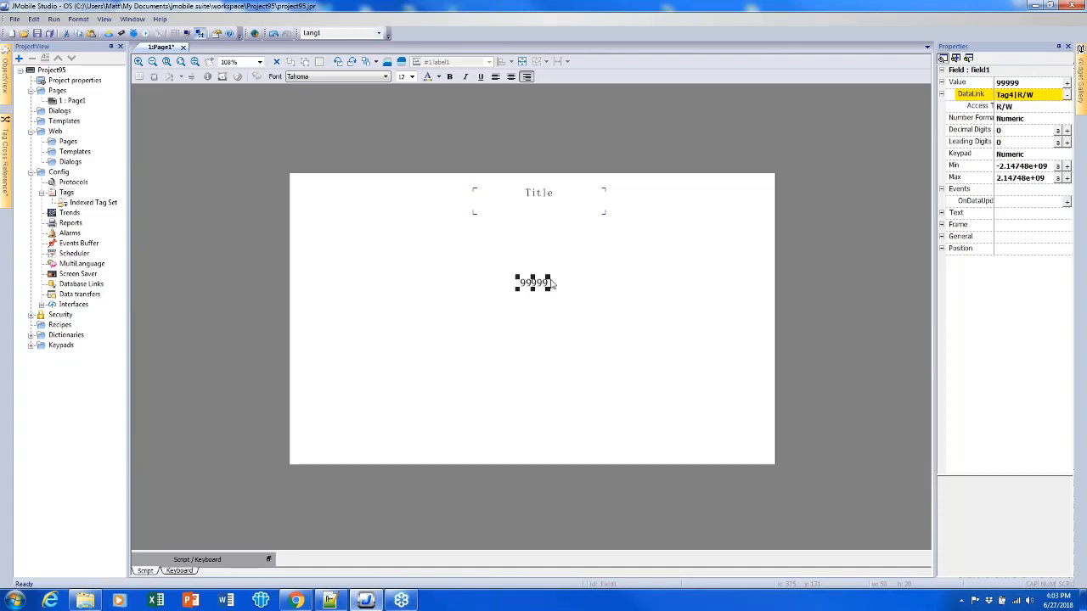
left_click(1069, 98)
left_click(522, 322)
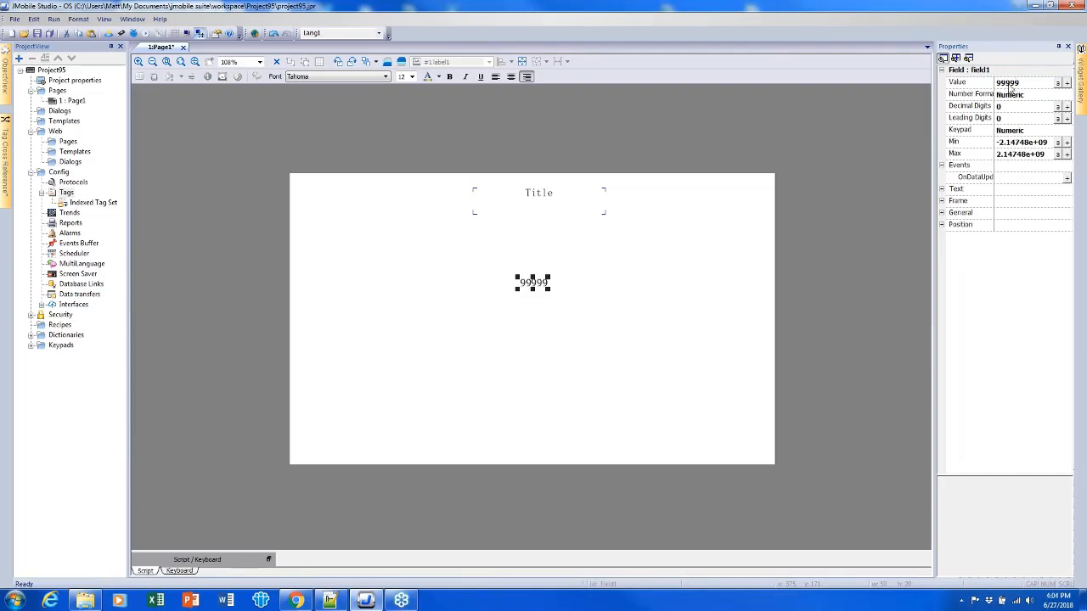
Enter Tag4 directly as the data link of the numeric field's value and set its access type to R/W
left_click(1059, 84)
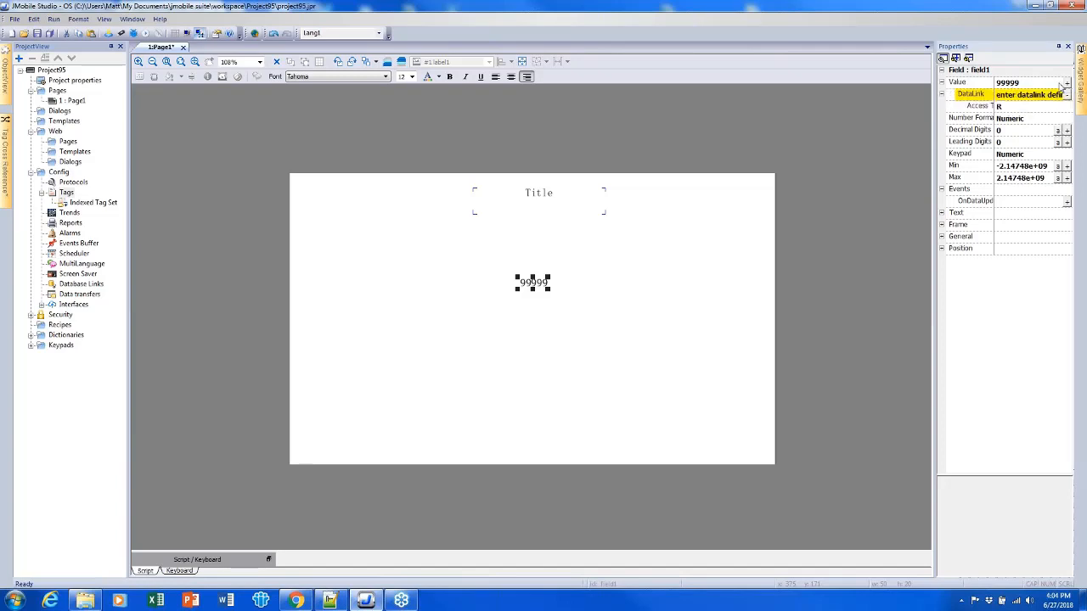
type("Tag1")
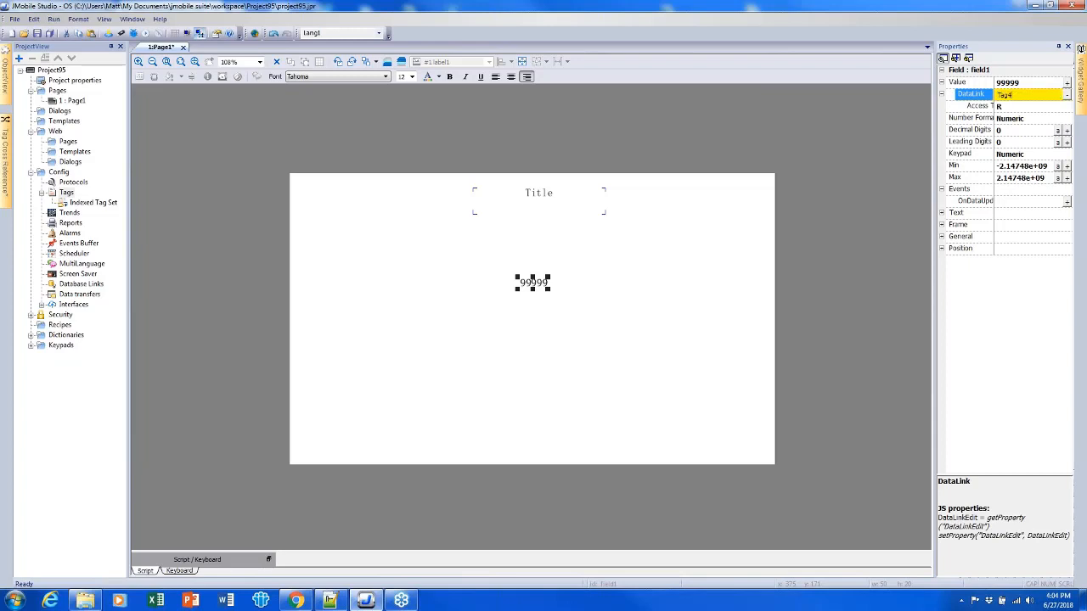
key("Return")
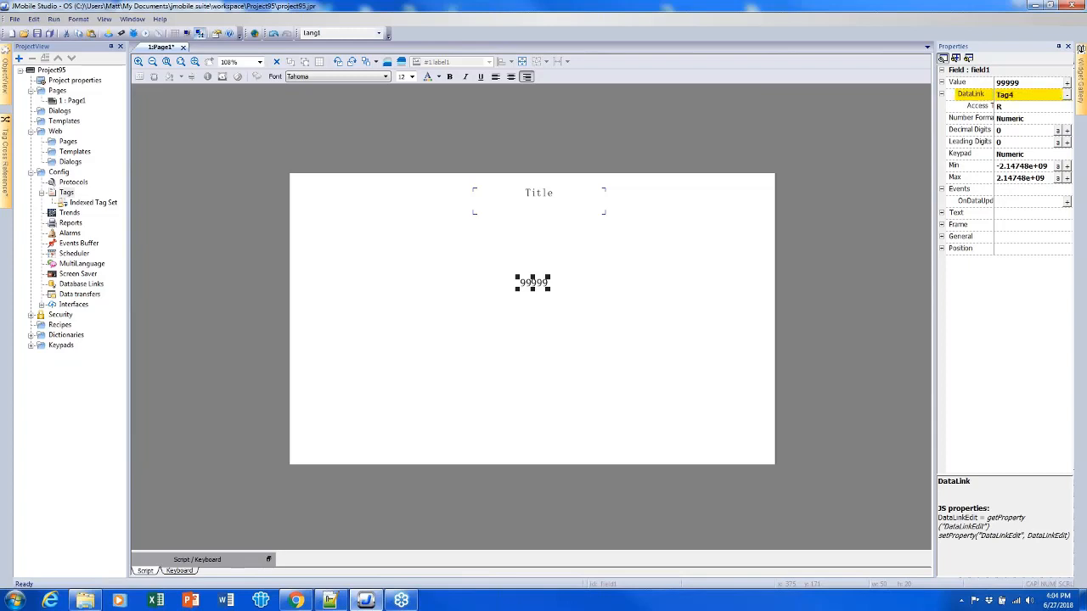
left_click(1020, 107)
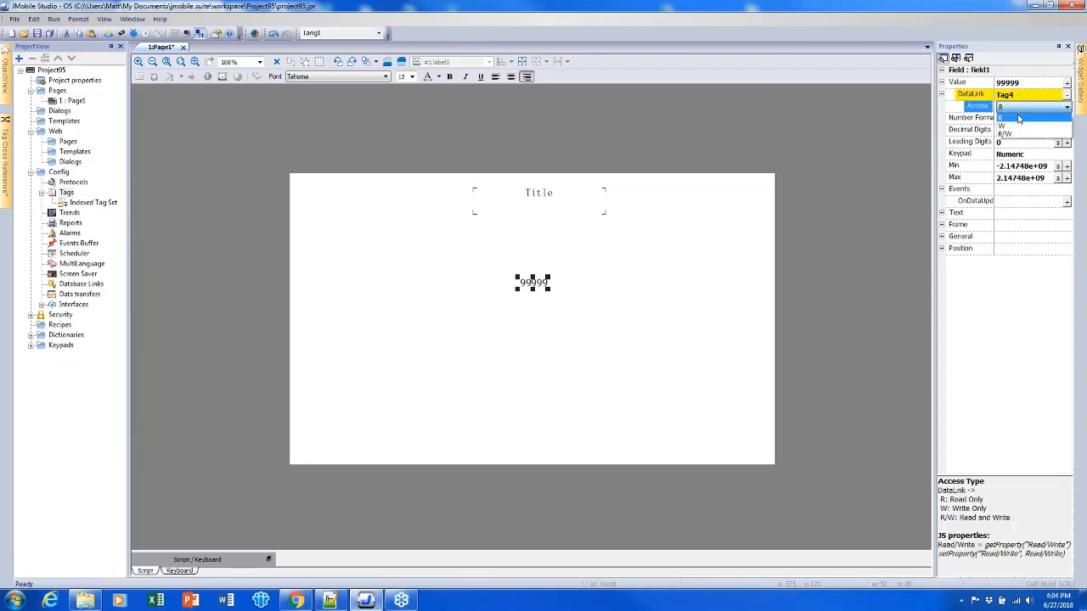
left_click(1018, 133)
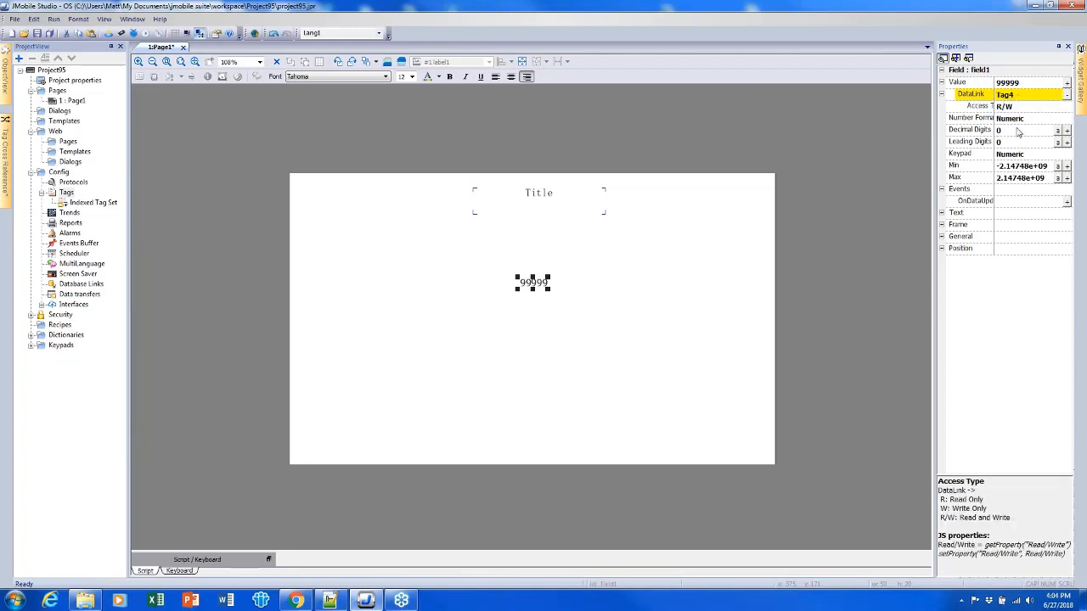
left_click(867, 159)
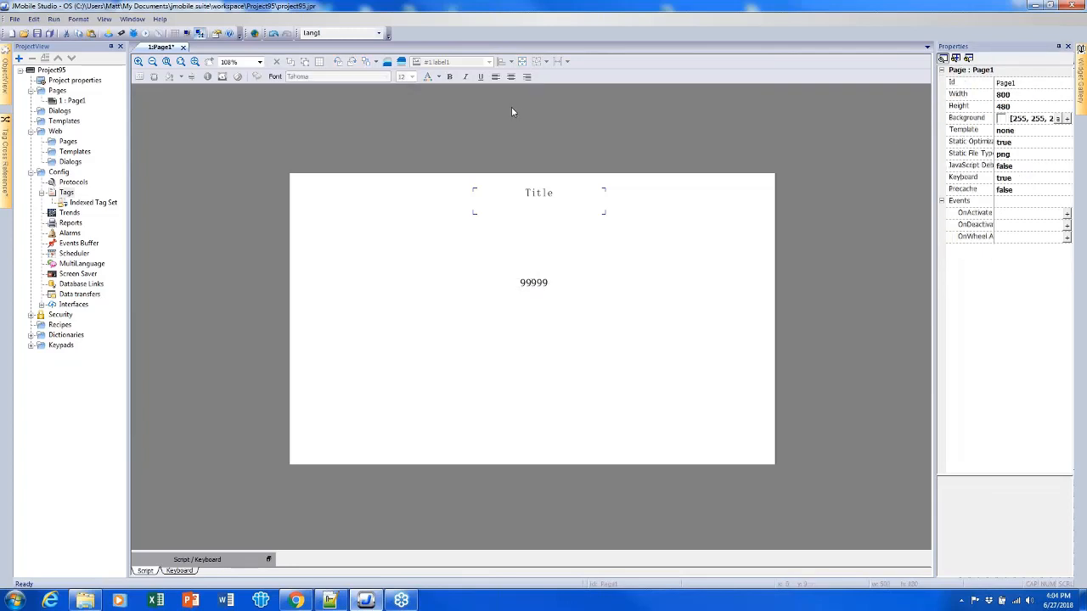
Run the project in the HMI simulator, enter 9 in the numeric field, and close the simulator
left_click(146, 37)
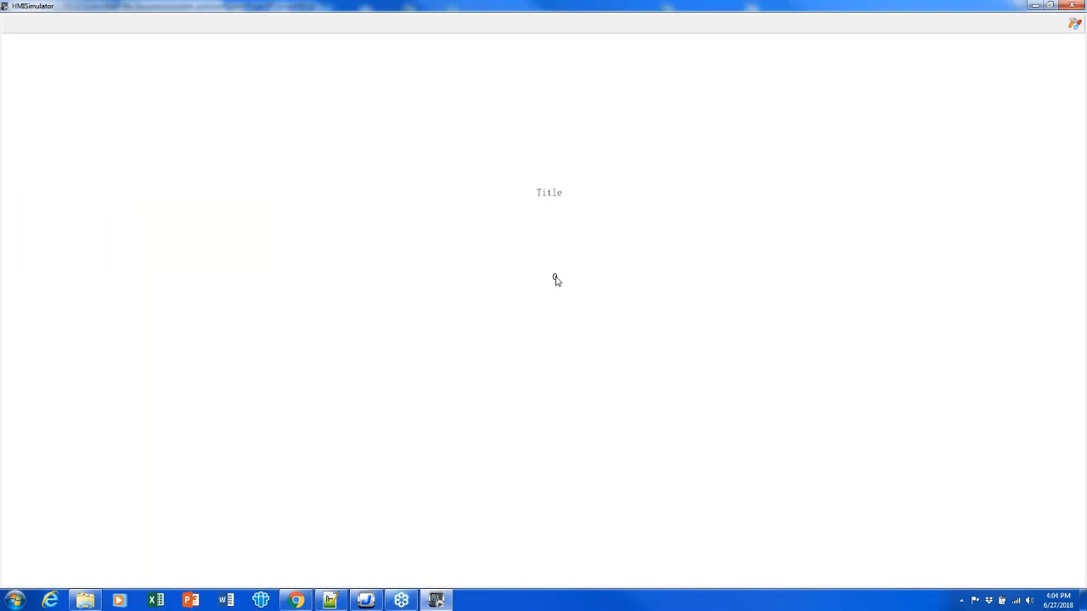
left_click(555, 277)
left_click(557, 356)
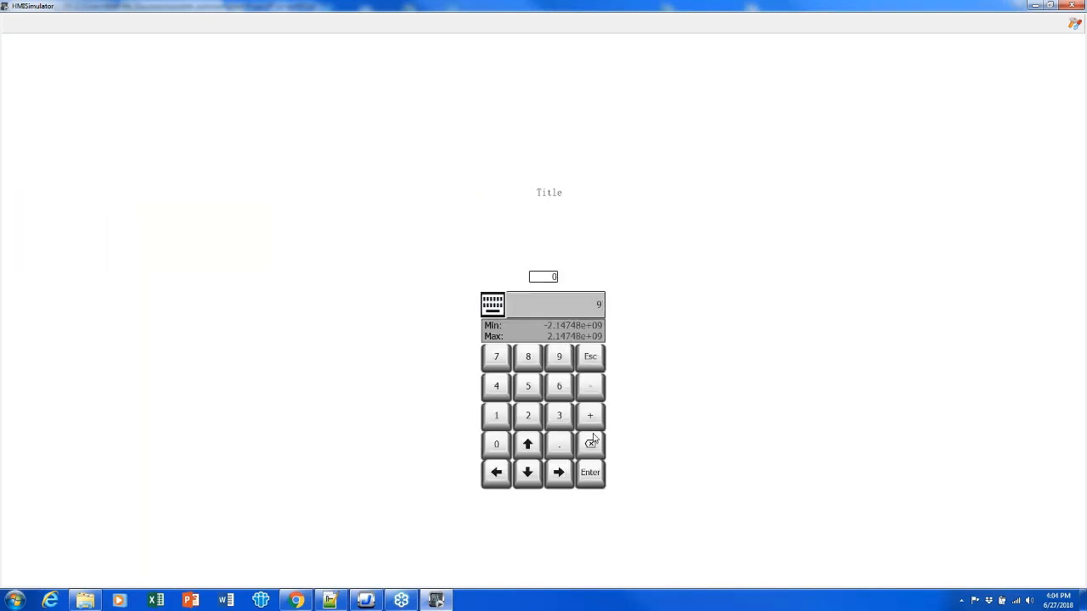
left_click(593, 473)
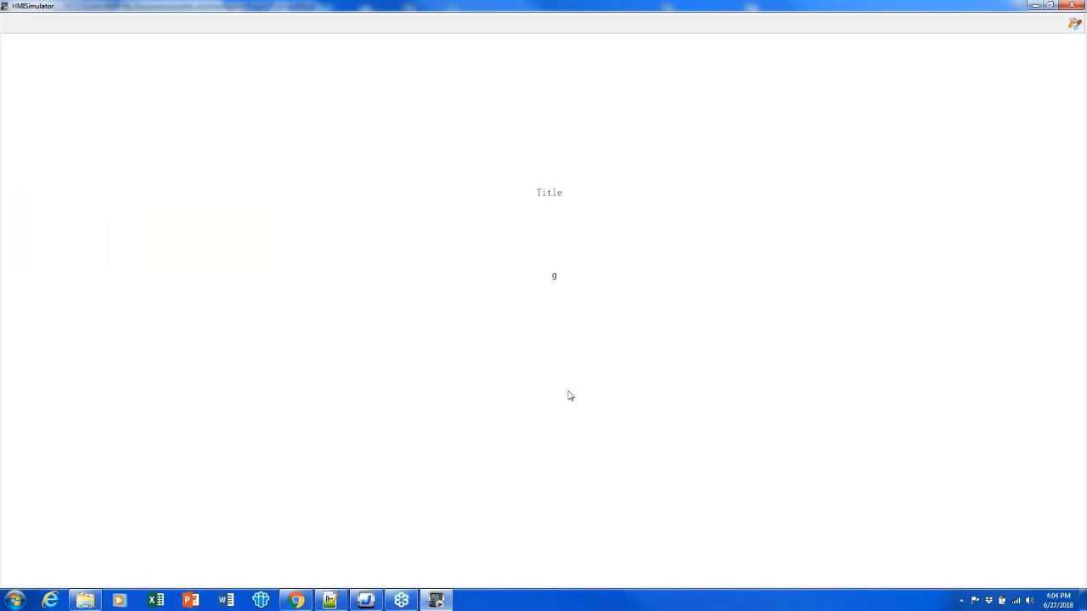
left_click(1075, 7)
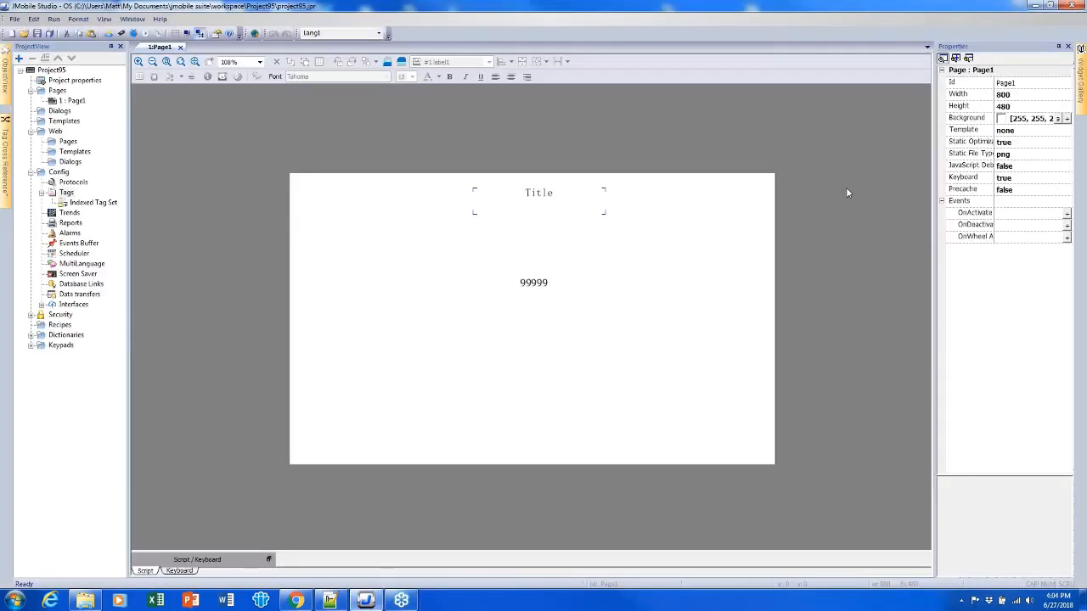
Place a second numeric field at about x 380, y 240 and link its value to short1 with Read/Write access
mouse_move(1082, 69)
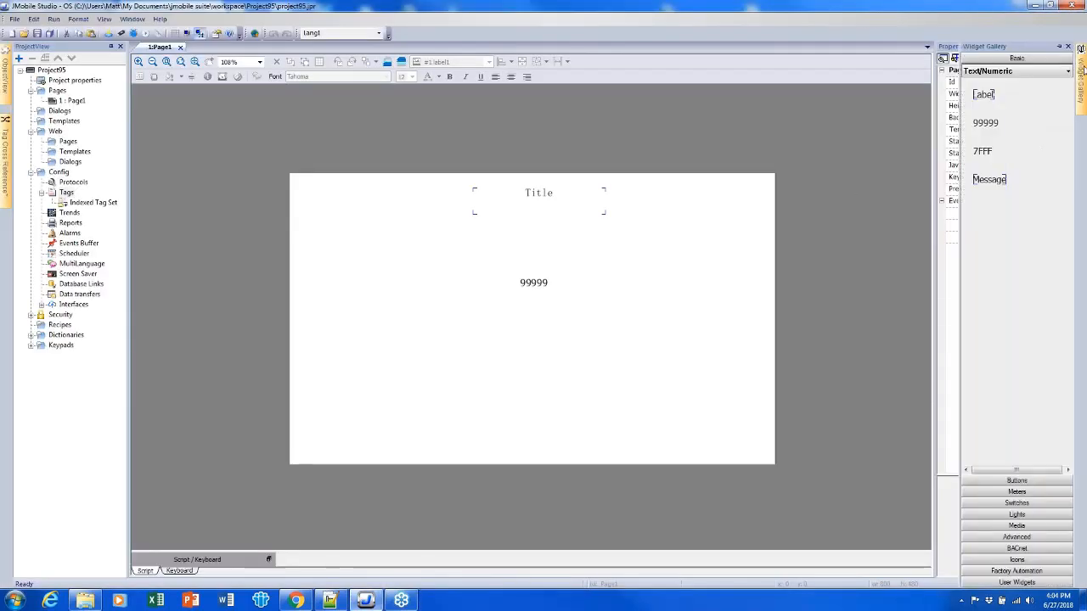
left_click_drag(994, 126, 540, 326)
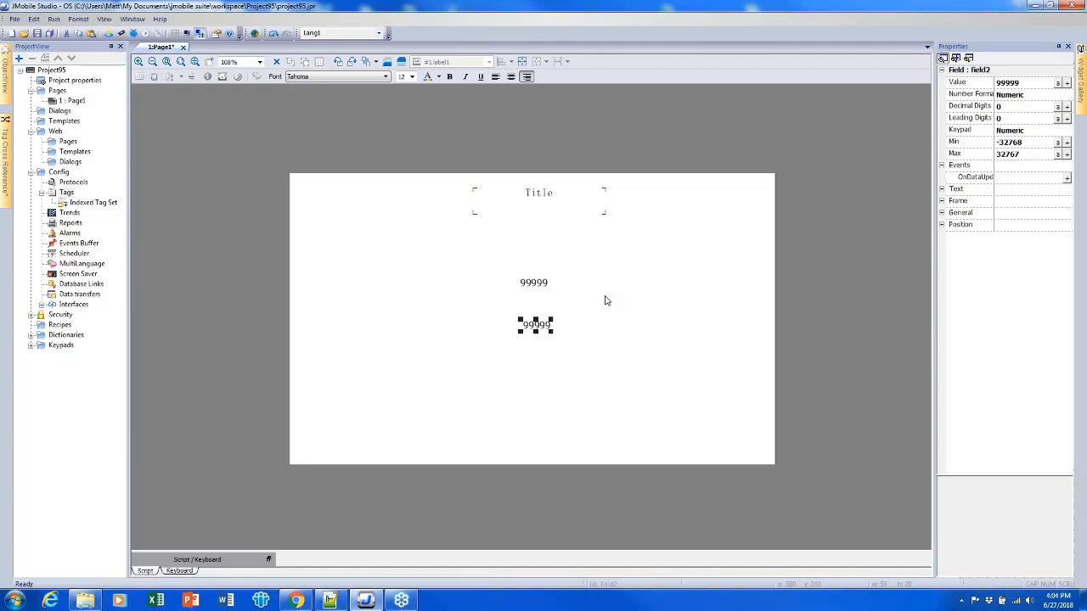
double_click(540, 327)
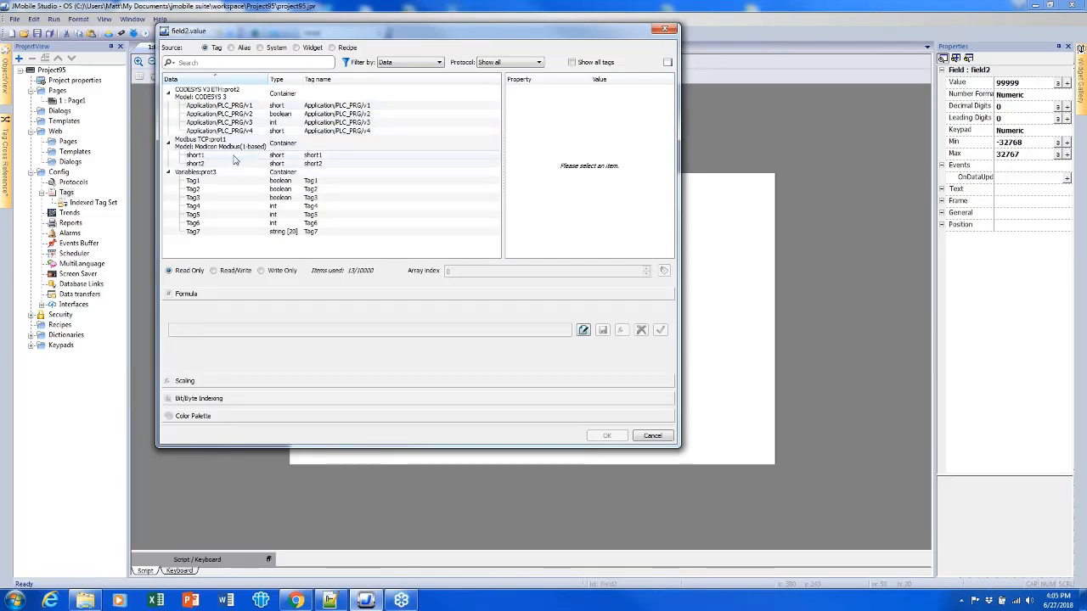
left_click(289, 155)
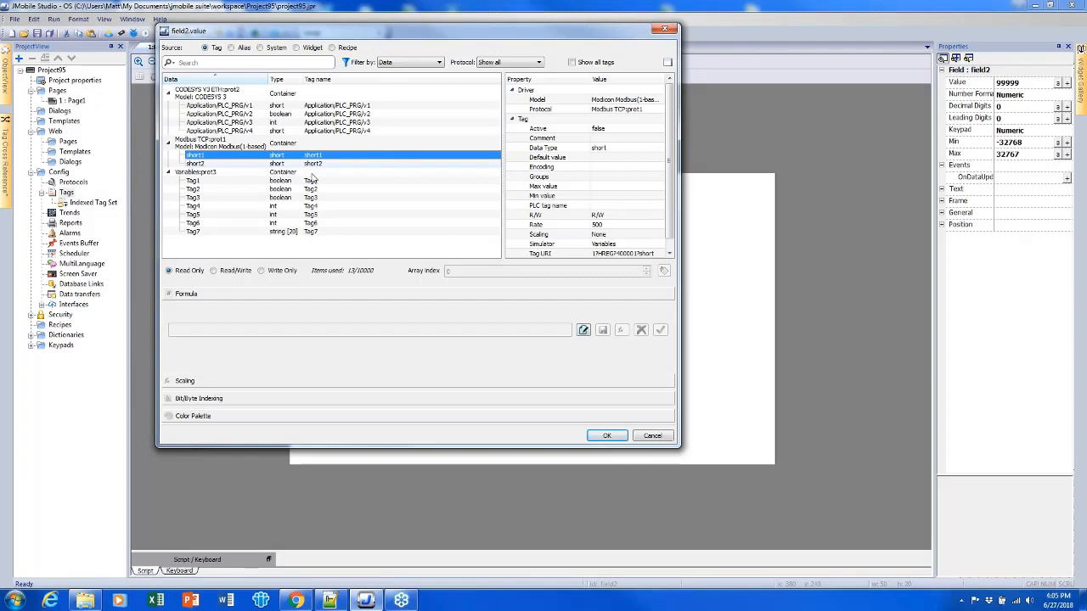
left_click(237, 271)
left_click(615, 438)
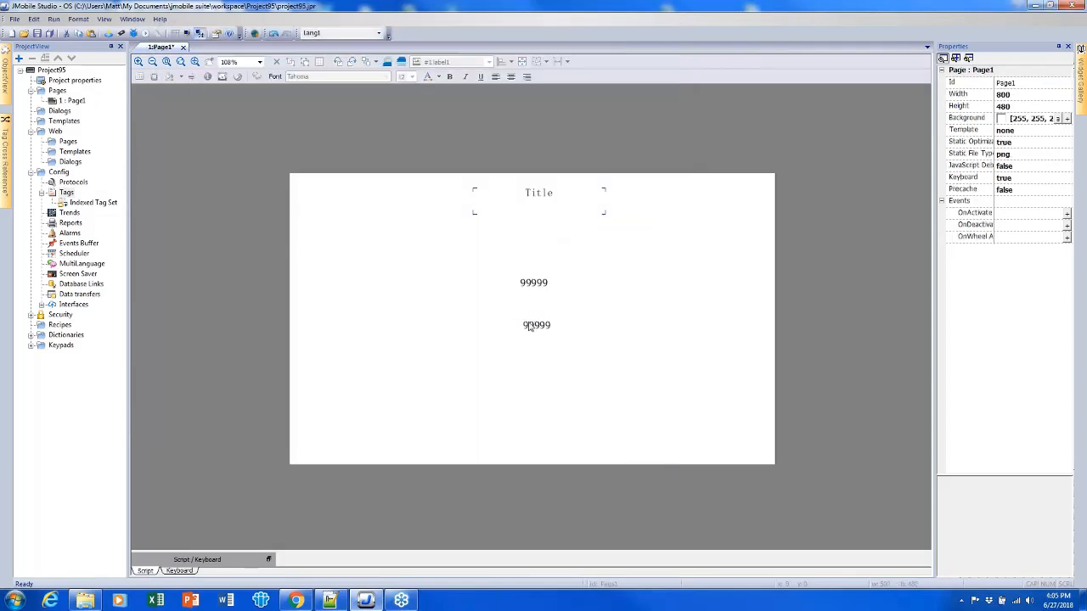
Start the HMI simulator and enable simulation mode for the Modbus TCP protocol in the simulator settings
left_click(146, 34)
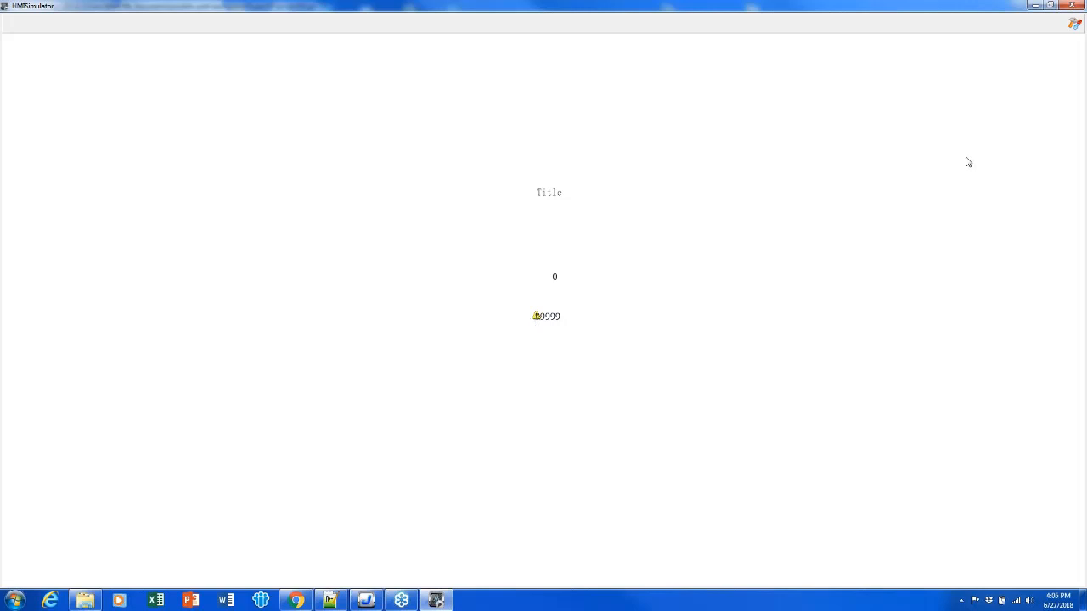
left_click(1074, 28)
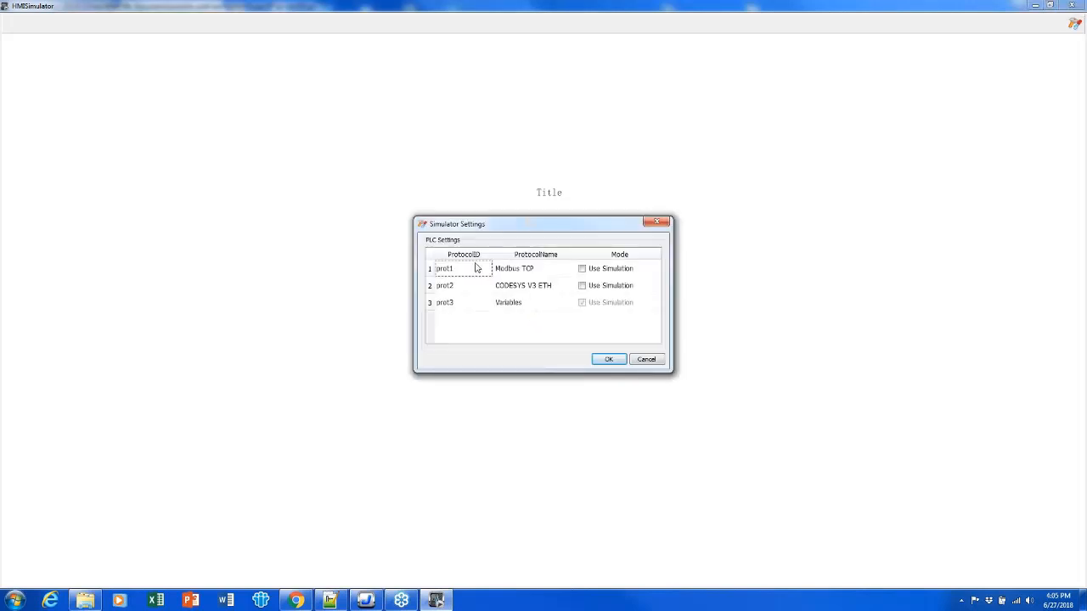
left_click(582, 269)
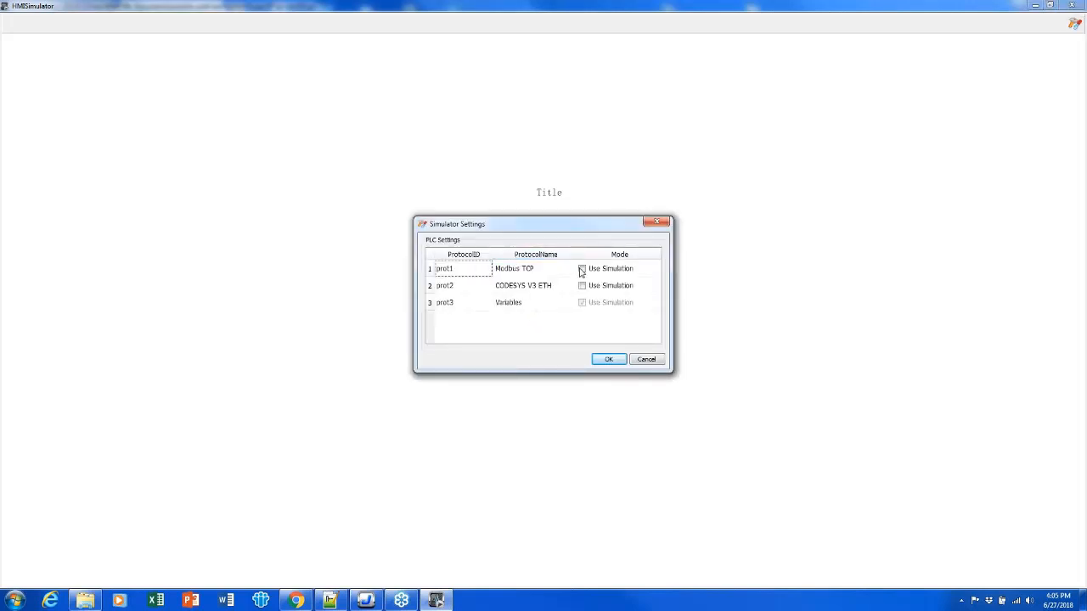
left_click(610, 359)
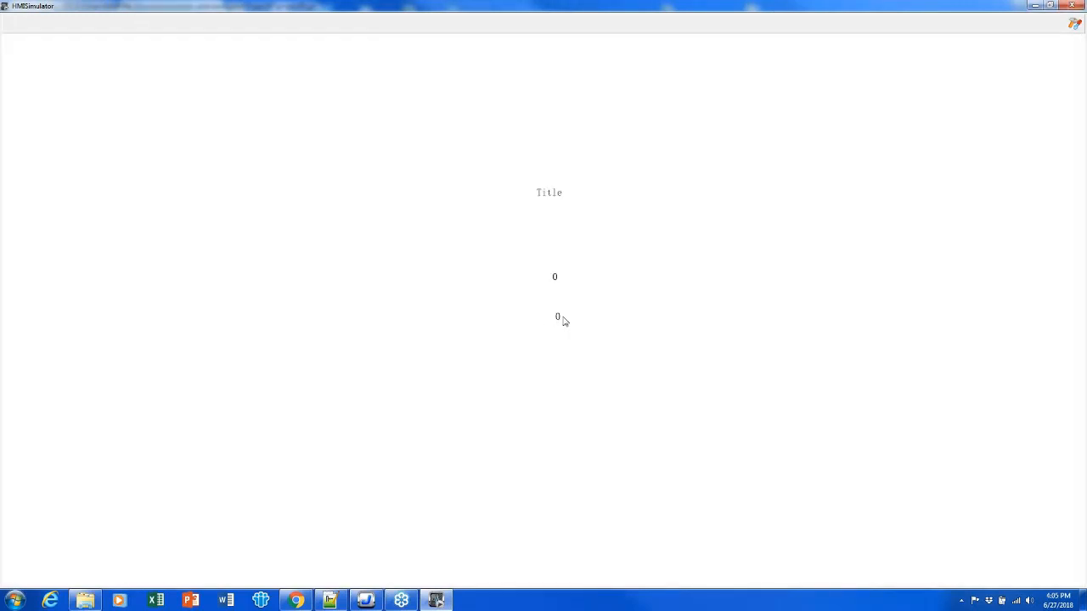
Enter 444 in the second numeric field of the running simulation and close the simulator
left_click(563, 320)
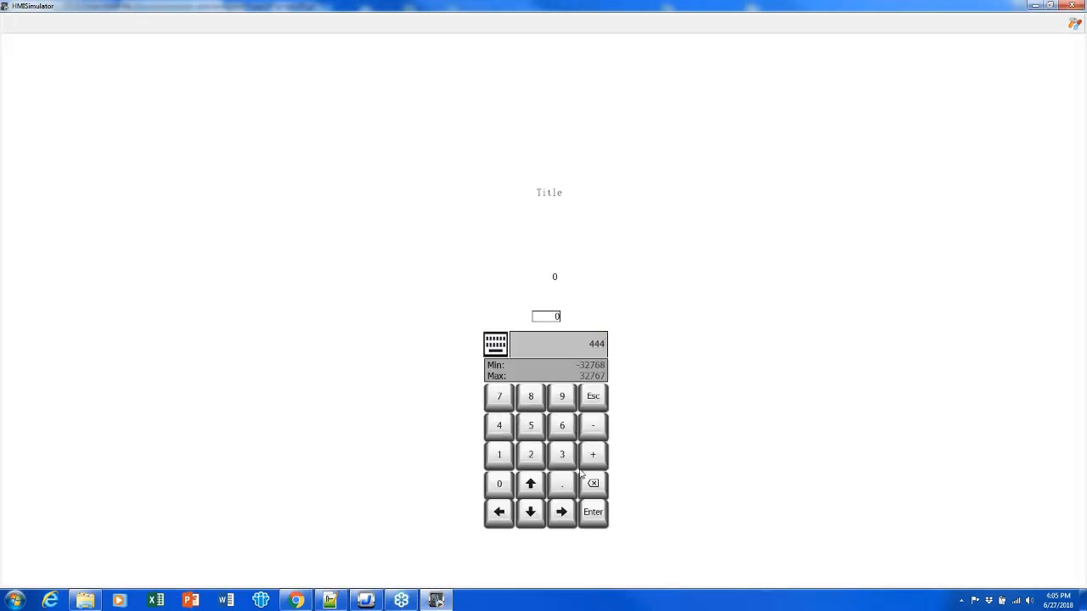
left_click(592, 512)
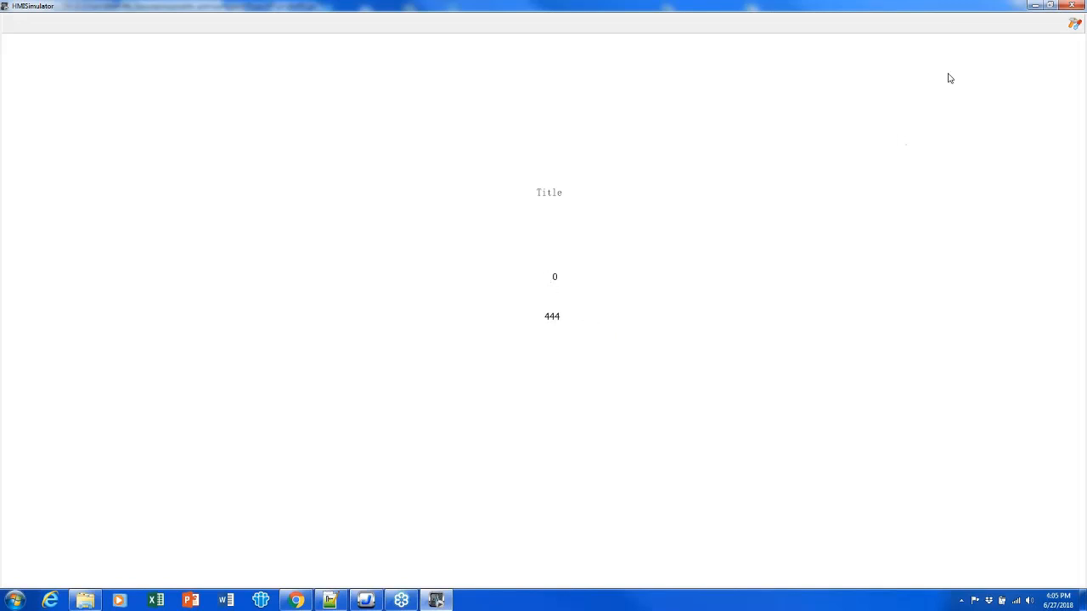
left_click(1053, 7)
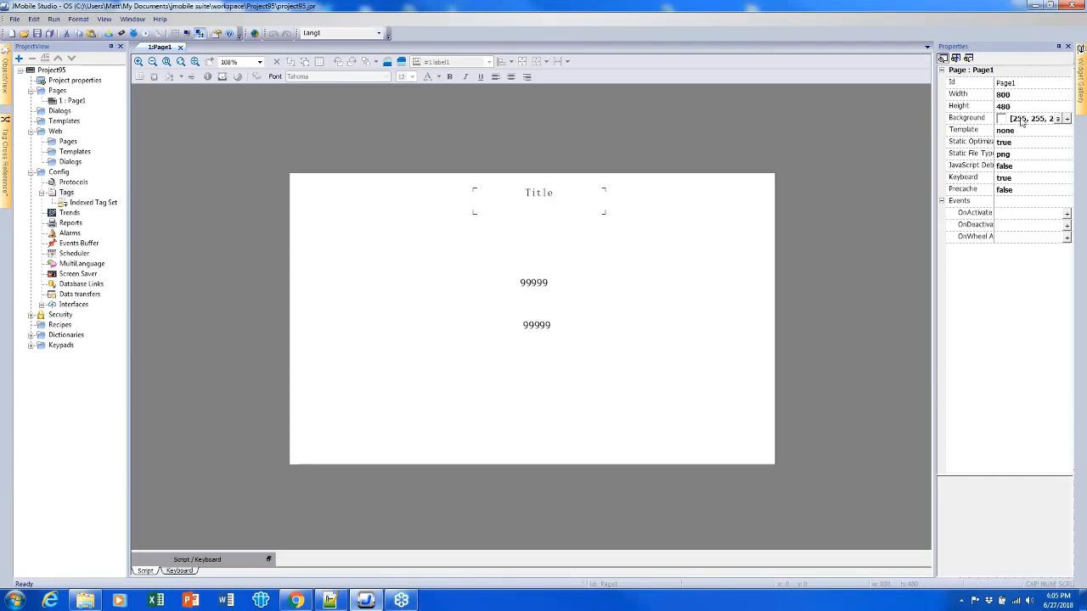
left_click(535, 289)
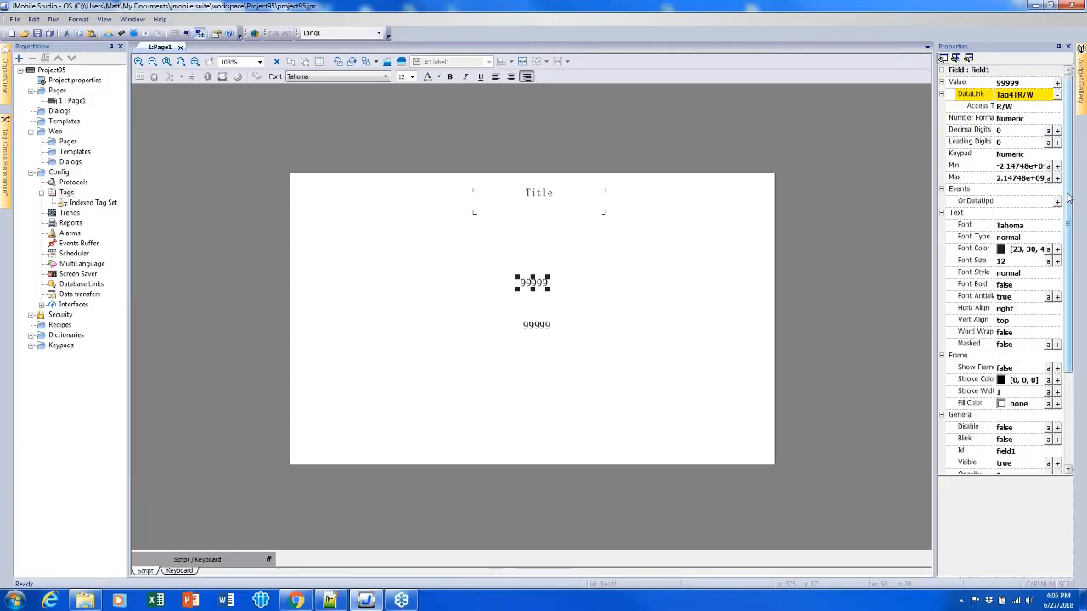
scroll(1070, 198, "down", 5)
scroll(1069, 198, "up", 5)
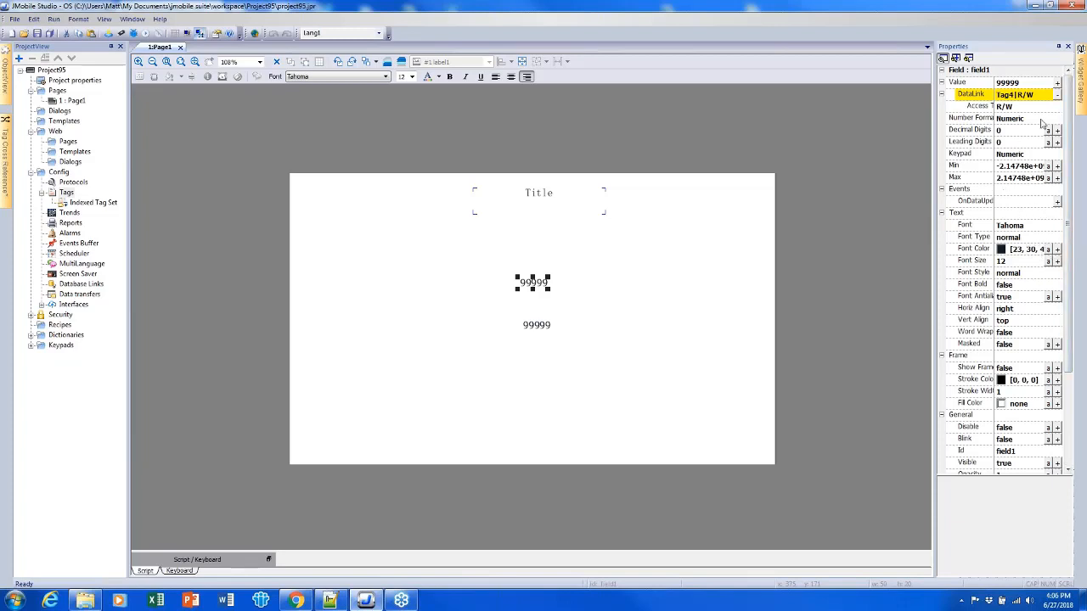
Place a square, a round and a rounded-square standard button in a column at about x 590, beside the numeric fields
mouse_move(1081, 89)
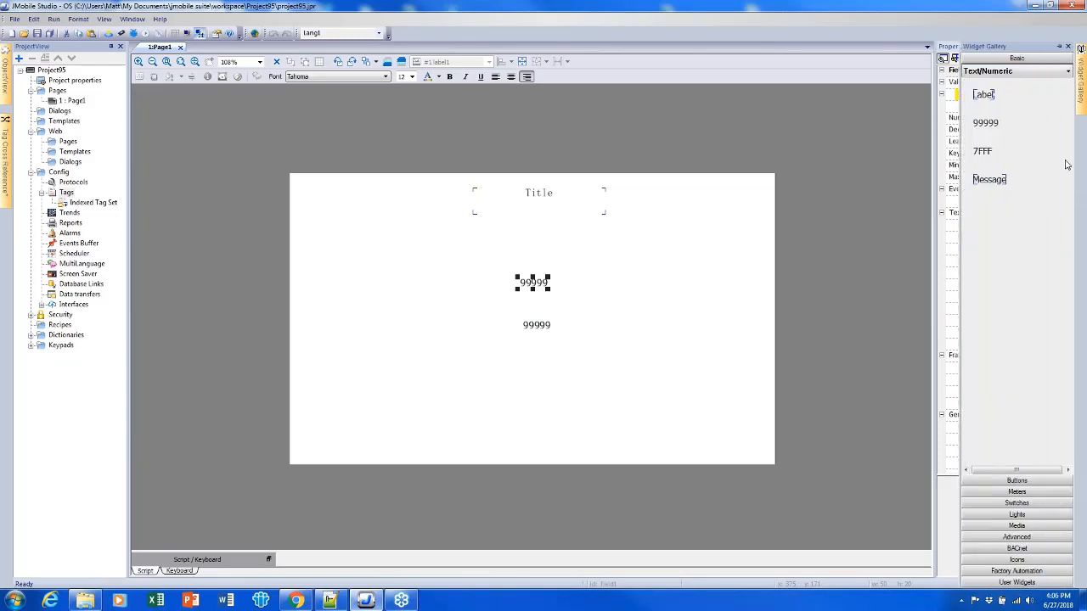
left_click(1049, 481)
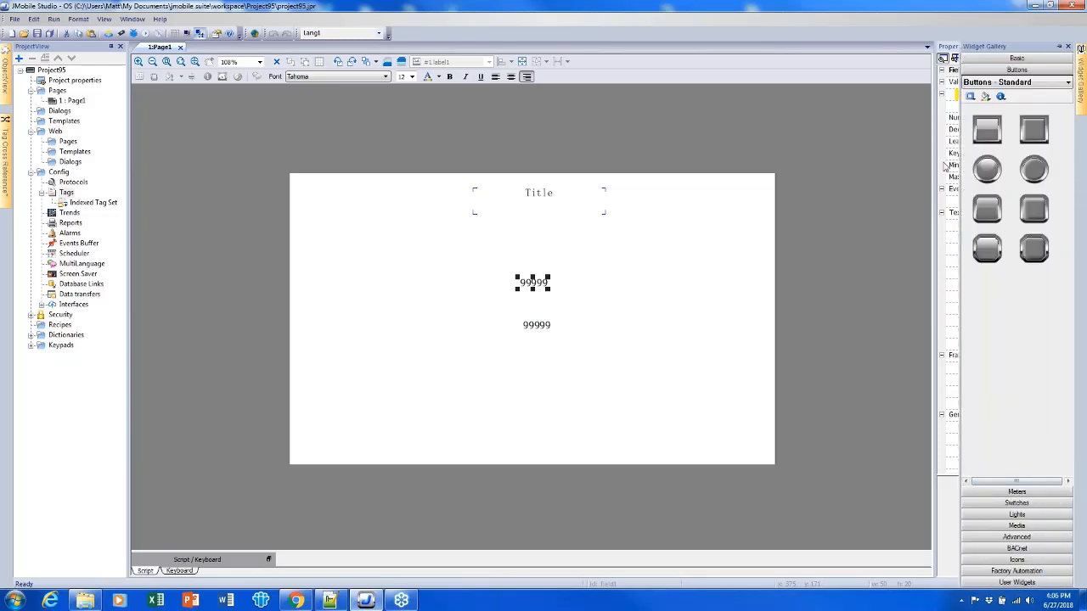
left_click_drag(985, 137, 661, 284)
mouse_move(1082, 77)
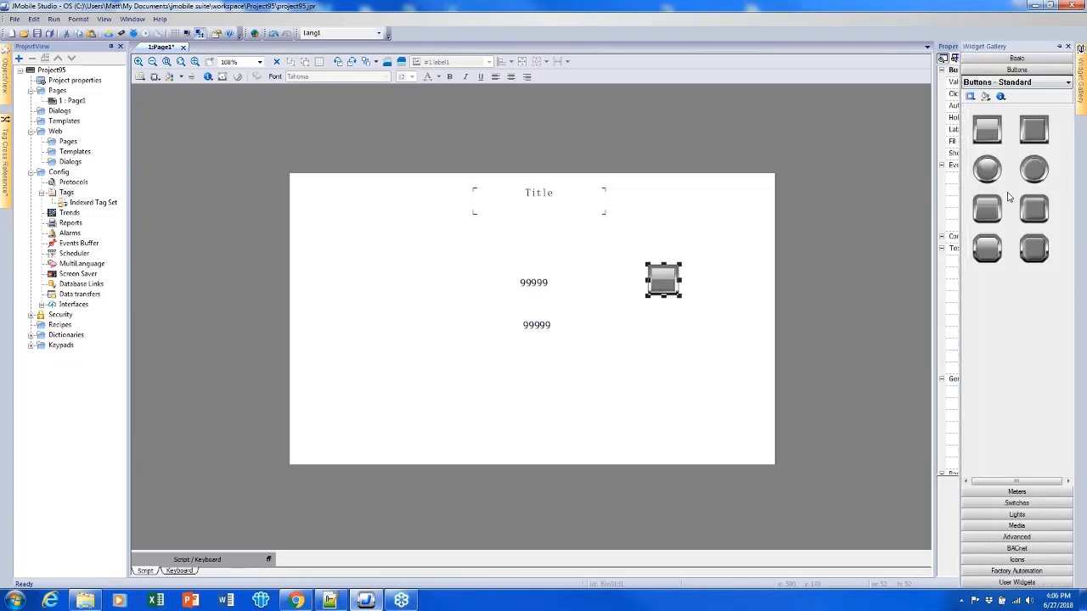
left_click_drag(987, 169, 662, 340)
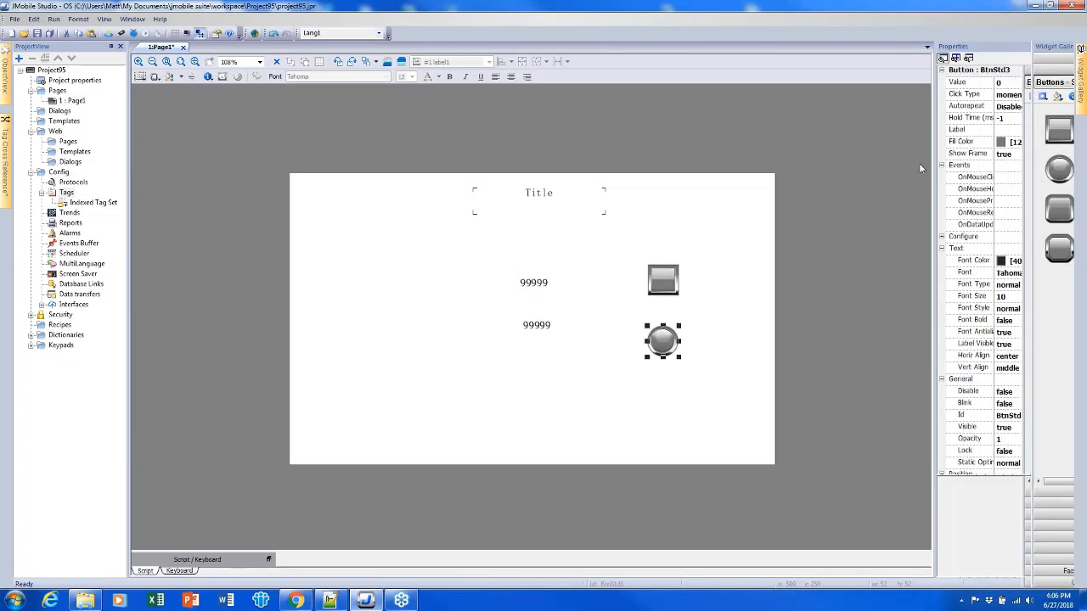
mouse_move(1081, 85)
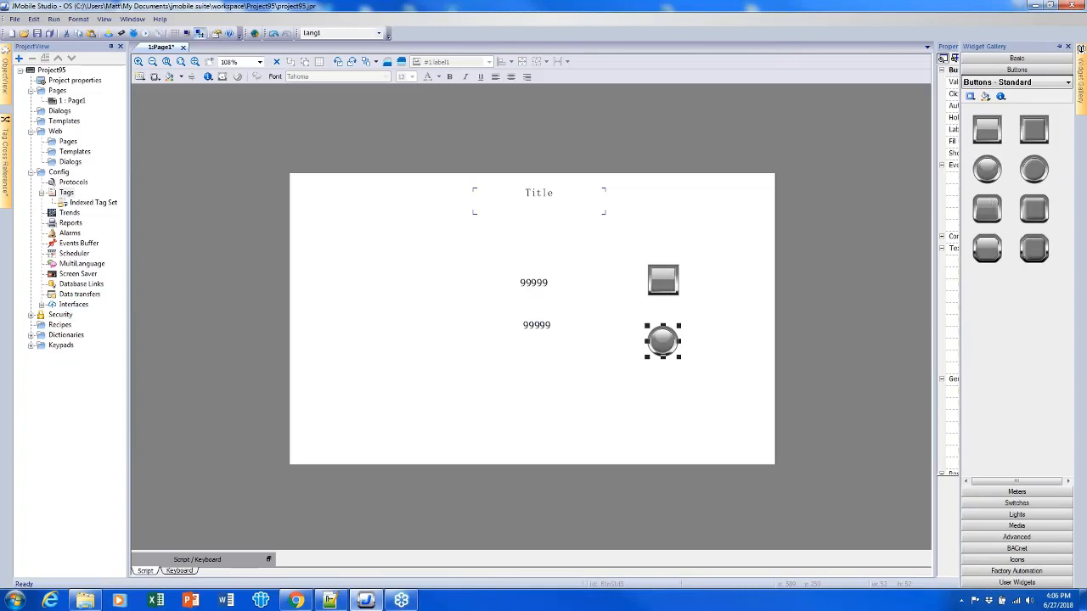
left_click_drag(987, 209, 662, 402)
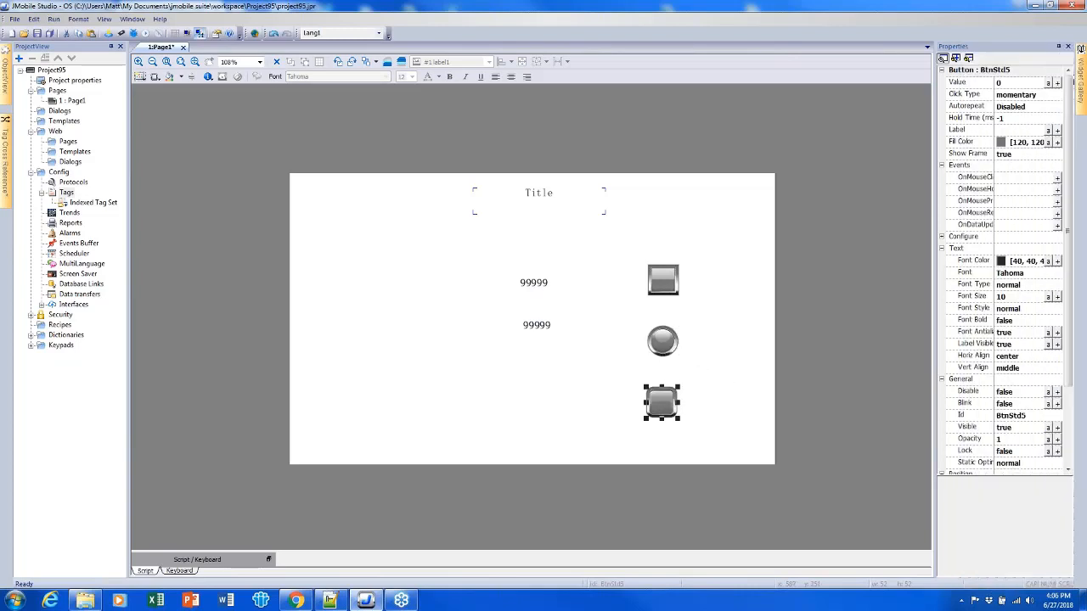
left_click(699, 356)
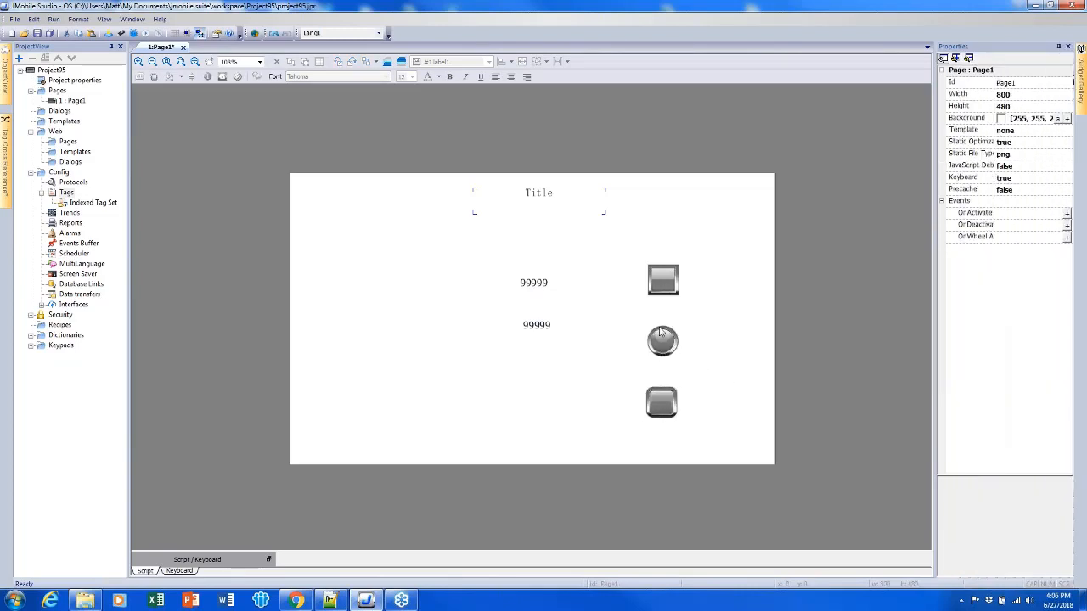
Move the three buttons closer to the numeric fields and line them up at about x 563
left_click(664, 287)
left_click_drag(663, 287, 647, 283)
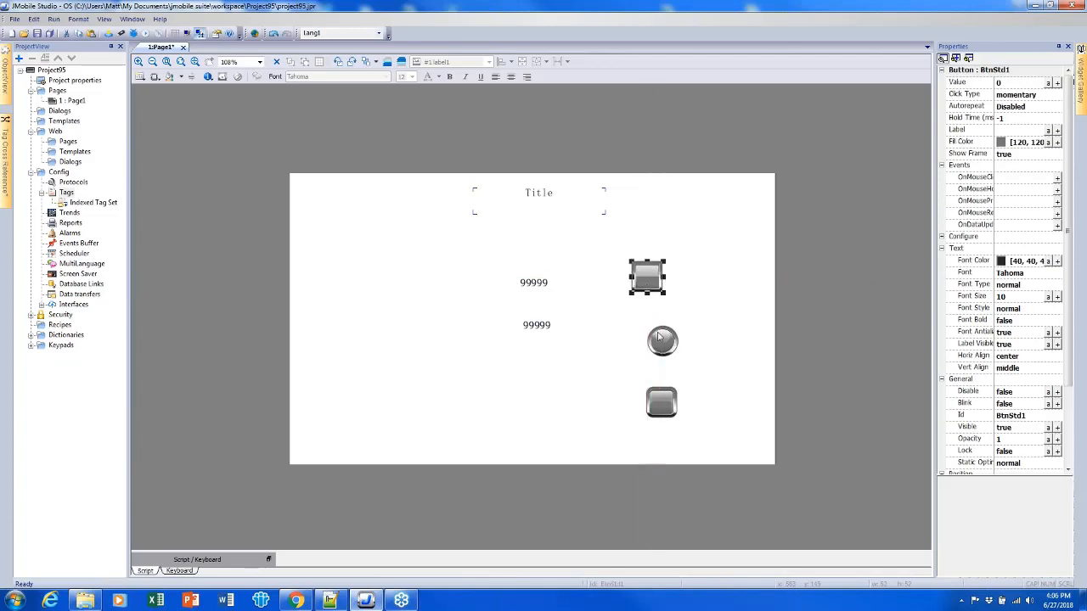
left_click_drag(659, 338, 643, 328)
left_click_drag(667, 408, 653, 404)
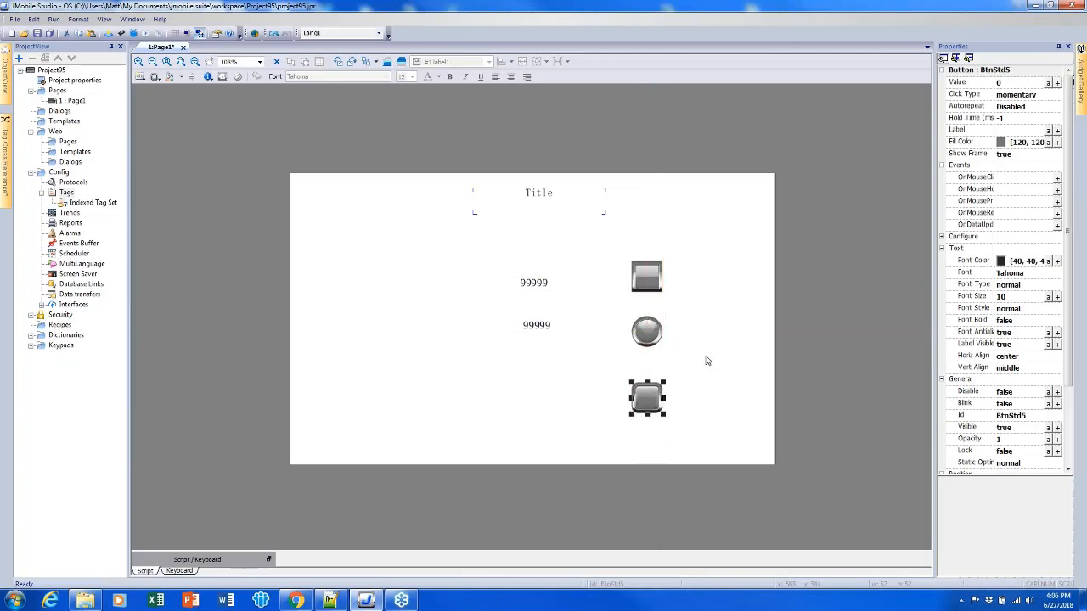
left_click(720, 271)
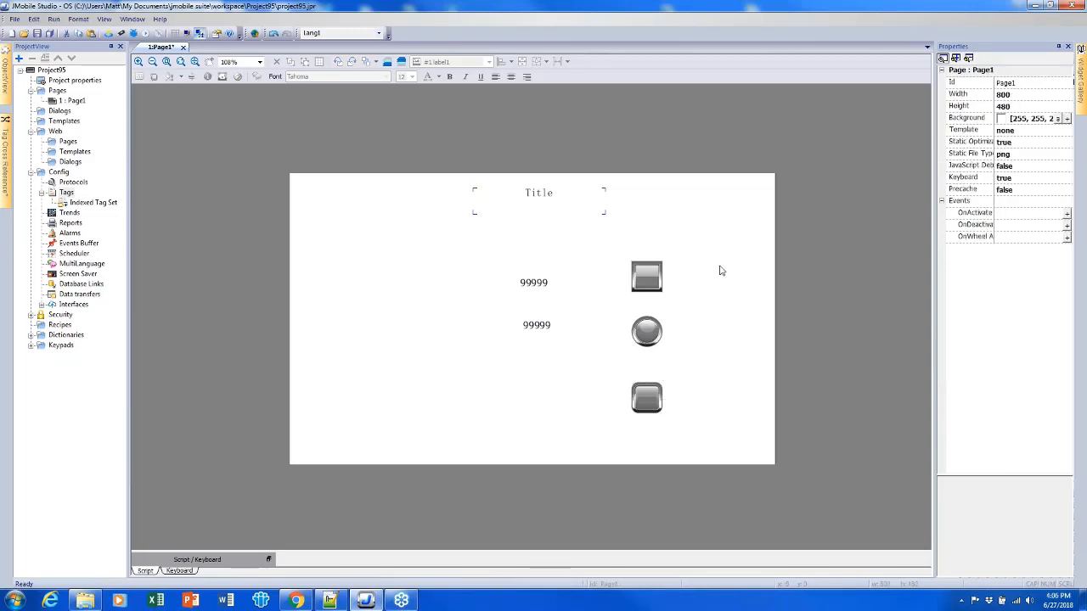
Link the square button's value to Tag1 with Read/Write access
left_click(649, 283)
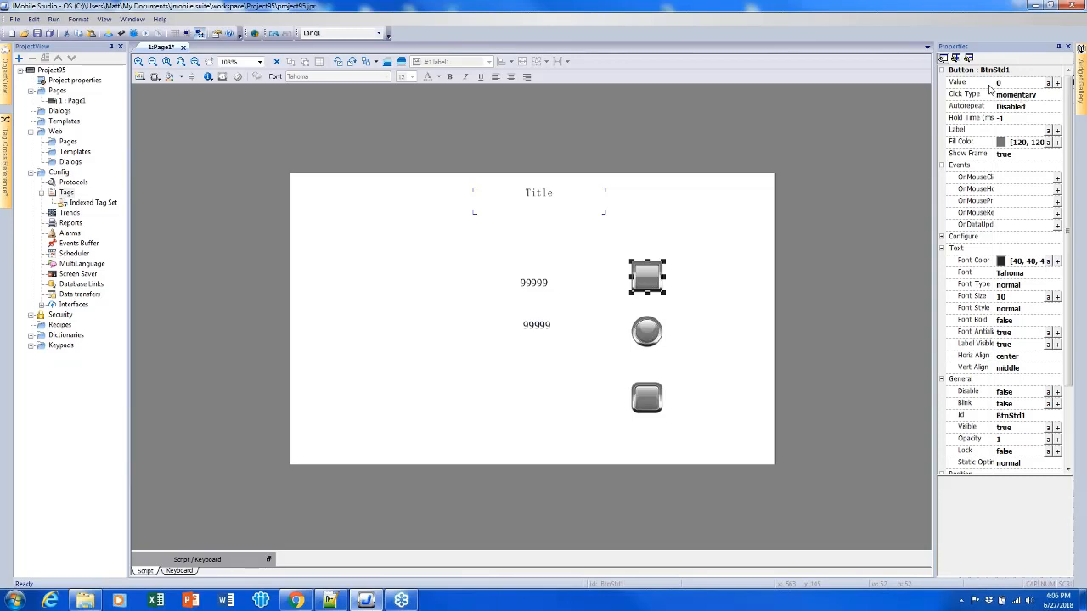
left_click(1057, 82)
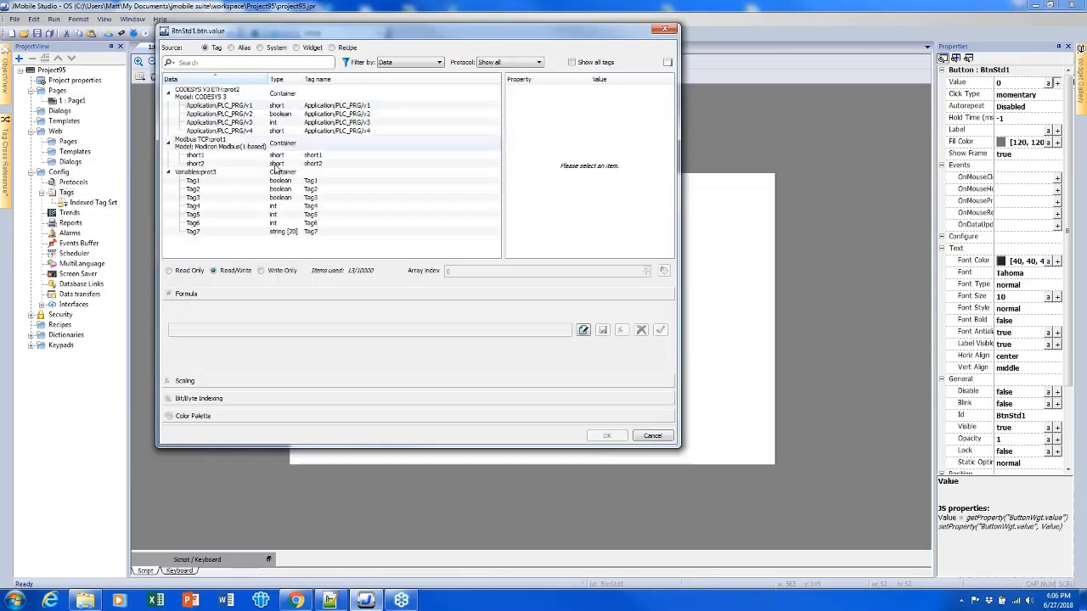
left_click(259, 182)
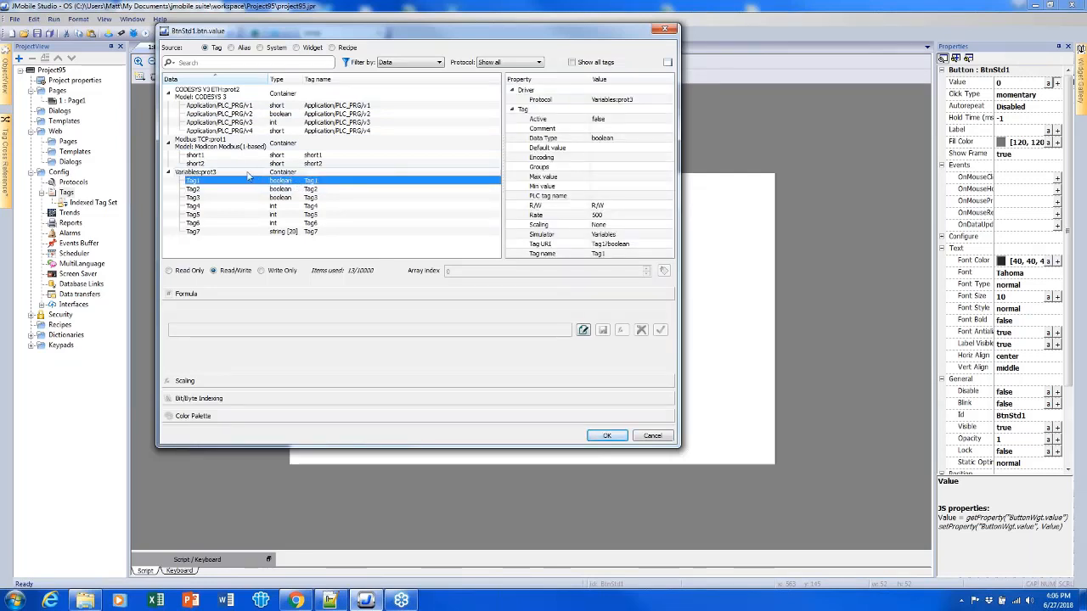
left_click(604, 437)
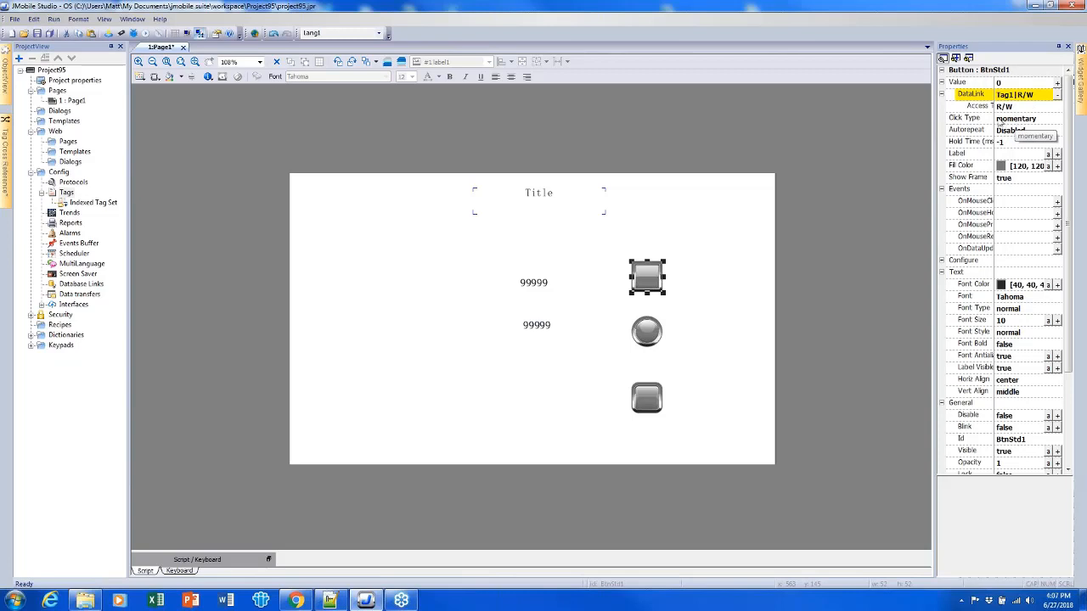
Link the round button's value to Tag2 with Read/Write access and set its click type to maintained
double_click(661, 331)
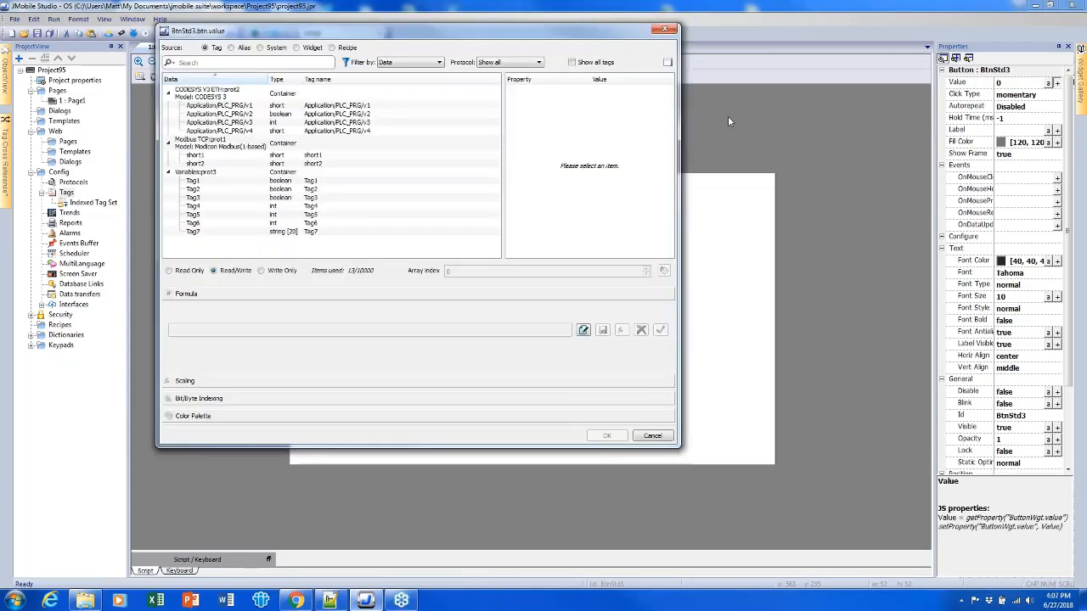
left_click(351, 189)
left_click(603, 436)
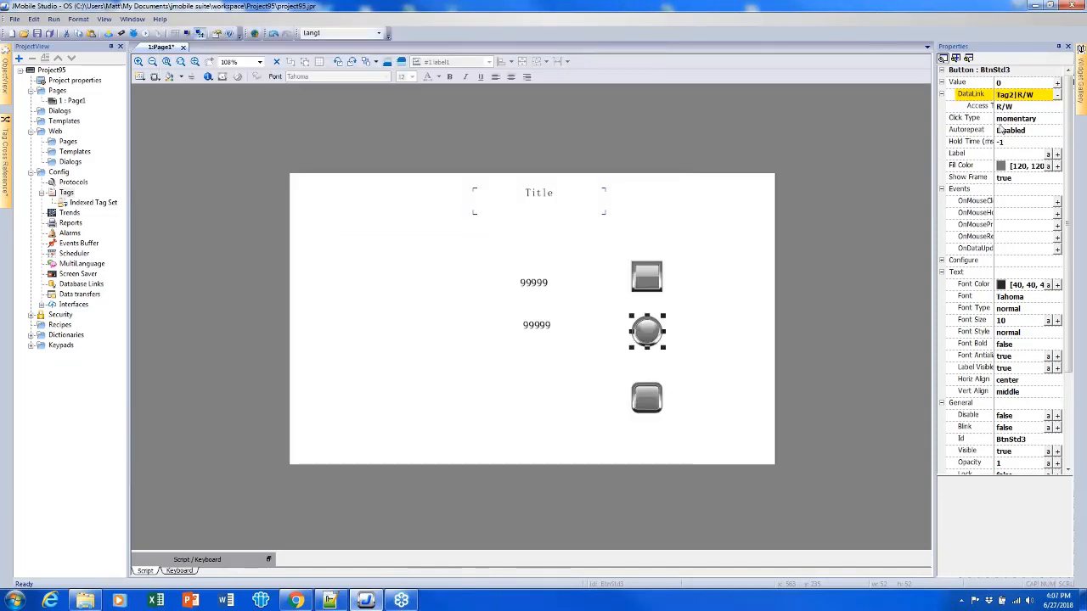
left_click(1019, 119)
left_click(1019, 118)
left_click(1014, 138)
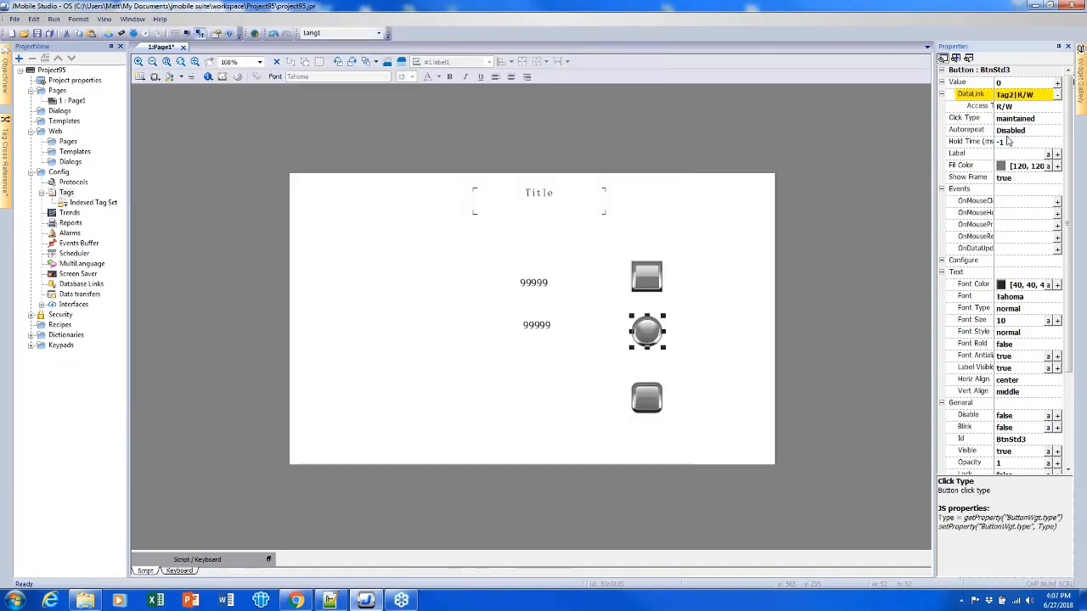
left_click(825, 263)
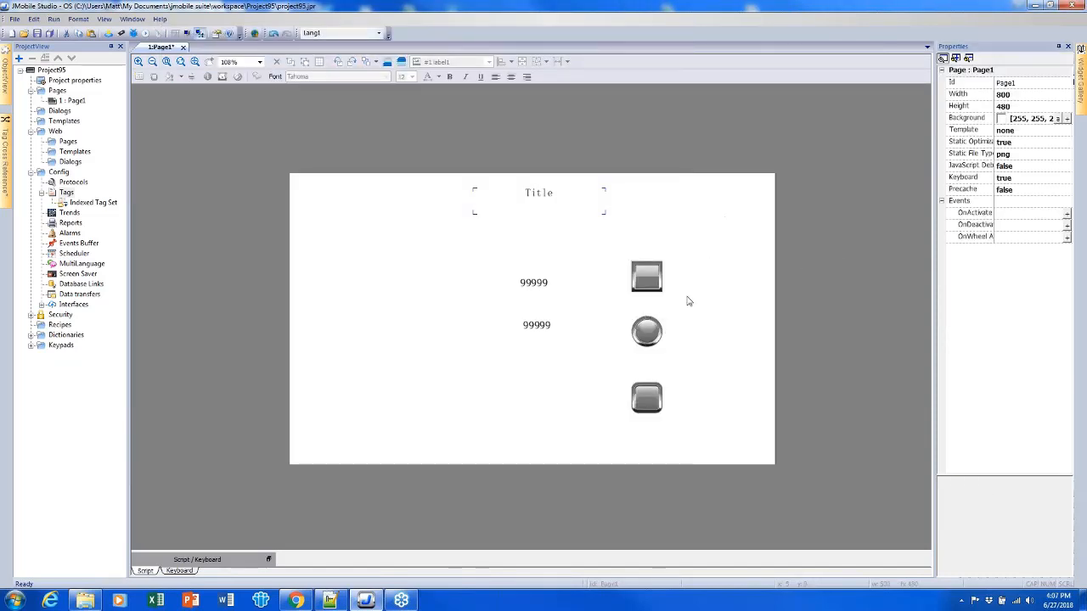
left_click(653, 285)
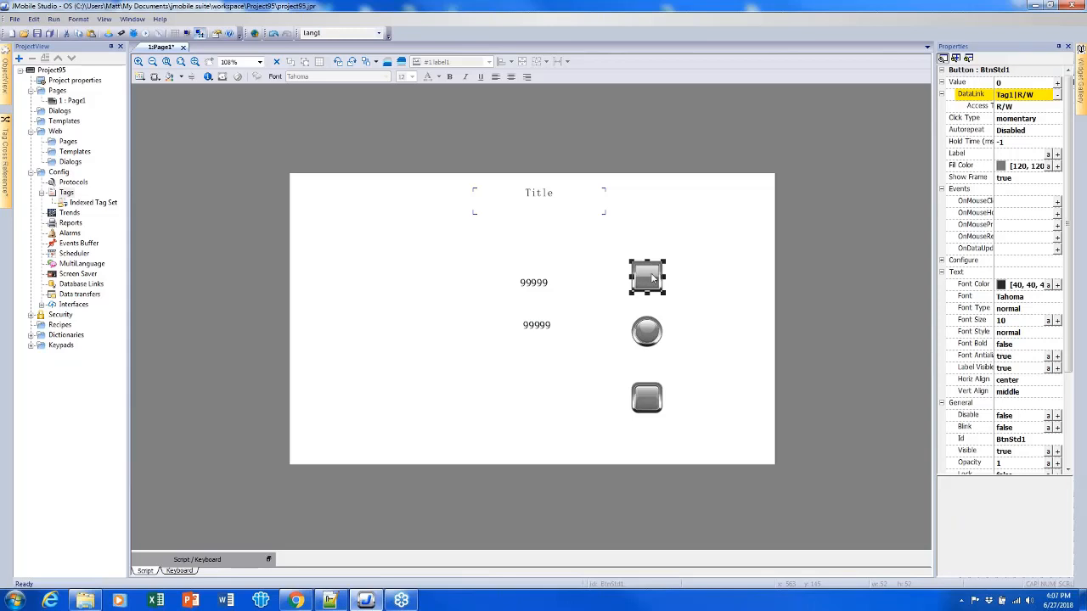
left_click(657, 336)
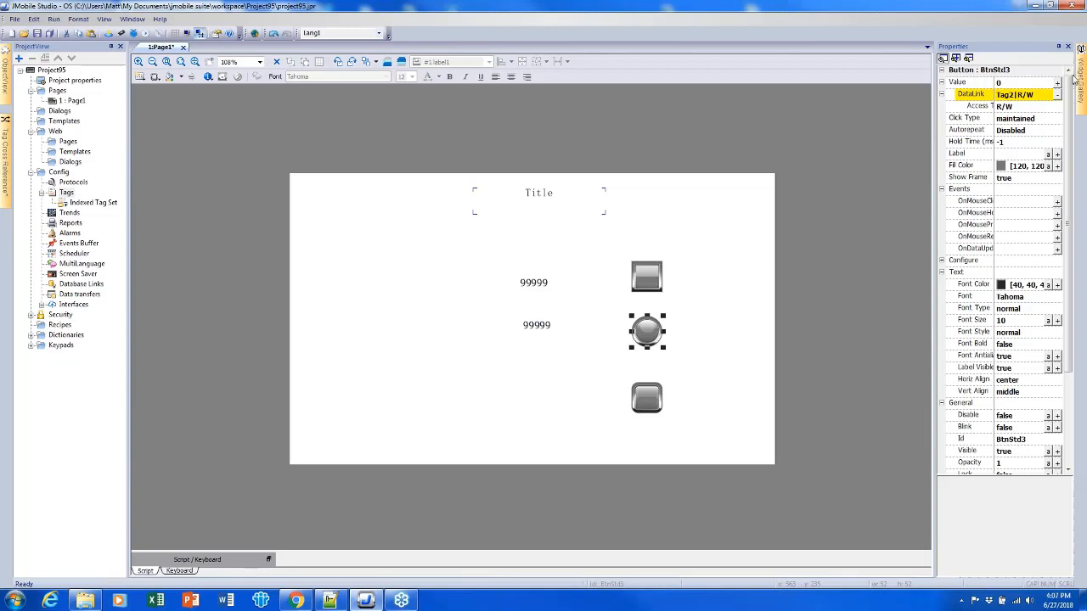
Place one numeric field beside the square button at about x 665, y 165 and another beside the round button
mouse_move(1078, 78)
left_click(1019, 59)
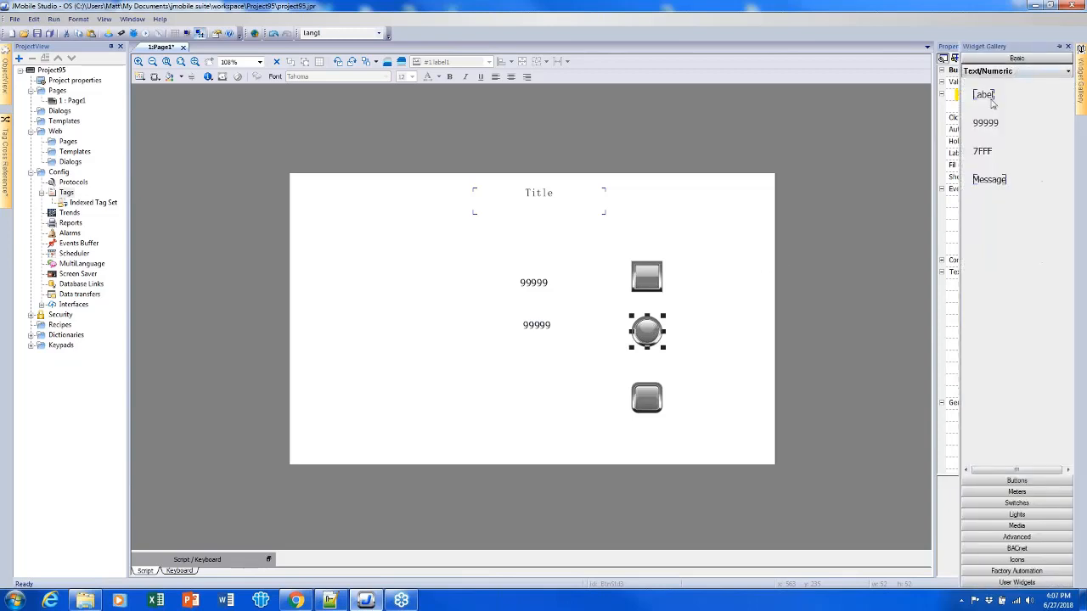
left_click_drag(986, 124, 705, 287)
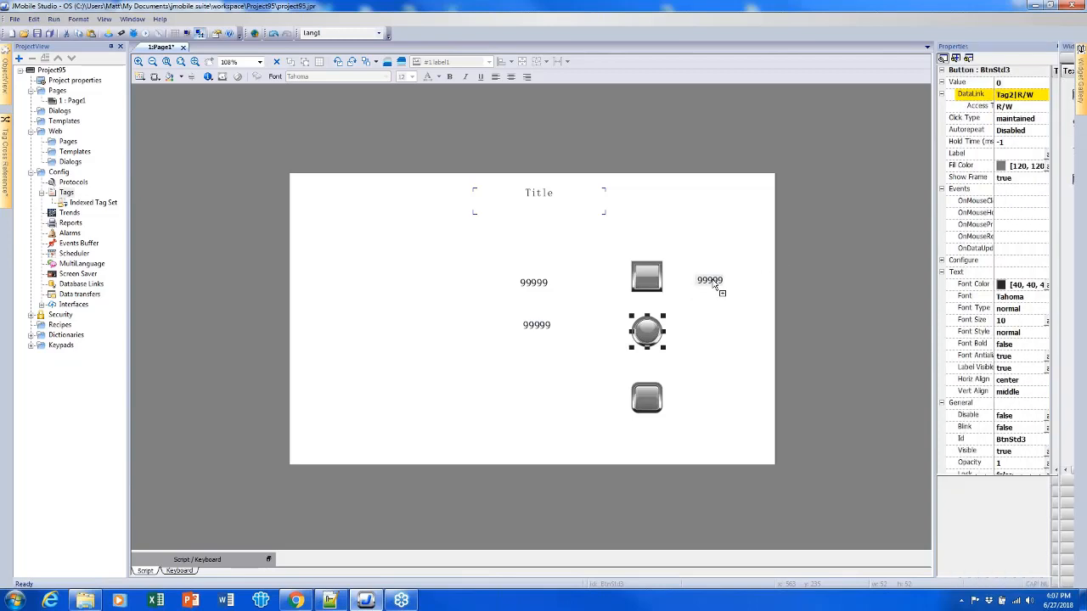
left_click(762, 249)
mouse_move(1081, 95)
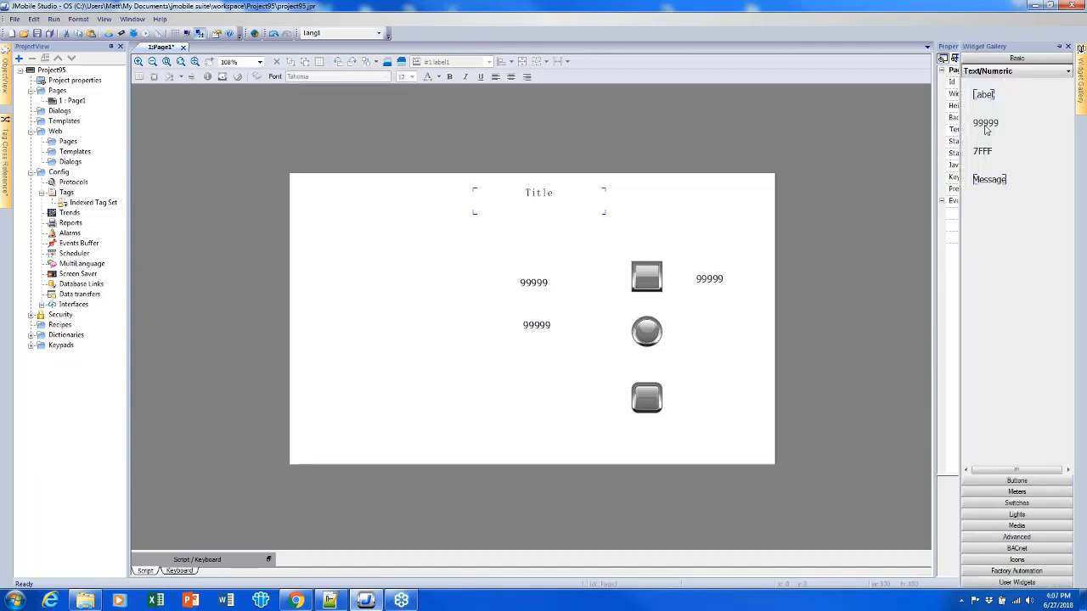
left_click_drag(986, 130, 706, 337)
Link the numeric field beside the round button to Tag2 and the one beside the square button to Tag1 with Read Only access
double_click(705, 331)
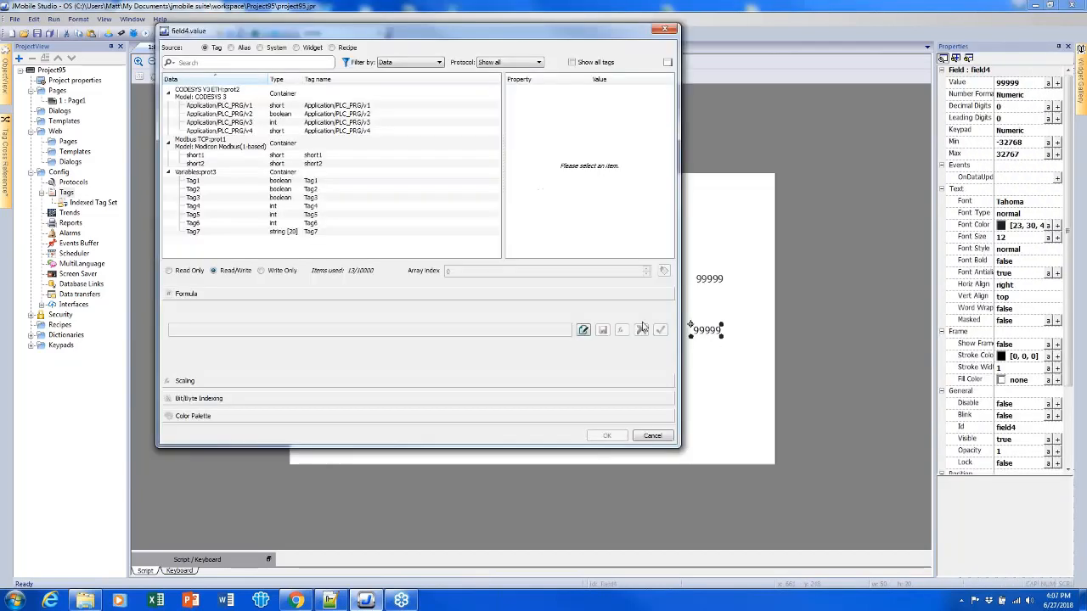
double_click(344, 189)
double_click(710, 278)
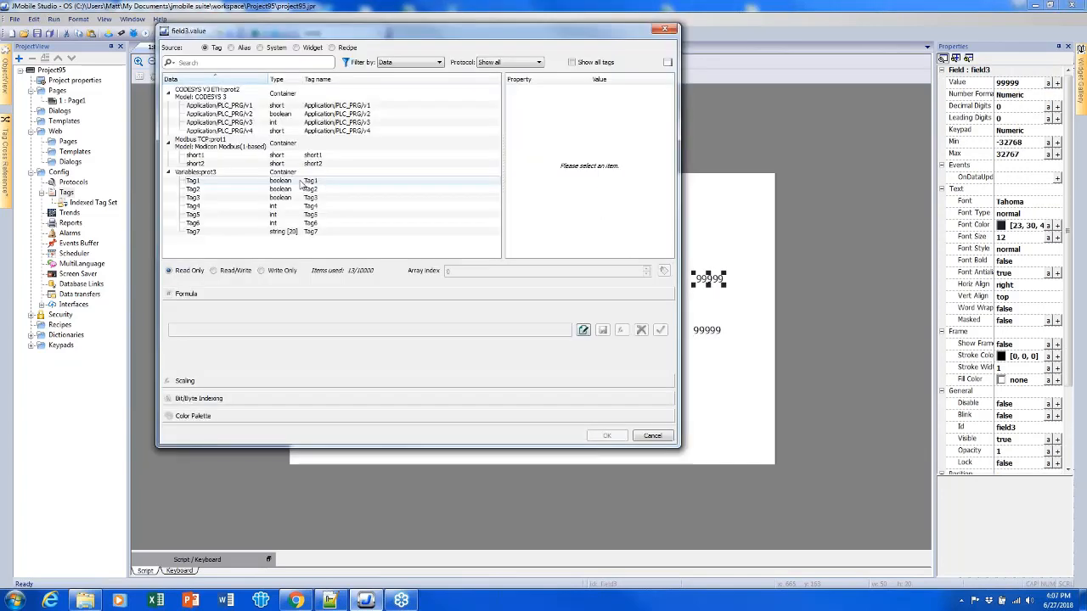
double_click(302, 185)
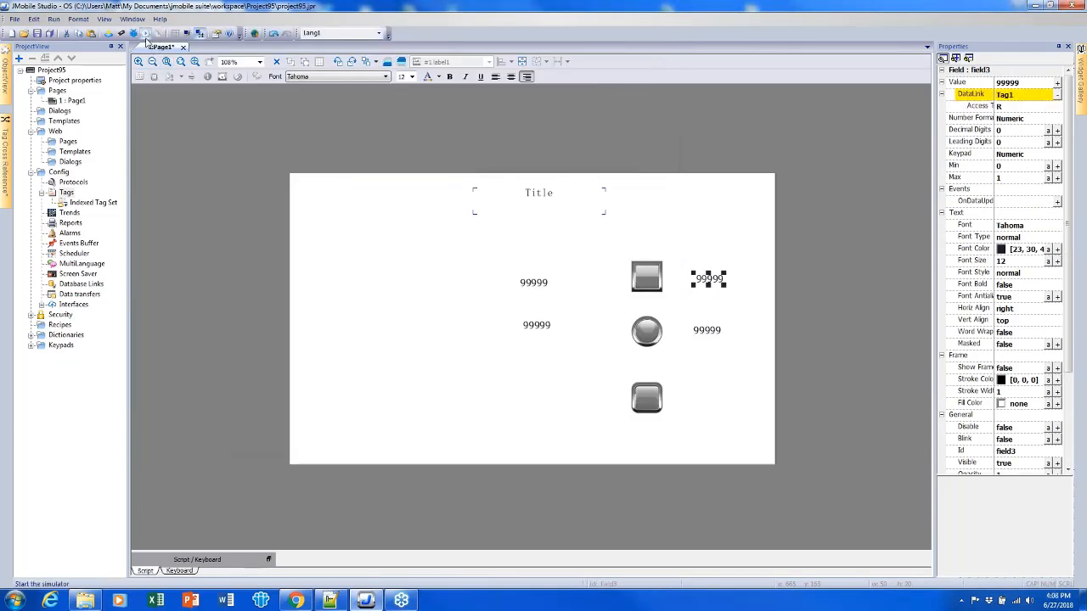
Run the project in the simulator, operate the square and round buttons repeatedly to test their linked fields, and close the simulator
left_click(145, 38)
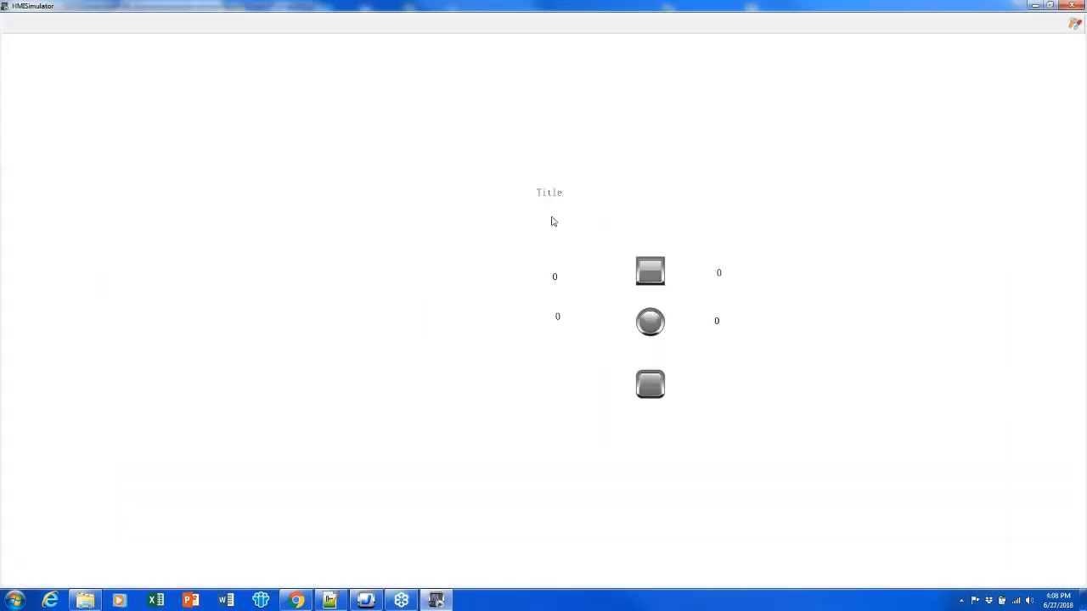
left_click(657, 275)
double_click(657, 275)
left_click(657, 276)
left_click(657, 275)
left_click(657, 275)
left_click(654, 273)
left_click(646, 277)
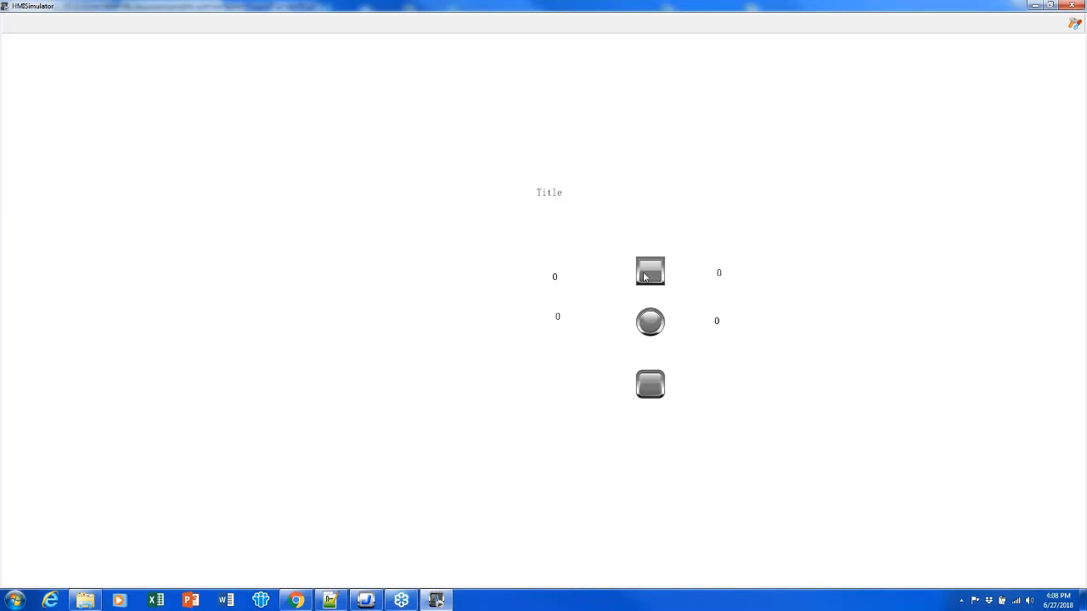
left_click(651, 326)
left_click(652, 321)
left_click(1069, 5)
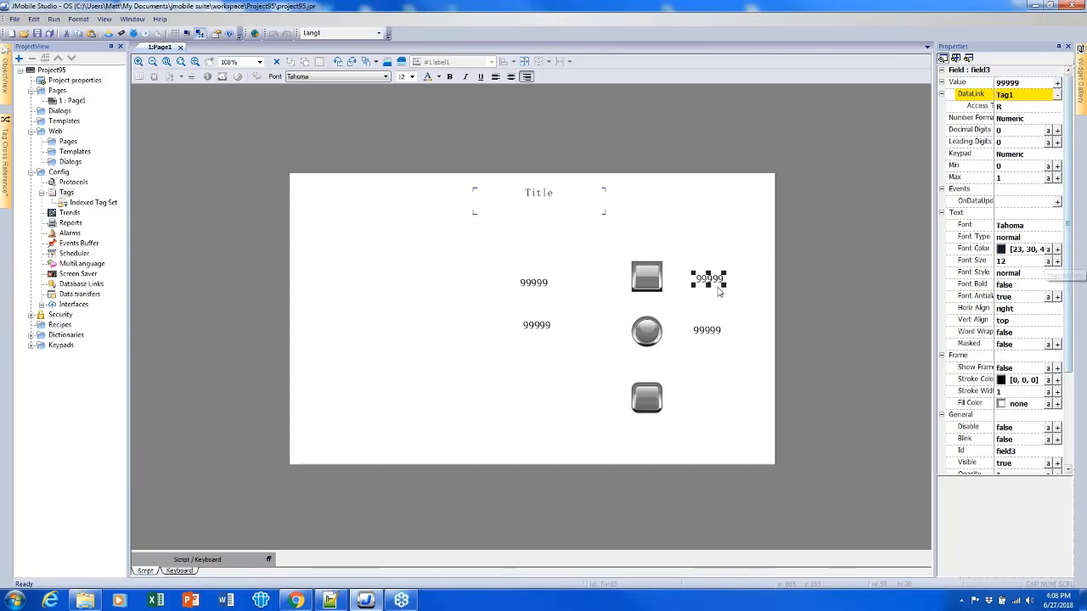
Attach the square button's fill color to Tag1 with Read/Write access
left_click(643, 277)
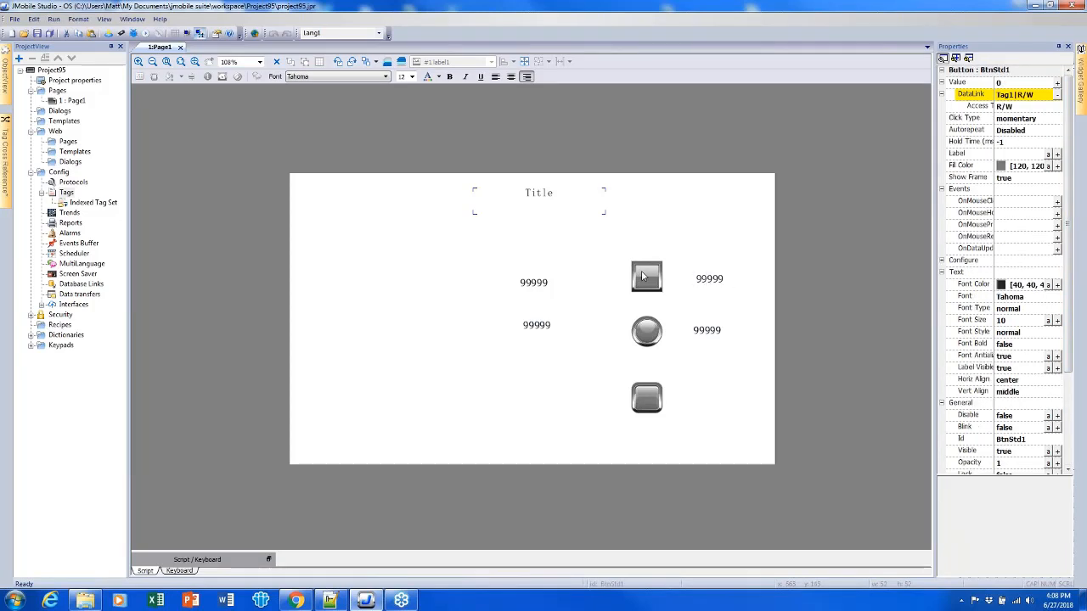
left_click(961, 166)
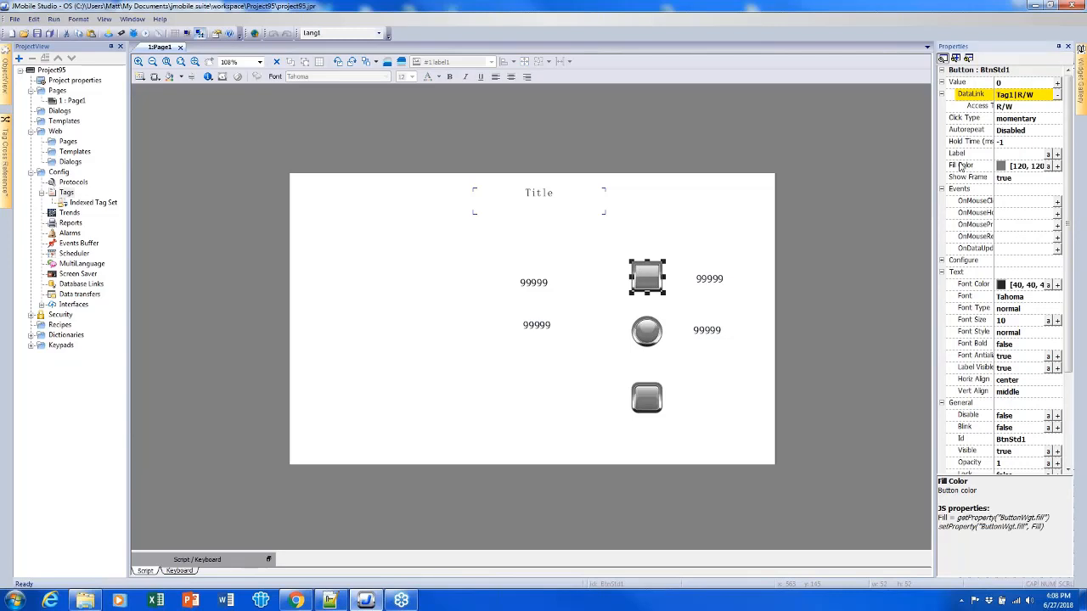
left_click(1058, 167)
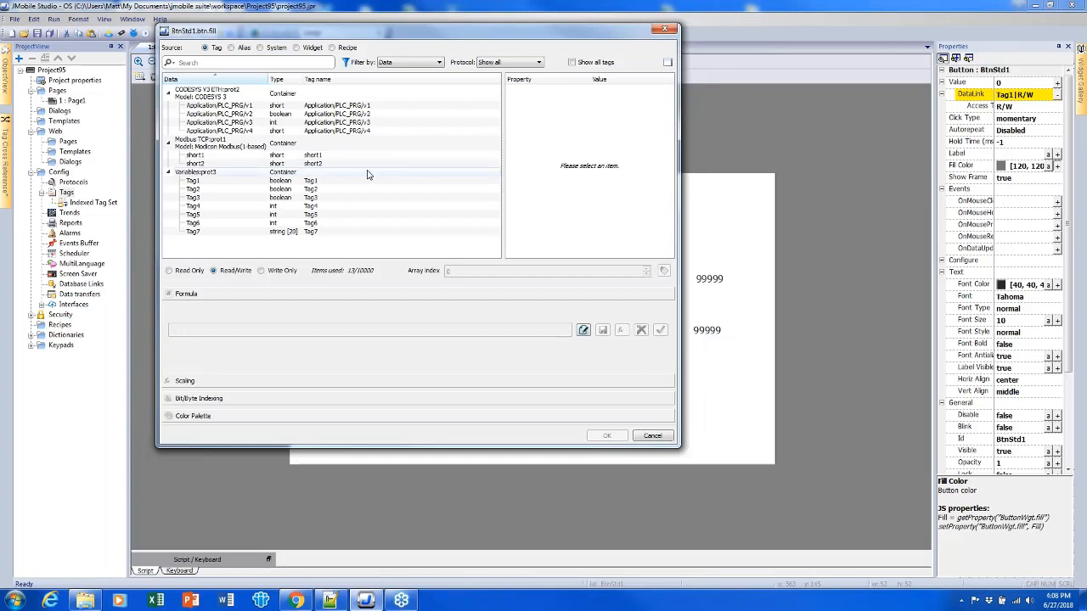
left_click(298, 184)
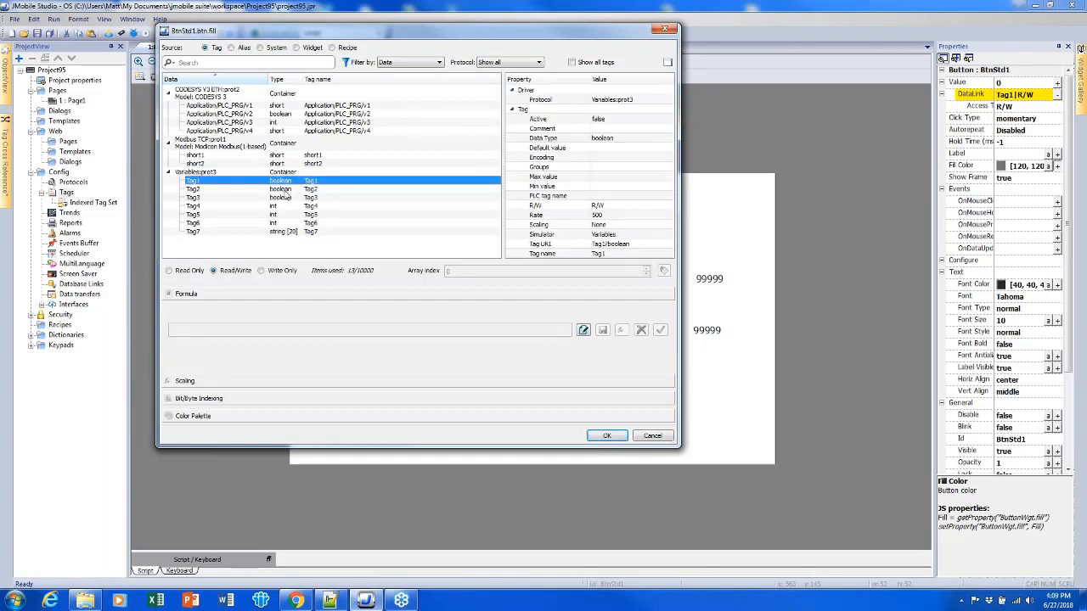
Define the square button's fill color palette with red #ff0000 for tag value 0 and green #55aa00 for value 1
left_click(203, 418)
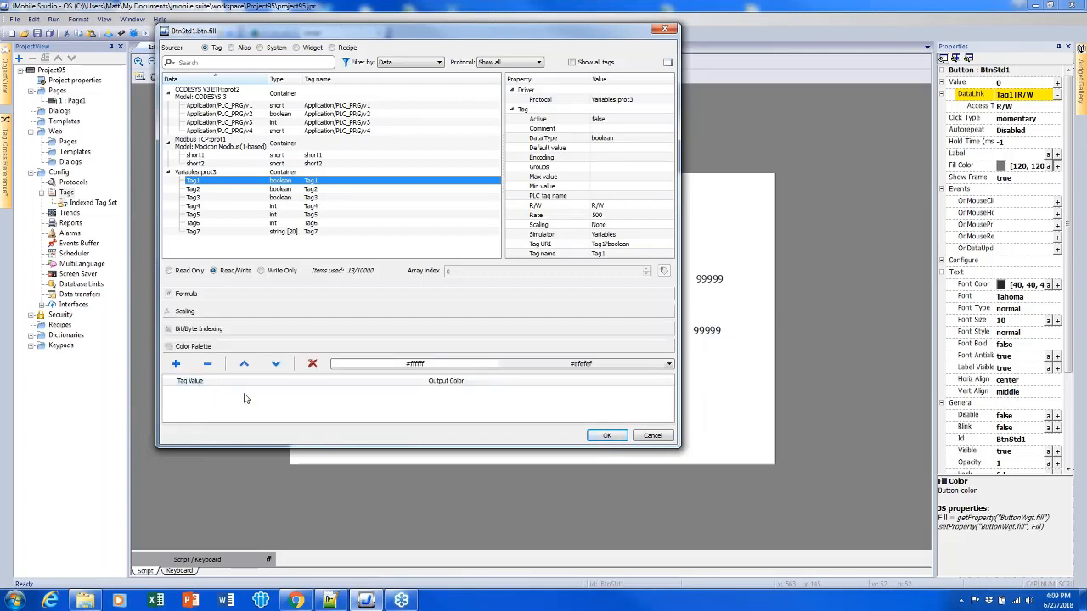
left_click(176, 364)
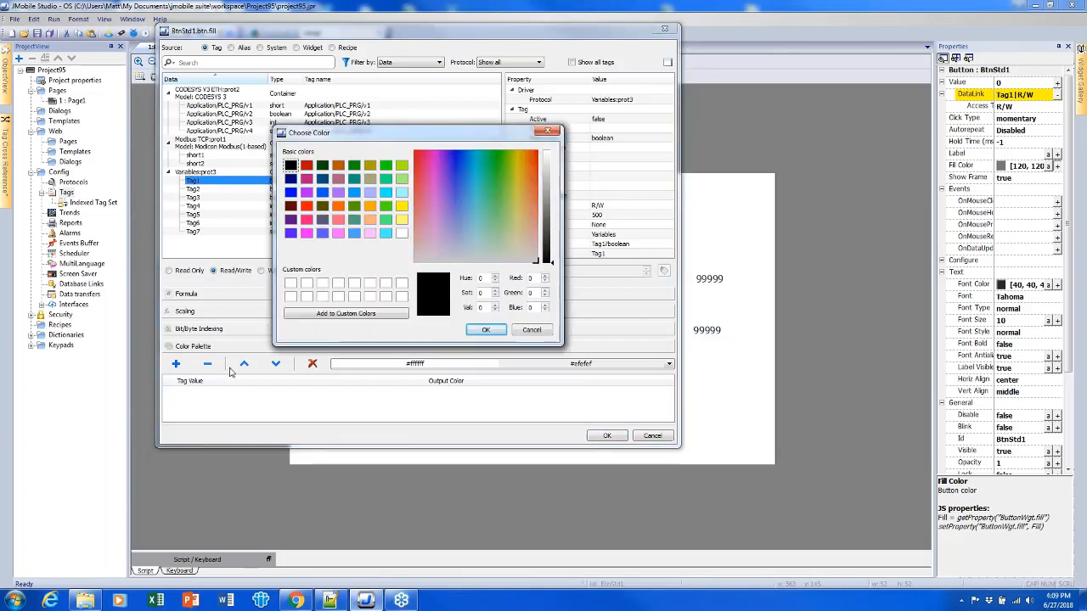
left_click(307, 206)
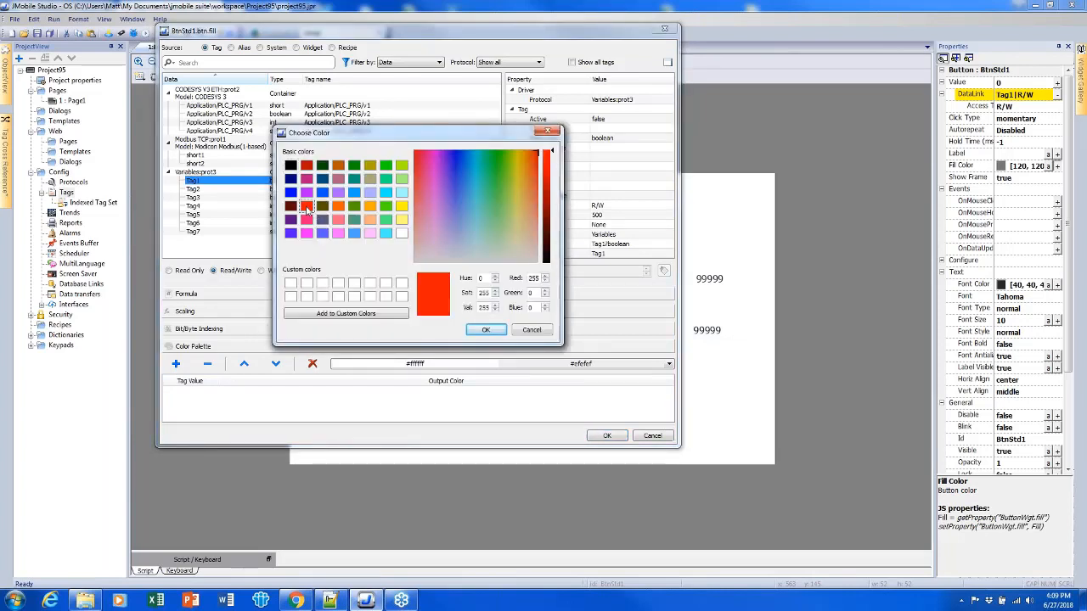
left_click(484, 331)
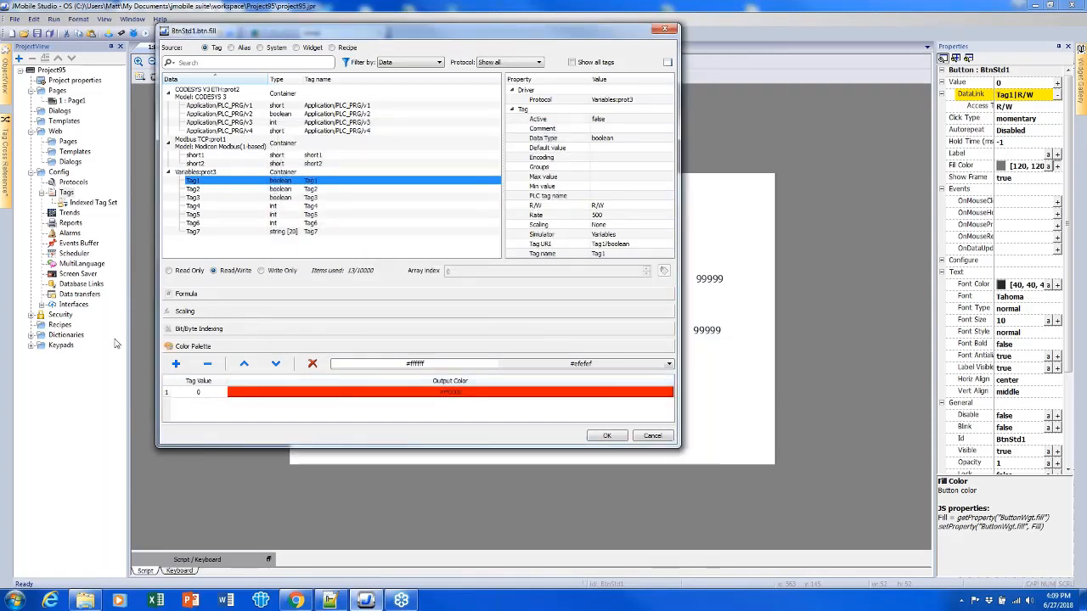
left_click(176, 364)
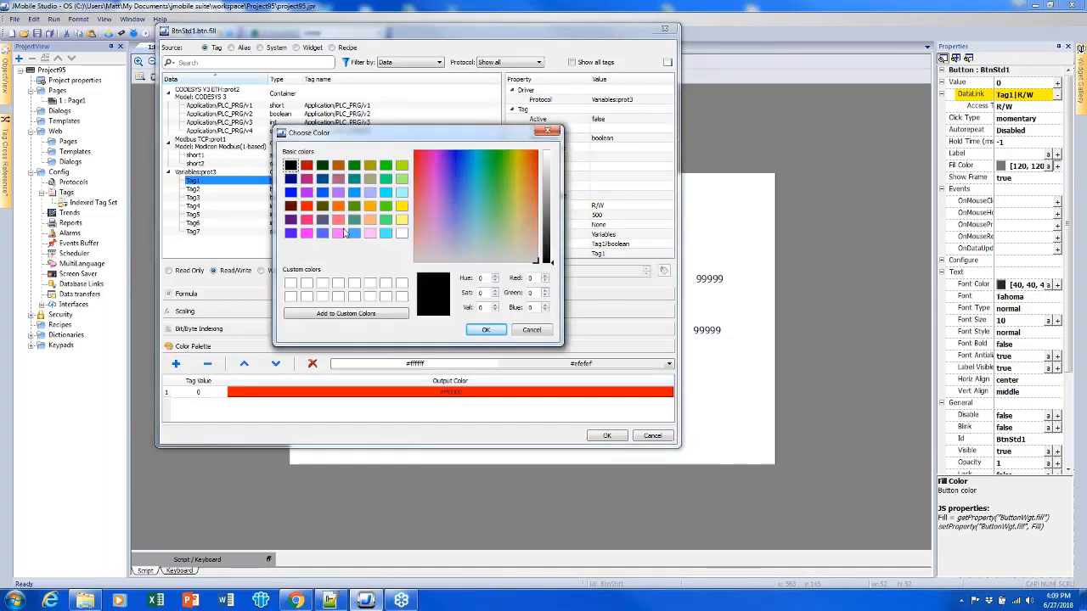
left_click(354, 205)
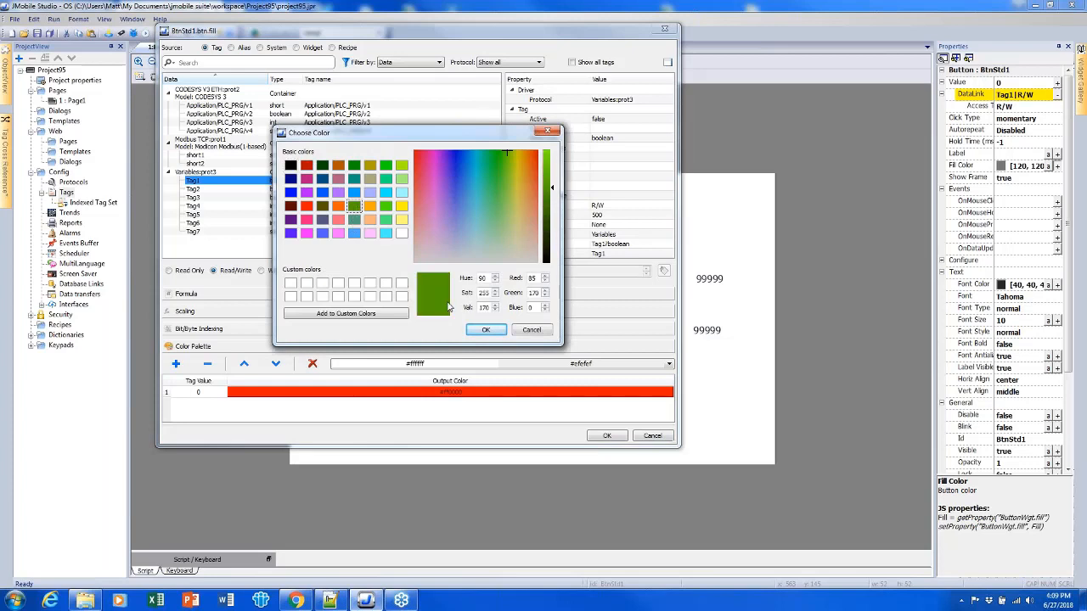
left_click(485, 330)
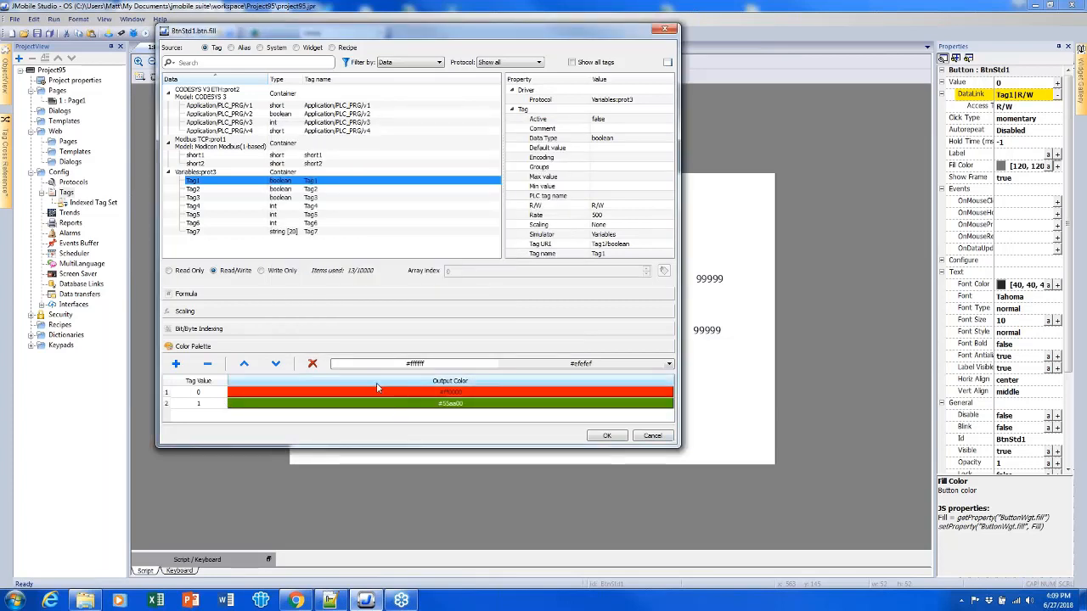
left_click(604, 438)
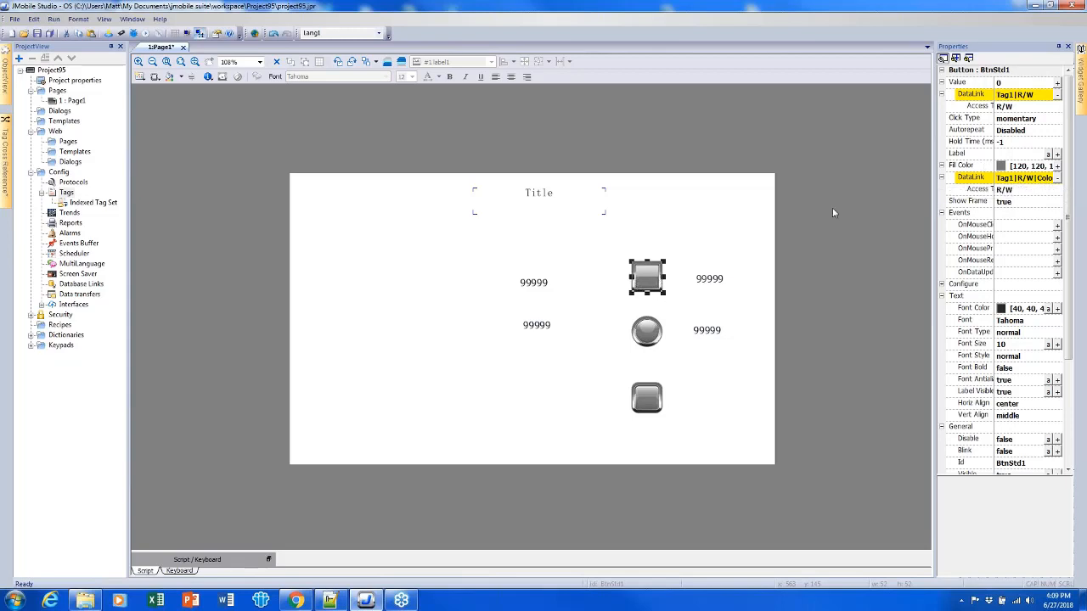
Set the square button's static fill color to yellow
left_click(1006, 168)
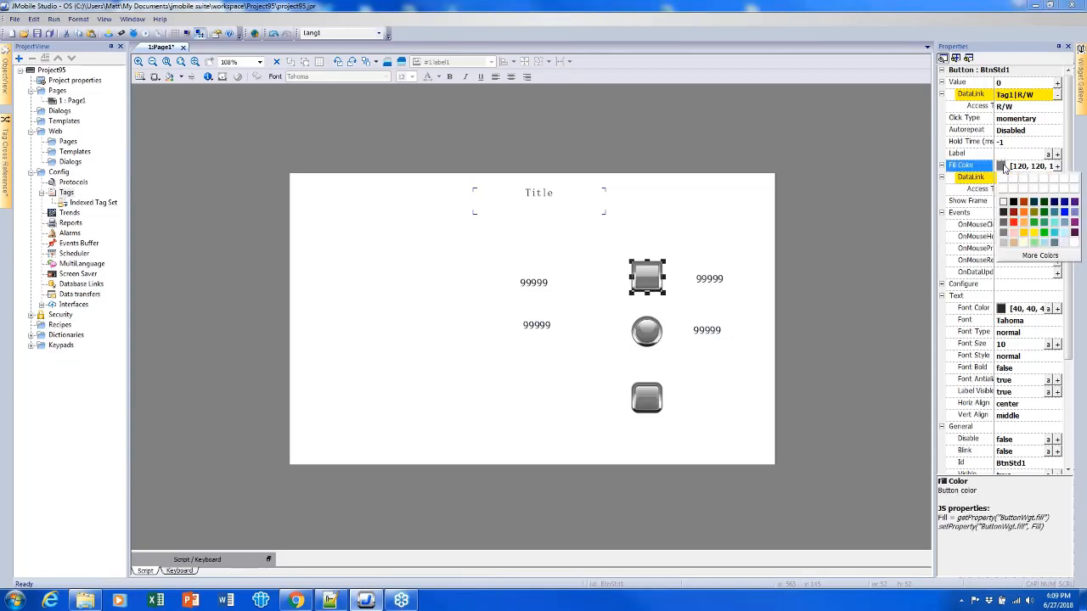
left_click(1024, 234)
left_click(732, 239)
left_click(641, 275)
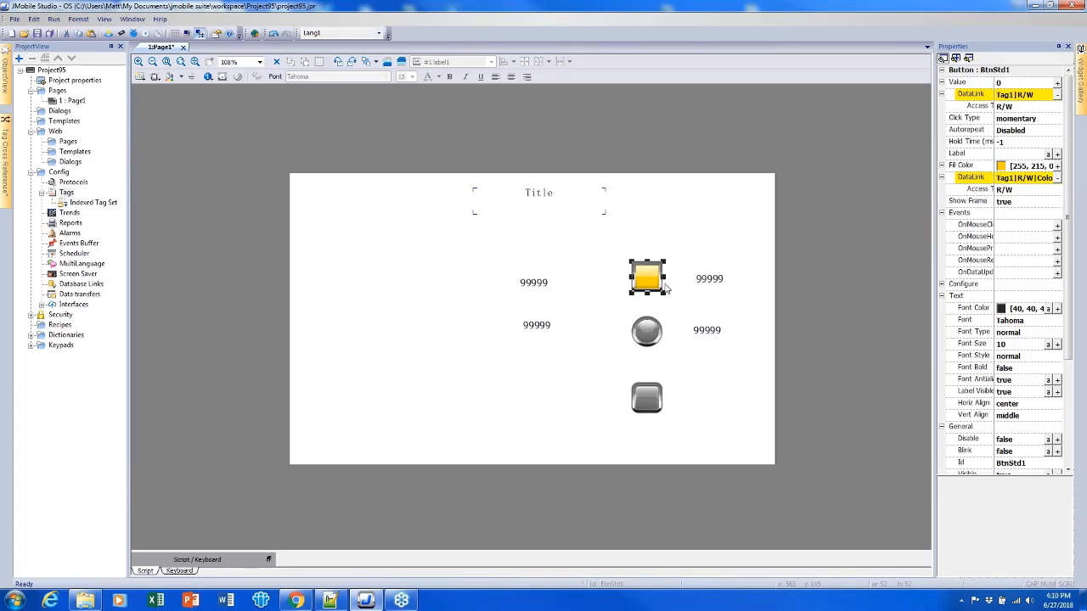
left_click(671, 251)
left_click(662, 280)
Save the page, run the simulator, operate the square button to test its color change, and return to the editor
left_click(145, 34)
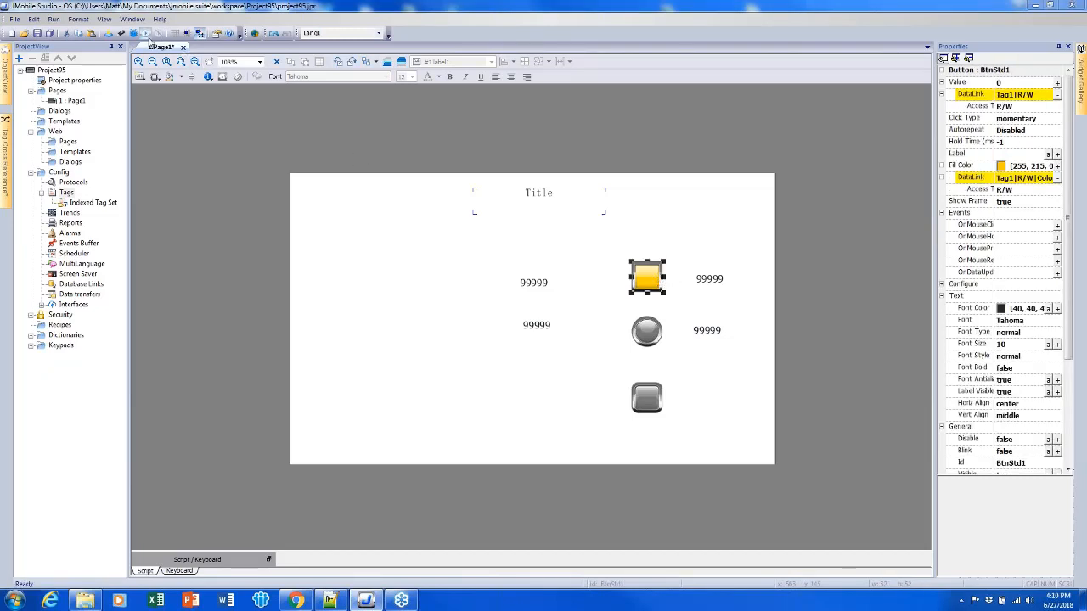
key("Return")
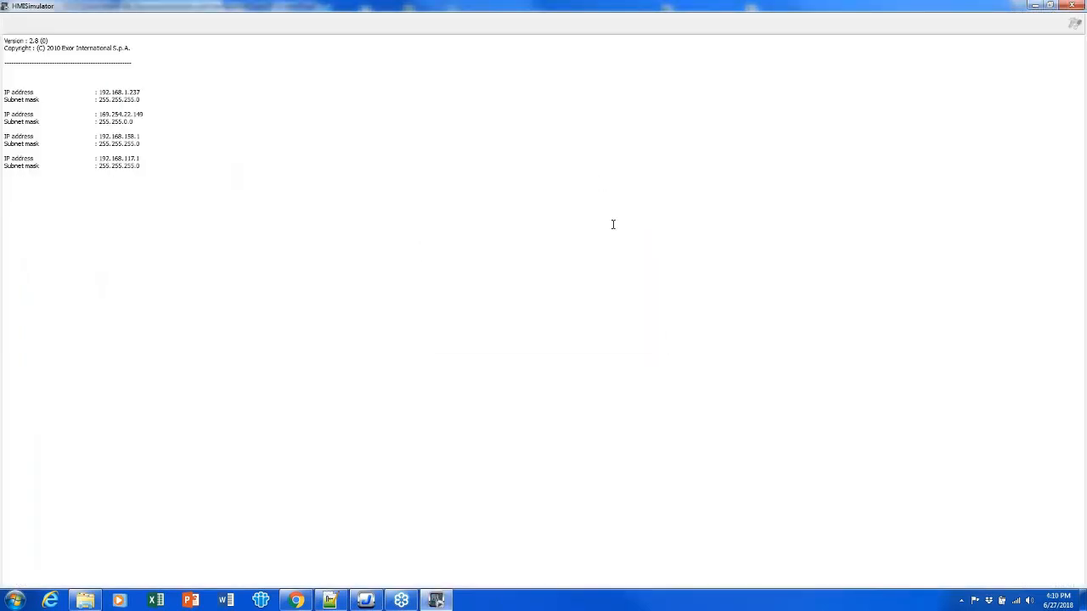
left_click(651, 272)
left_click(651, 271)
left_click(650, 272)
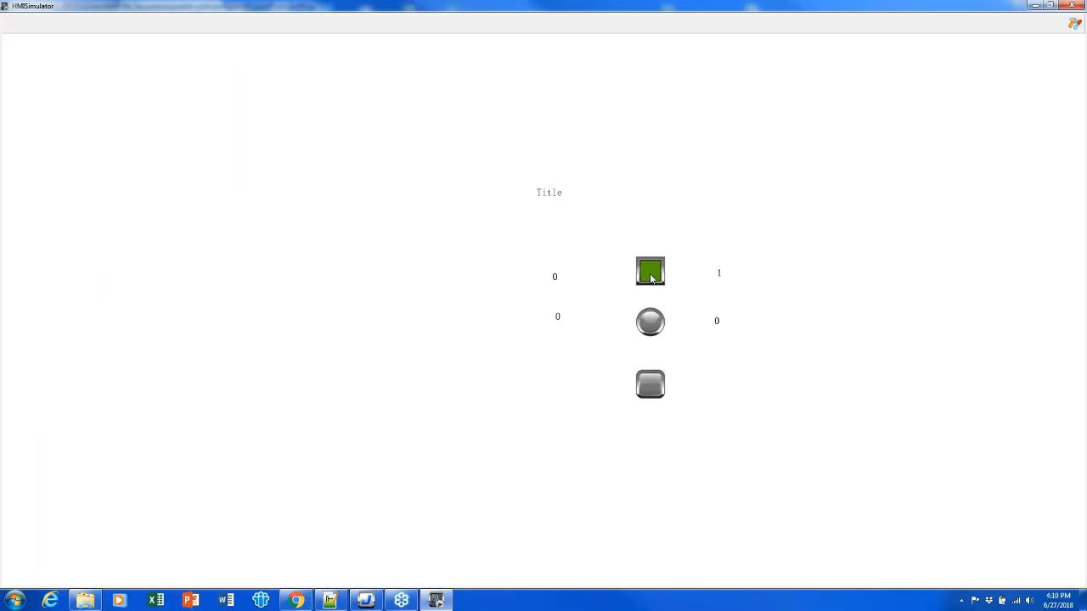
left_click(651, 274)
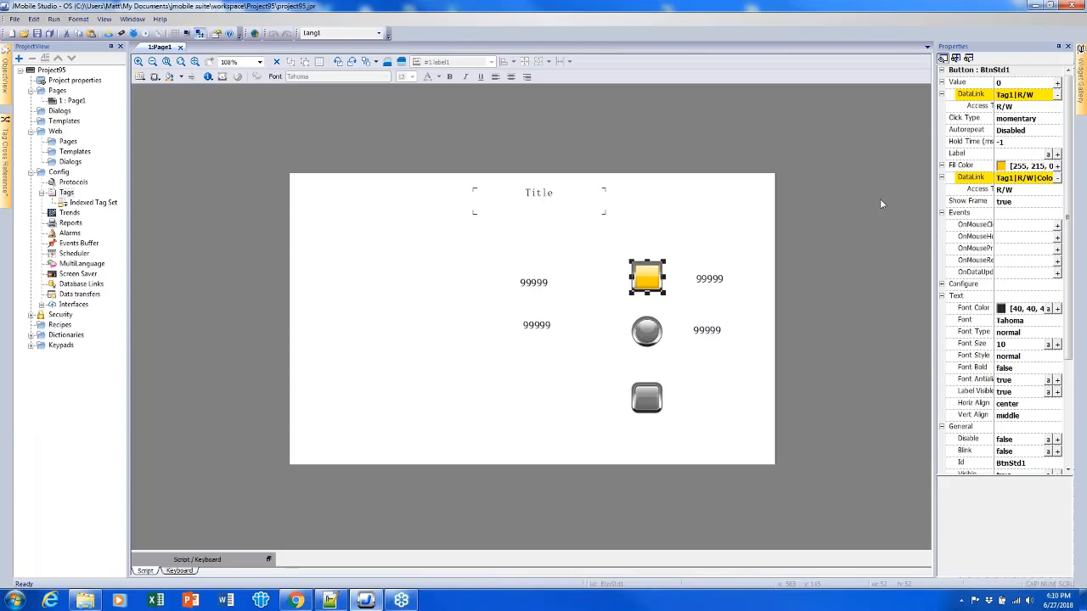
Link the font color of the field beside the square button to Tag1, Read Only, using the #ff0000 and #00aa00 palette
left_click(706, 283)
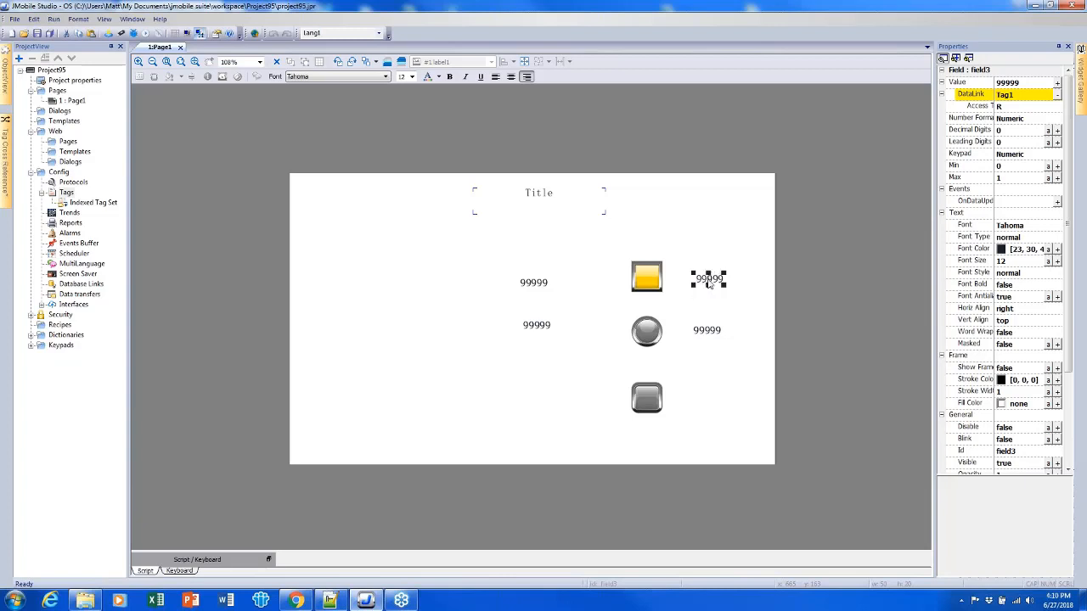
left_click(957, 249)
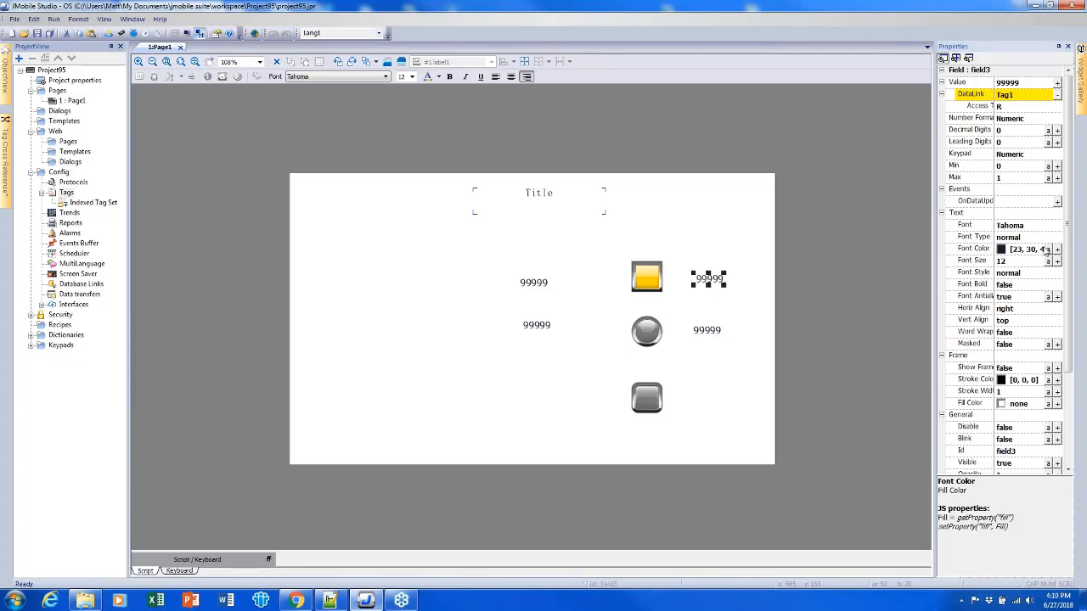
left_click(1057, 249)
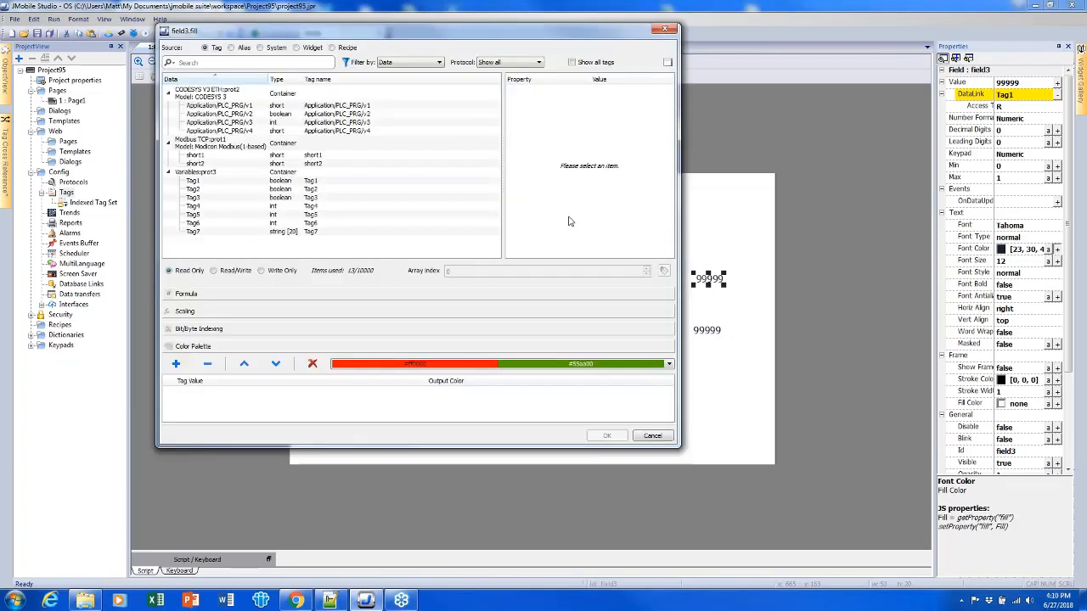
left_click(326, 181)
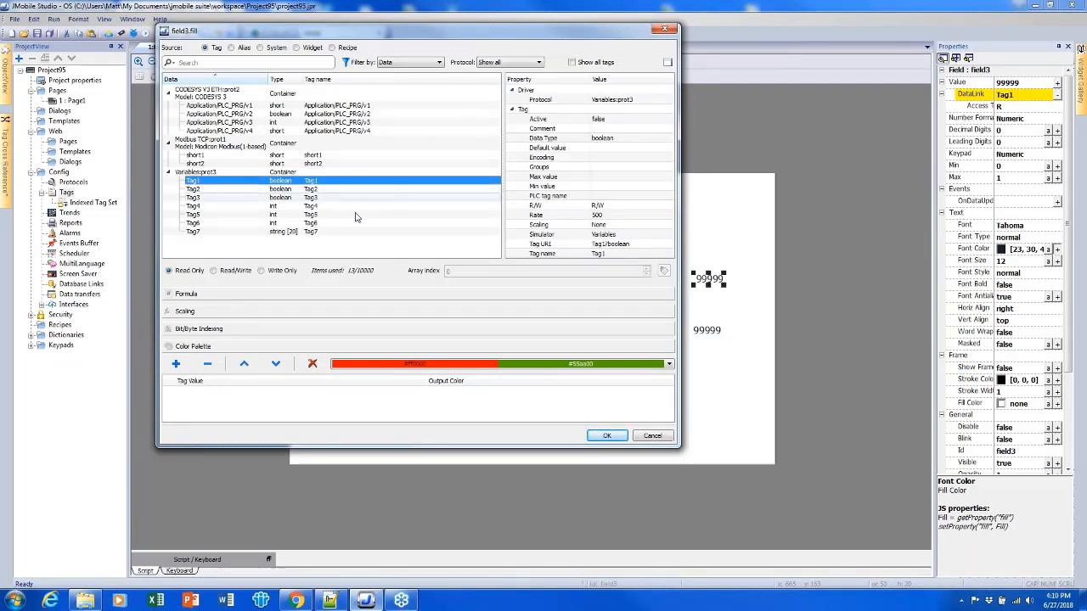
left_click(489, 364)
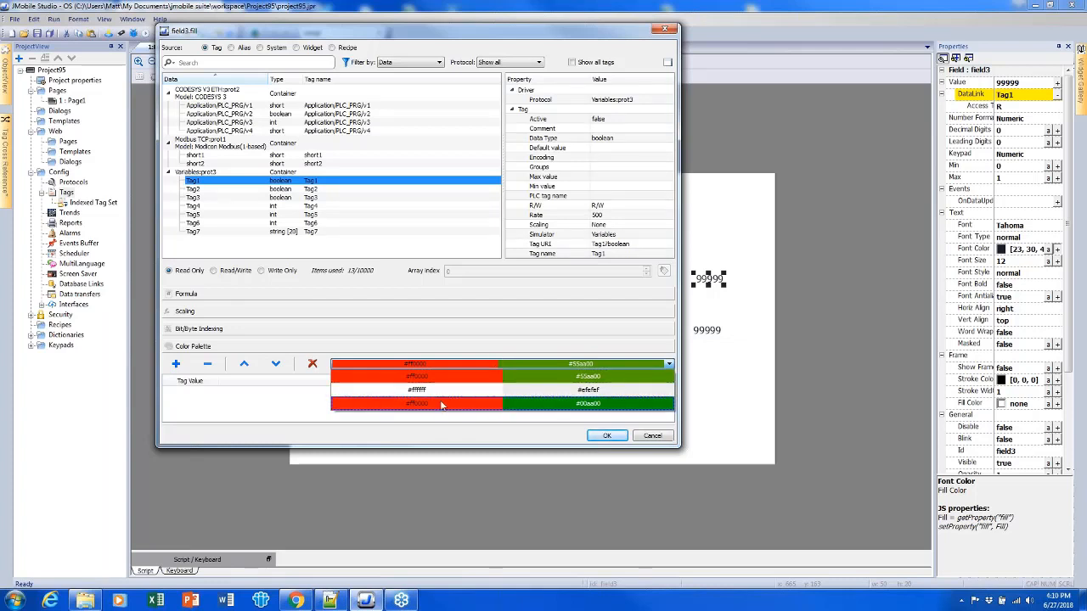
left_click(501, 402)
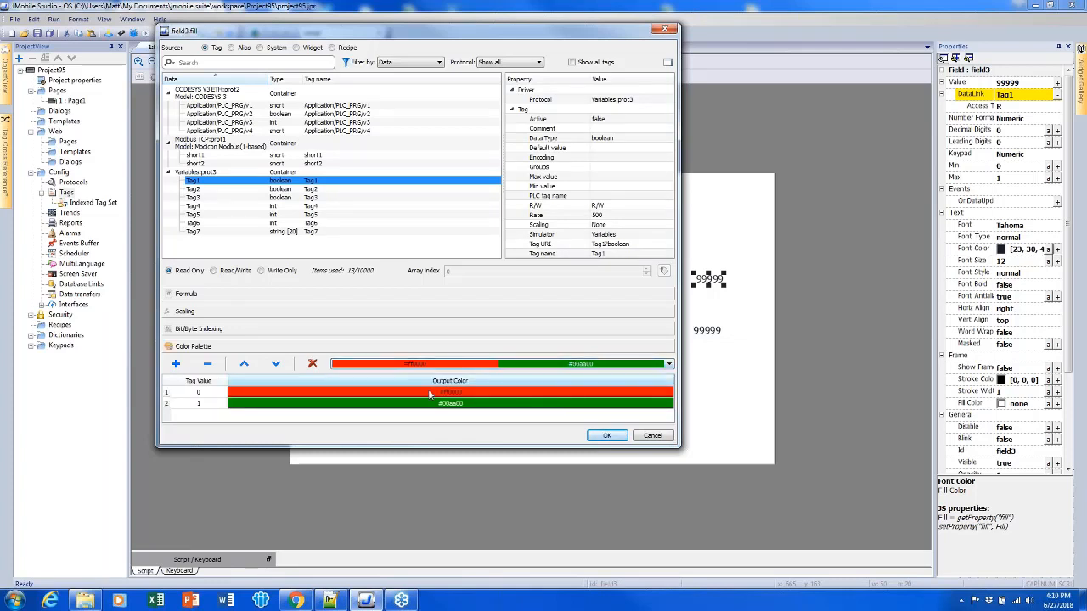
left_click(607, 437)
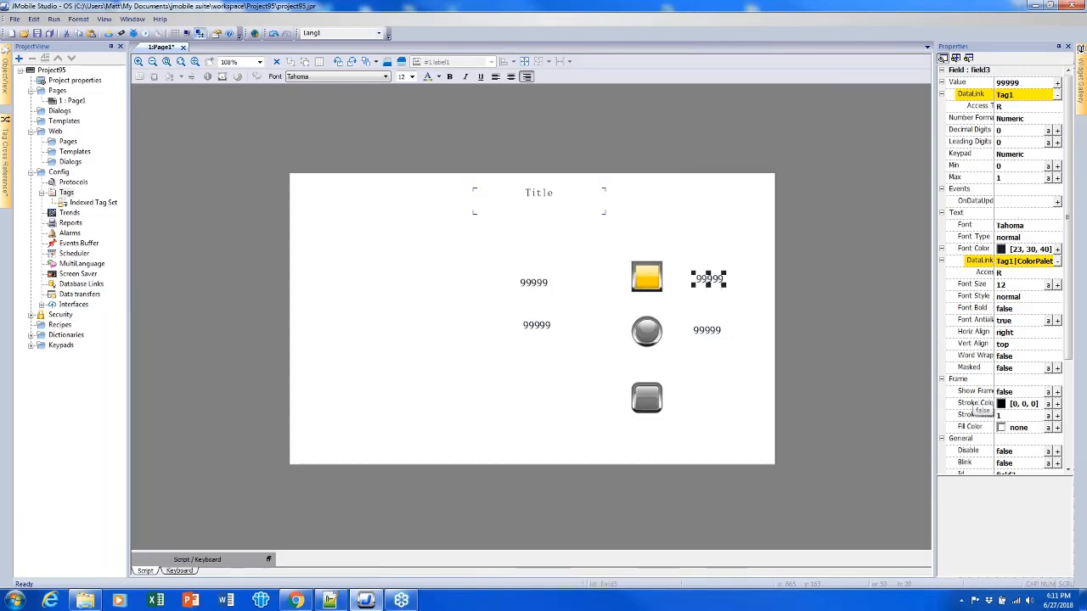
Show the frame of the field beside the square button and map tag value 0 to cyan #55ffff for its frame fill color
left_click(1010, 392)
left_click(1012, 405)
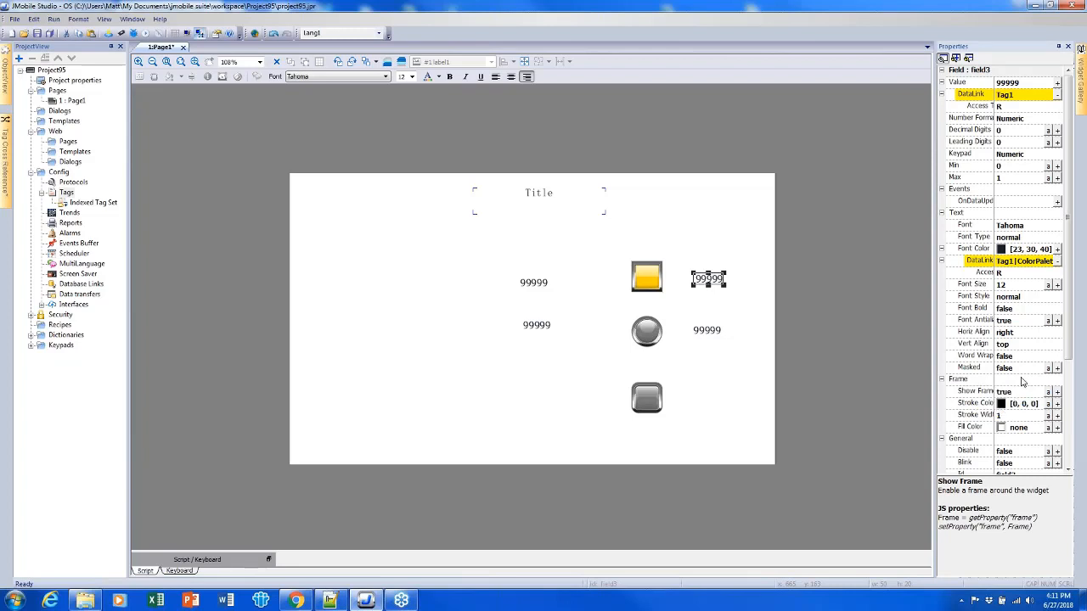
left_click(1056, 427)
left_click(558, 365)
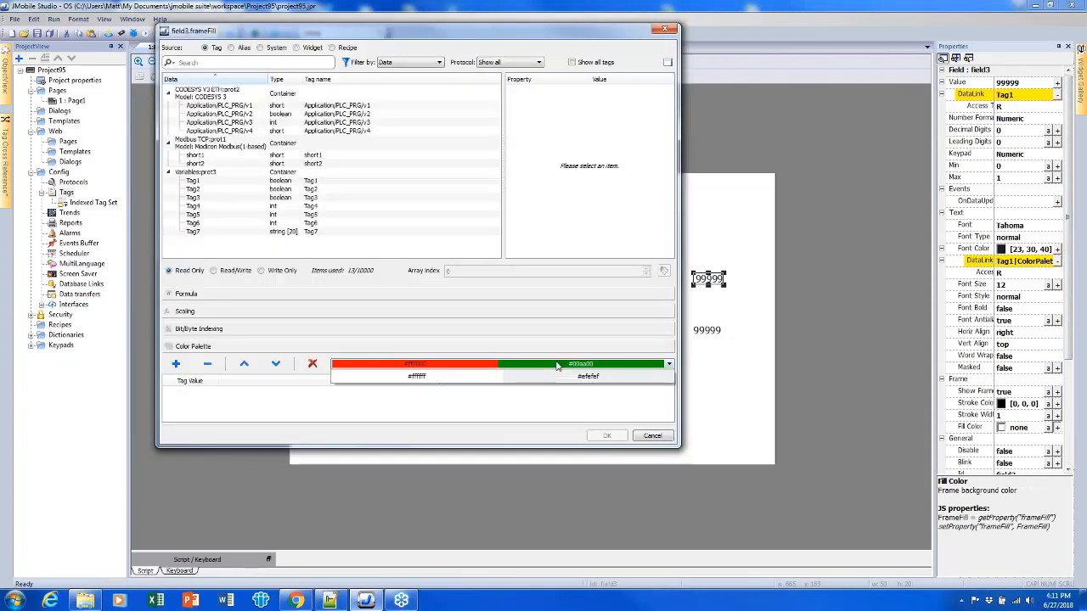
left_click(558, 366)
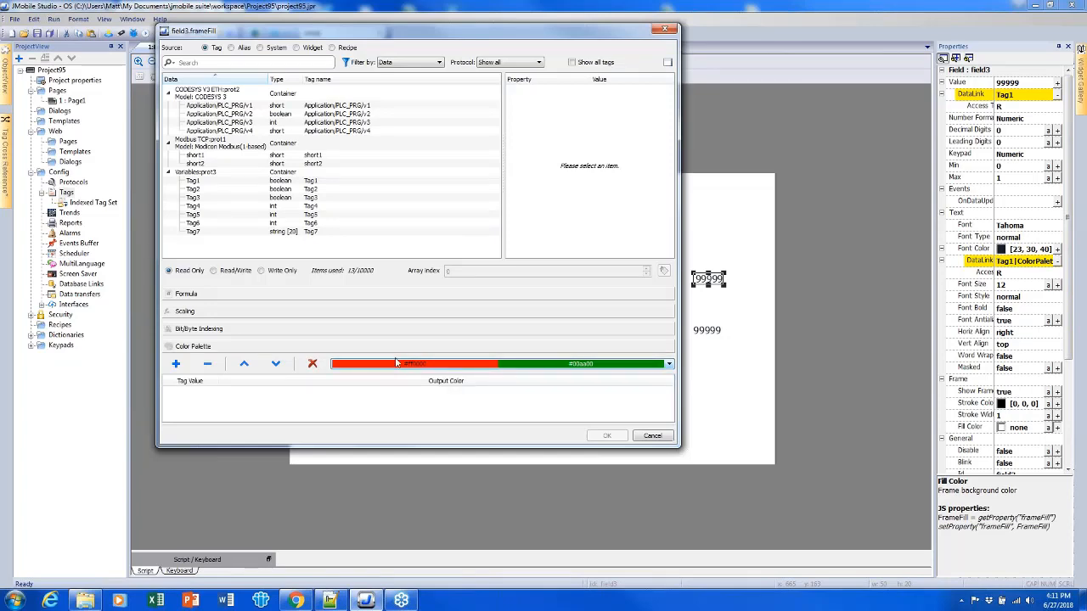
left_click(175, 365)
left_click(385, 234)
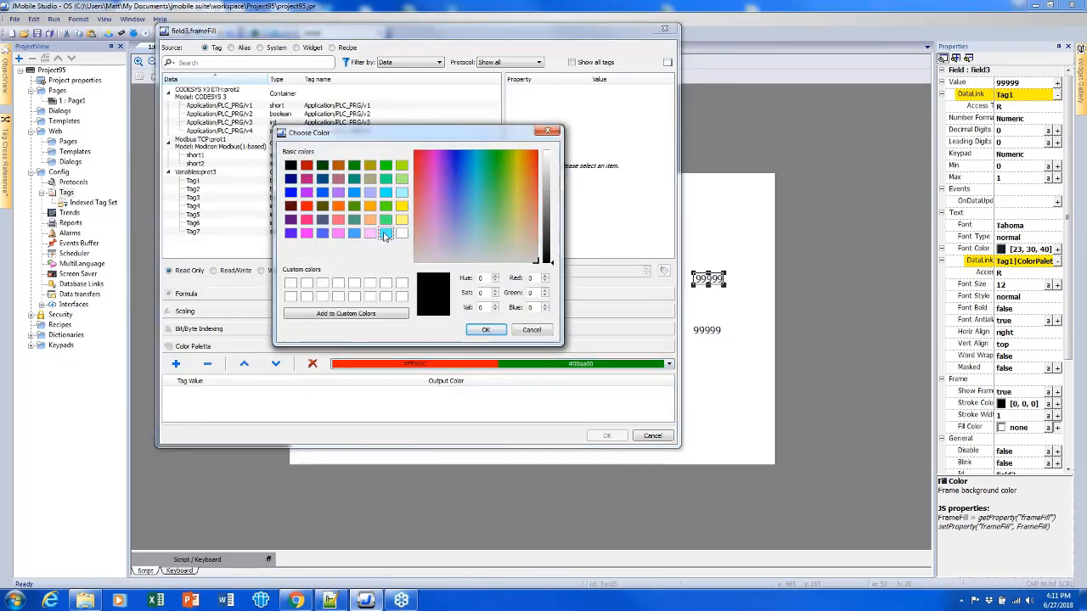
left_click(486, 330)
Map tag value 1 to light yellow #ffff7f and link the field's frame fill color to Tag1 with Read Only access
left_click(175, 365)
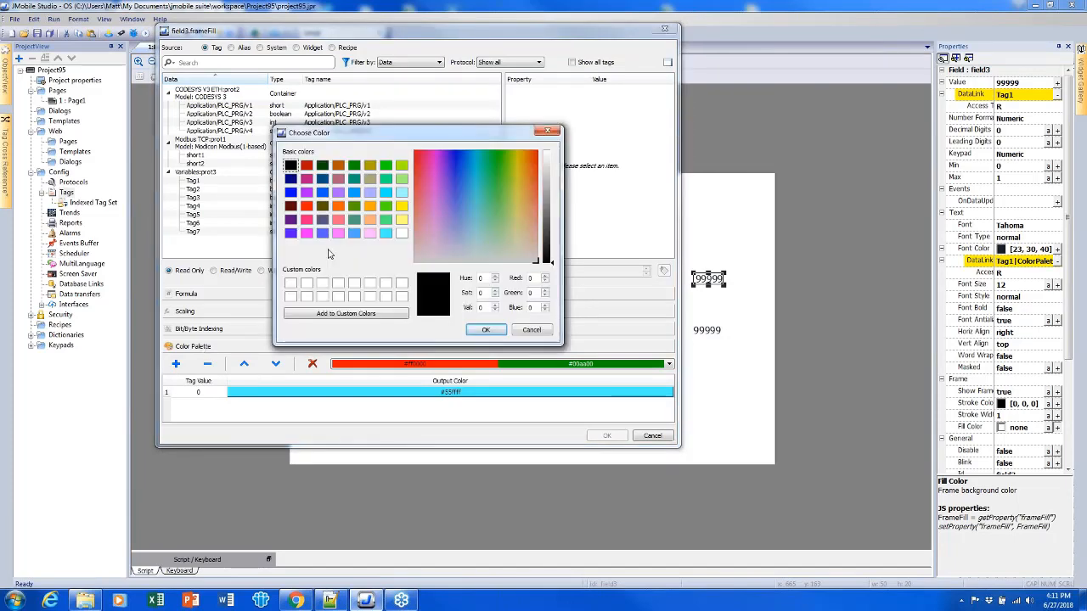
left_click(401, 219)
left_click(486, 330)
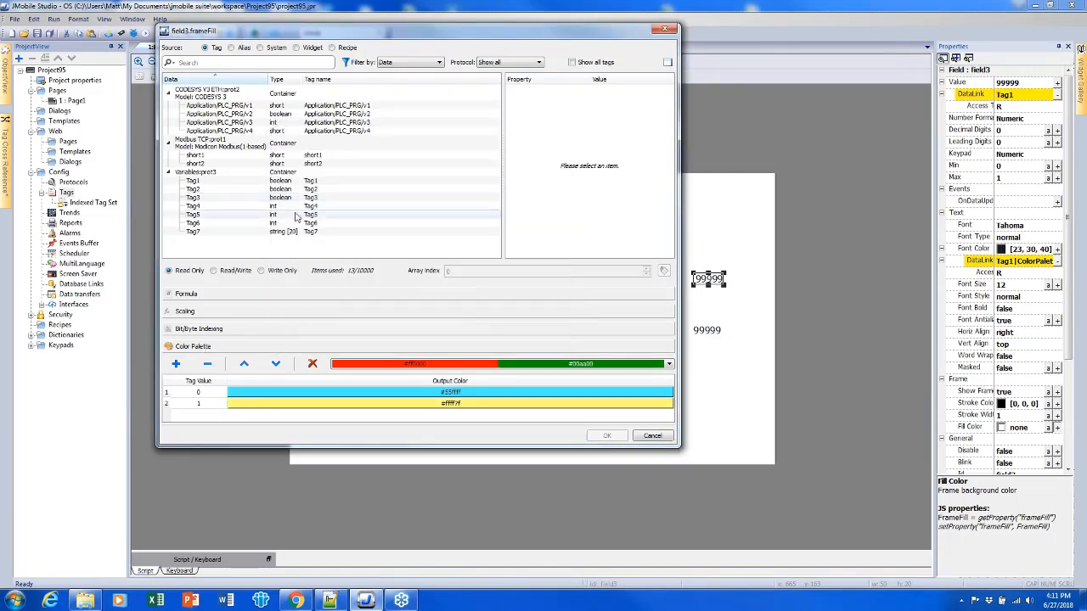
left_click(458, 181)
left_click(606, 436)
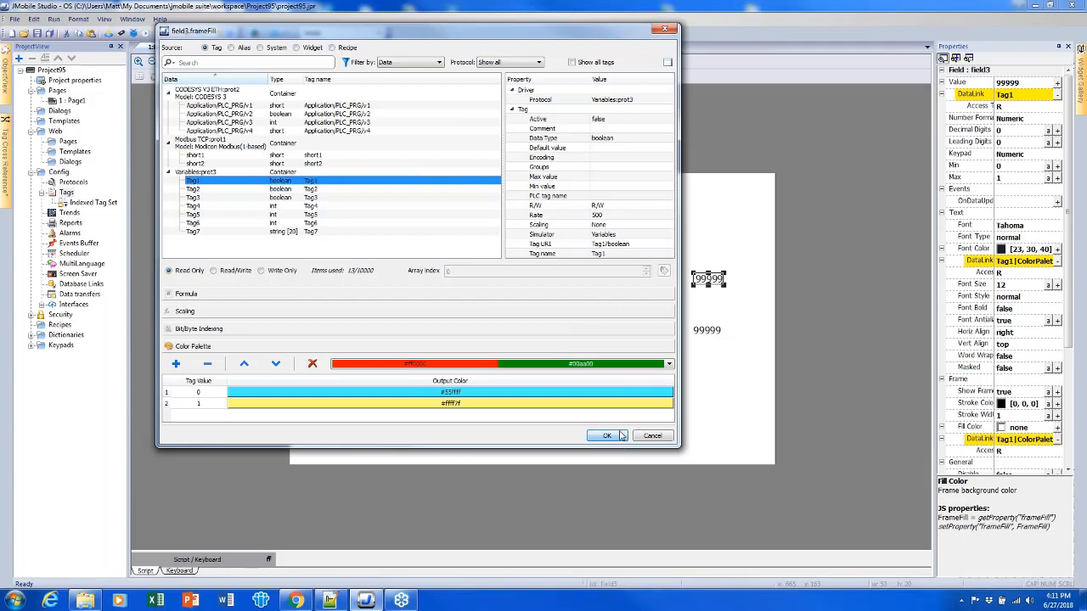
Save and simulate the page, toggle the square button repeatedly to test the adjacent field's font and fill colors, and close the simulator
left_click(214, 104)
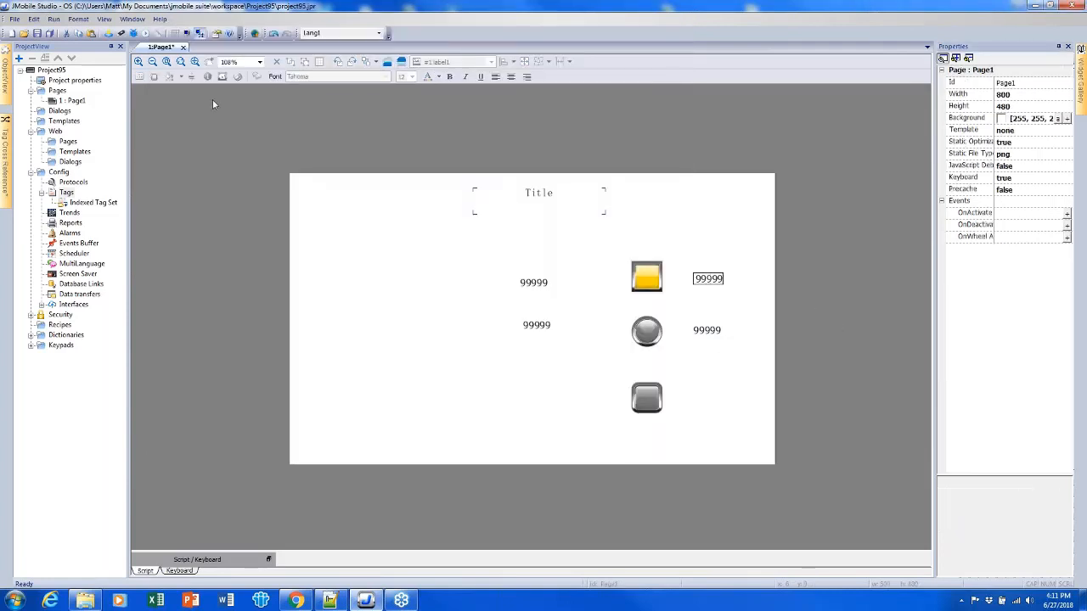
left_click(146, 34)
key("Return")
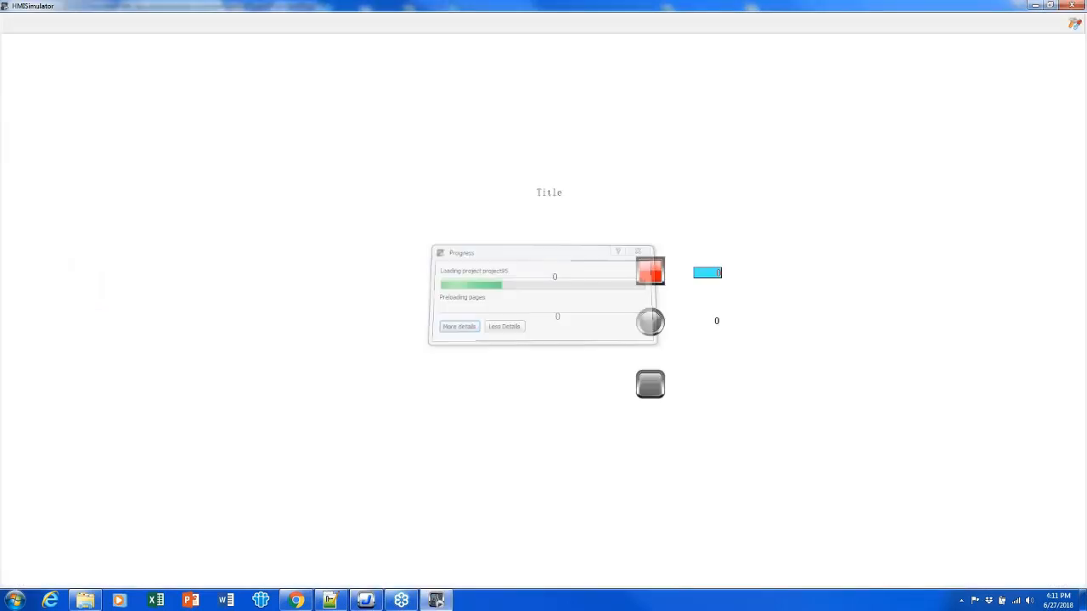
left_click(650, 272)
left_click(653, 280)
left_click(652, 280)
left_click(652, 280)
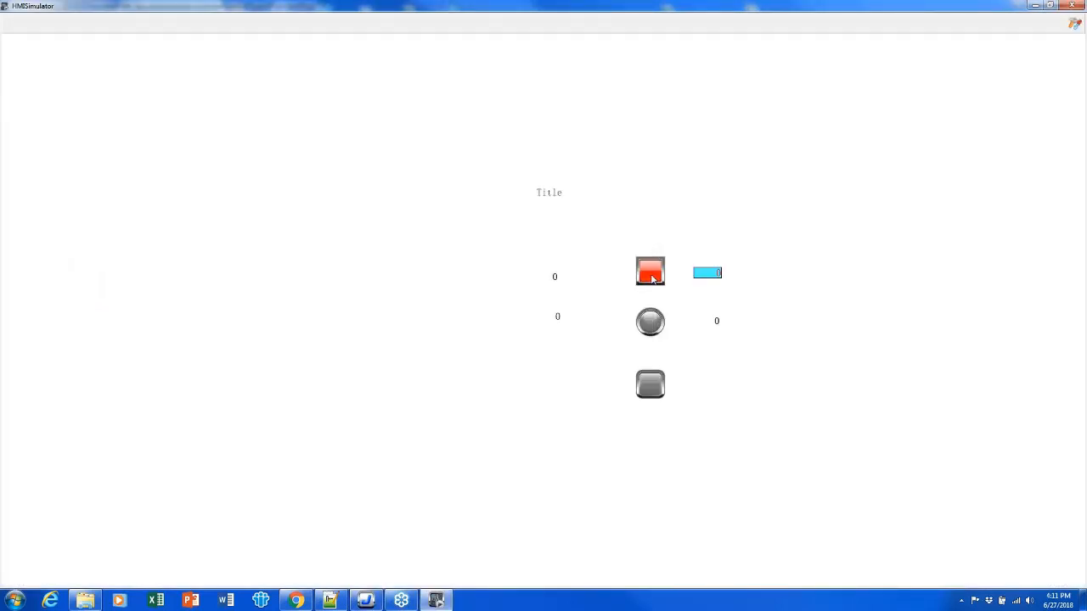
left_click(652, 279)
left_click(653, 279)
left_click(652, 277)
left_click(652, 277)
left_click(652, 277)
left_click(651, 277)
key("alt+F4")
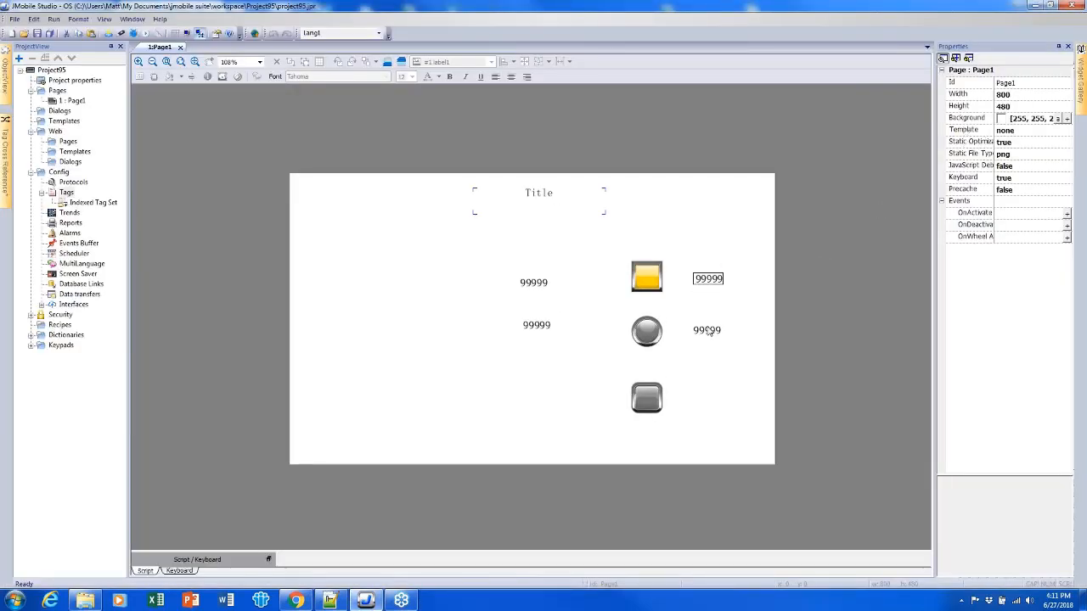
Link the visibility of the field beside the round button to Tag2 with Read Only access, and save and simulate the page
left_click(708, 330)
left_click_drag(1067, 153, 1068, 247)
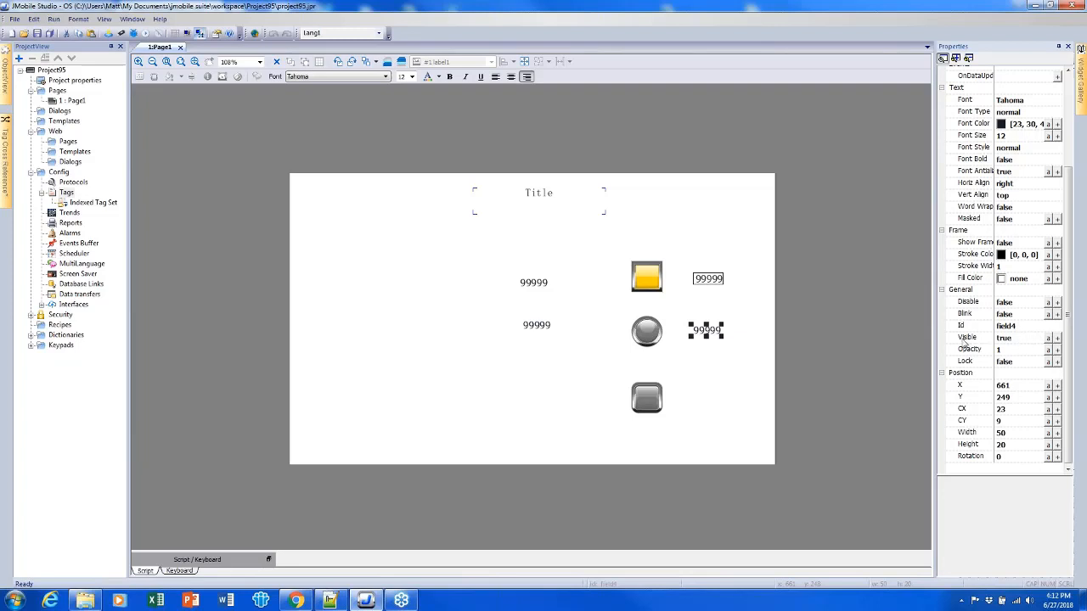
left_click(1060, 339)
left_click(280, 188)
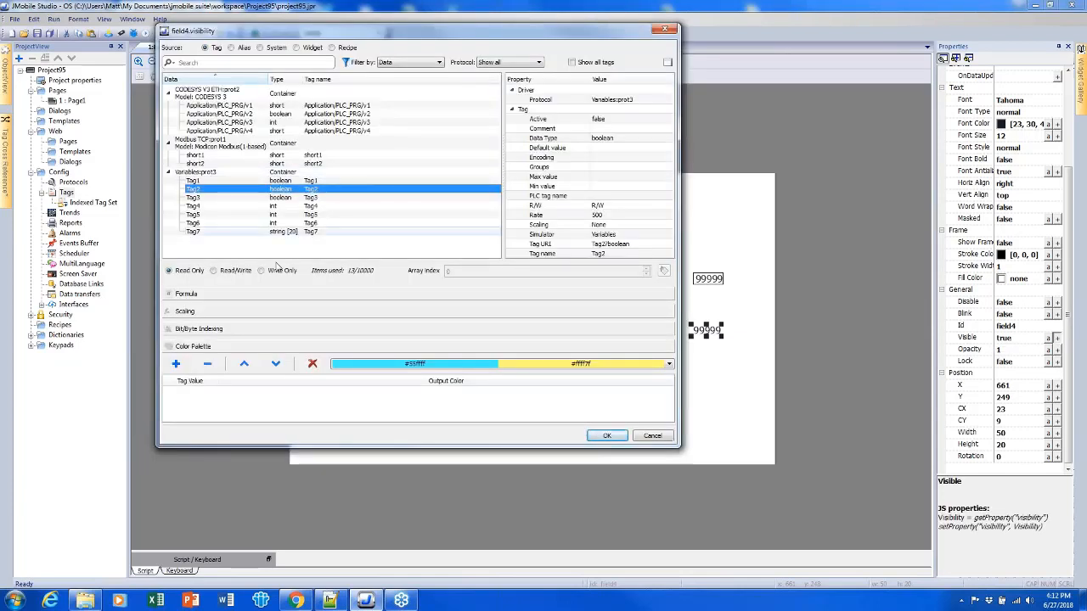
left_click(607, 436)
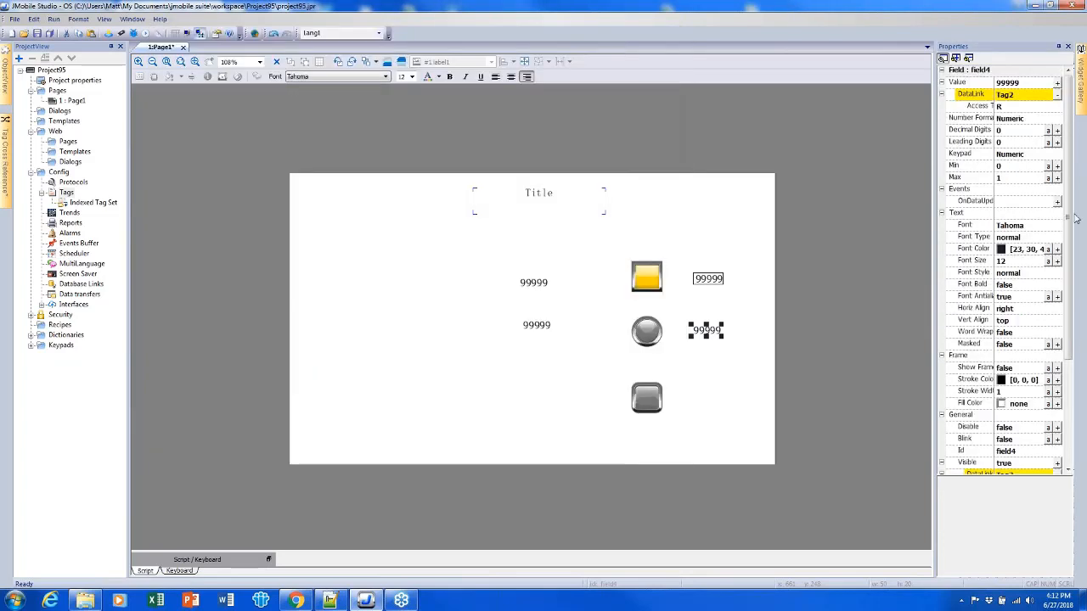
left_click_drag(1071, 228, 1071, 230)
scroll(1074, 300, "down", 2)
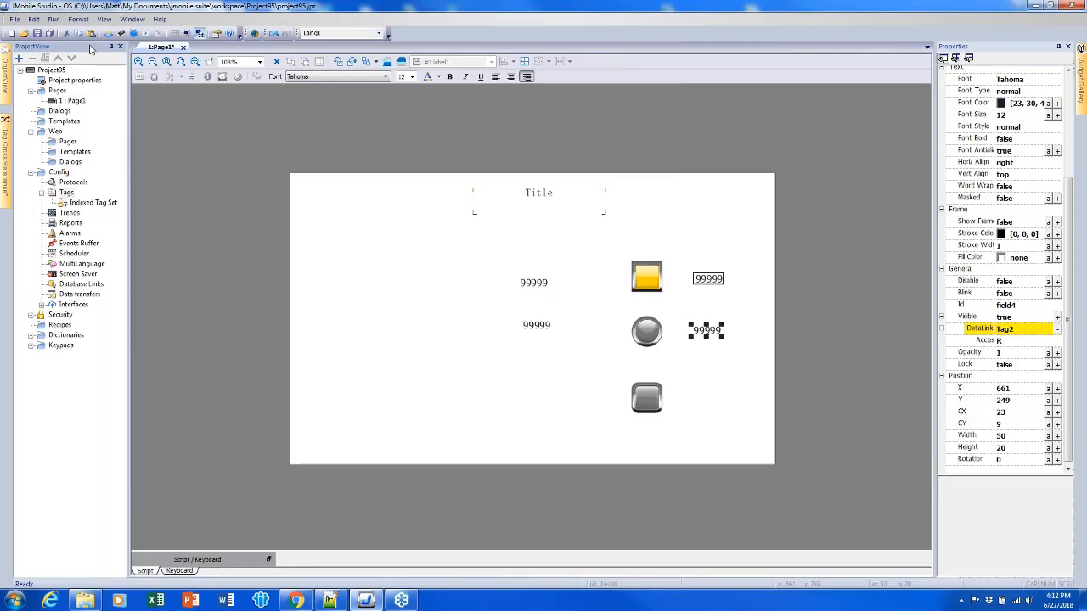
left_click(146, 34)
left_click(558, 320)
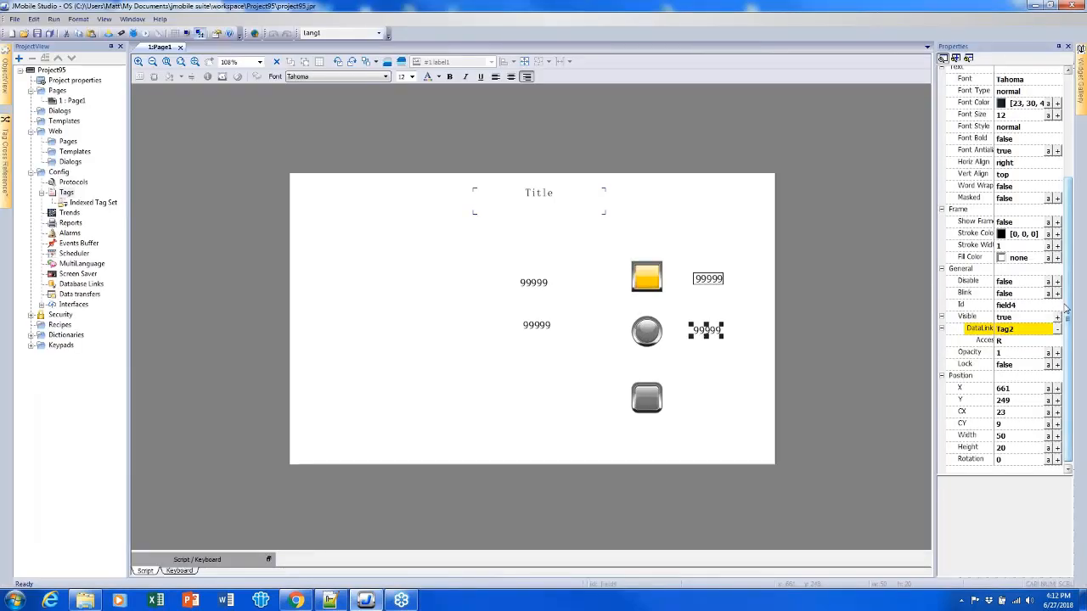
Examine the Opacity property and the other settings of the field beside the round button
left_click_drag(1068, 333, 1069, 338)
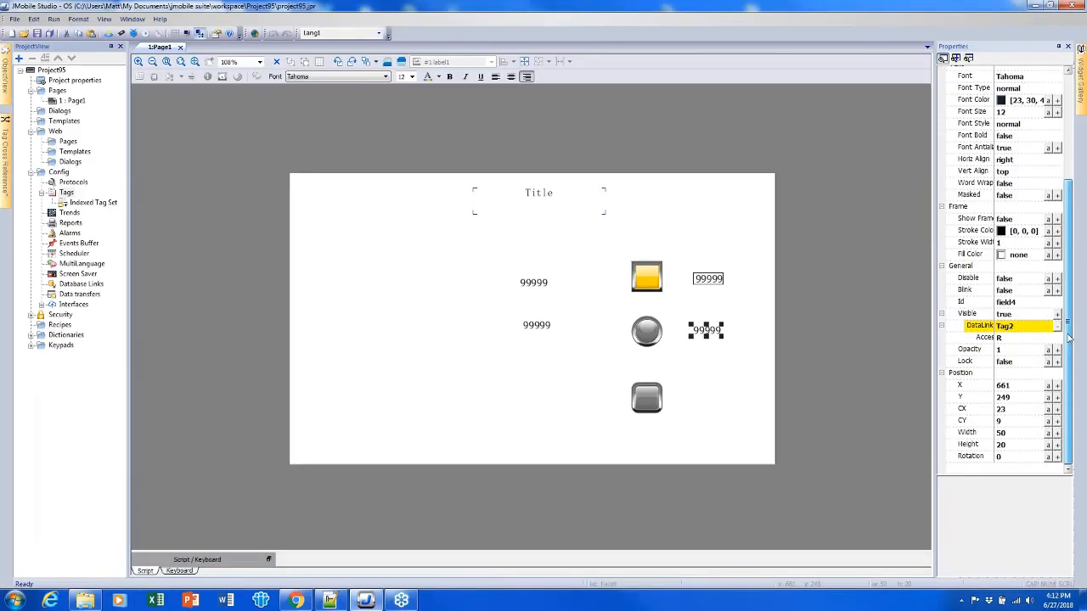
left_click(1002, 351)
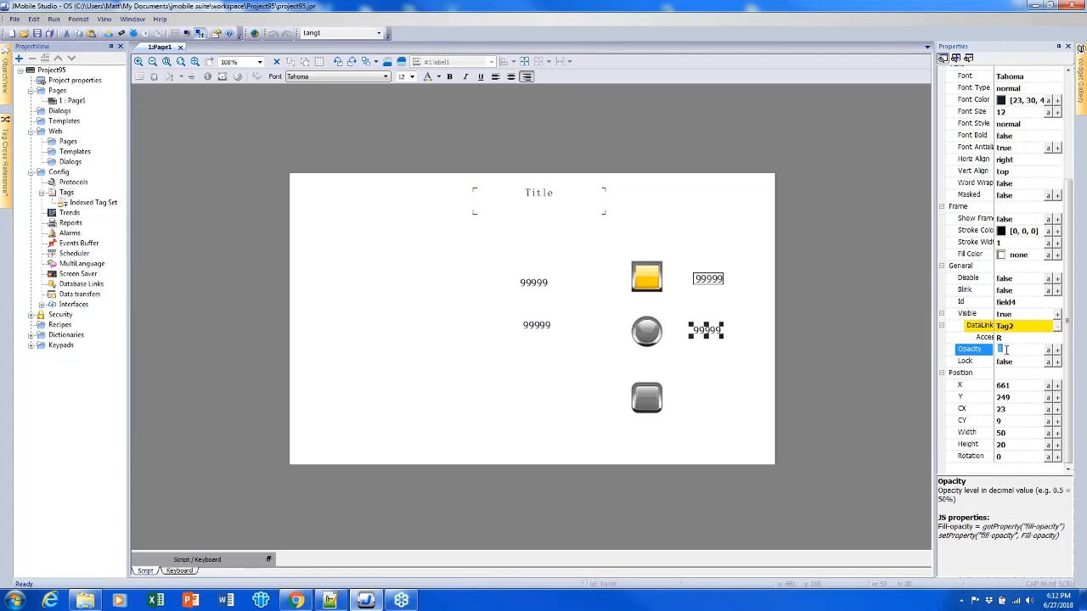
key("Return")
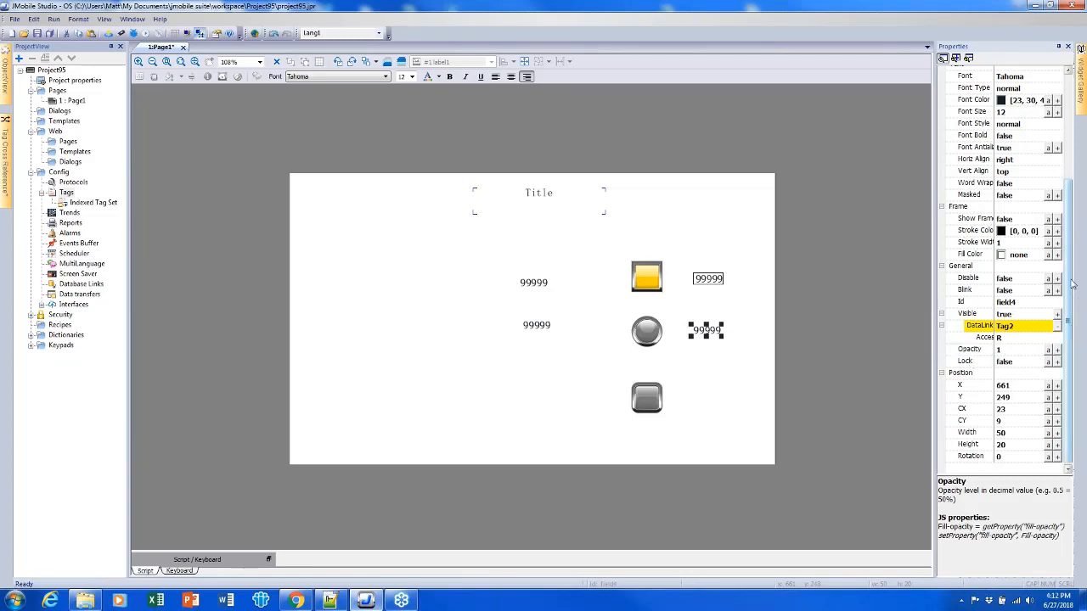
scroll(1073, 287, "up", 3)
scroll(1072, 287, "up", 2)
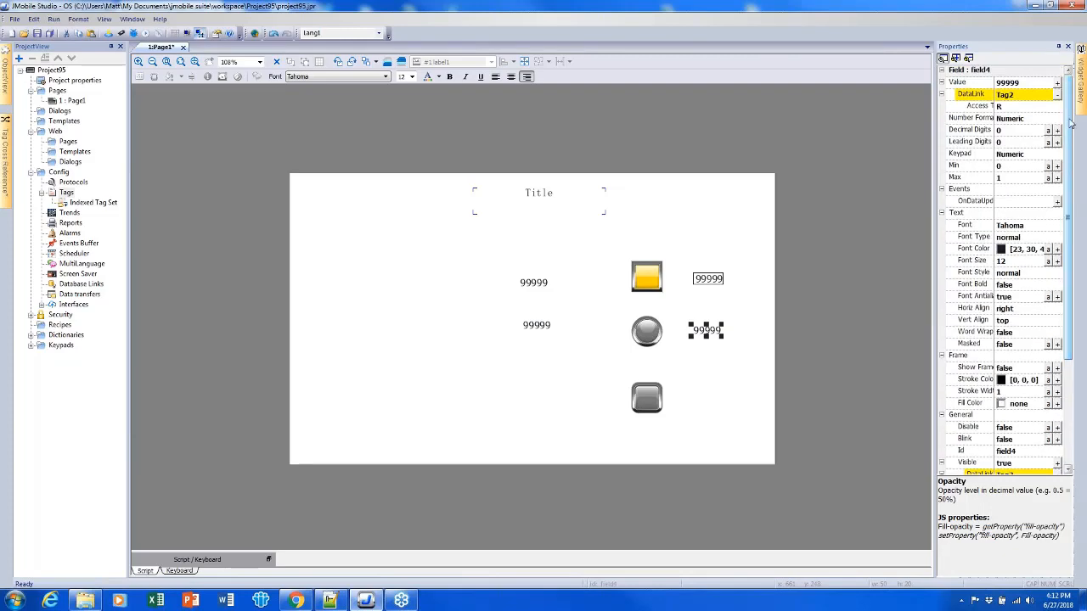
Place a standard round light beside the square button's field and link its value to Tag1 with Read Only access
mouse_move(1083, 96)
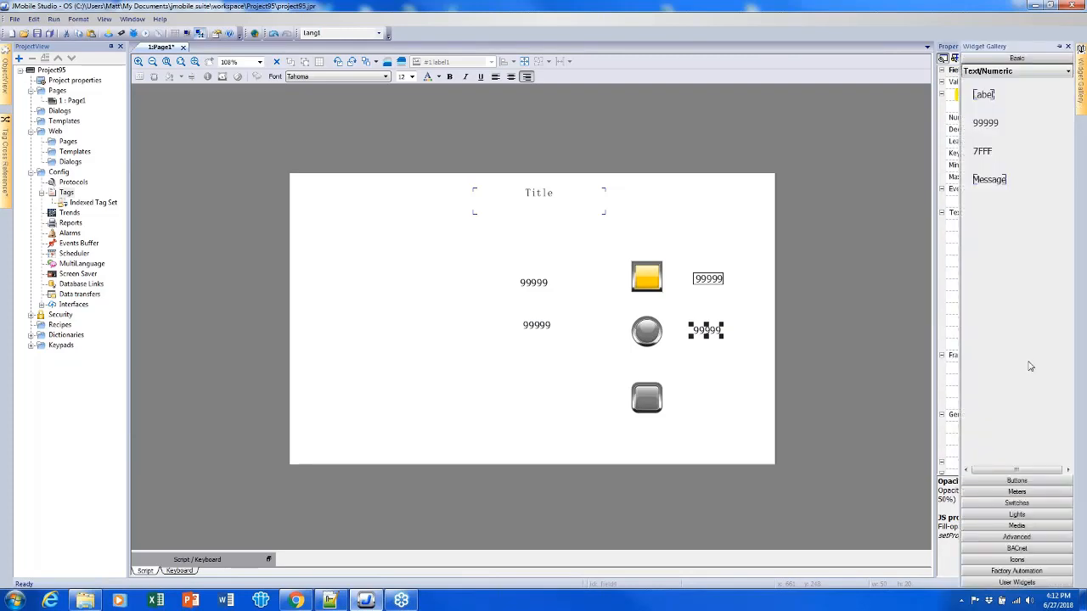
left_click(1018, 514)
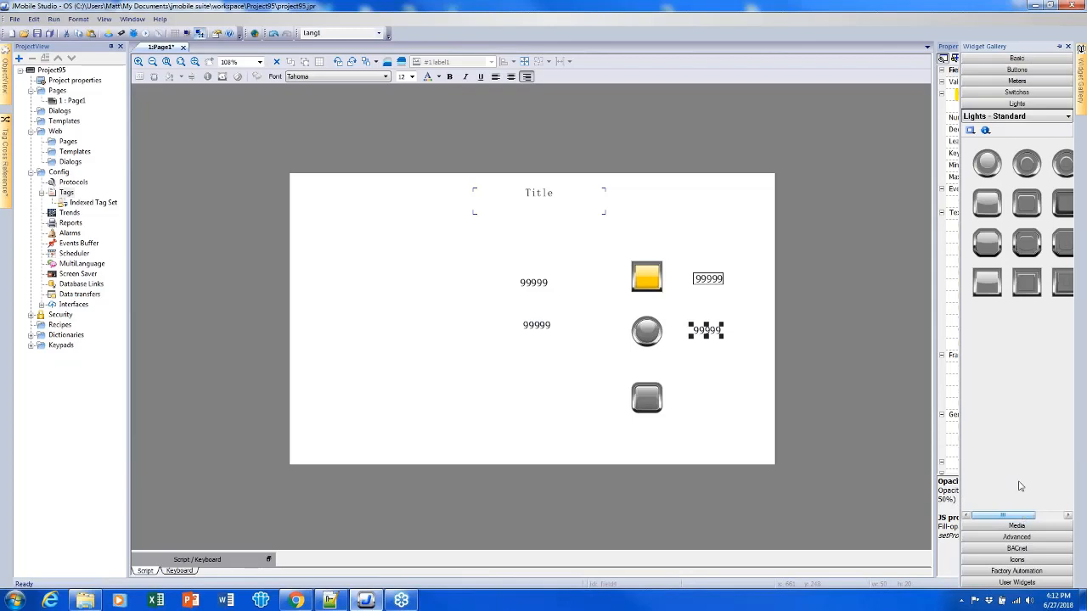
left_click_drag(992, 169, 753, 280)
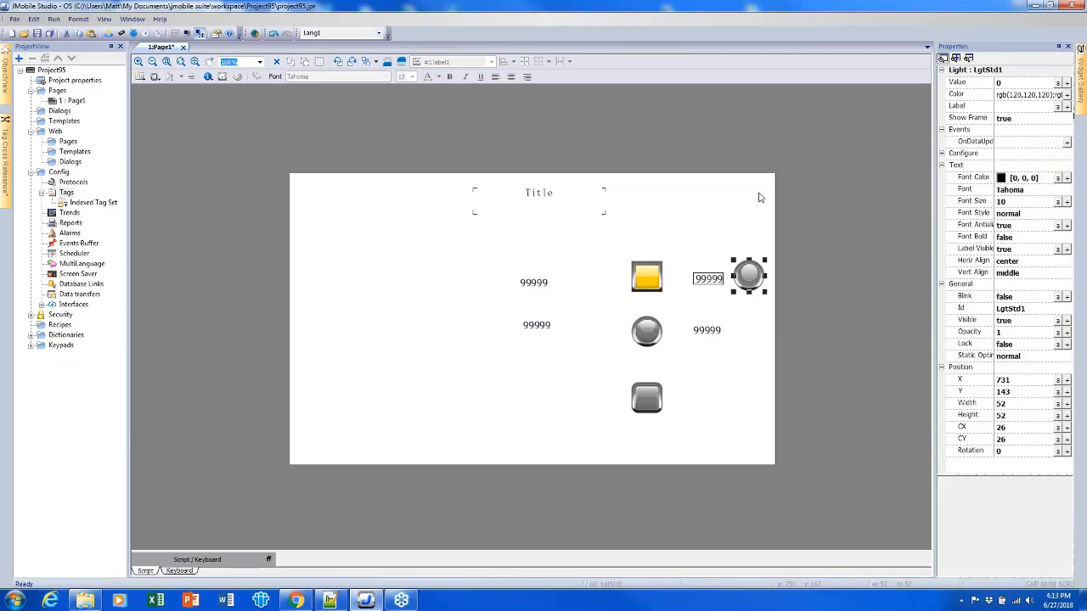
left_click(1068, 83)
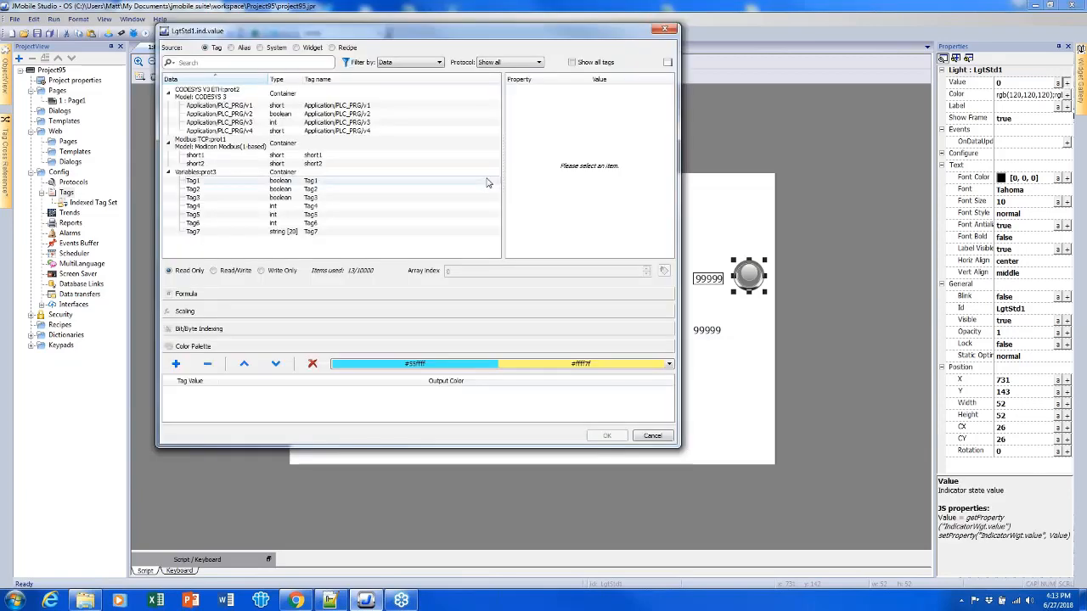
left_click(456, 182)
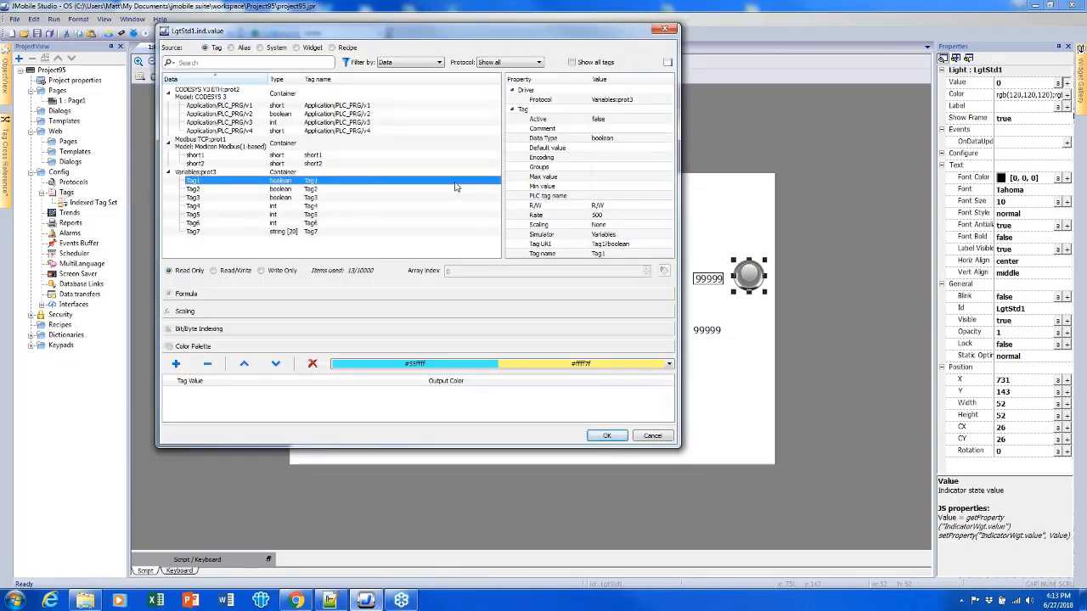
left_click(606, 436)
Set the round light's color for index 1 to dark green #008040 in its color list
left_click(965, 120)
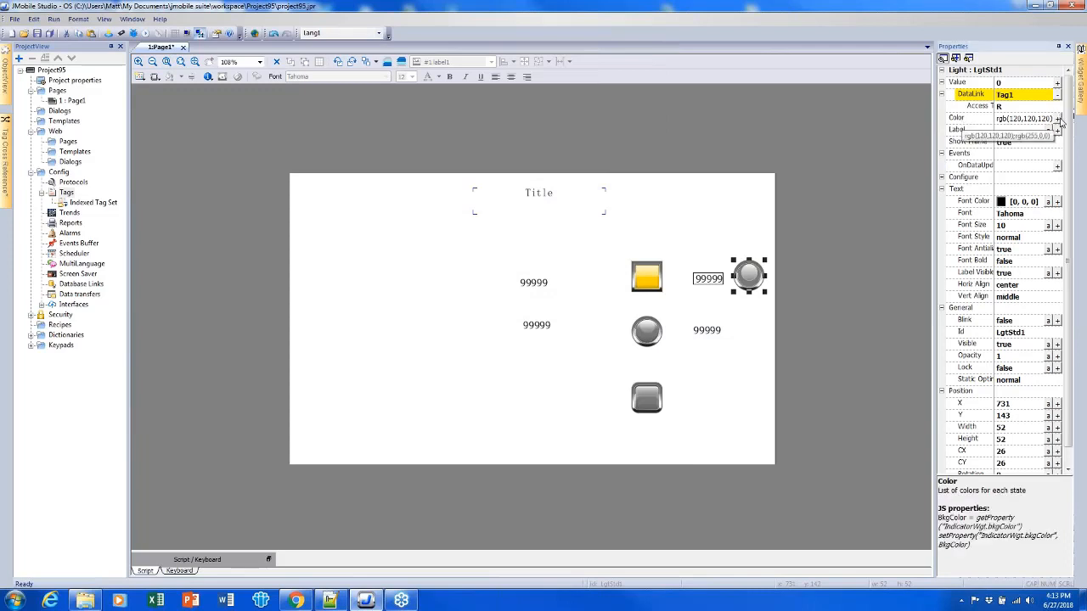
left_click(1058, 120)
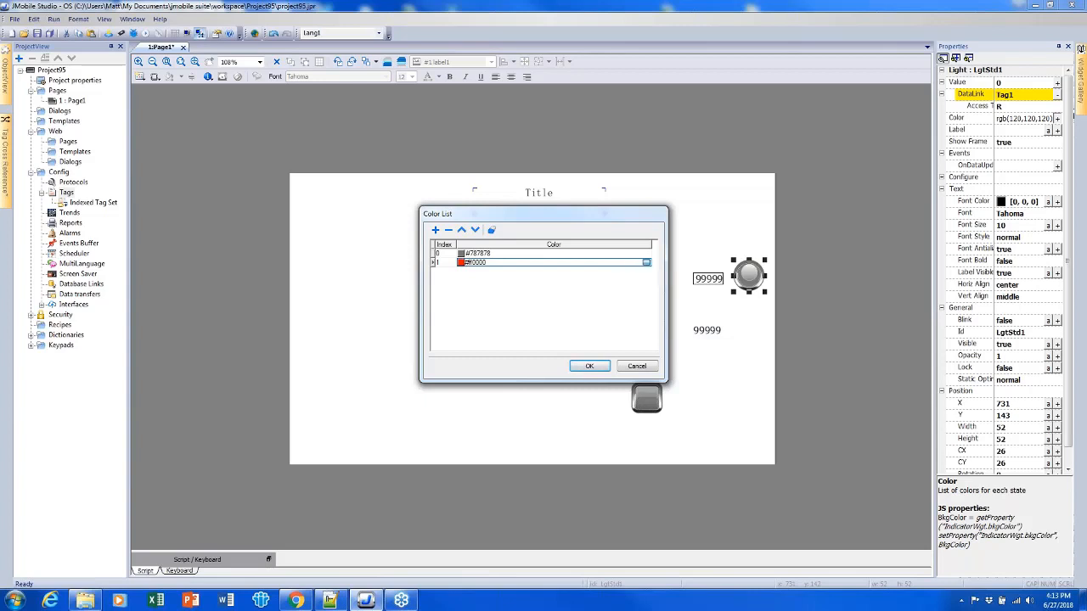
left_click(646, 262)
left_click(535, 272)
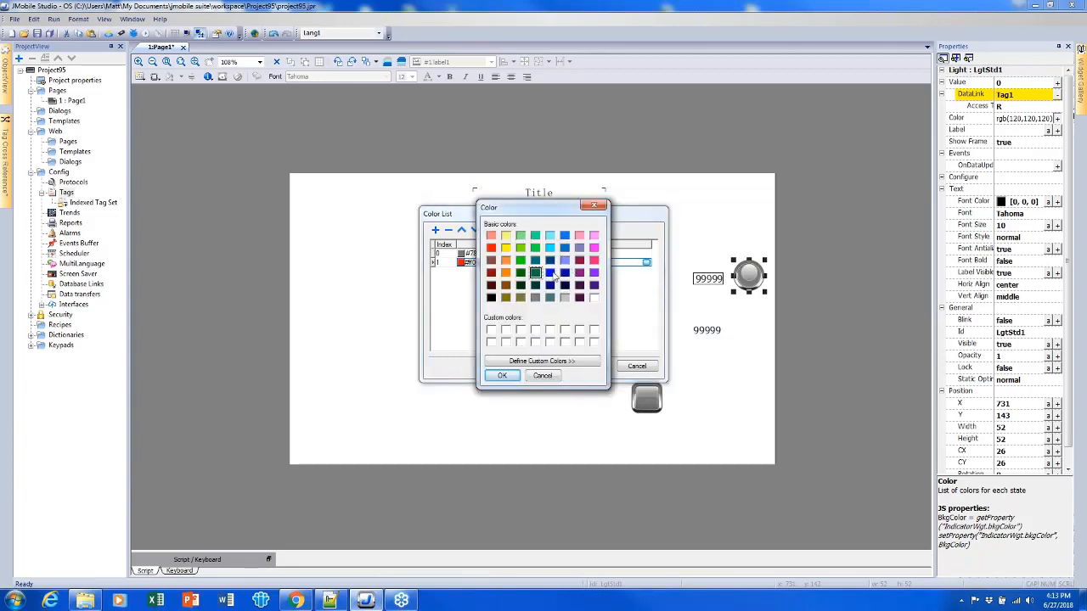
left_click(502, 375)
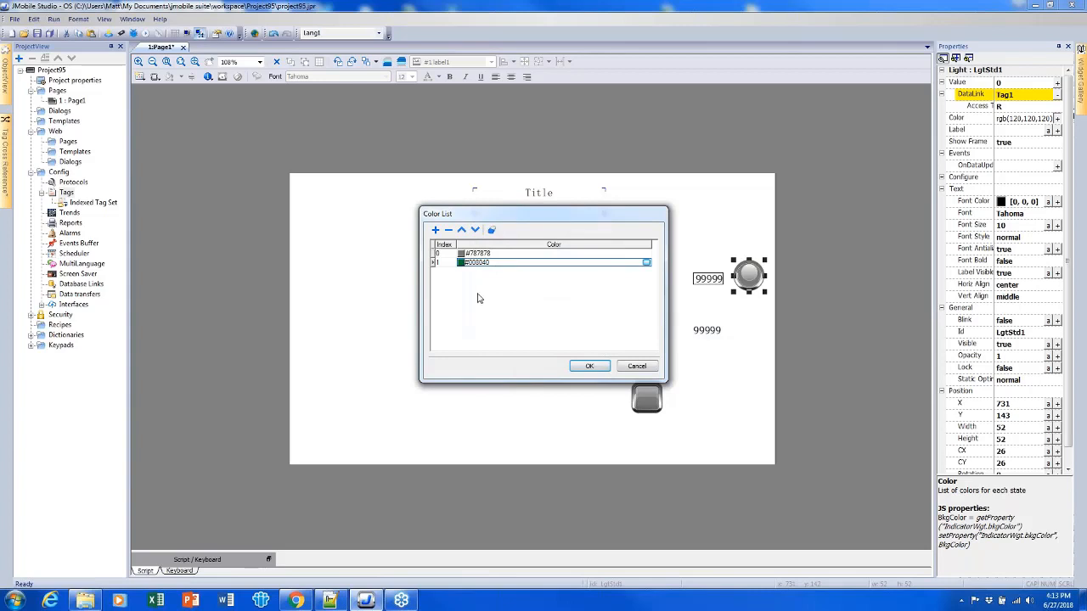
Add brown #804000 as index 2 in the light's color list and delete that entry again
left_click(434, 230)
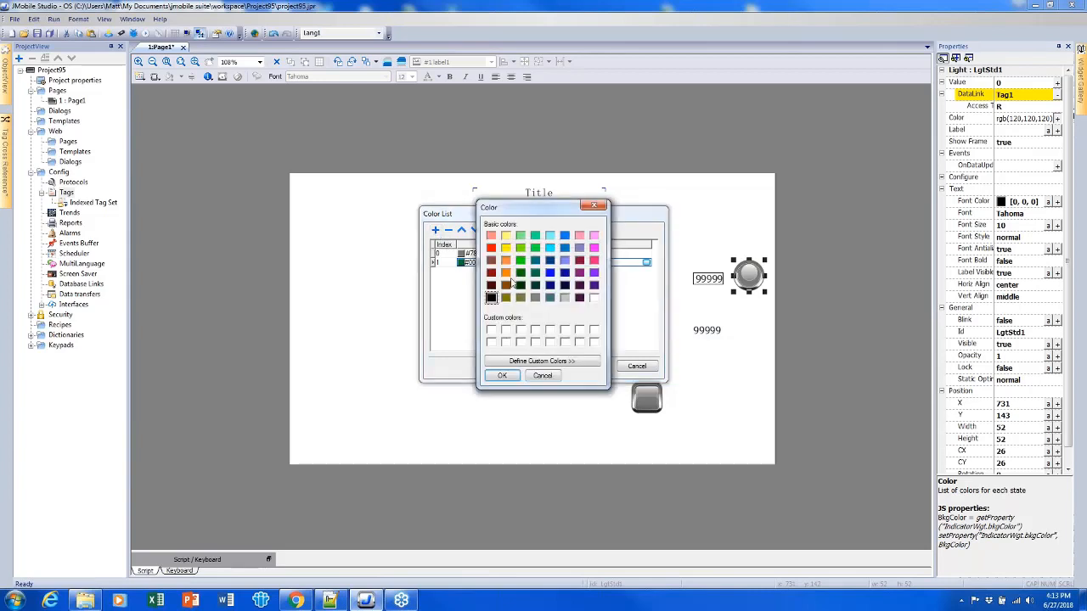
left_click(507, 287)
left_click(502, 376)
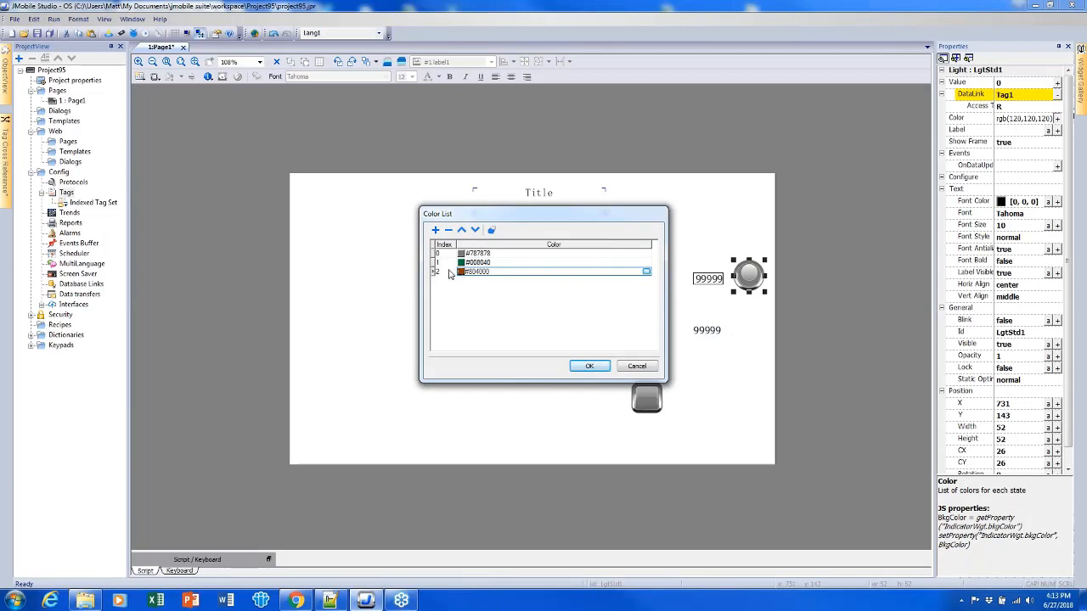
left_click(436, 273)
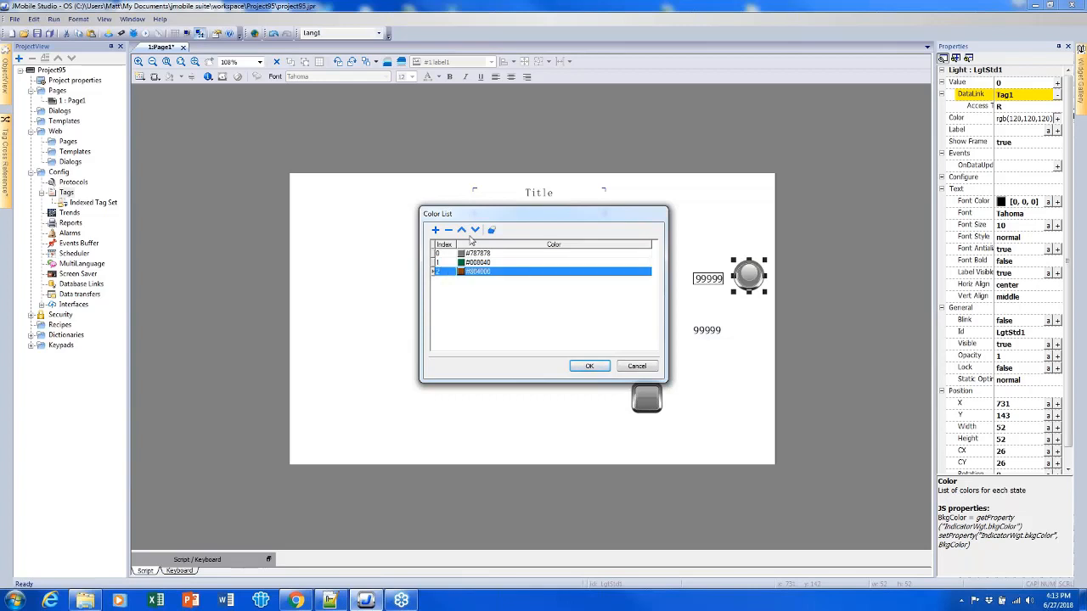
left_click(448, 230)
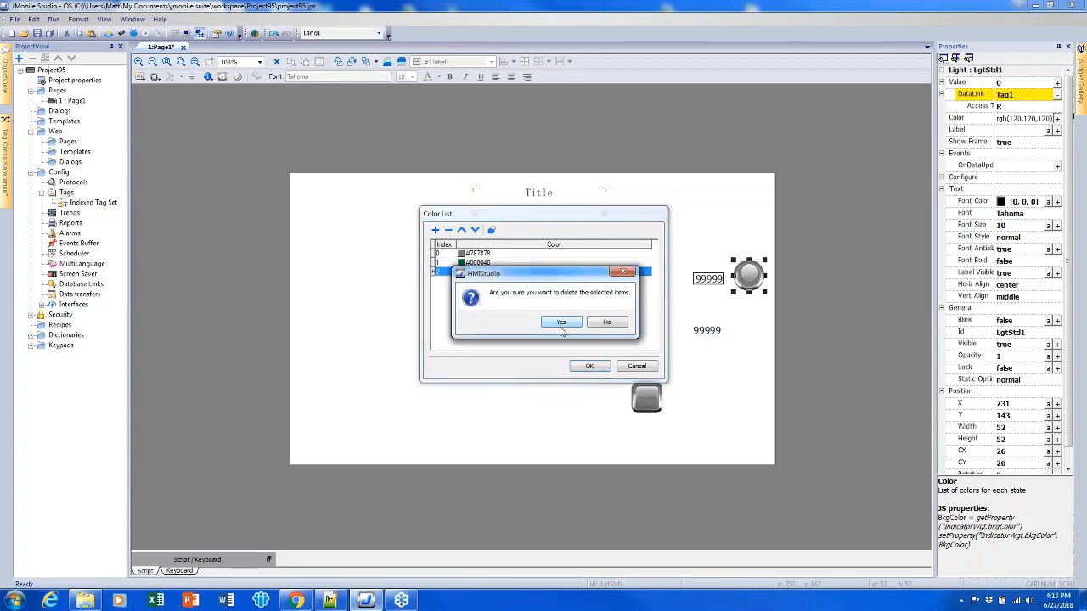
left_click(562, 321)
Accept the light's color list, save the page, and test the light in the simulator by operating the square button
left_click(605, 367)
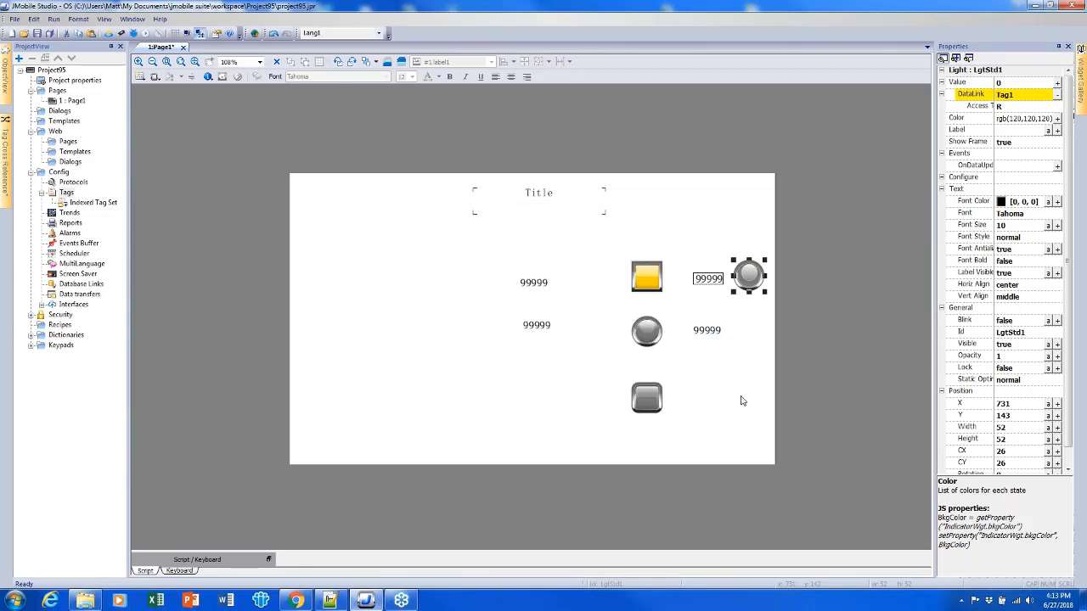
left_click(741, 397)
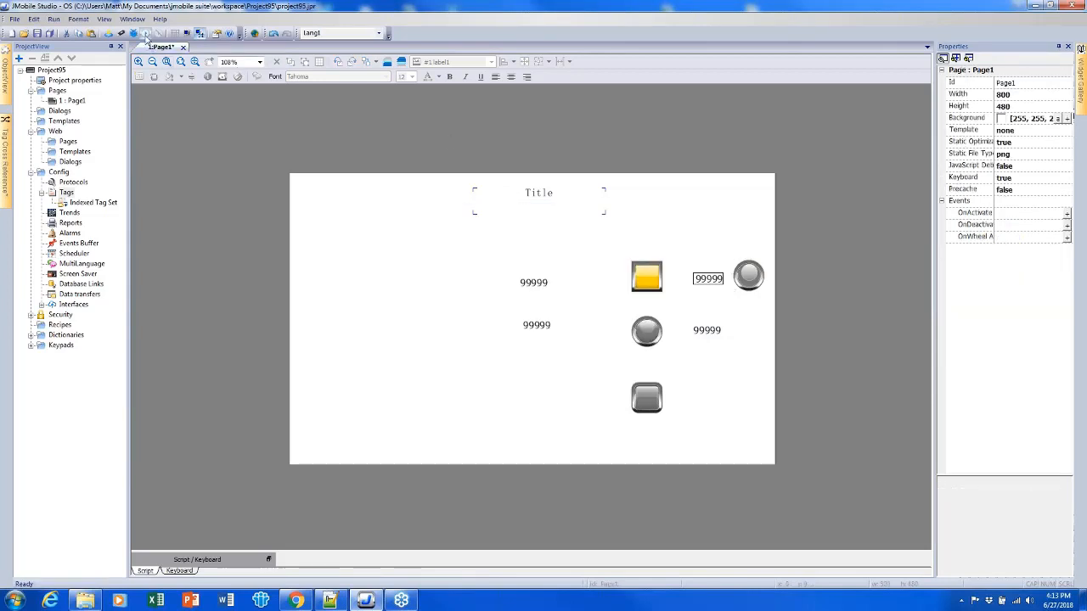
key("ctrl+s")
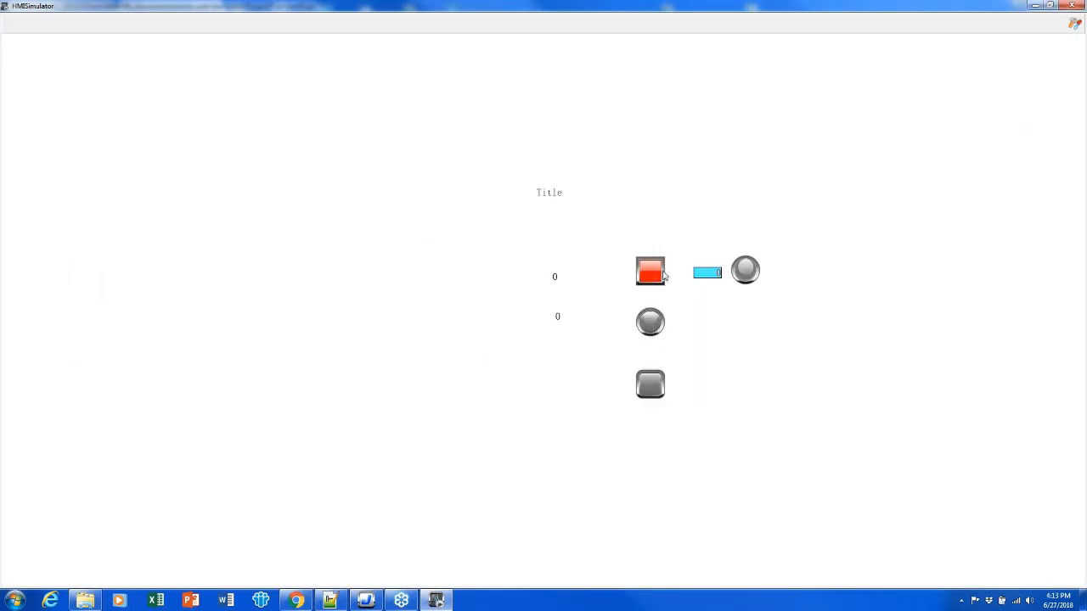
left_click(657, 266)
left_click(656, 267)
left_click(657, 271)
left_click(1072, 5)
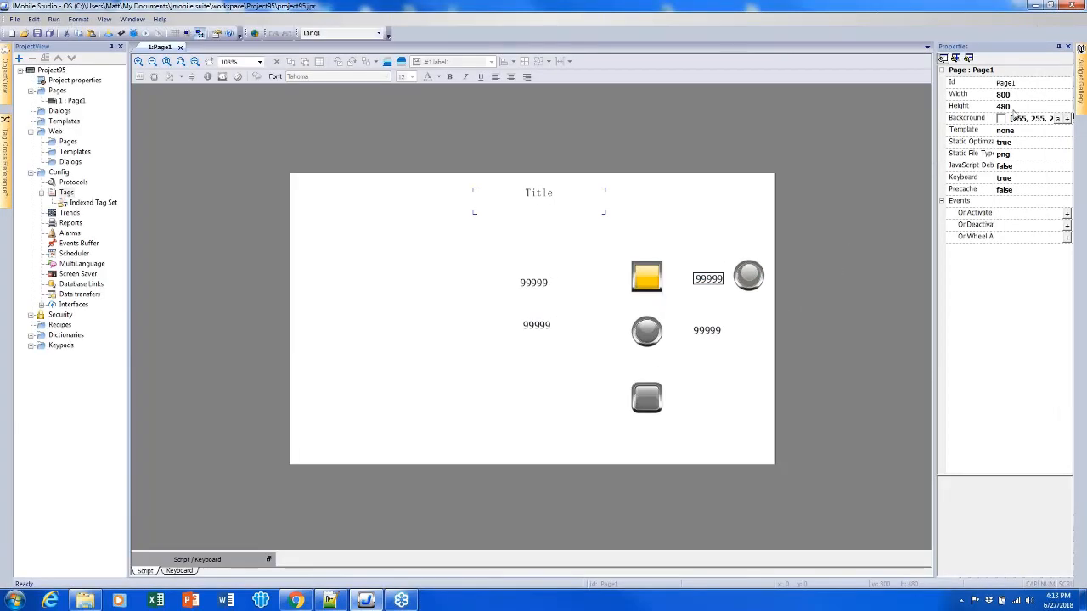
Place a Message widget below the two fields in the middle of the page and a numeric field just above it
mouse_move(1081, 76)
left_click(1033, 59)
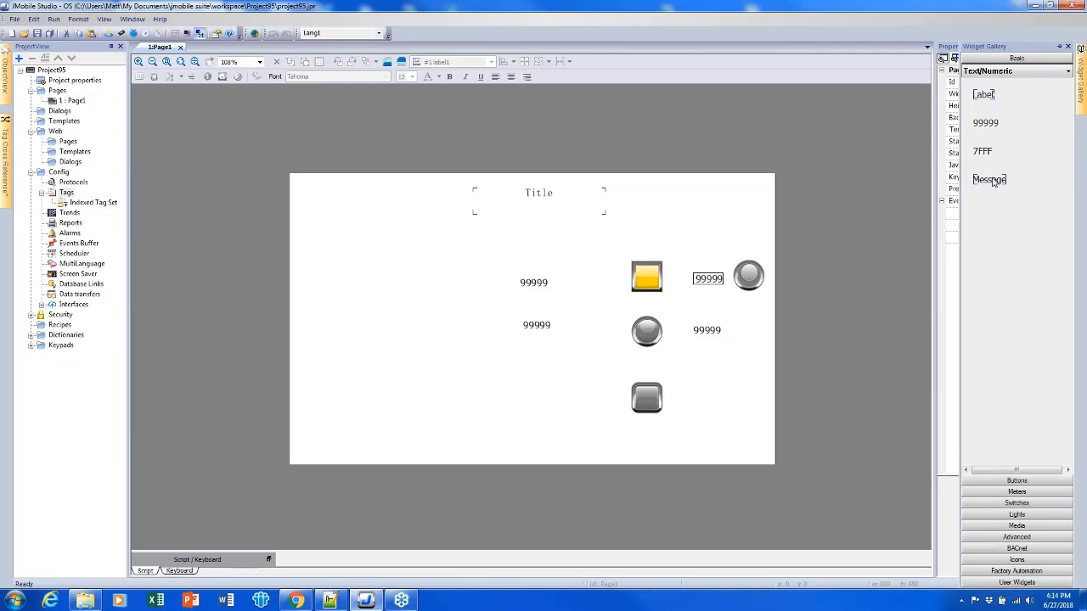
left_click_drag(994, 181, 538, 404)
mouse_move(1079, 74)
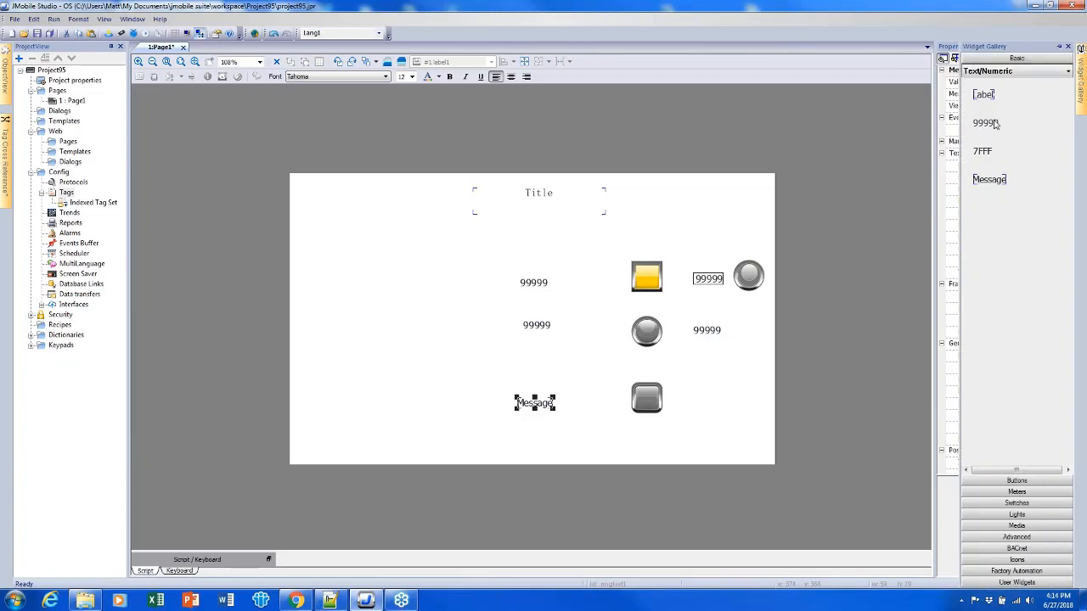
left_click_drag(996, 124, 539, 371)
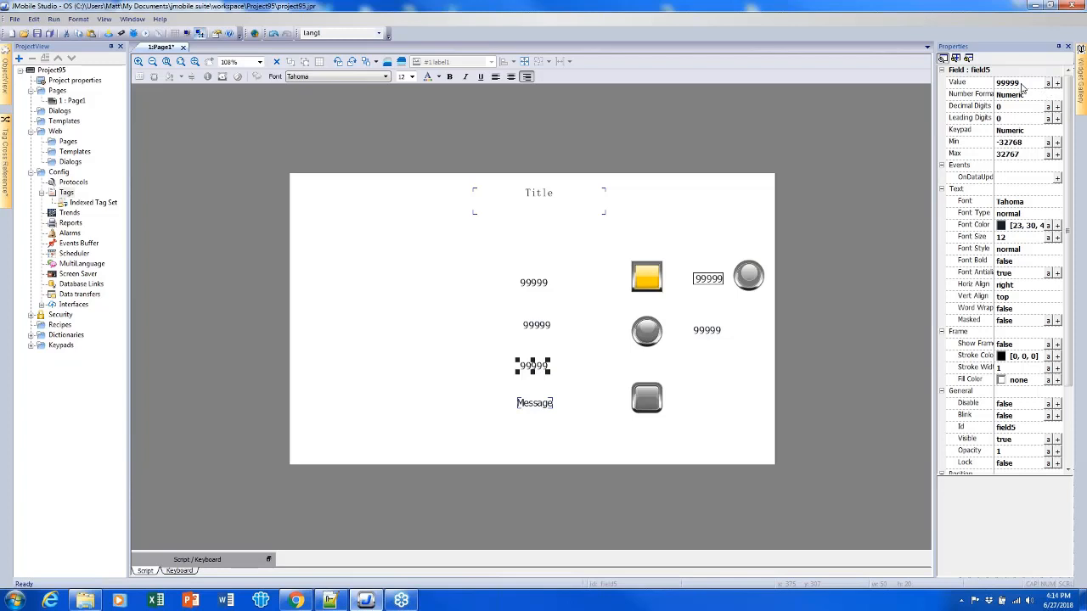
Link the value of the numeric field above the message to Tag7 with read/write access
left_click(1058, 84)
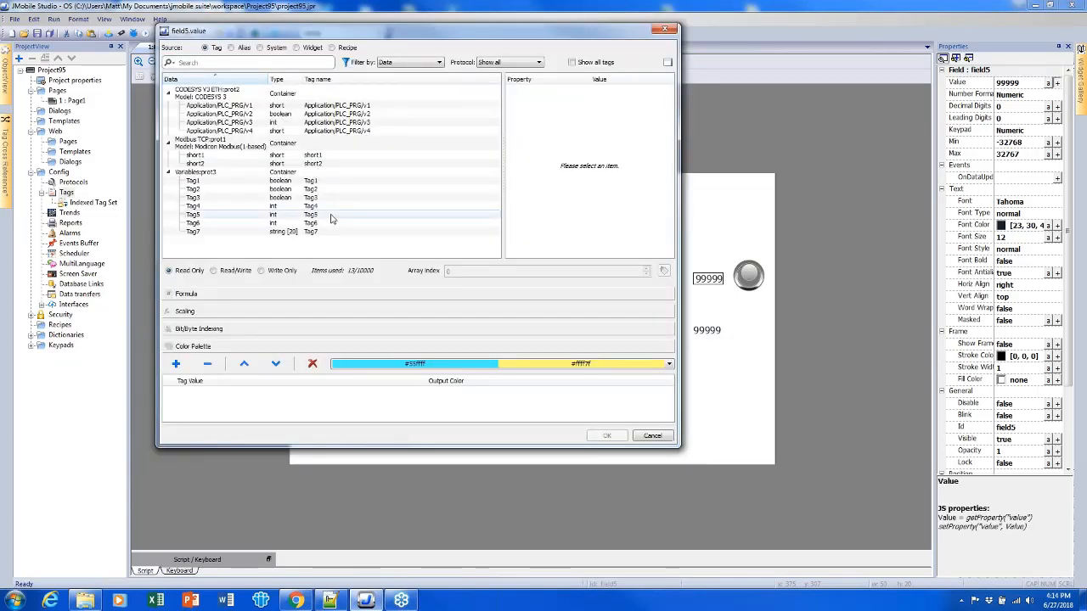
left_click(289, 232)
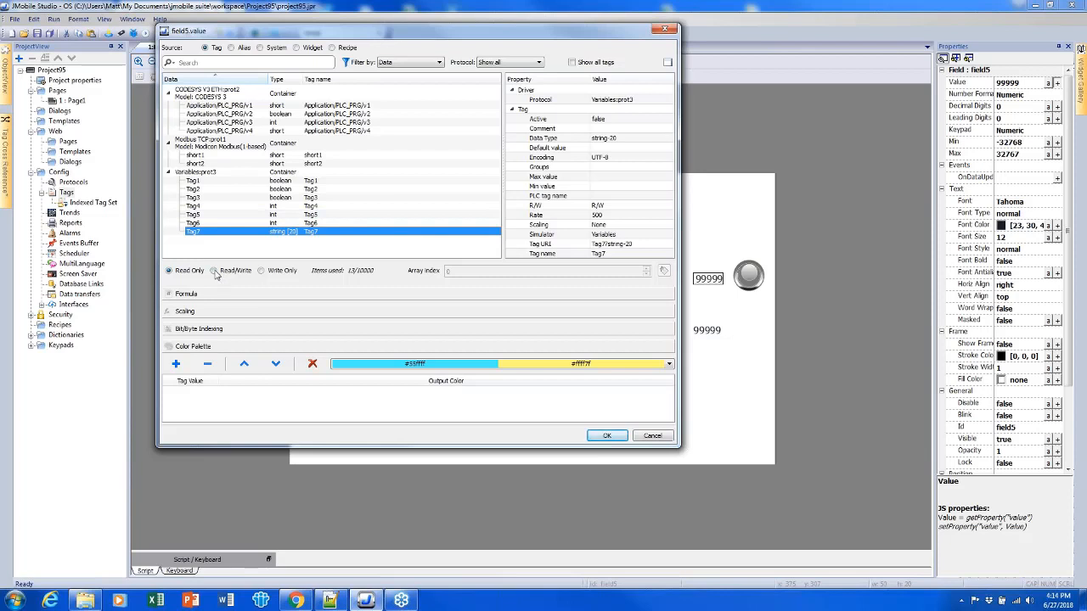
left_click(215, 271)
left_click(606, 436)
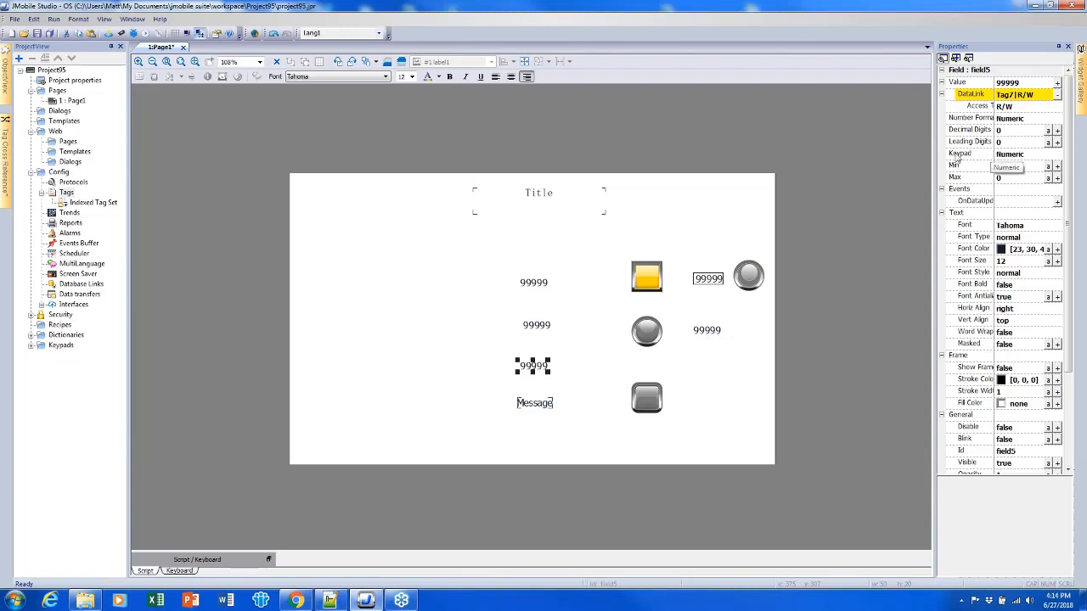
Set the Tag7 field's keypad to Alphabet and its number format to None
left_click(1020, 155)
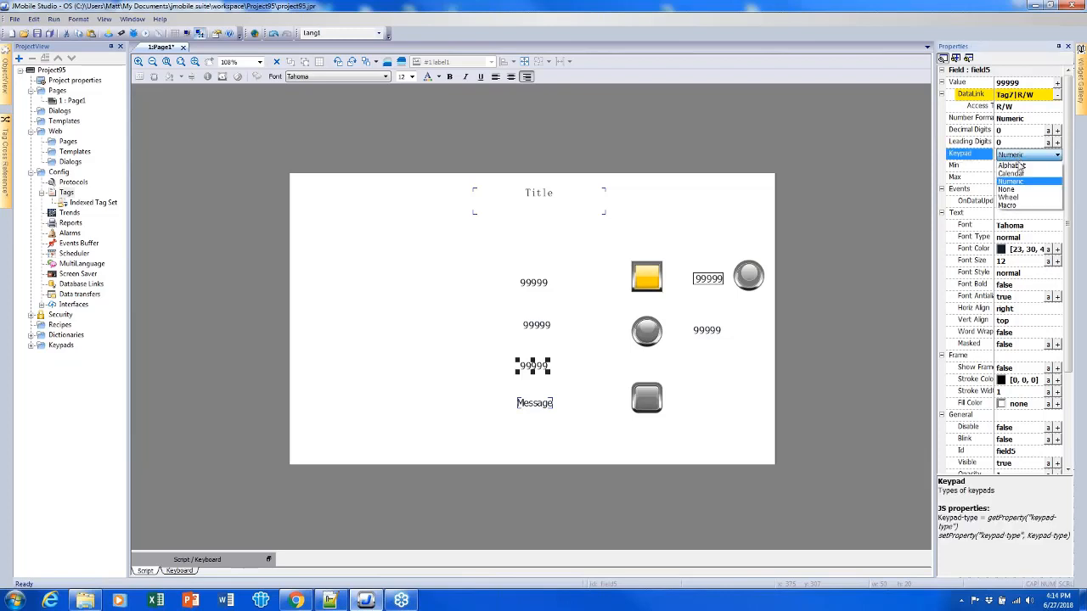
left_click(1038, 167)
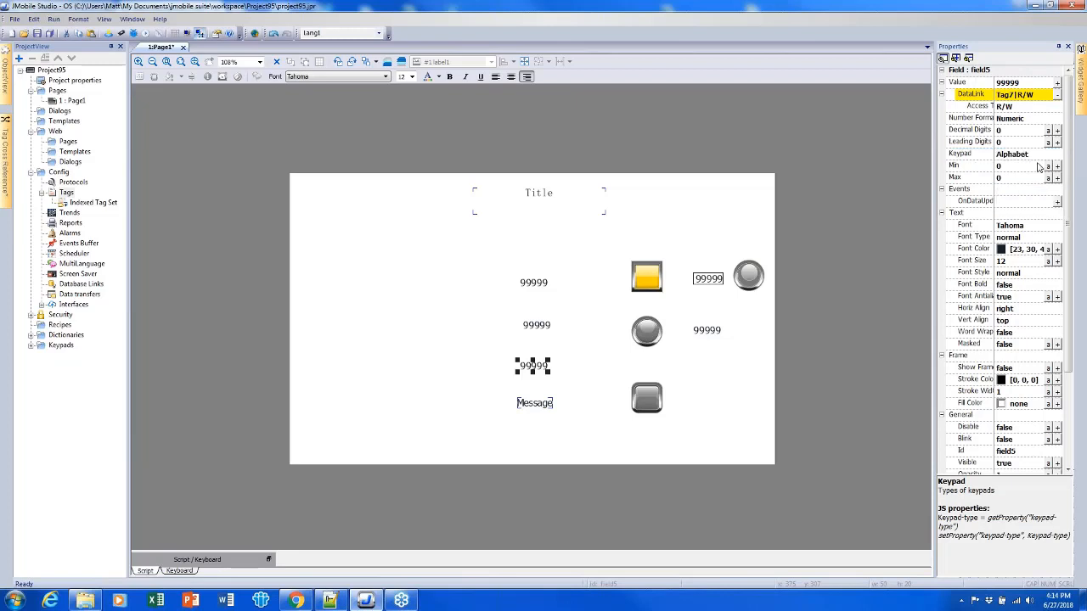
left_click(1007, 121)
left_click(1009, 129)
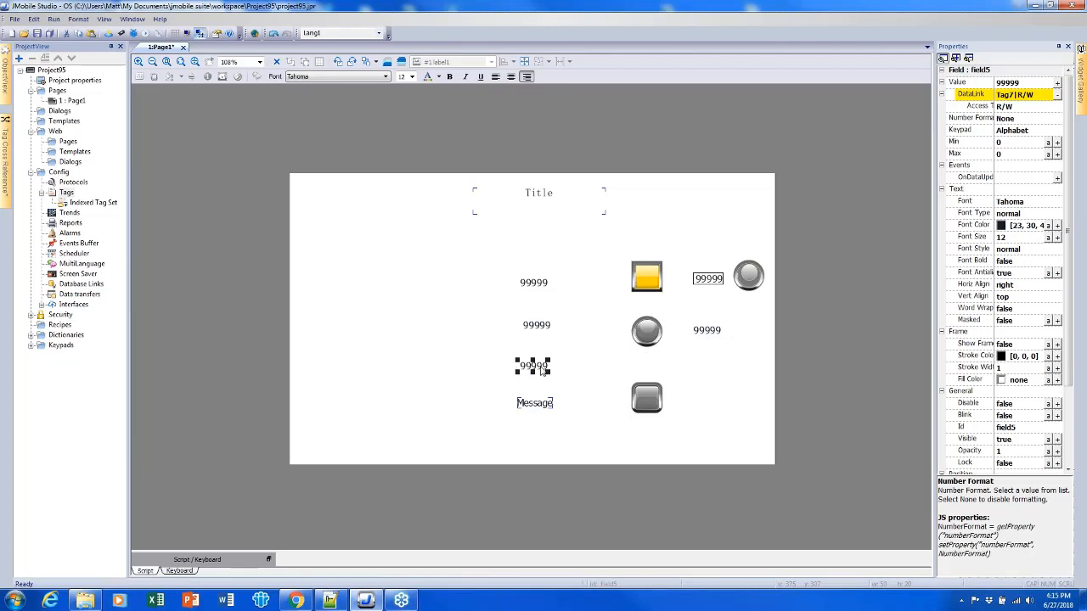
Show a frame around the Tag7 field and widen it so that it fits longer text
left_click(1011, 344)
left_click(1009, 356)
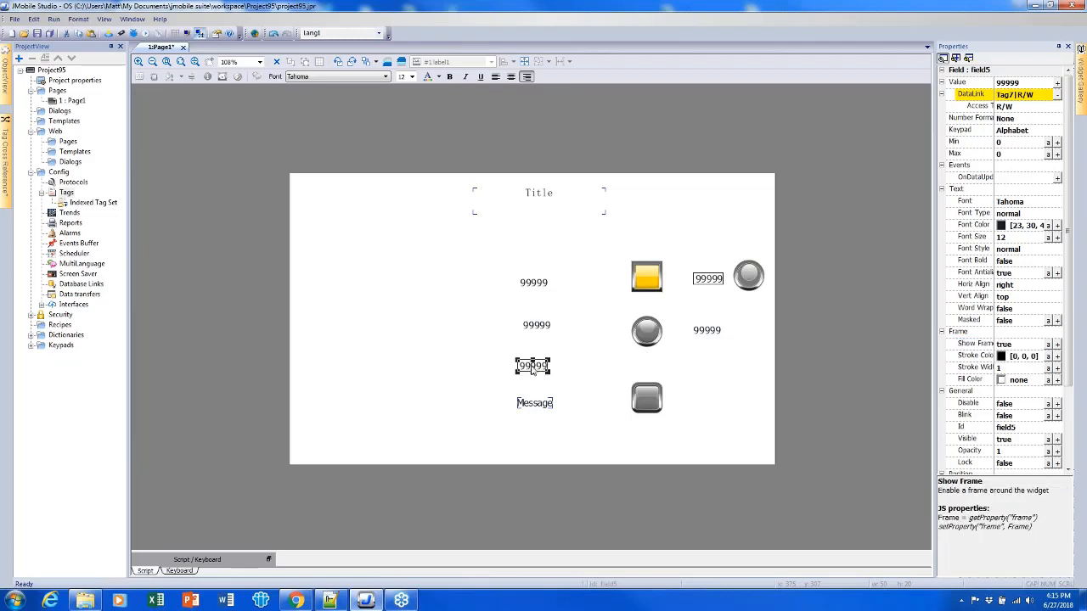
mouse_move(533, 367)
left_mouse_down()
mouse_move(549, 366)
mouse_move(444, 348)
mouse_move(531, 372)
left_mouse_up()
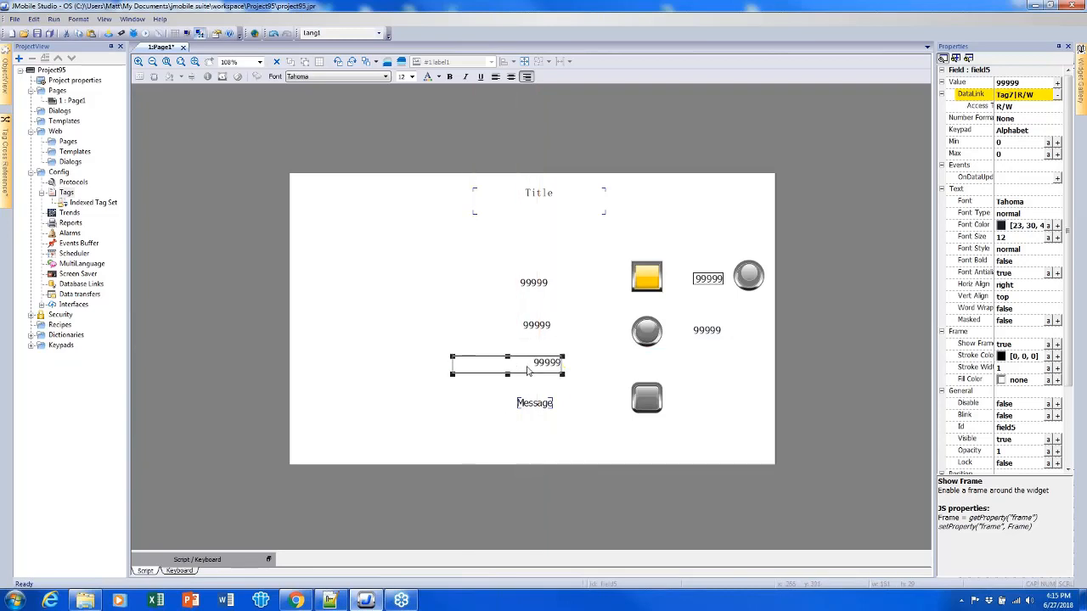
Save the page and test the framed string field in the simulator by entering a few characters on the on-screen keyboard
left_click(148, 34)
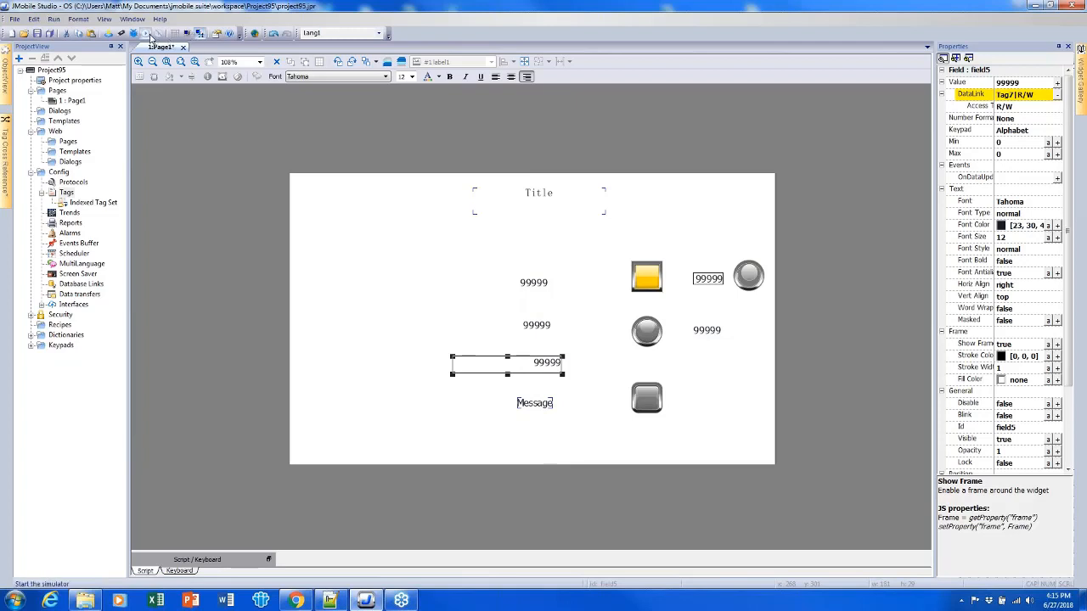
key("Return")
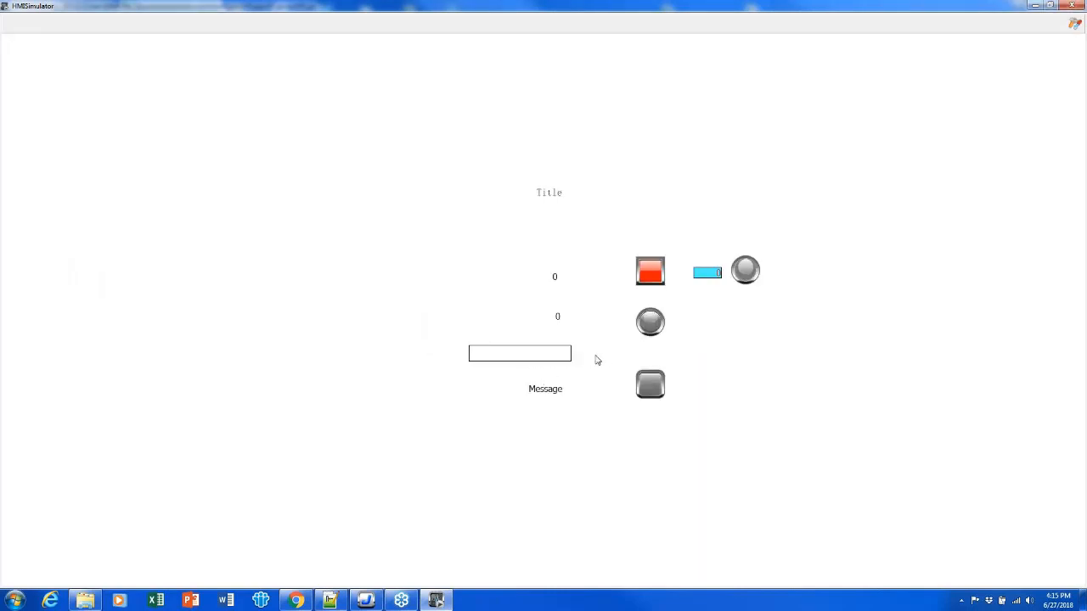
left_click(554, 360)
left_click(553, 427)
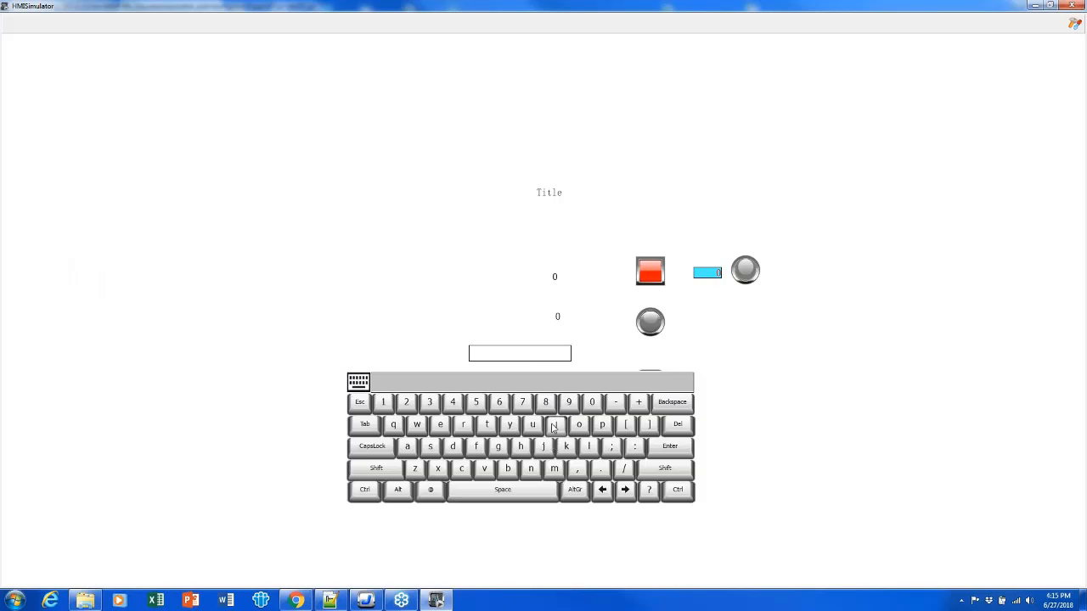
left_click(552, 427)
left_click(552, 427)
left_click(552, 427)
left_click(671, 447)
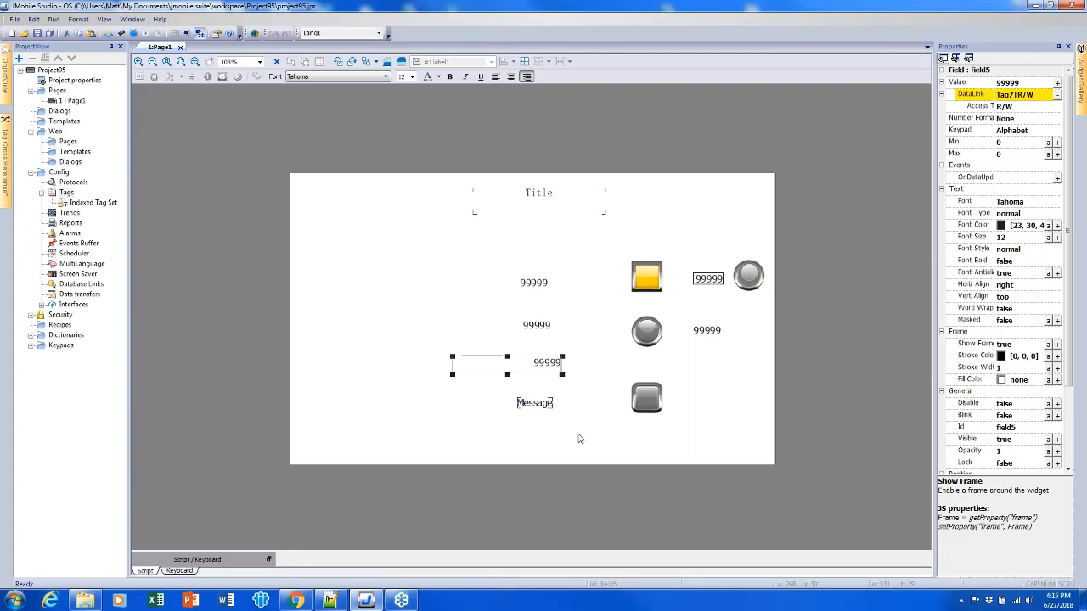
Define the Message widget's texts as "Off" for index 0 and "On" for index 1
left_click(578, 438)
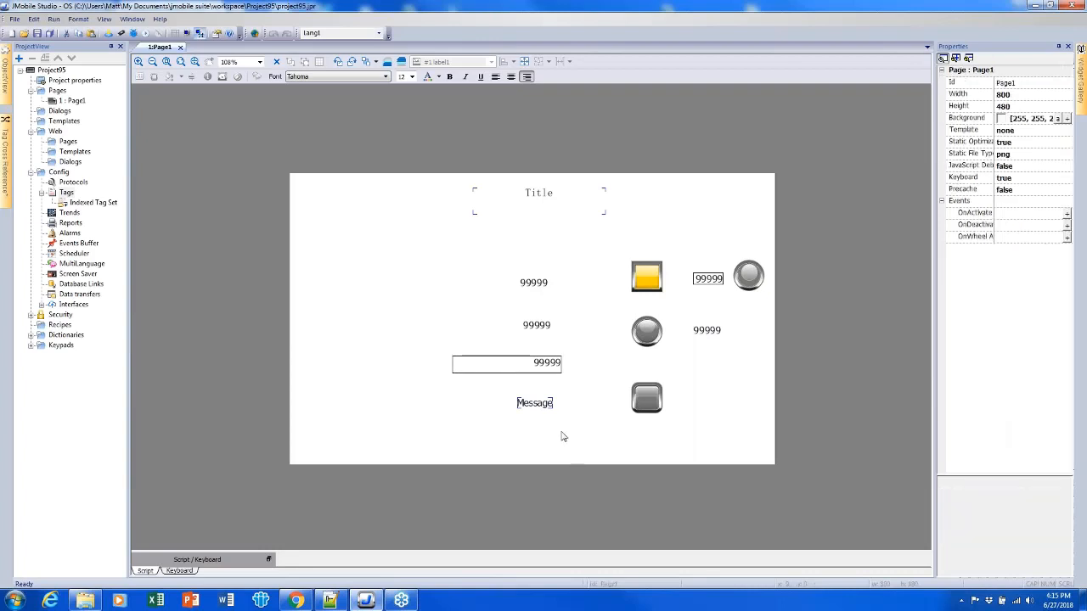
left_click(542, 408)
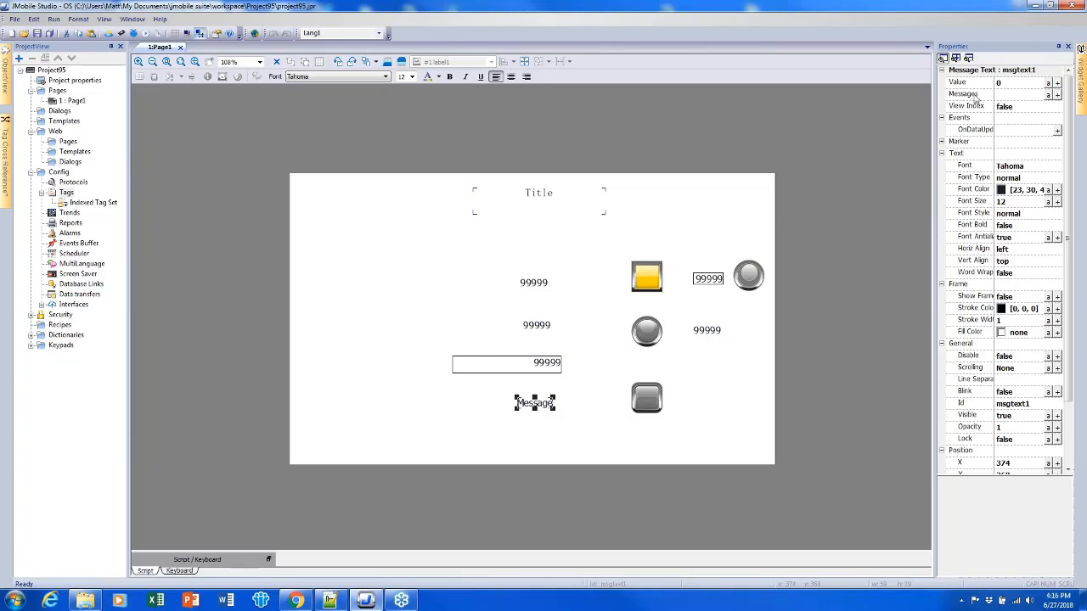
left_click(1061, 97)
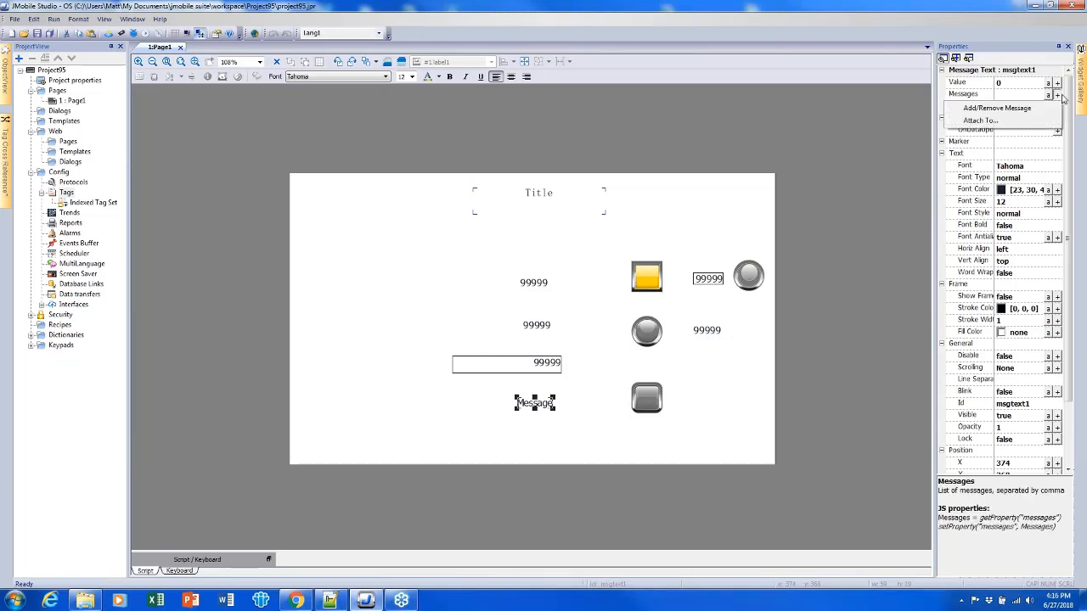
left_click(979, 110)
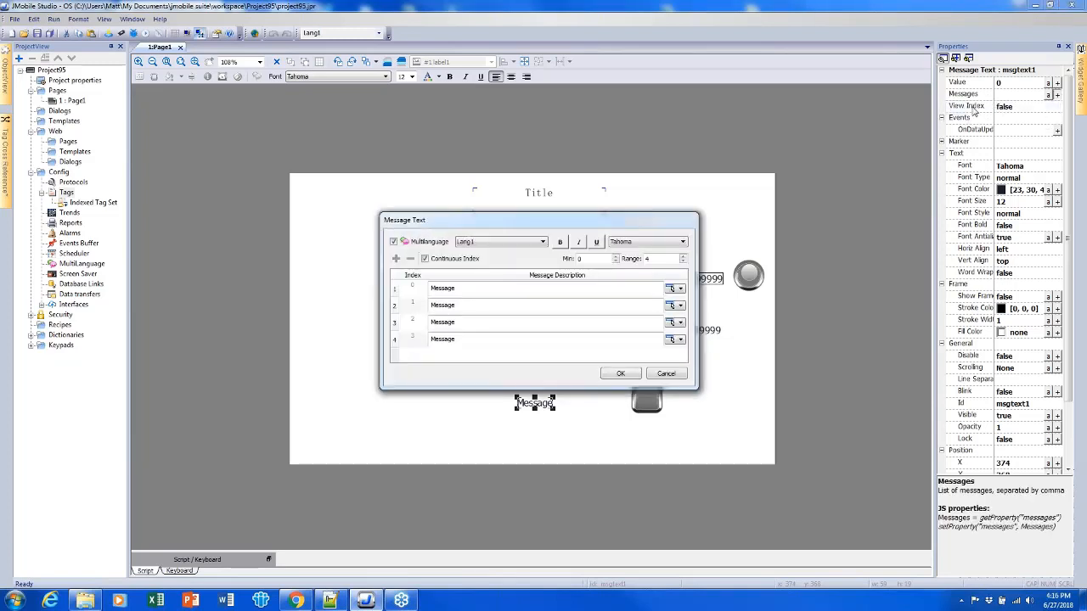
double_click(465, 287)
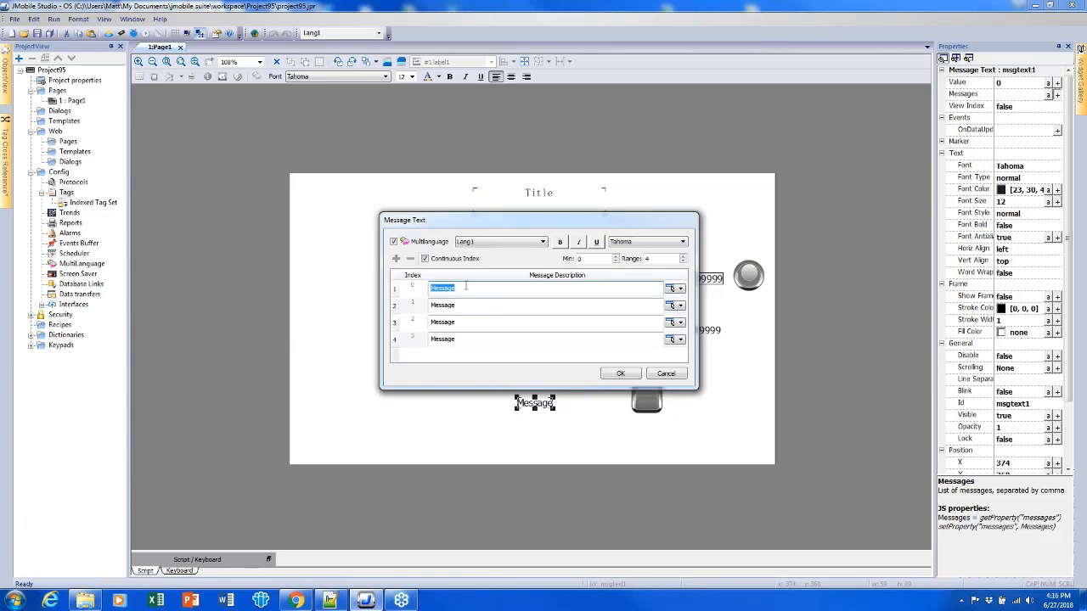
type("0")
double_click(454, 308)
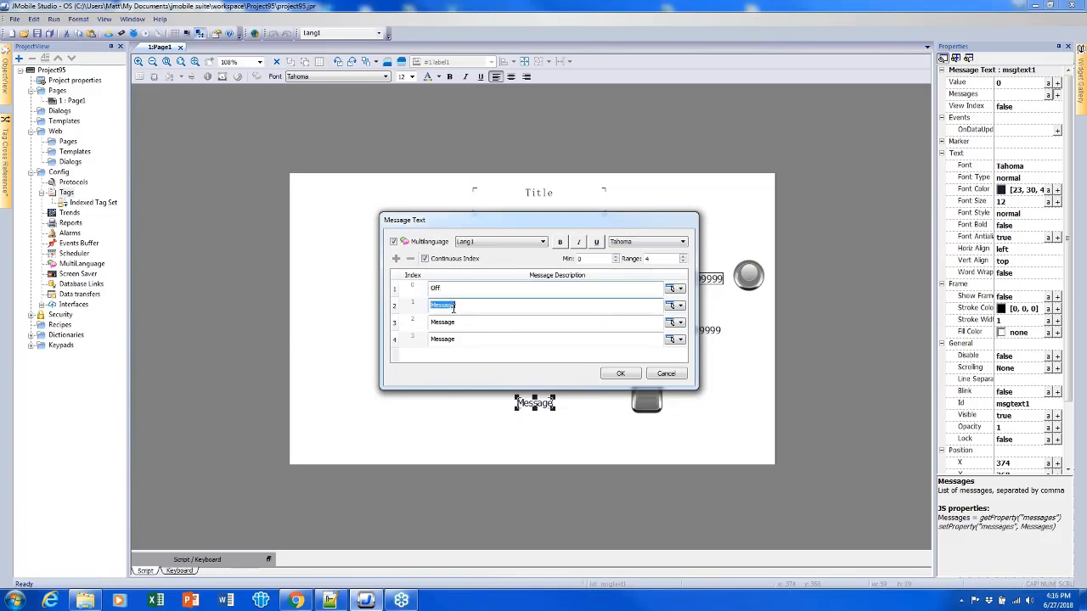
type("O")
Reduce the message list's range to 2 and turn off its continuous index
left_click(682, 262)
left_click(682, 262)
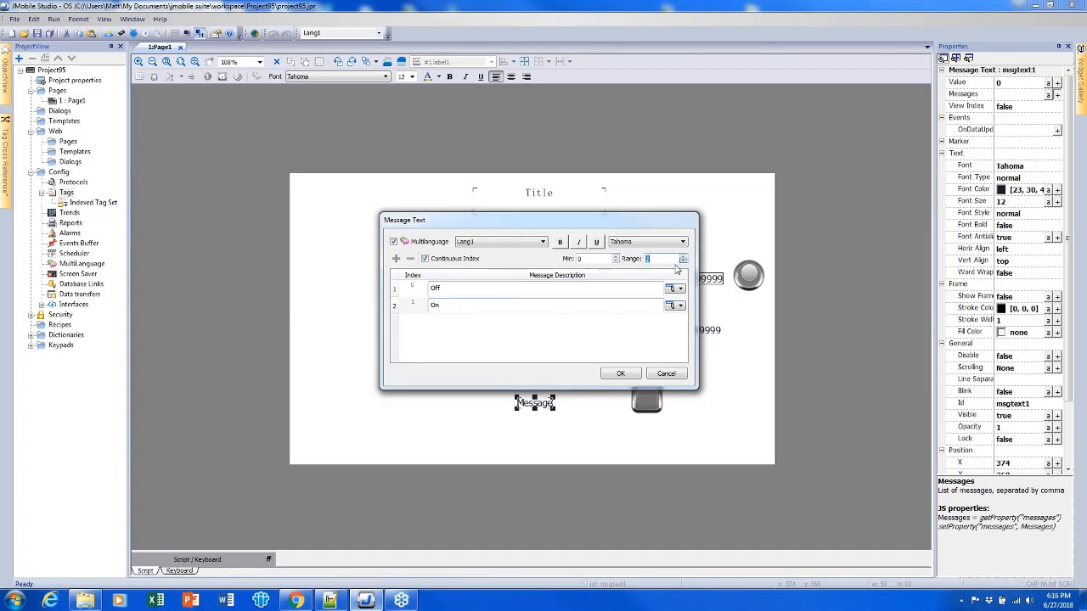
left_click(426, 260)
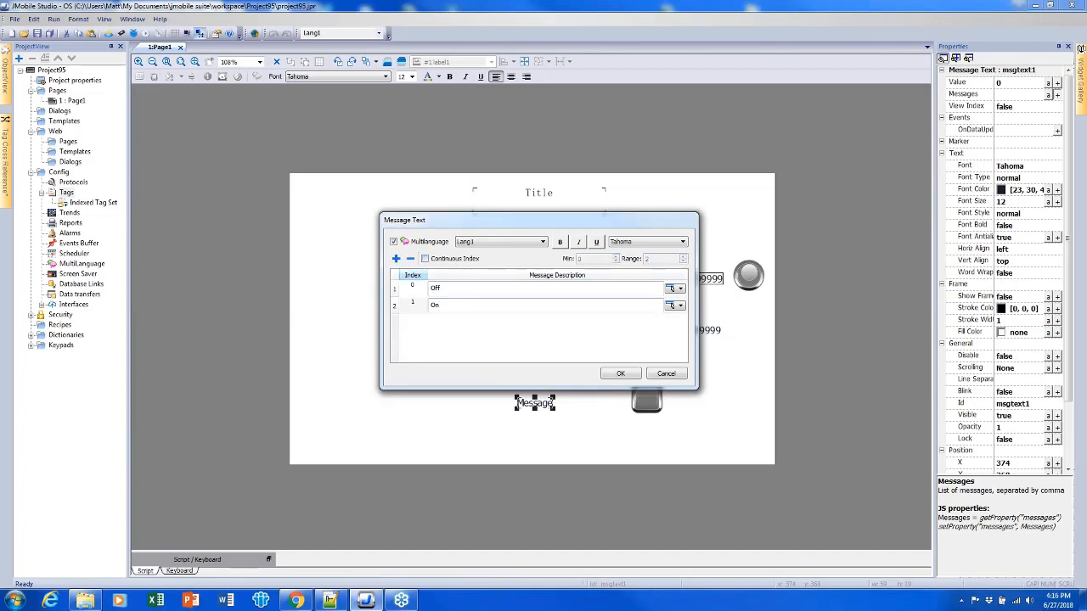
Add a third message row, give it a different index number, and delete the row again
left_click(396, 260)
left_click(412, 325)
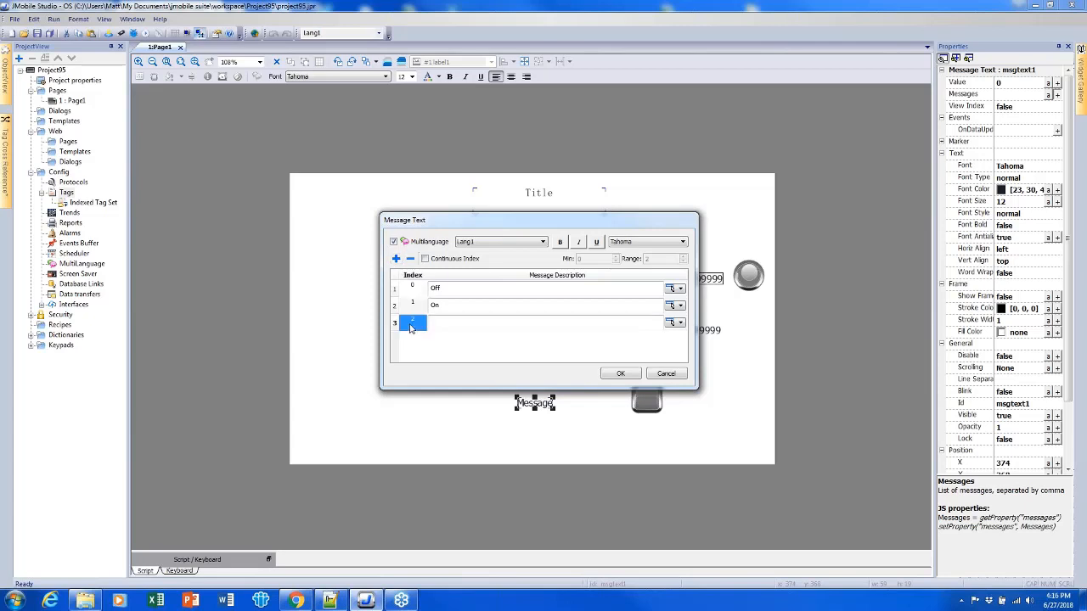
left_click(411, 327)
key("Return")
left_click(397, 324)
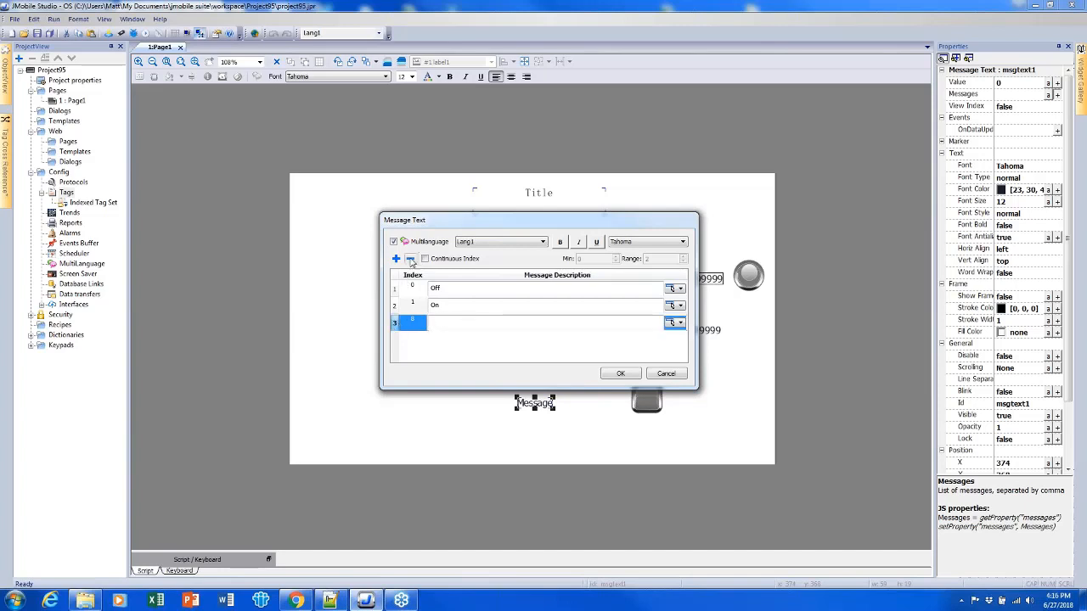
left_click(411, 260)
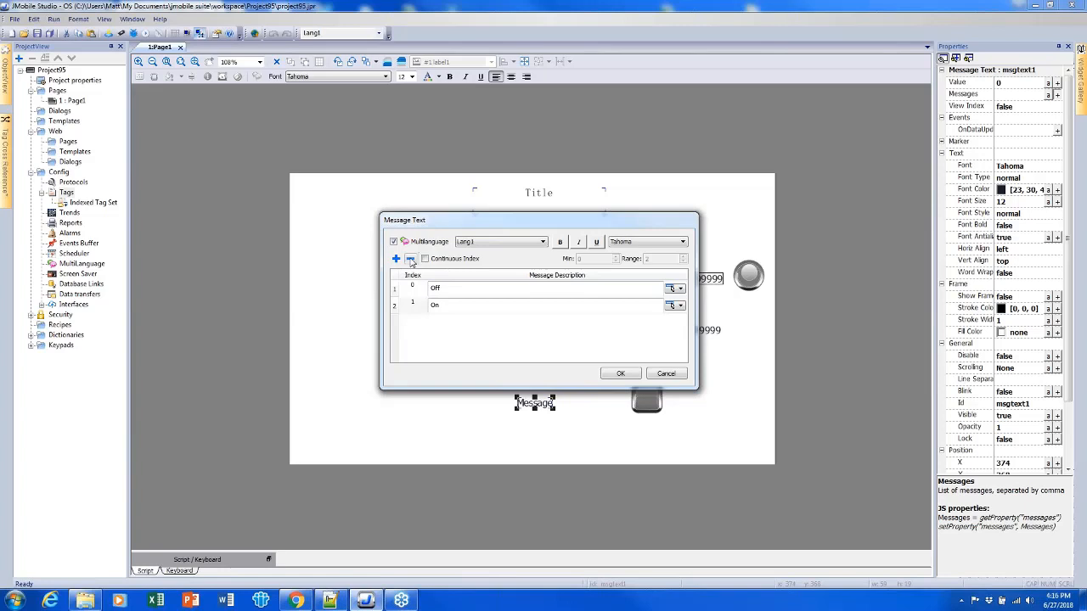
Accept the message list, link the message's value to Tag1, and move the widget just above the yellow square button
left_click(619, 375)
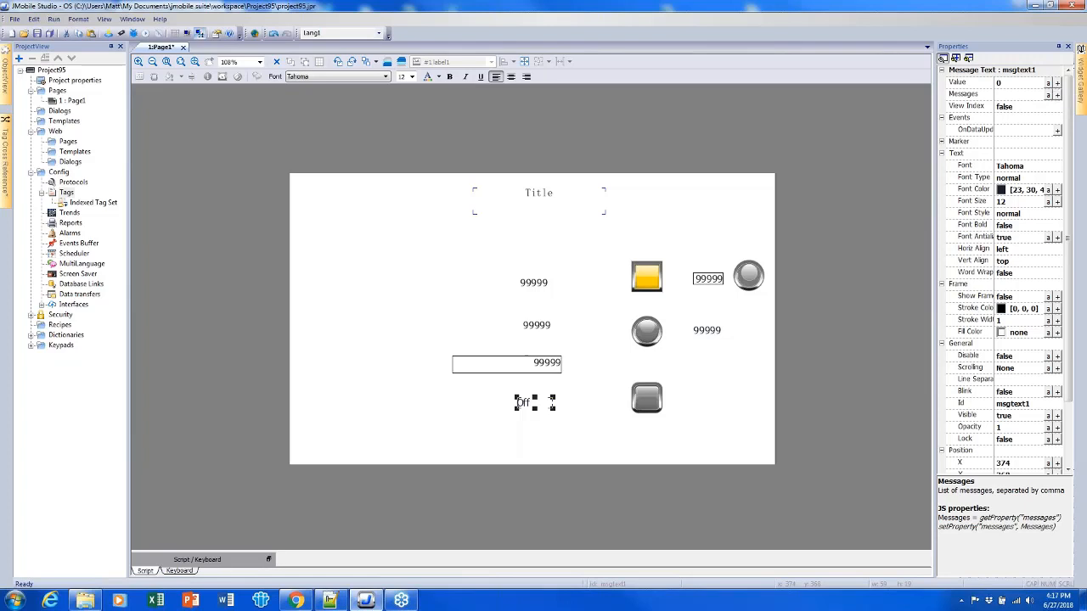
left_click(1057, 83)
left_click(357, 181)
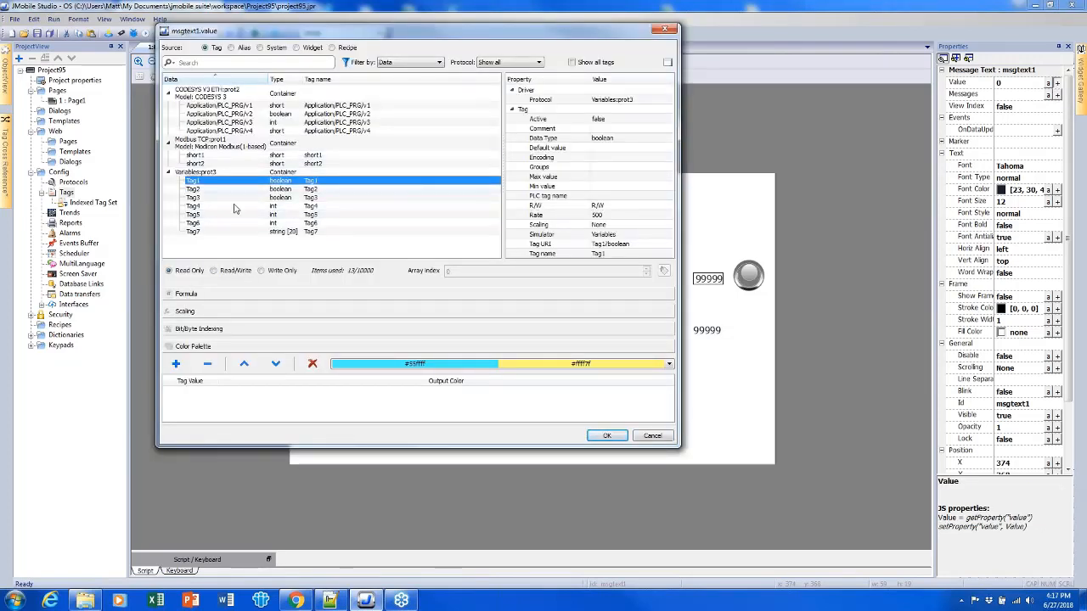
key("Return")
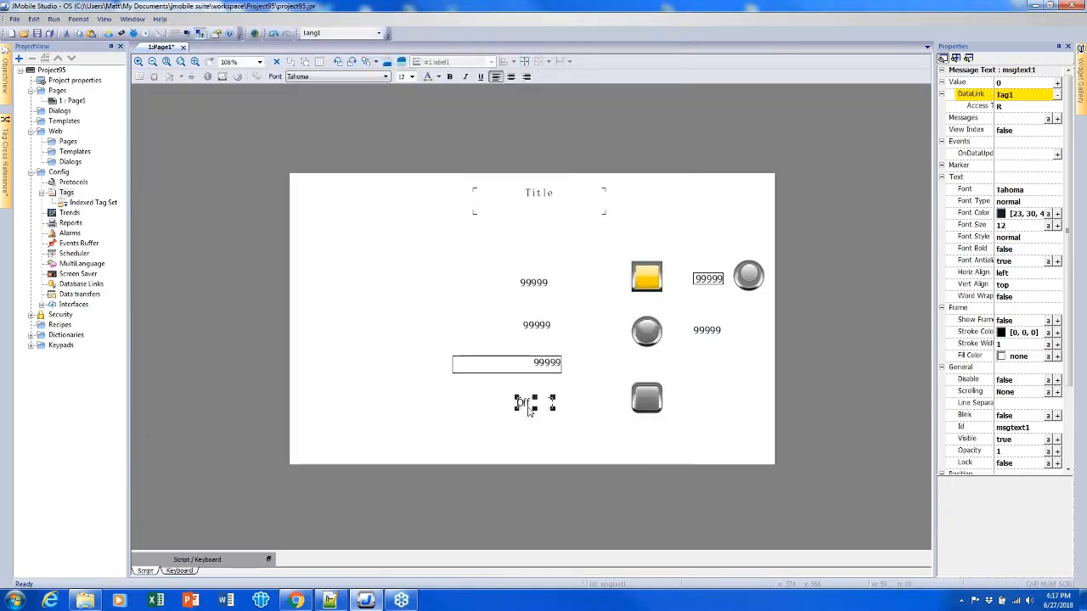
left_click_drag(534, 408, 647, 249)
left_click(564, 285)
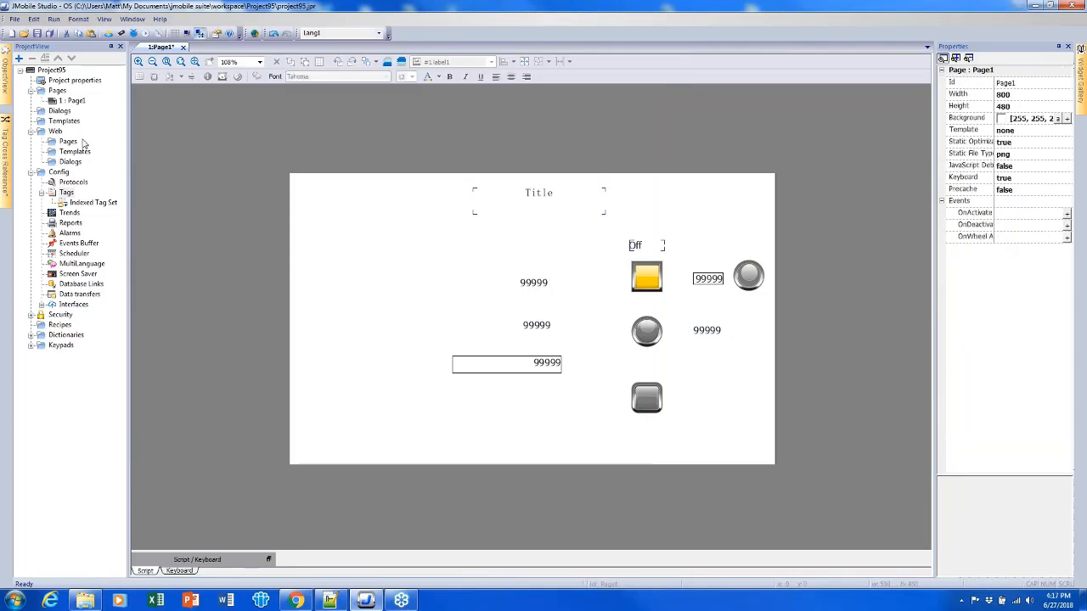
Save the page and test the Off/On message in the simulator by operating the square button repeatedly
left_click(145, 33)
key("Return")
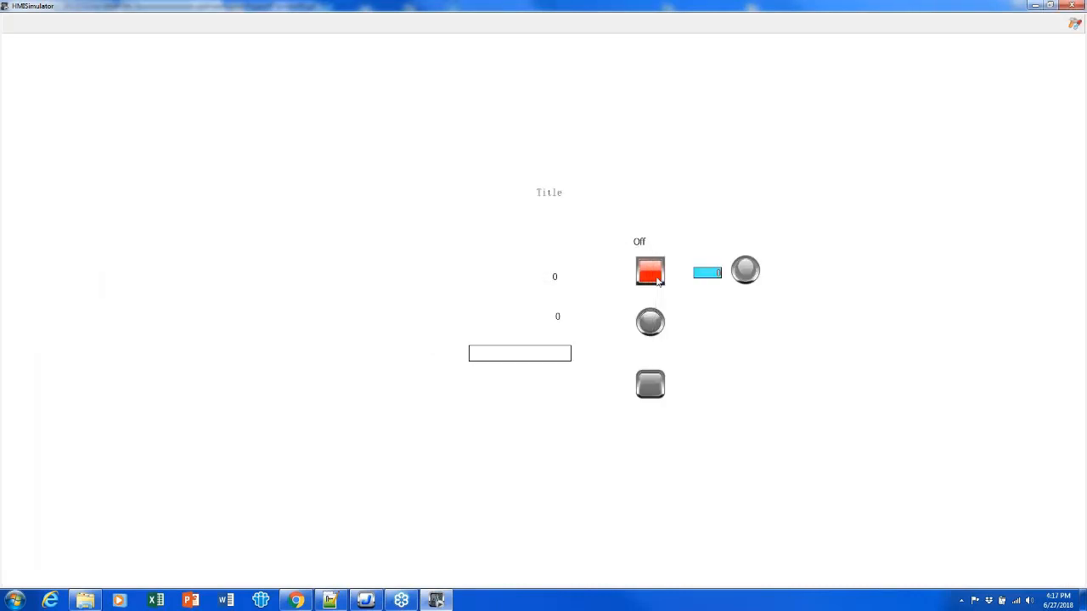
left_click(658, 277)
left_click(658, 277)
left_click(658, 277)
left_click(659, 276)
left_click(658, 277)
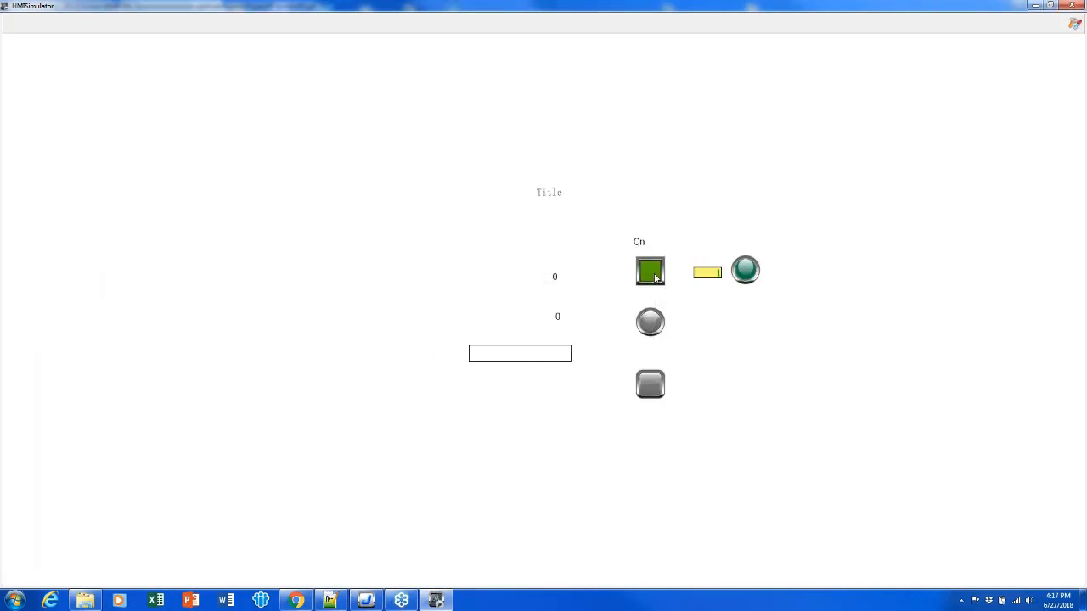
left_click(659, 277)
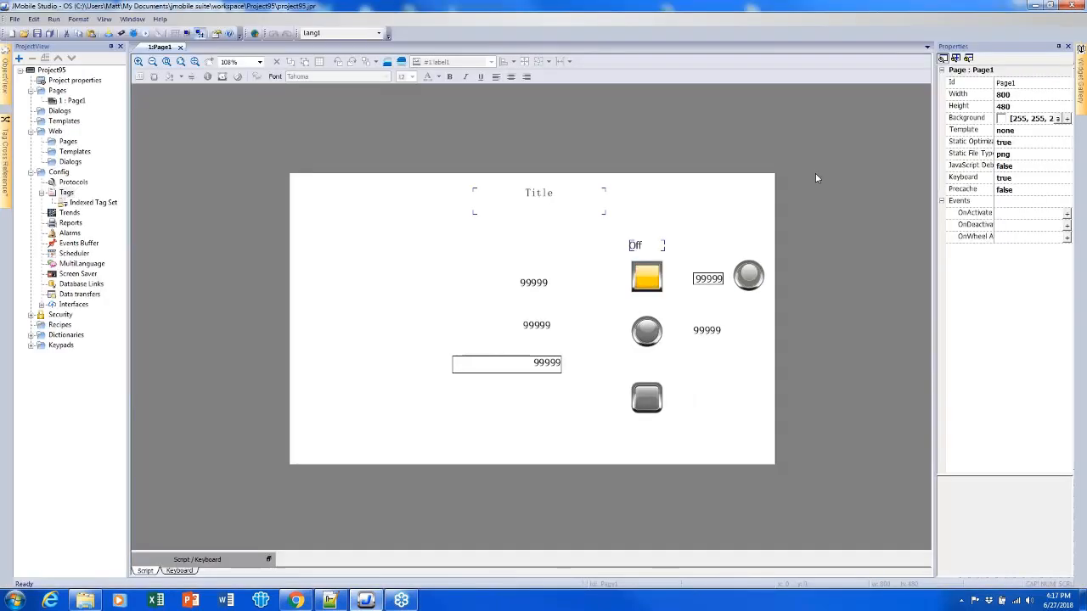
Try the label "text" on the yellow square button below the message
left_click(639, 246)
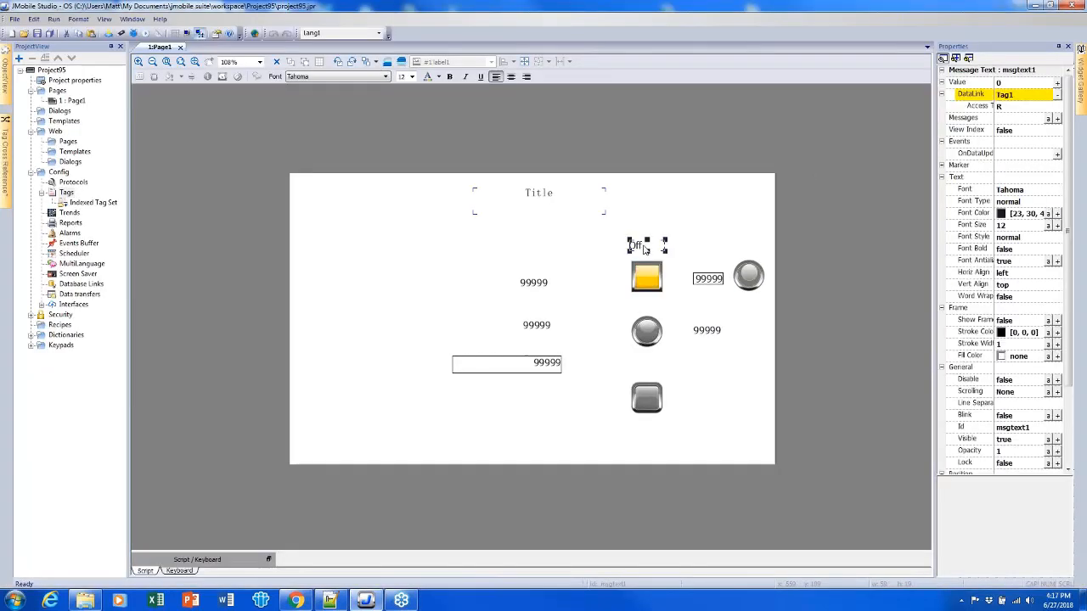
mouse_move(645, 249)
left_mouse_down()
mouse_move(650, 274)
mouse_move(643, 247)
left_mouse_up()
left_click(646, 281)
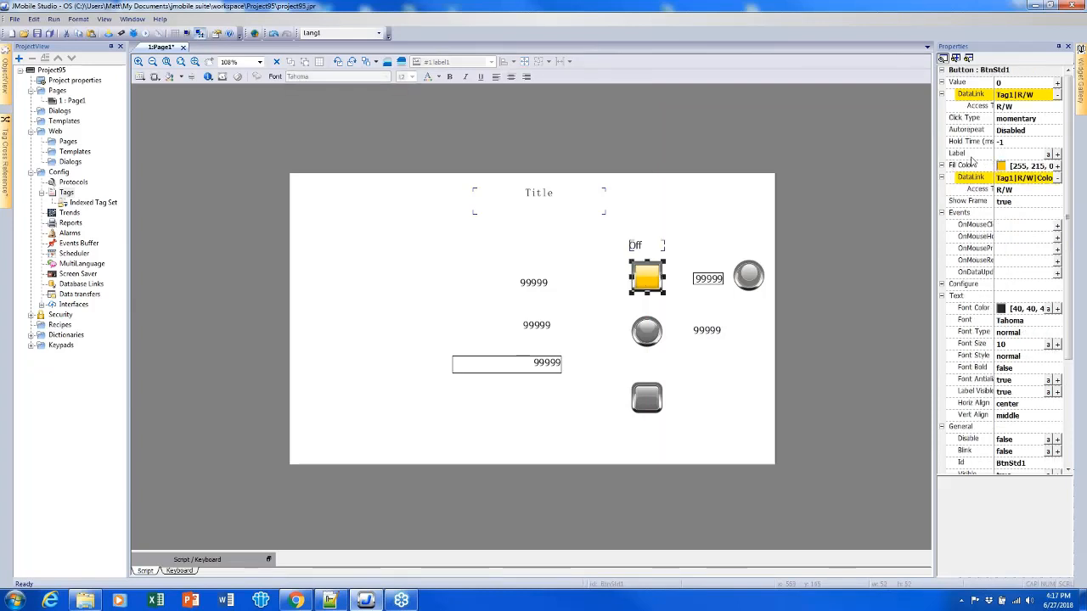
left_click(1016, 155)
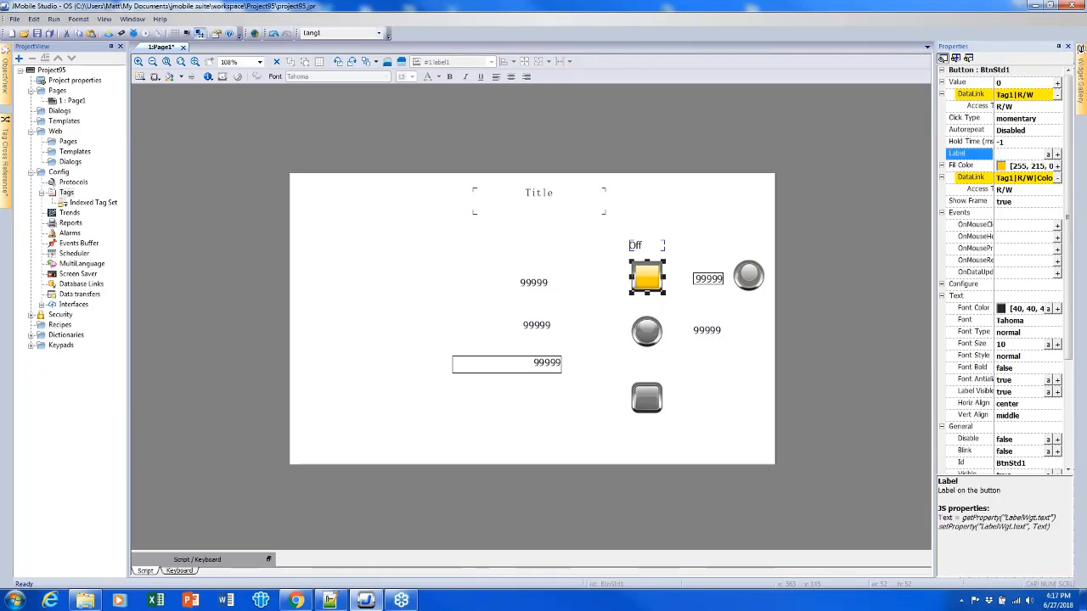
type("text")
key("Return")
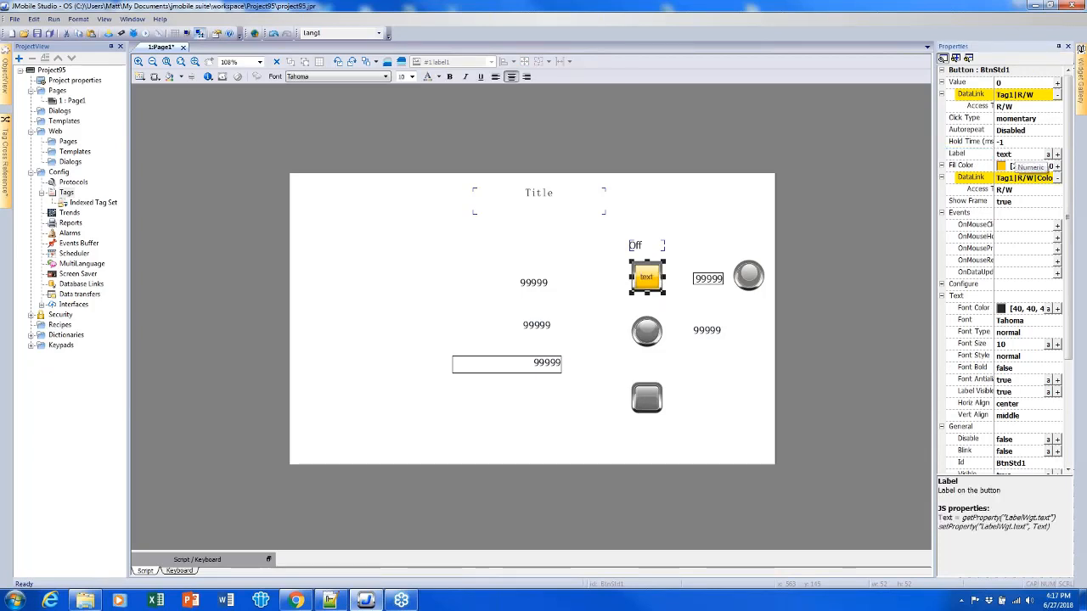
left_click(775, 227)
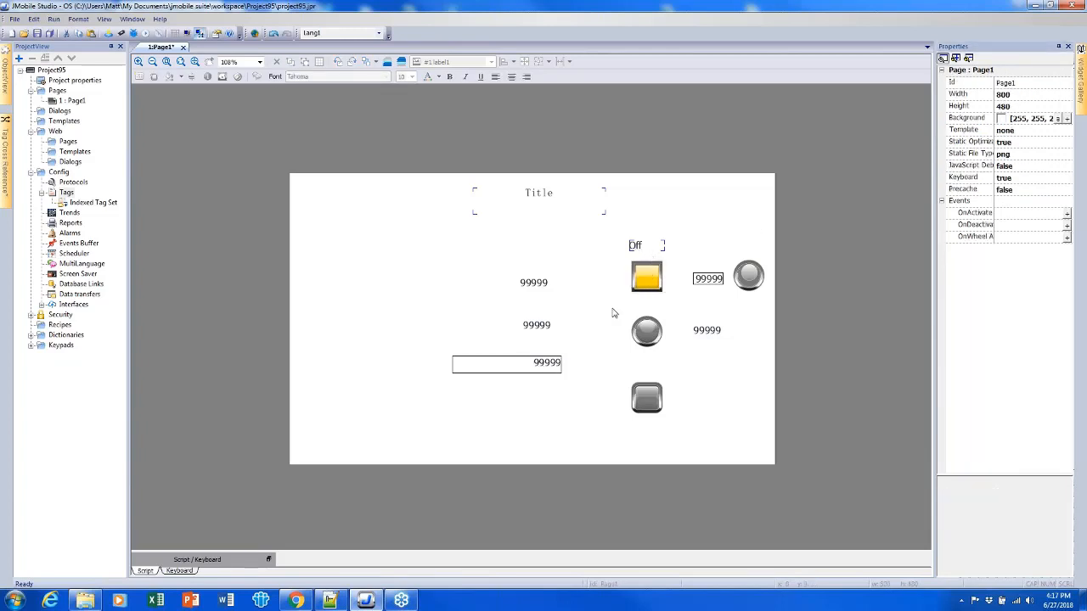
Center-align the Off message text and move it onto the yellow square button
left_click(648, 250)
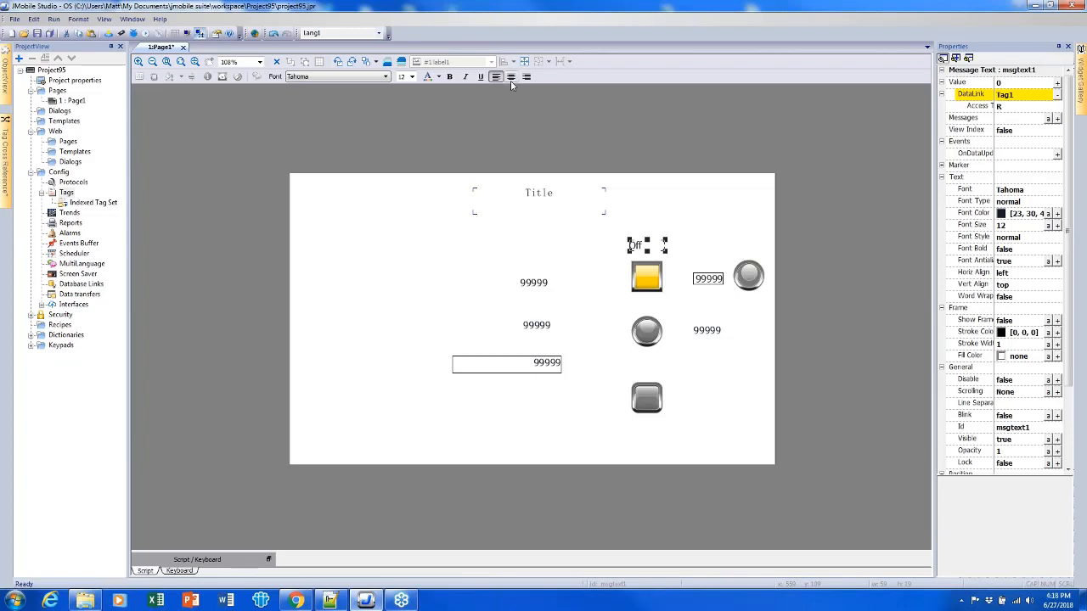
left_click(511, 76)
left_click(678, 235)
left_click(647, 246)
left_click_drag(651, 251, 648, 282)
left_click(681, 263)
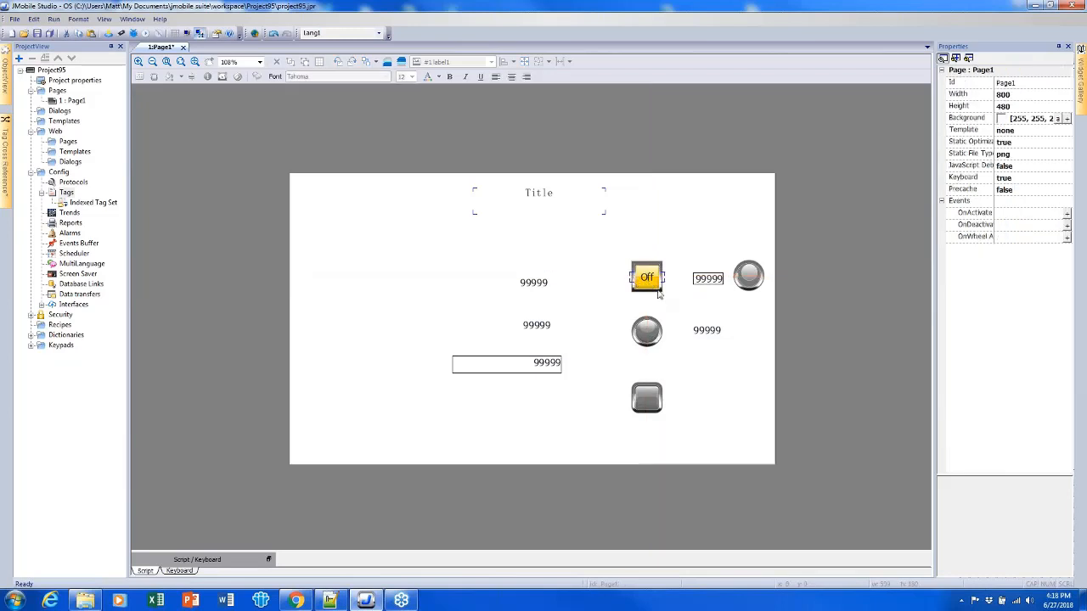
Select the yellow square button together with its Off message and group them
left_click_drag(682, 308, 575, 230)
left_click(659, 267)
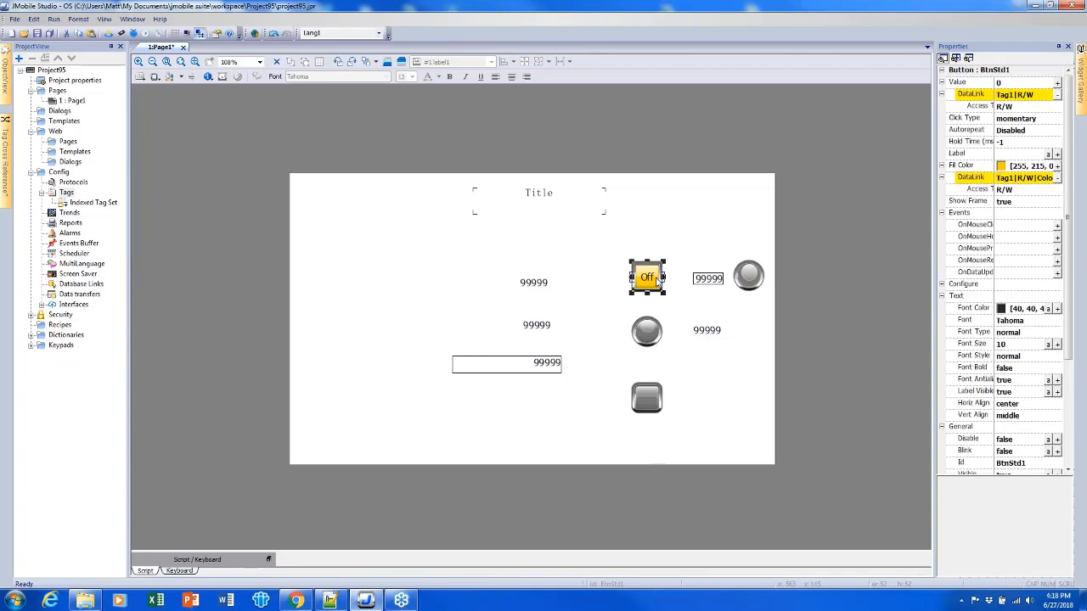
left_click(656, 281)
left_click(677, 311)
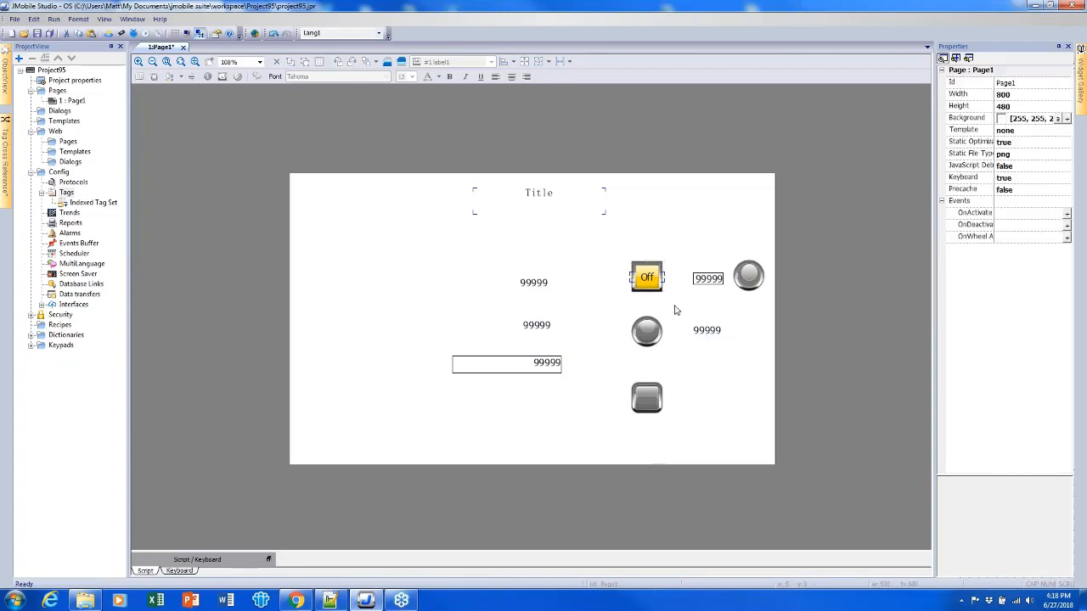
left_click_drag(601, 248, 673, 306)
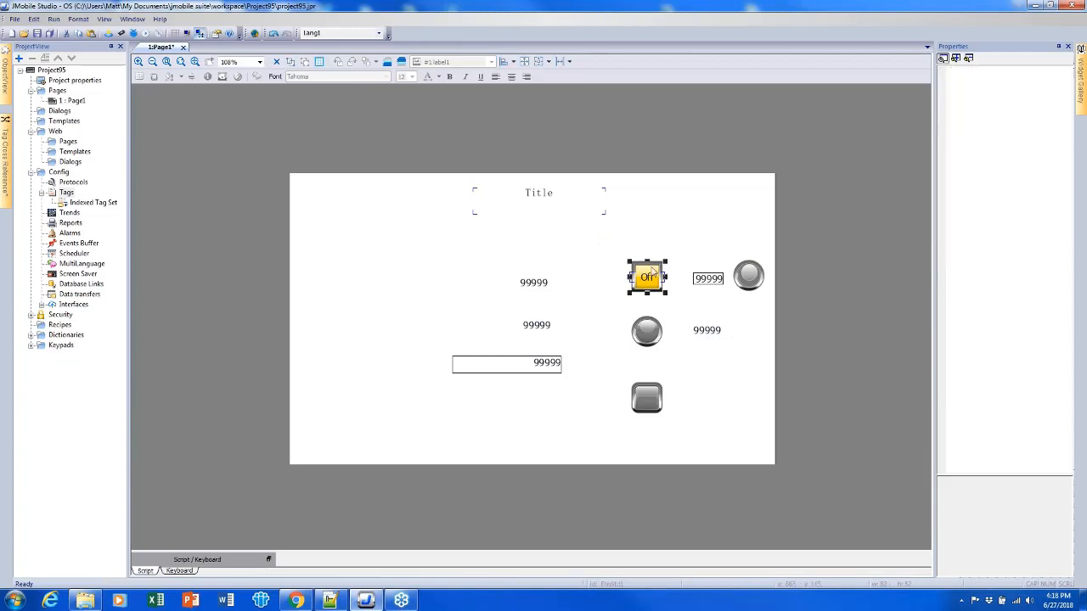
right_click(652, 271)
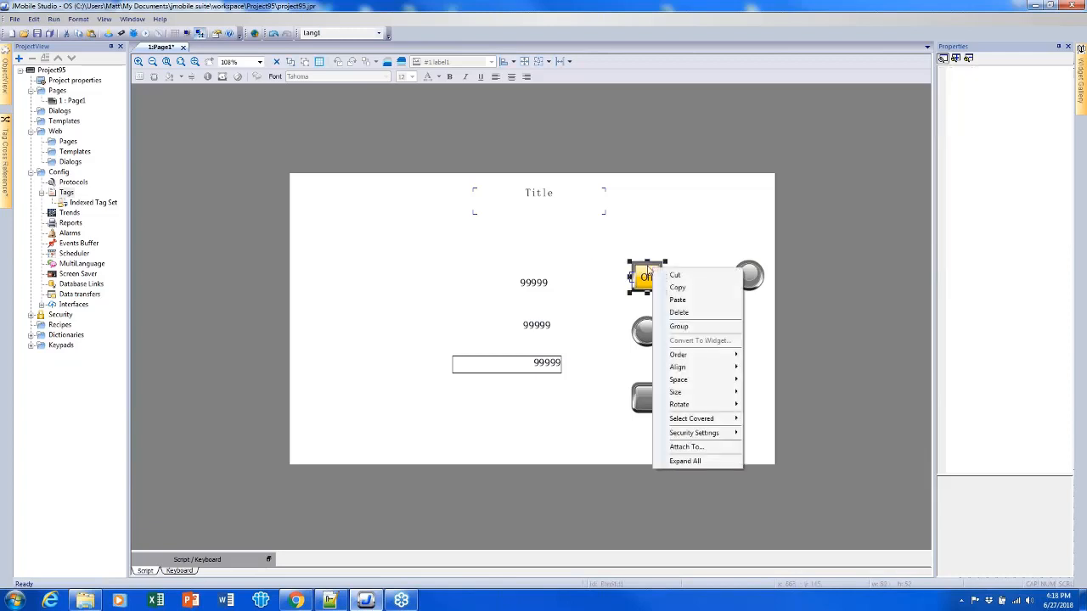
left_click(685, 326)
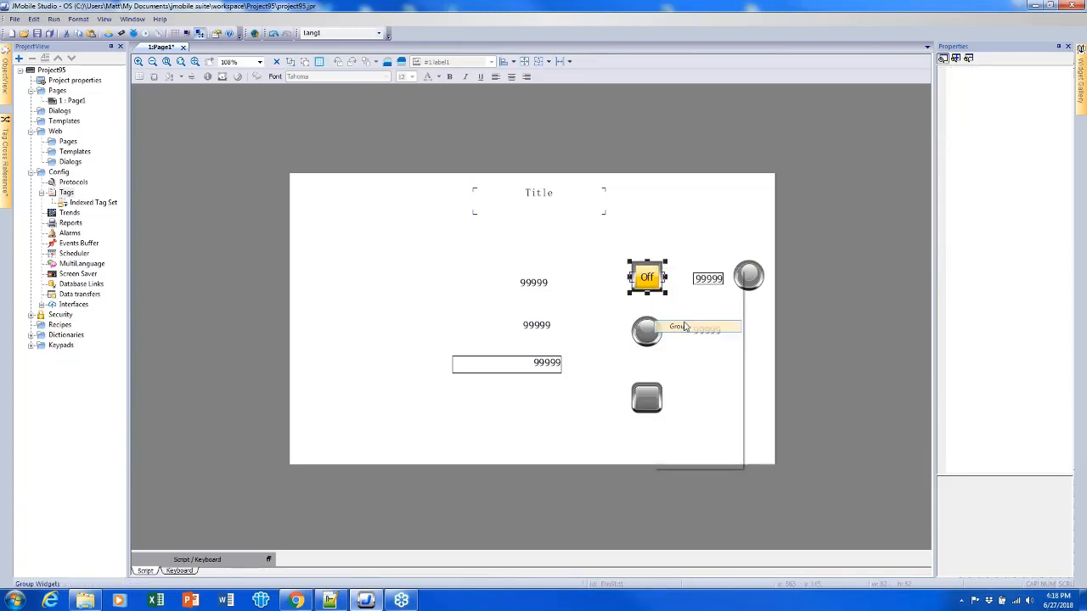
Move the grouped button and message as one unit to about X 559.5, Y 138, reviewing the group's combined properties
mouse_move(648, 276)
left_mouse_down()
mouse_move(651, 245)
mouse_move(639, 270)
mouse_move(628, 245)
mouse_move(628, 259)
mouse_move(657, 273)
mouse_move(616, 268)
mouse_move(646, 283)
left_mouse_up()
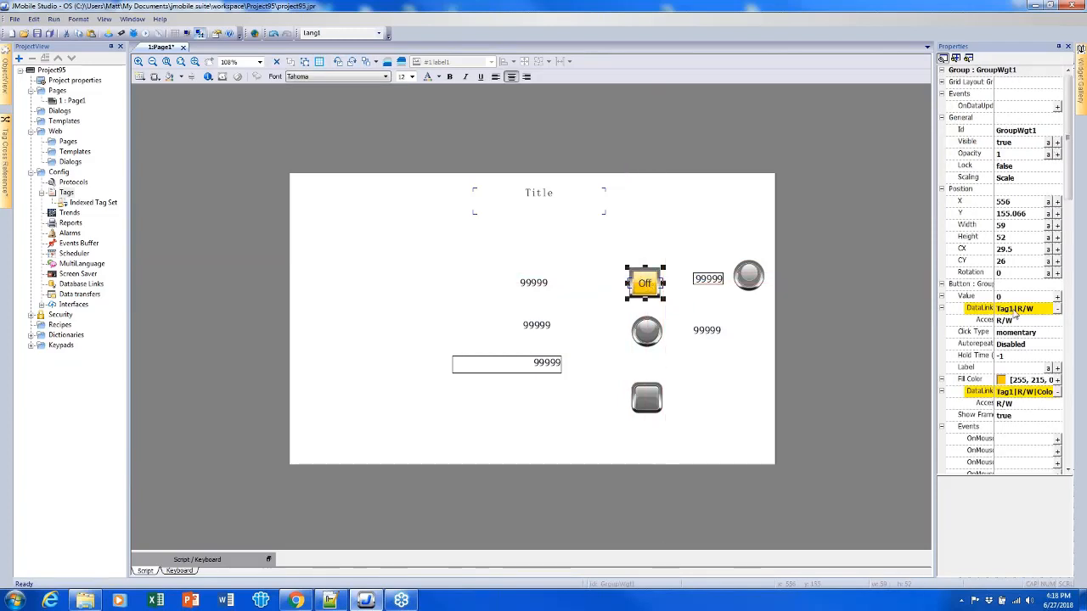
left_click_drag(1068, 137, 1067, 115)
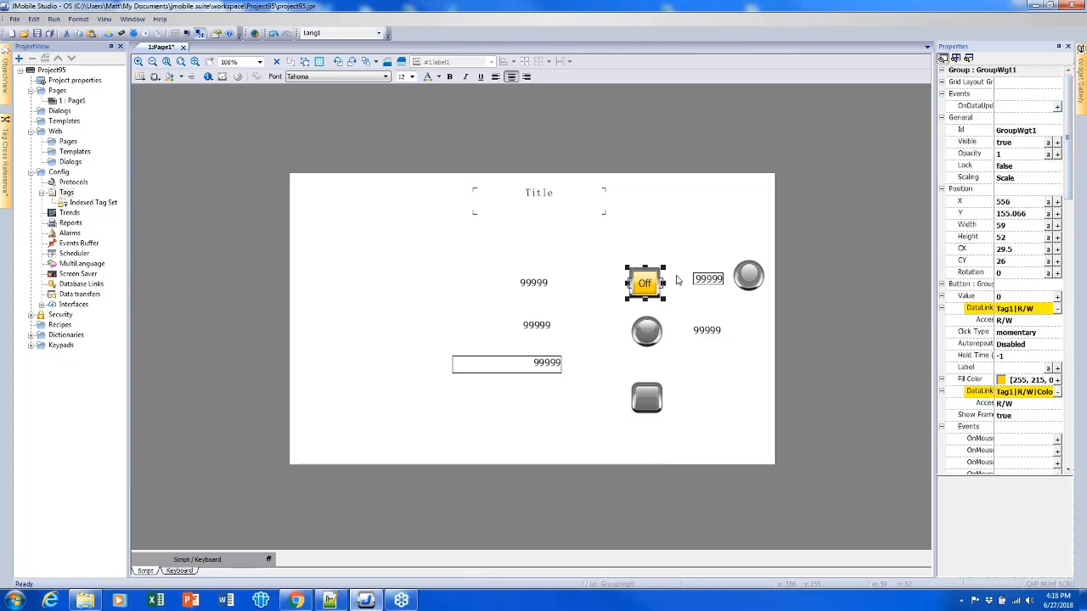
left_click_drag(645, 283, 649, 272)
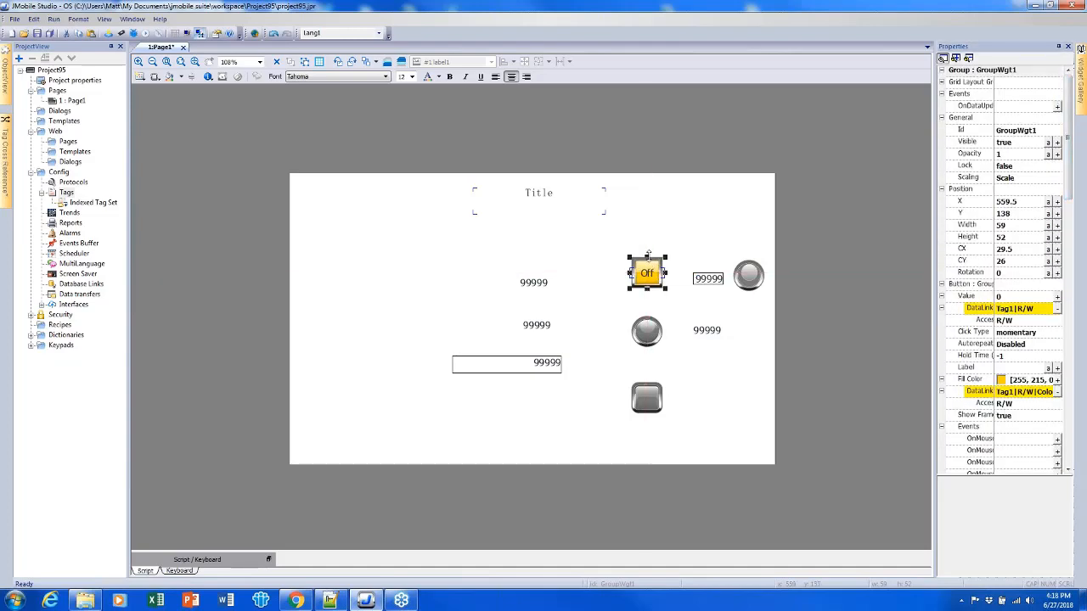
Select the message inside the group to review its individual properties, and reselect the whole group
double_click(650, 273)
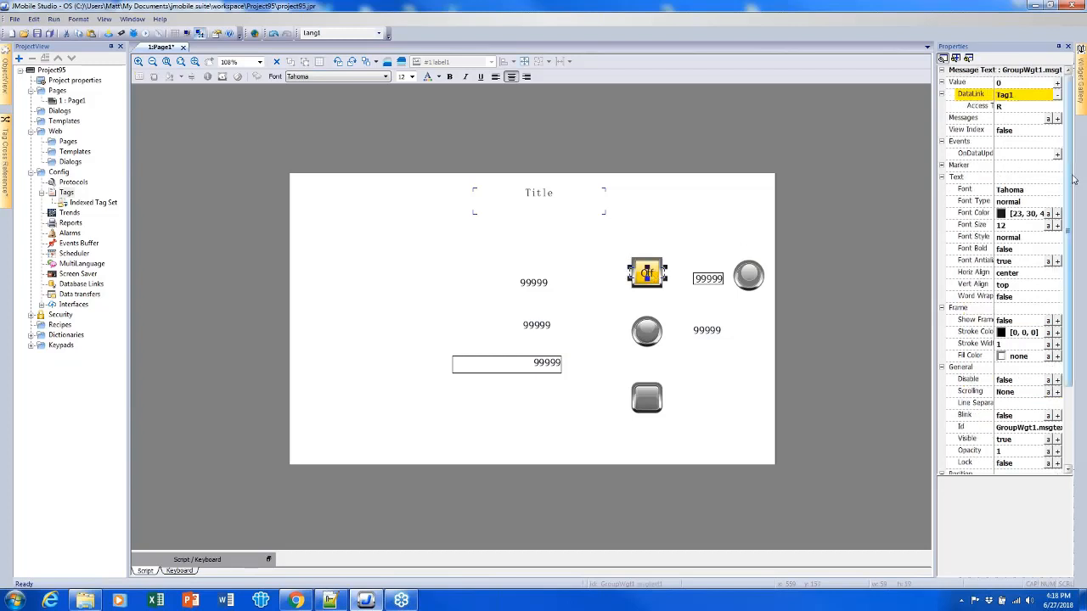
left_click_drag(1073, 175, 1078, 204)
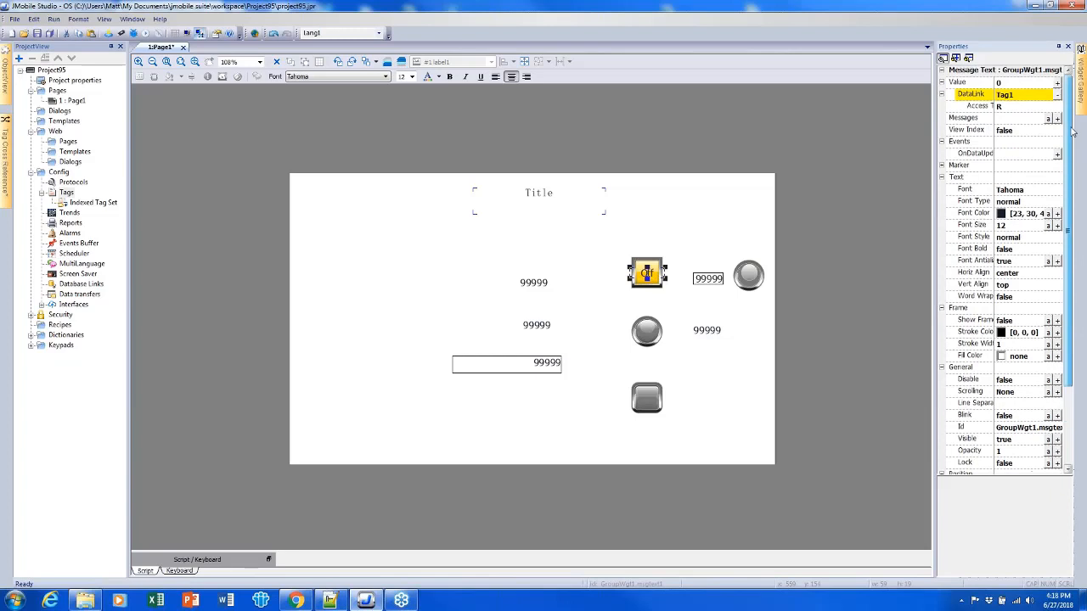
left_click(714, 234)
left_click(648, 282)
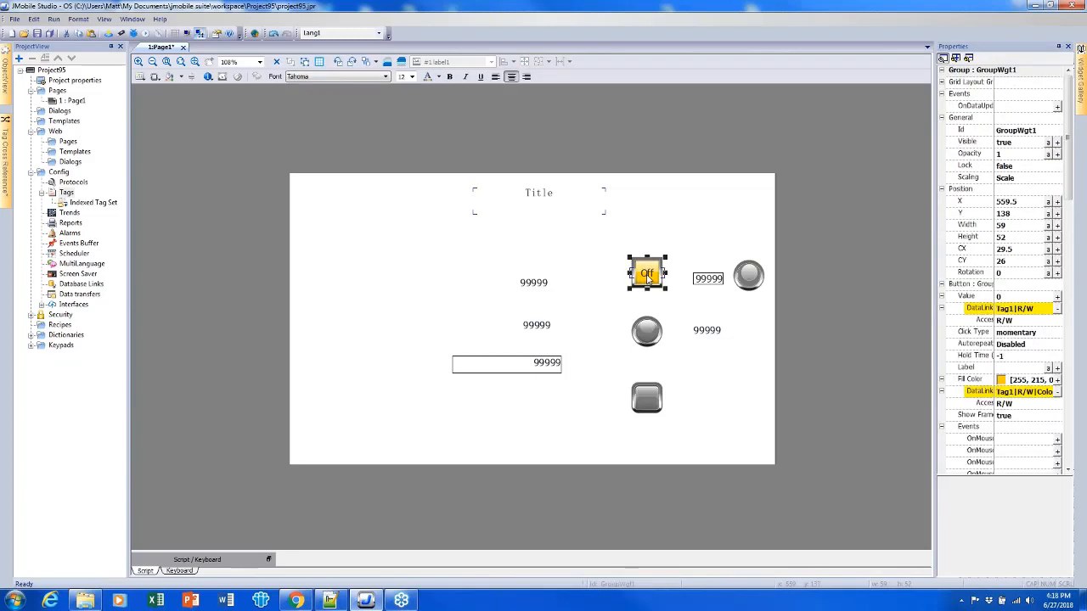
Check the group's Convert To Widget option and view the saved Off button among the user widgets in myGallery1
right_click(648, 268)
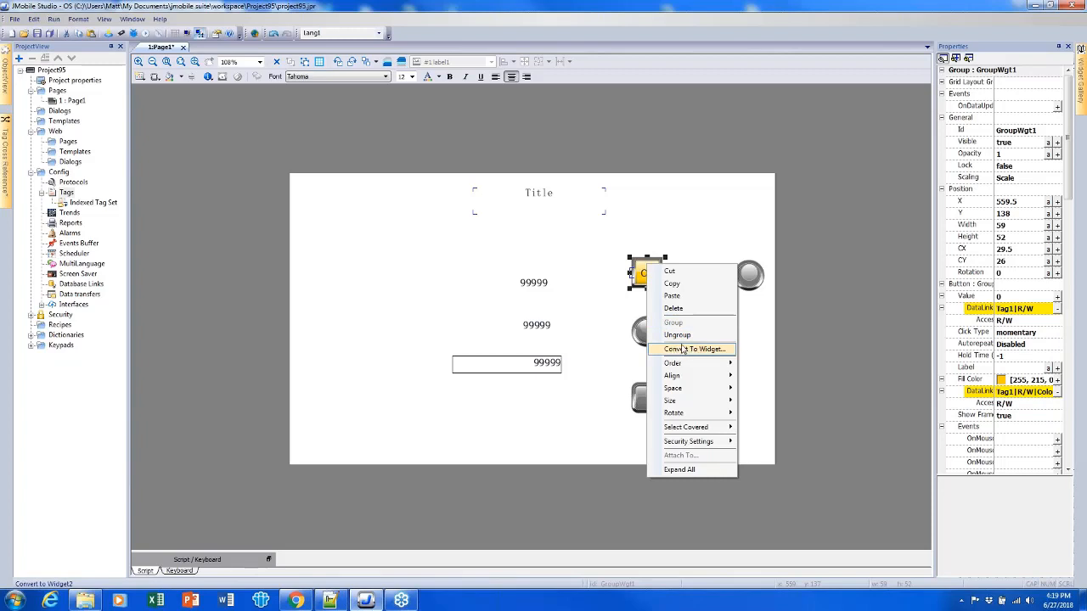
left_click(703, 197)
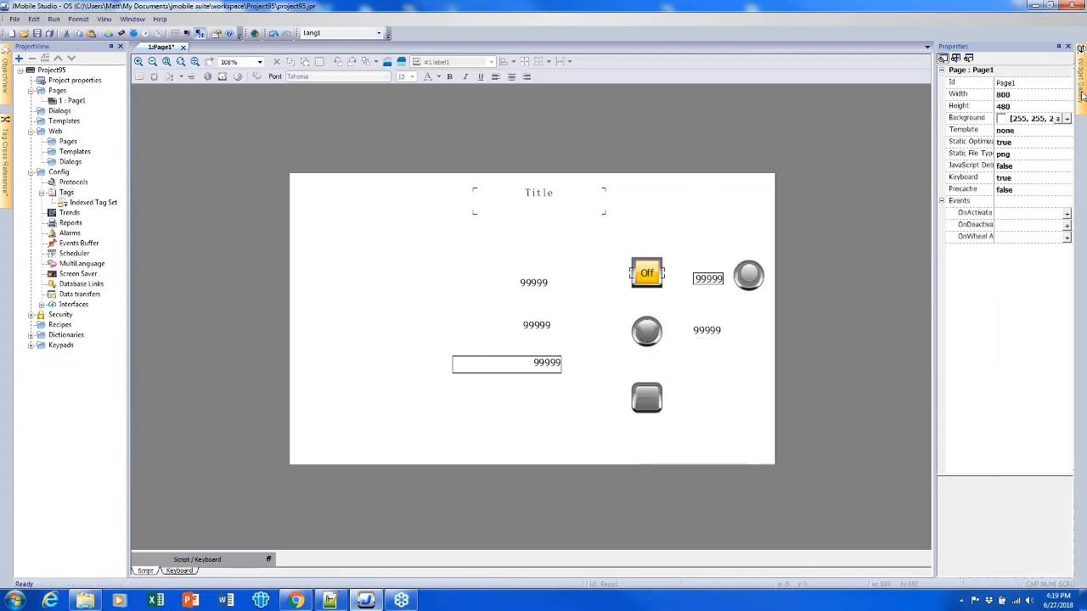
mouse_move(1082, 106)
left_click(1017, 583)
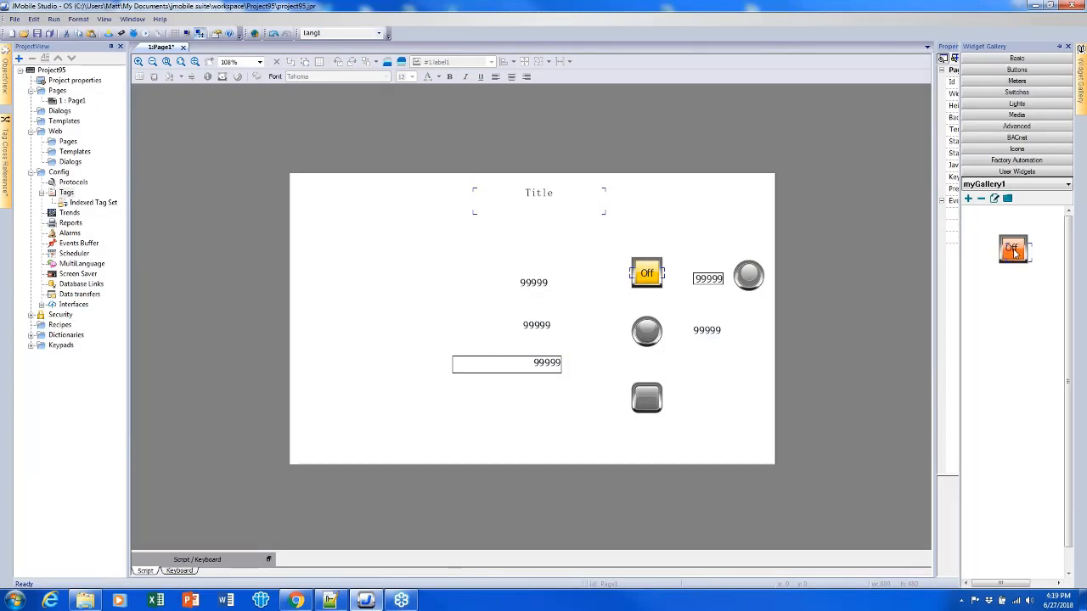
left_click_drag(1014, 253, 1050, 274)
mouse_move(1081, 93)
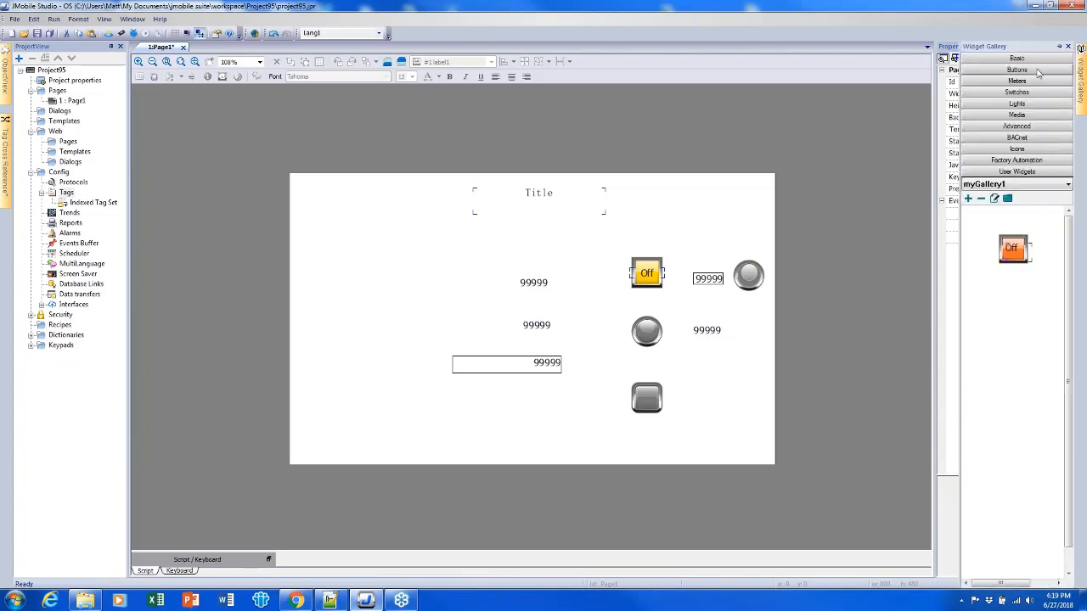
left_click(1026, 61)
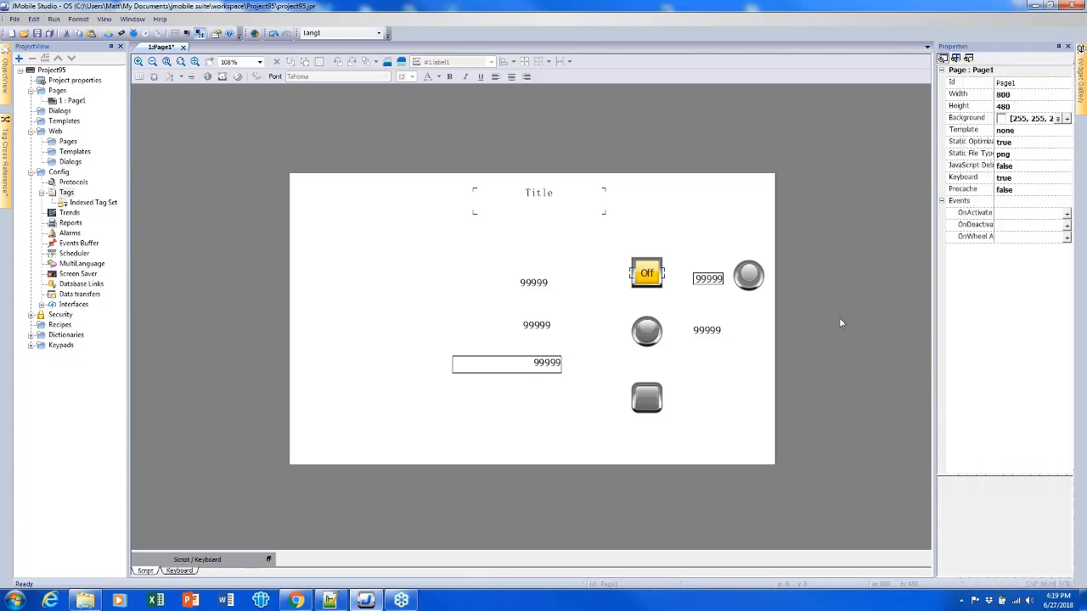
Set the round button's Up Image to the cardboard box picture from the Pictures library
left_click(646, 335)
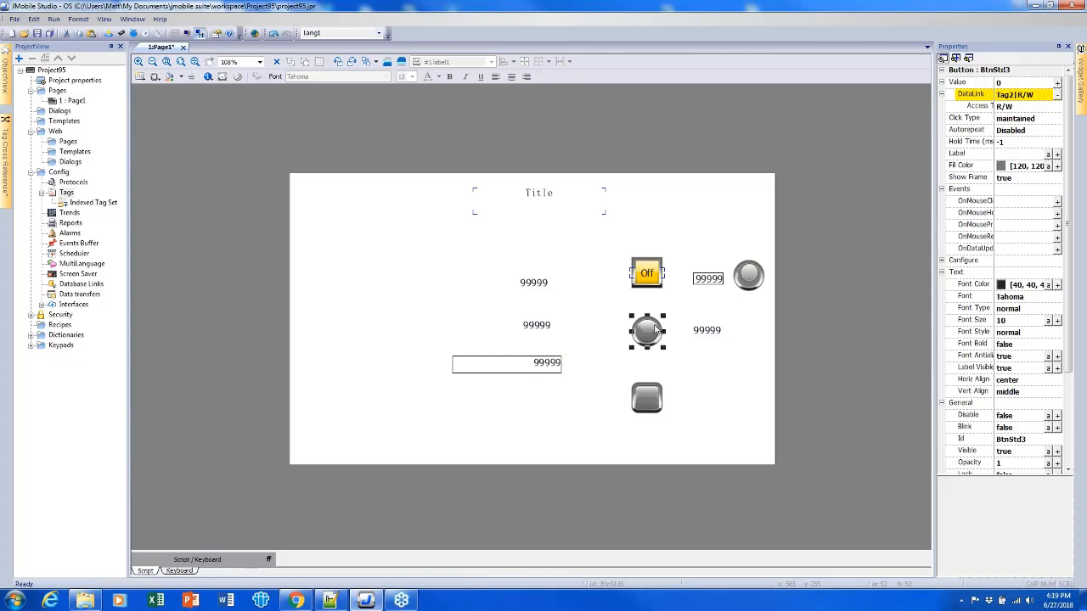
left_click(942, 261)
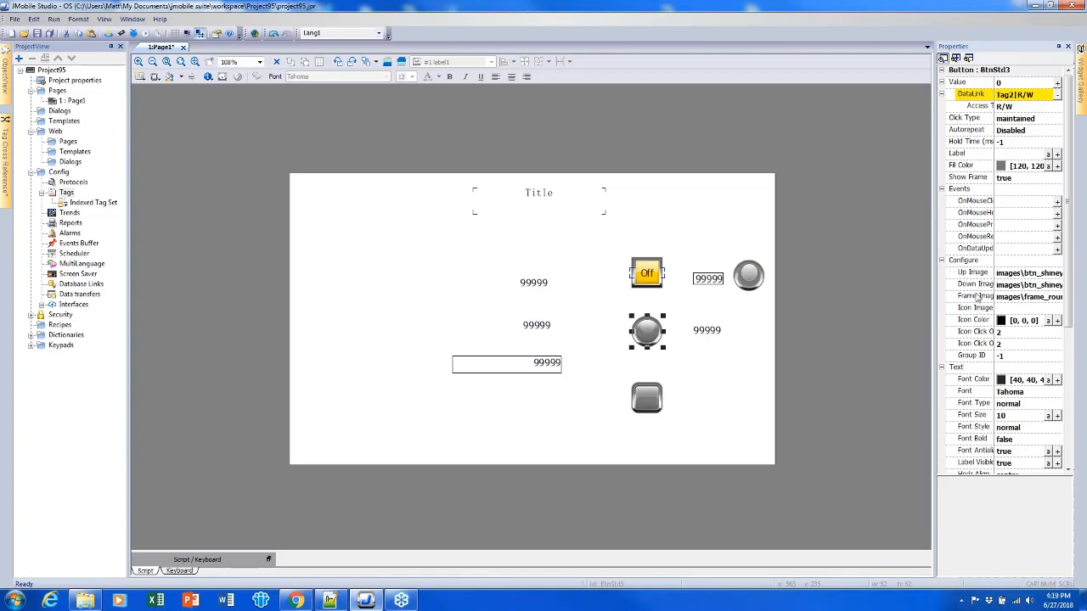
left_click(980, 276)
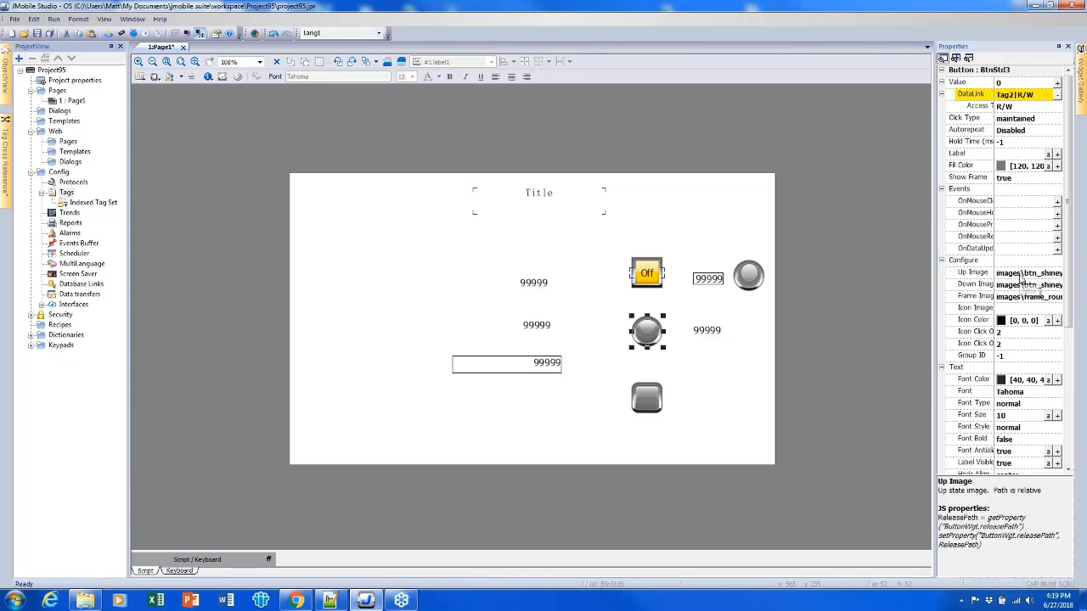
left_click(1022, 274)
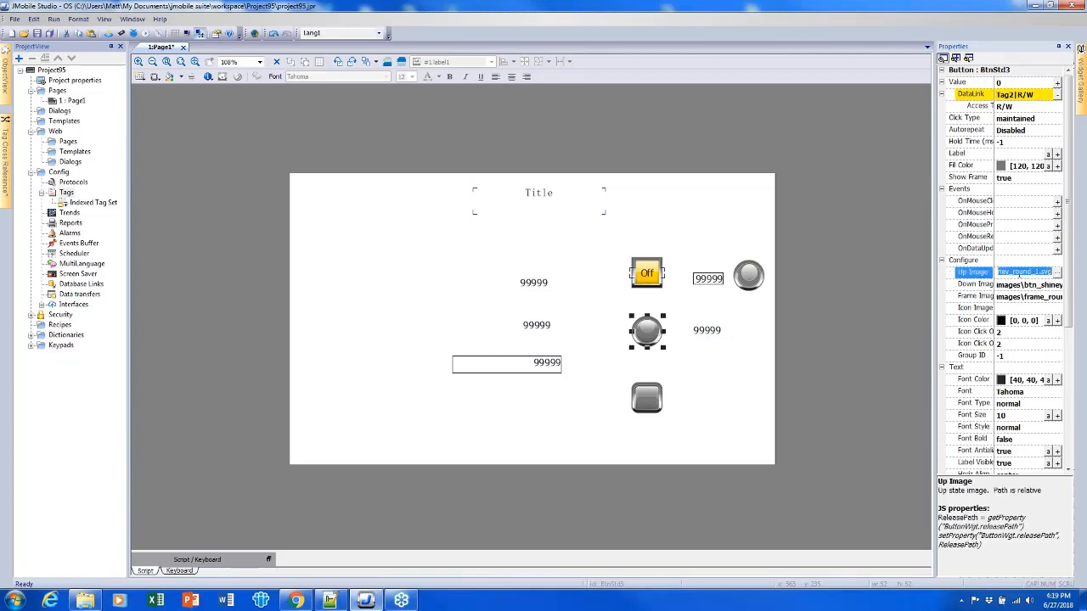
left_click(1058, 272)
scroll(818, 280, "down", 5)
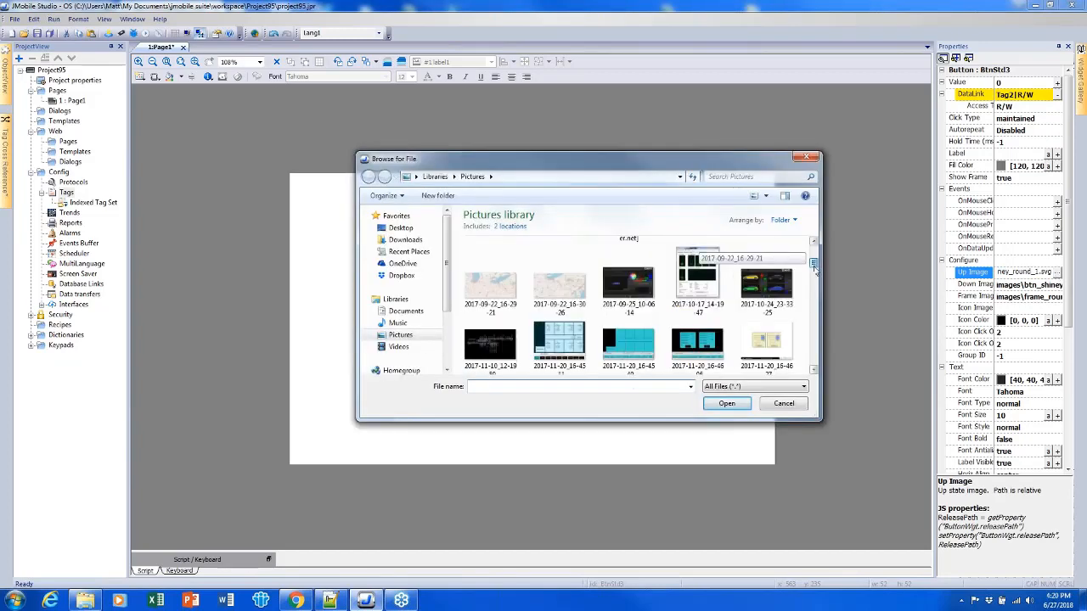
scroll(818, 281, "down", 3)
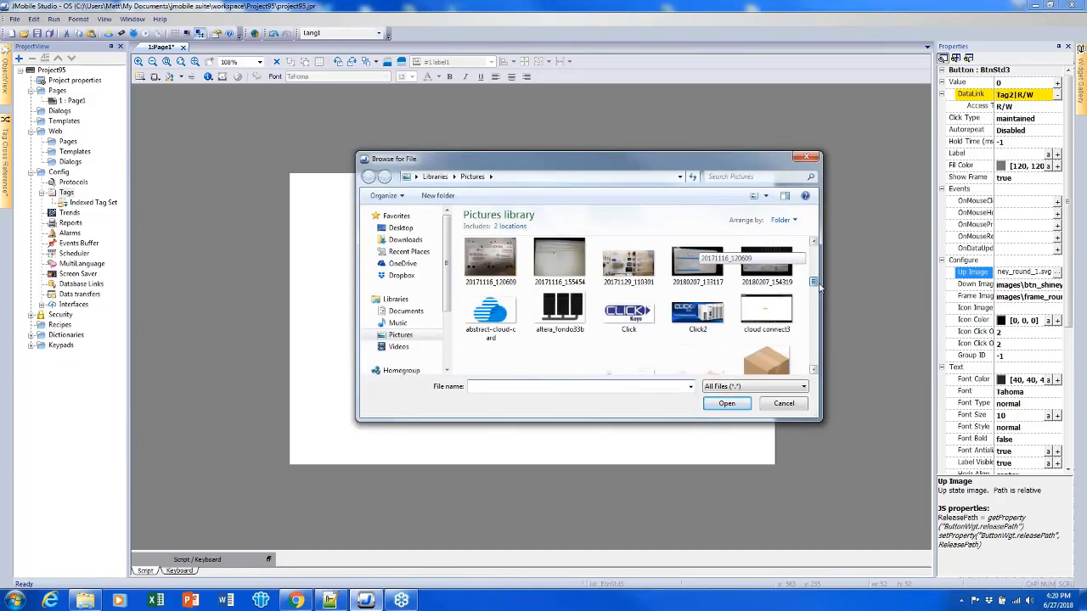
double_click(767, 330)
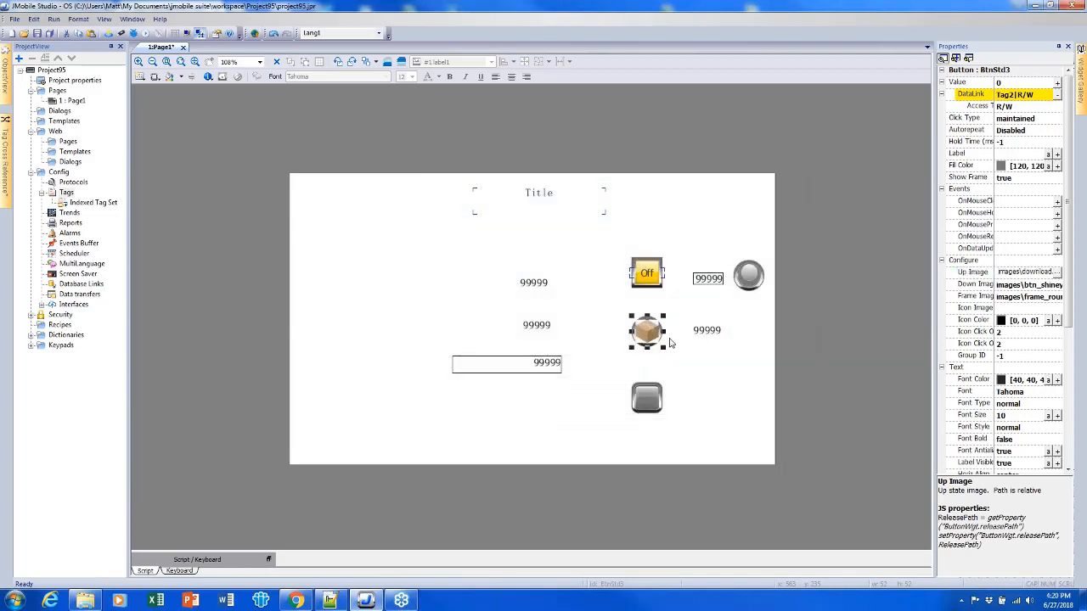
left_click(655, 336)
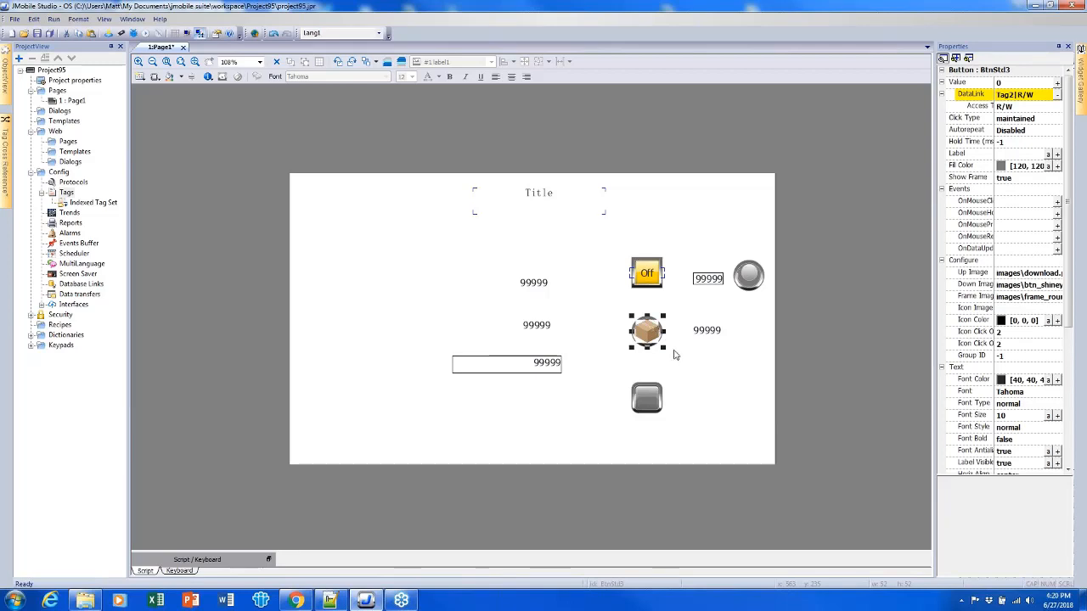
left_click(684, 346)
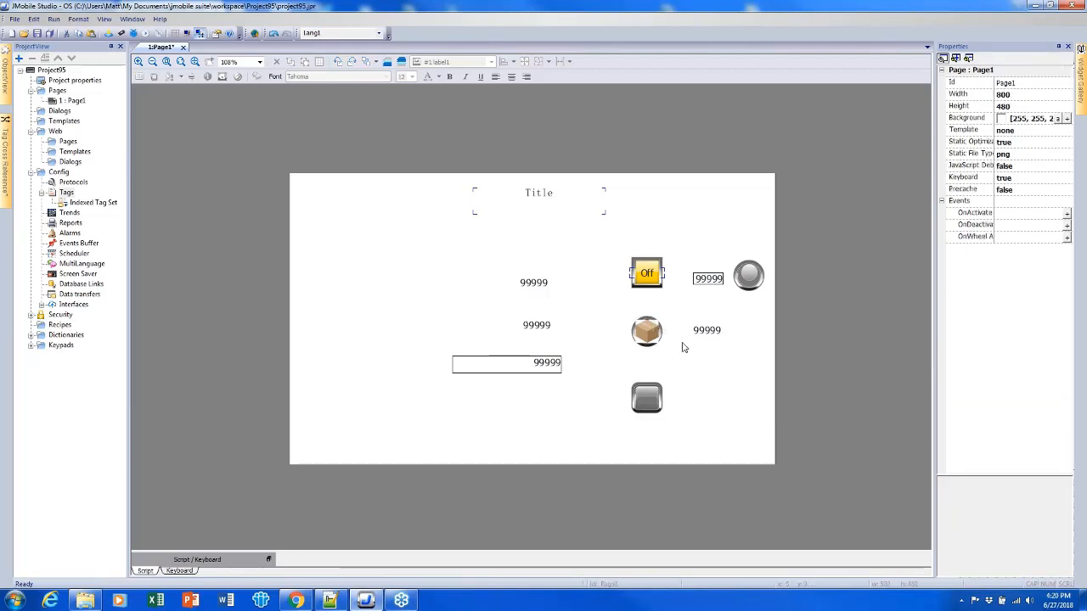
Style the standard gallery buttons with a copper-colored frame, the outlined speaker icon from the Audio set and a red fill
left_click(1062, 73)
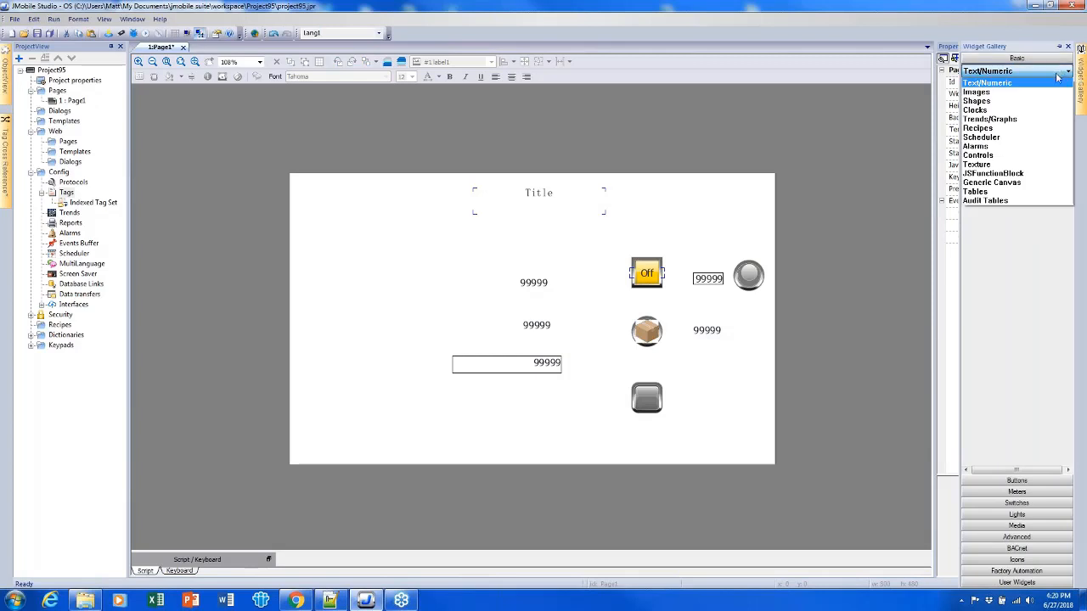
left_click(1057, 79)
left_click(1055, 482)
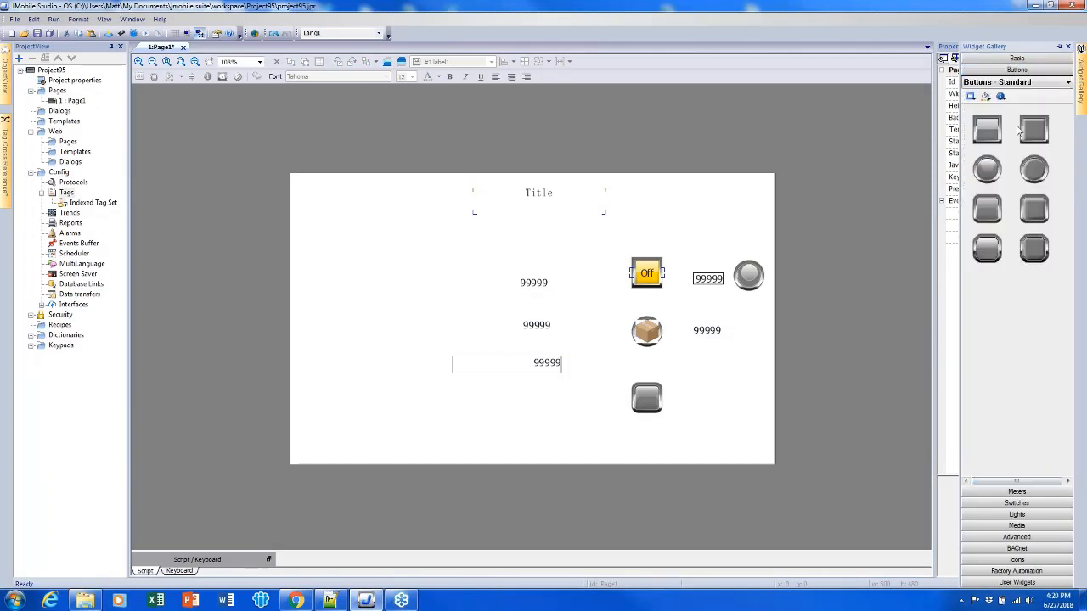
left_click(971, 97)
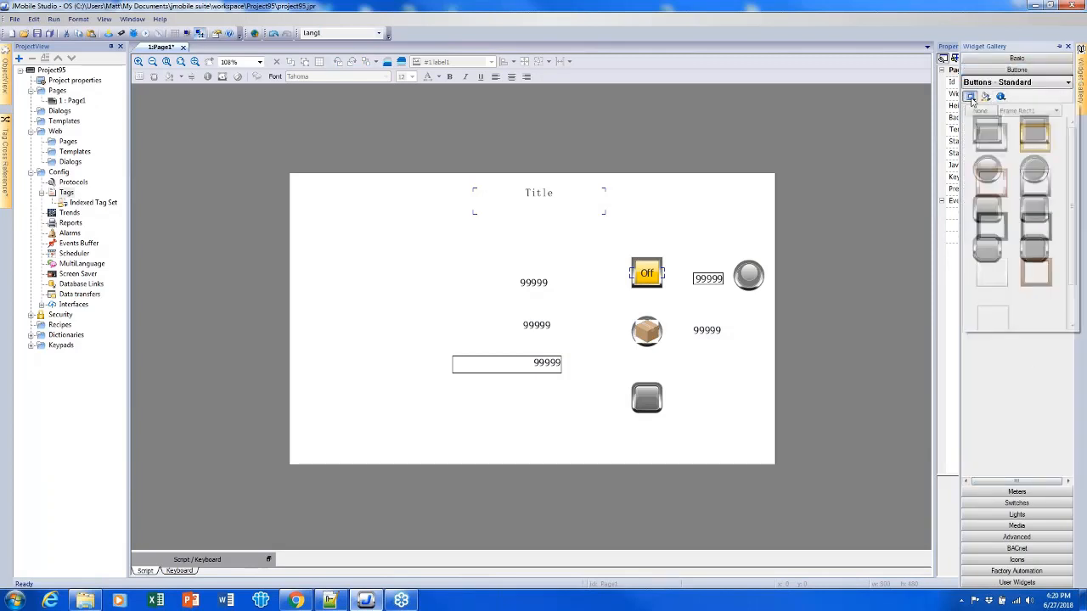
left_click(985, 96)
left_click(1000, 96)
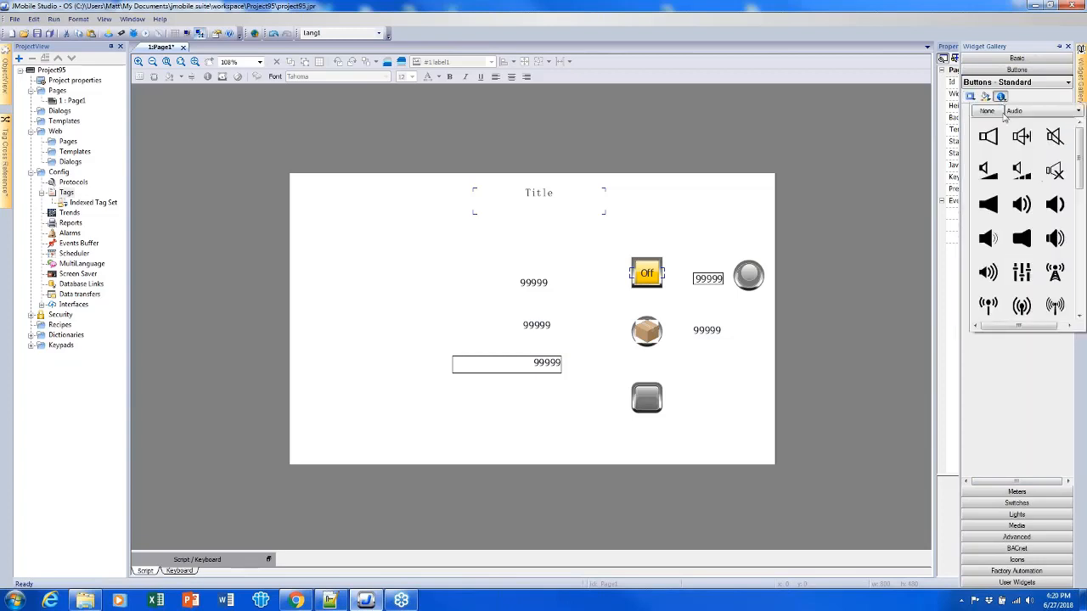
left_click(990, 136)
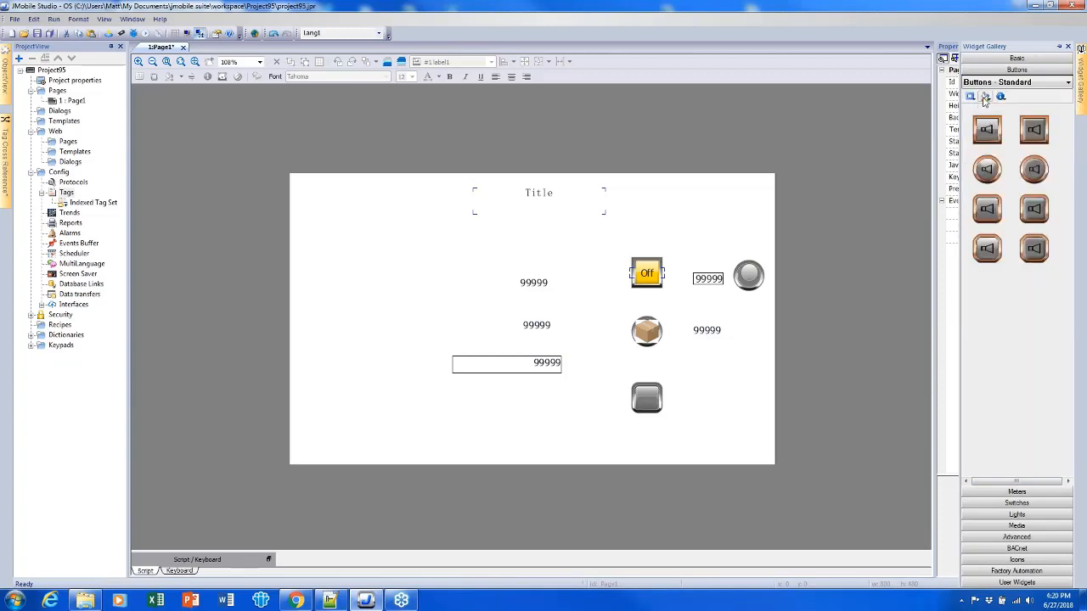
left_click(985, 97)
left_click(994, 148)
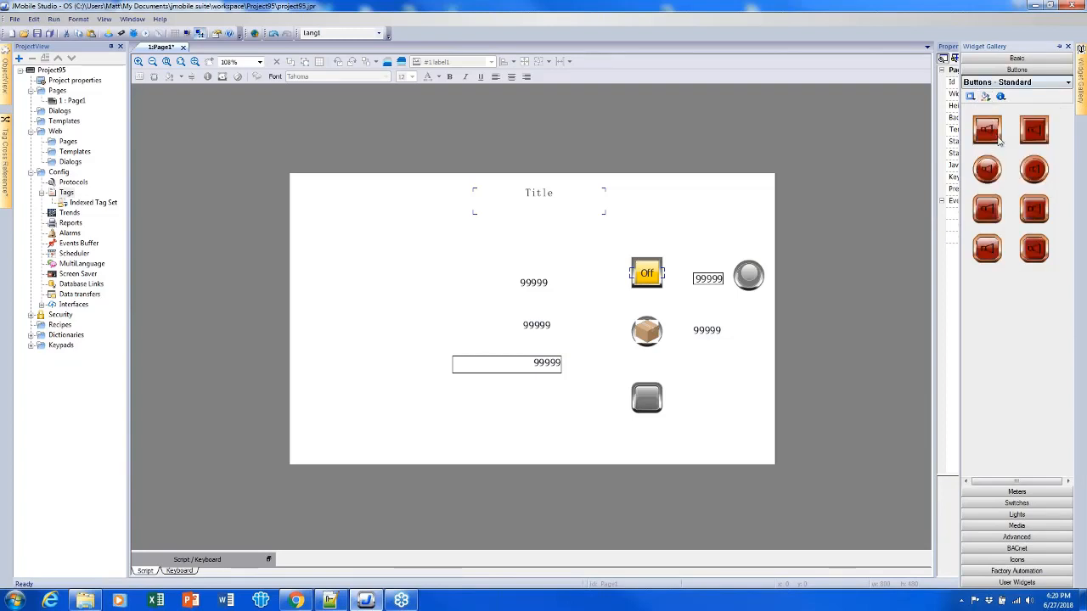
Look through the button categories of the gallery and show Buttons - Other
left_click_drag(986, 132, 1059, 91)
left_click(1062, 83)
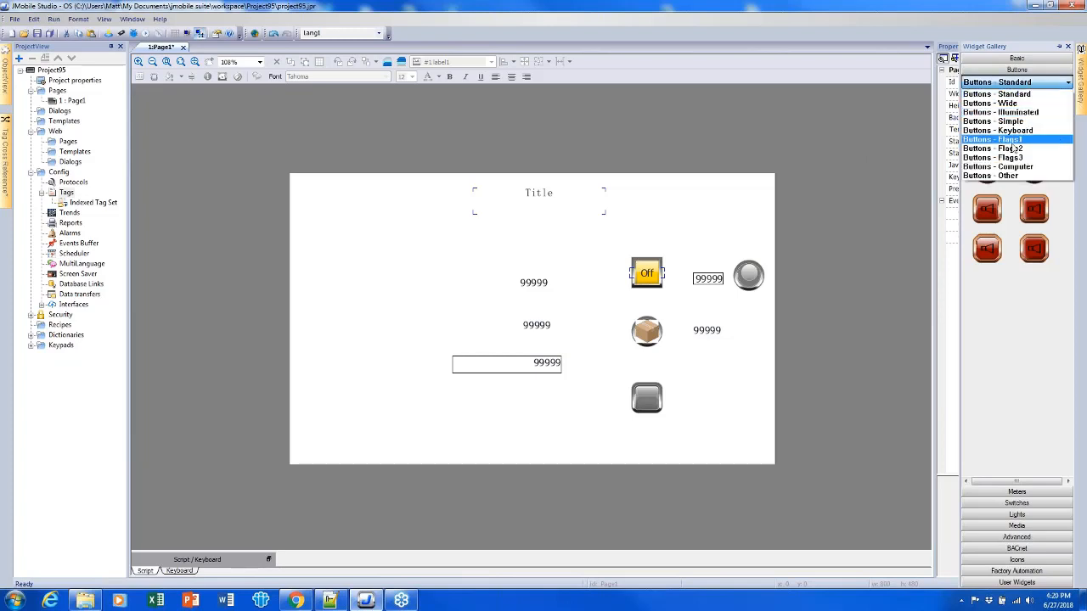
left_click(1011, 176)
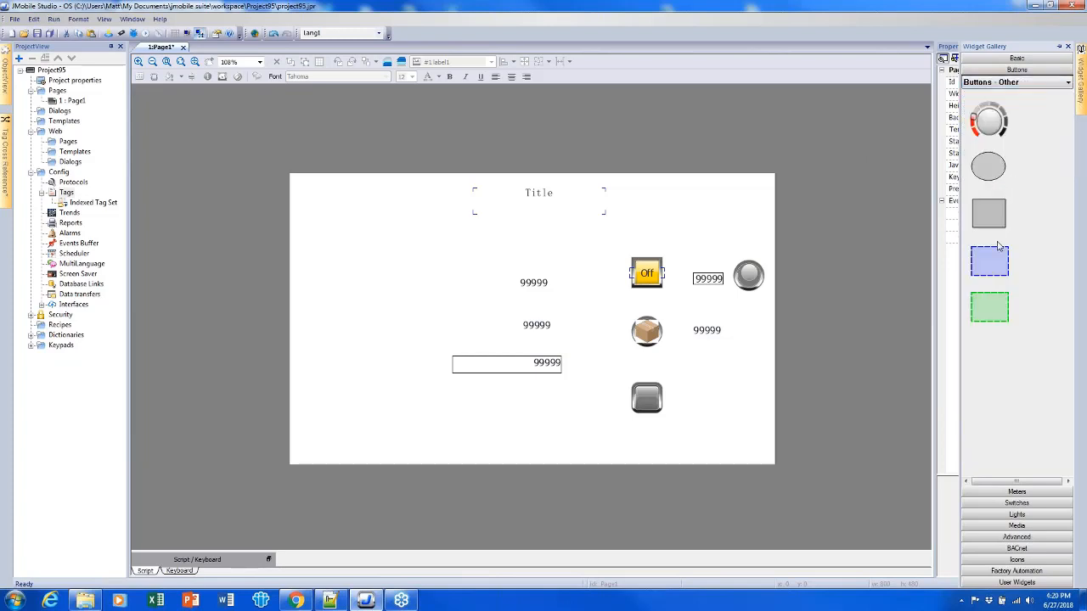
Place a blue hotspot button and a black speaker icon from the Audio icons together near the page's lower-left corner
left_click_drag(998, 266, 388, 389)
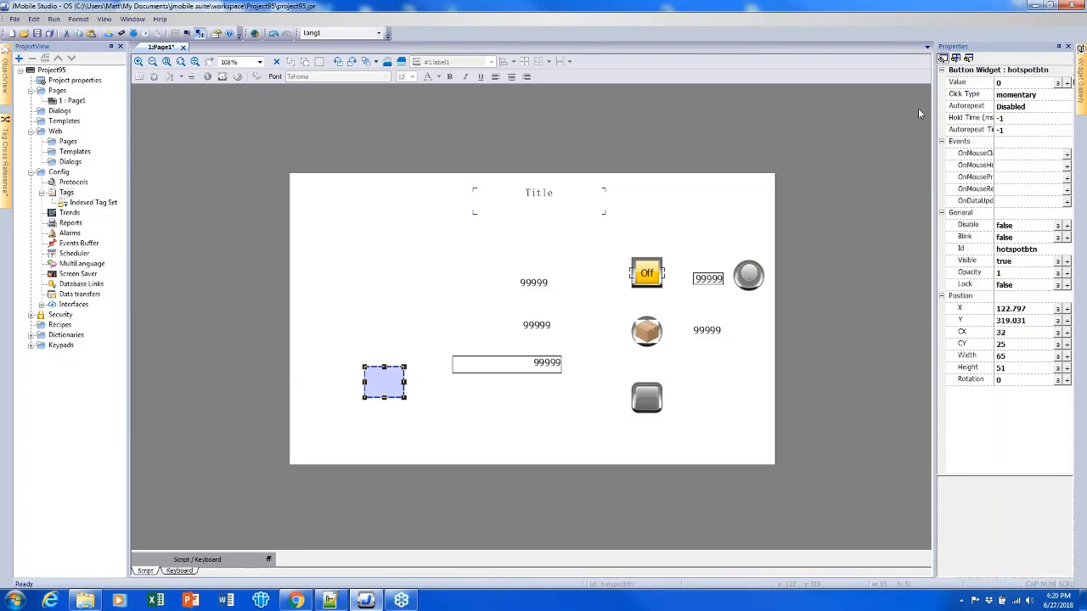
left_click(1081, 75)
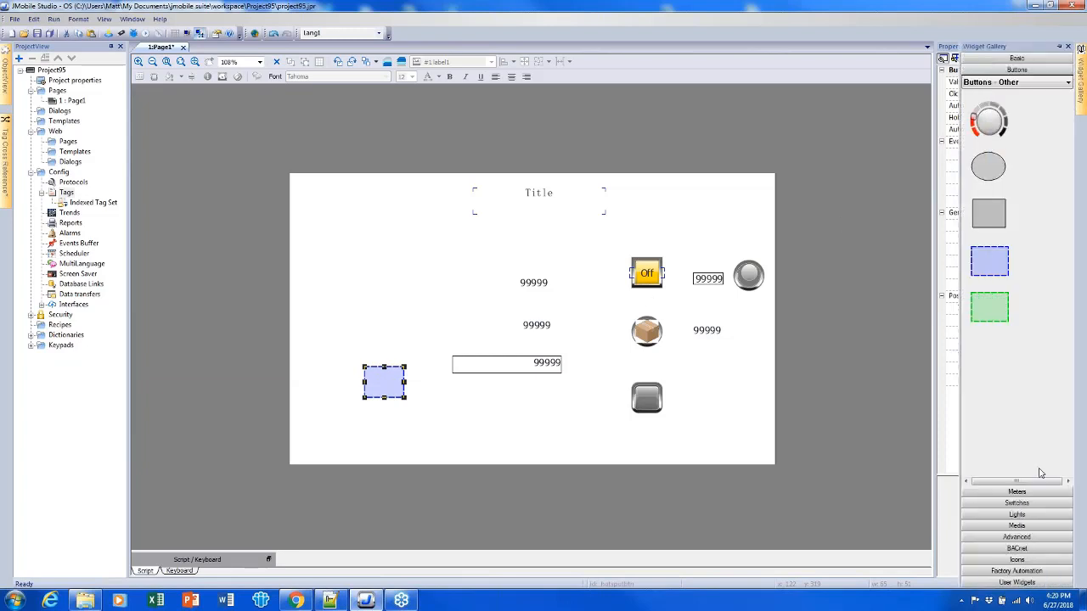
left_click(1016, 561)
left_click_drag(978, 289, 344, 416)
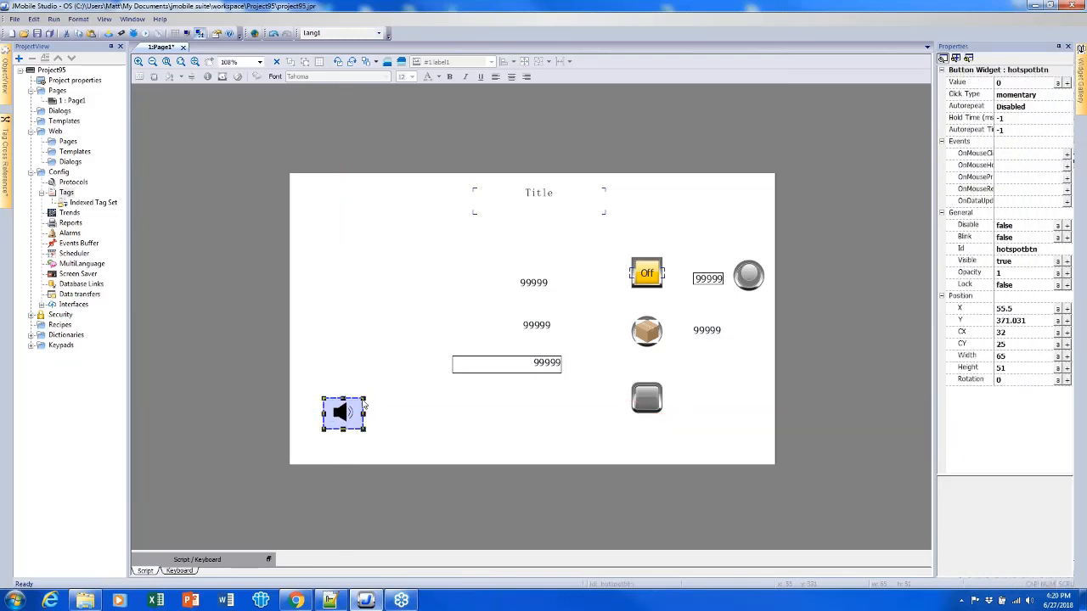
left_click(409, 399)
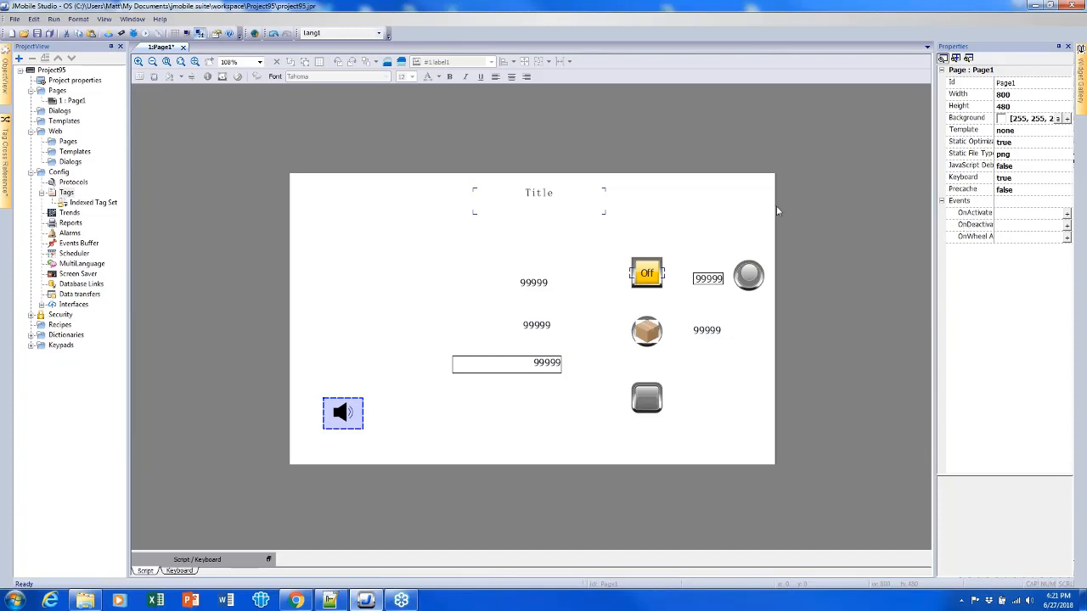
Place a plain vertical bargraph from Bargraphs - Standard just beside the uppermost numeric field in the page's middle
left_click(1082, 110)
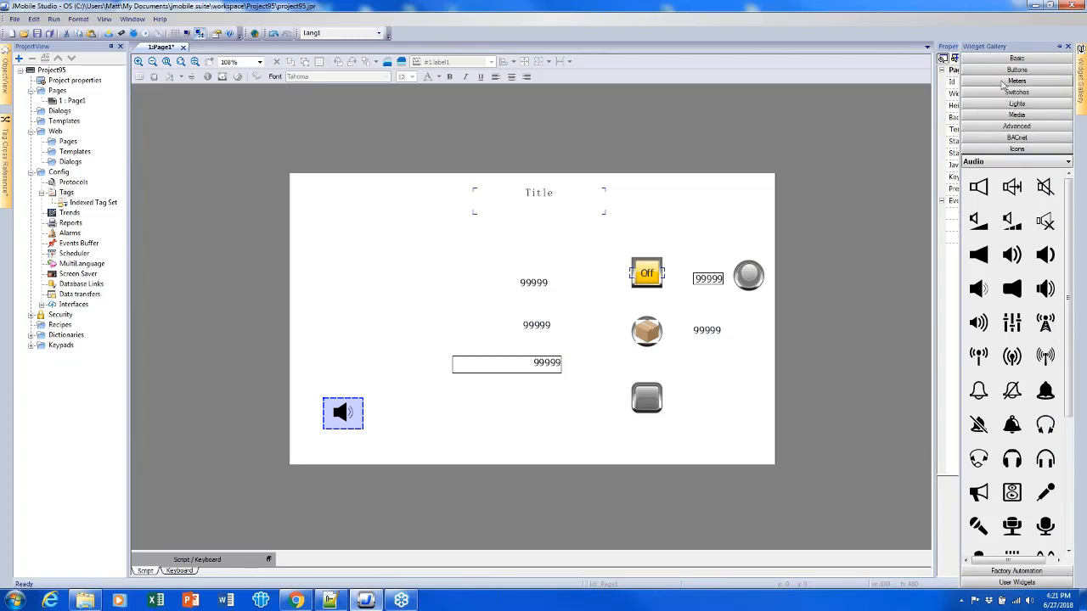
left_click(1004, 82)
left_click(1011, 95)
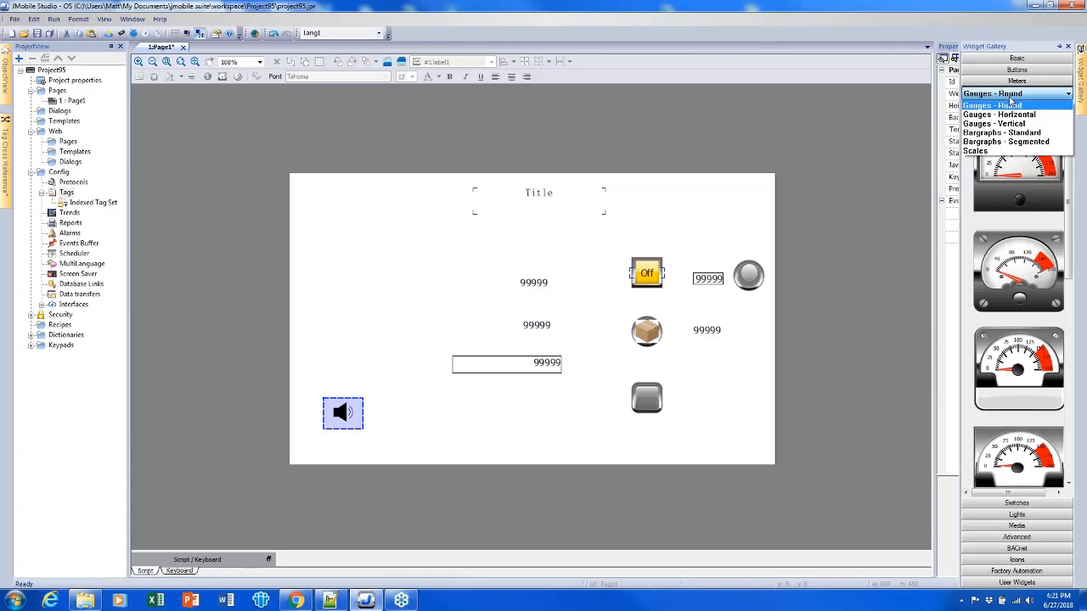
left_click(1002, 133)
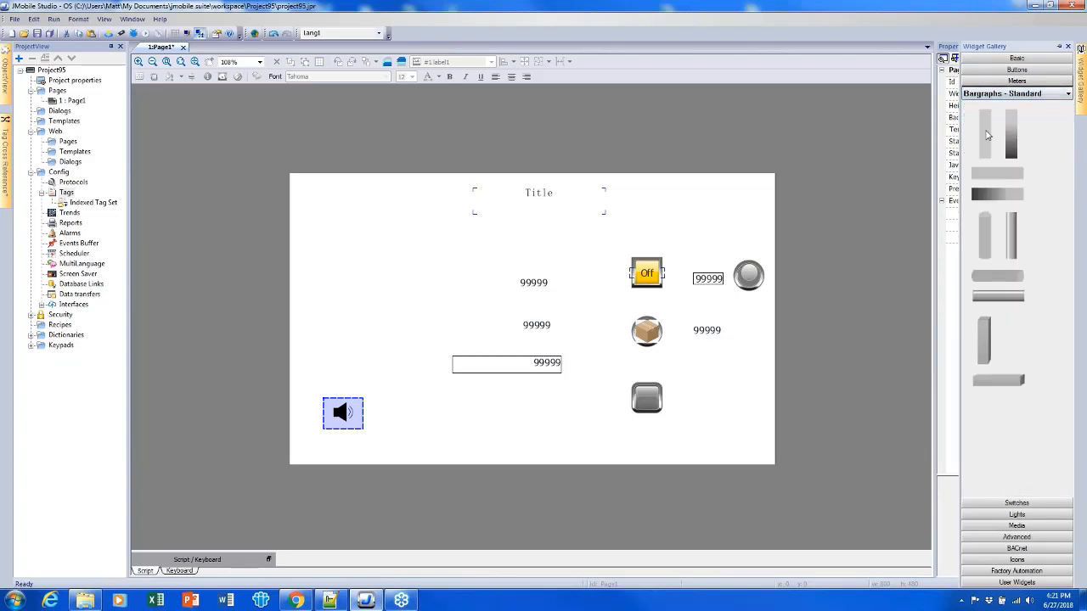
left_click_drag(988, 133, 568, 276)
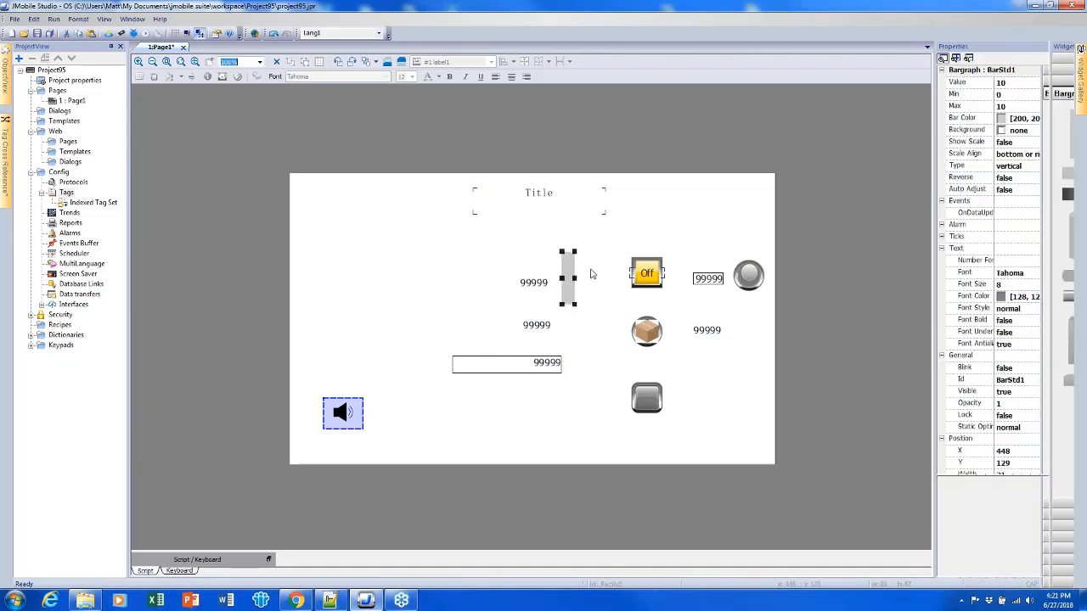
left_click(537, 284)
left_click(565, 285)
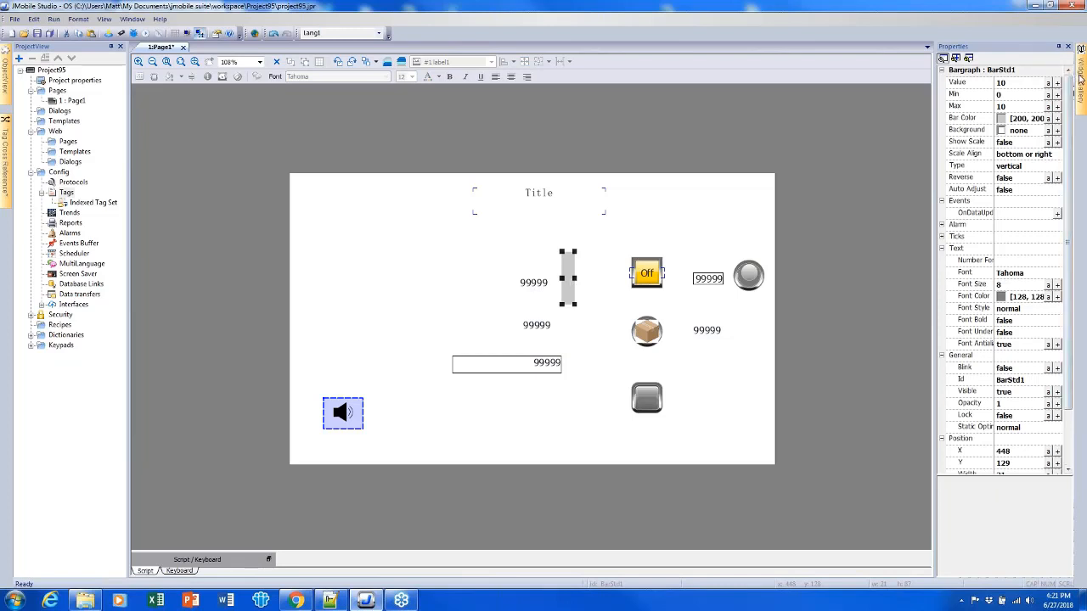
Place the first vertical slider from Sliders-Vertical between the bargraph and the Off button
mouse_move(1080, 78)
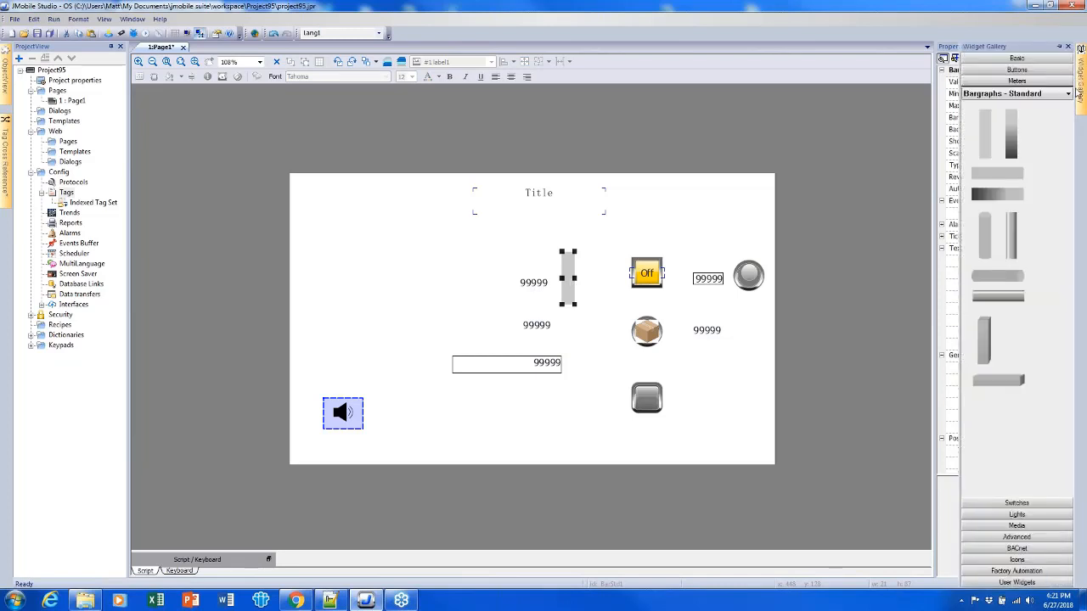
left_click(1042, 503)
left_click(989, 107)
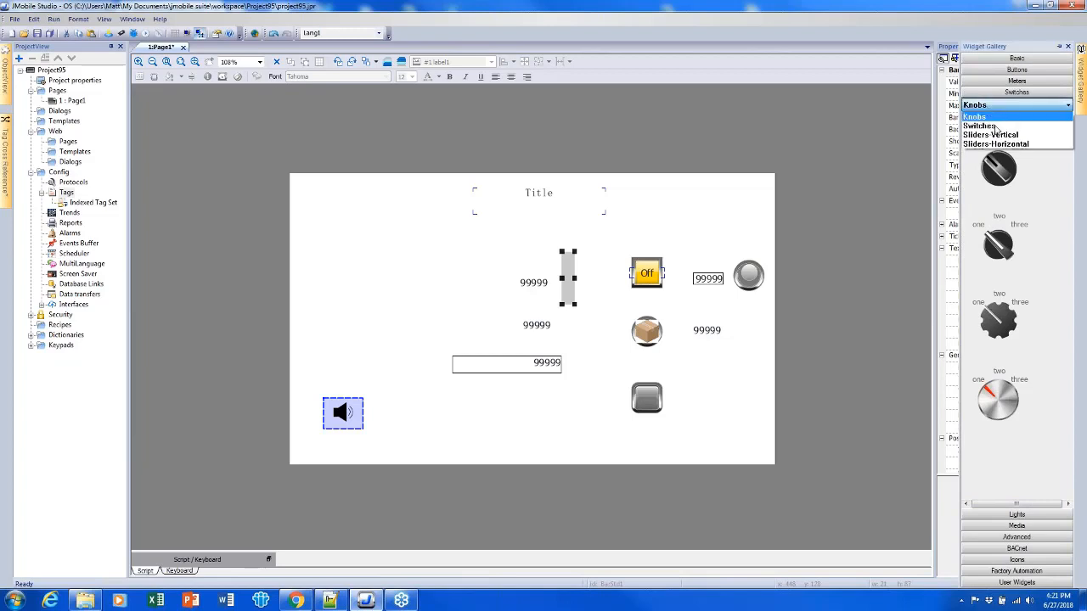
left_click(999, 146)
left_click(995, 107)
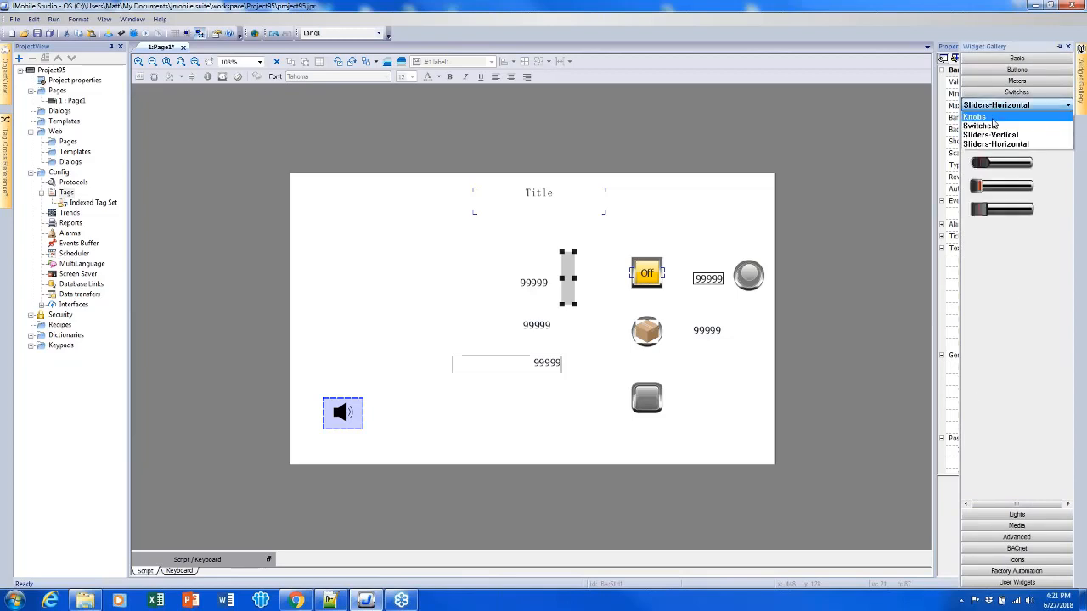
left_click(999, 133)
left_click_drag(981, 174, 578, 279)
left_click(571, 279)
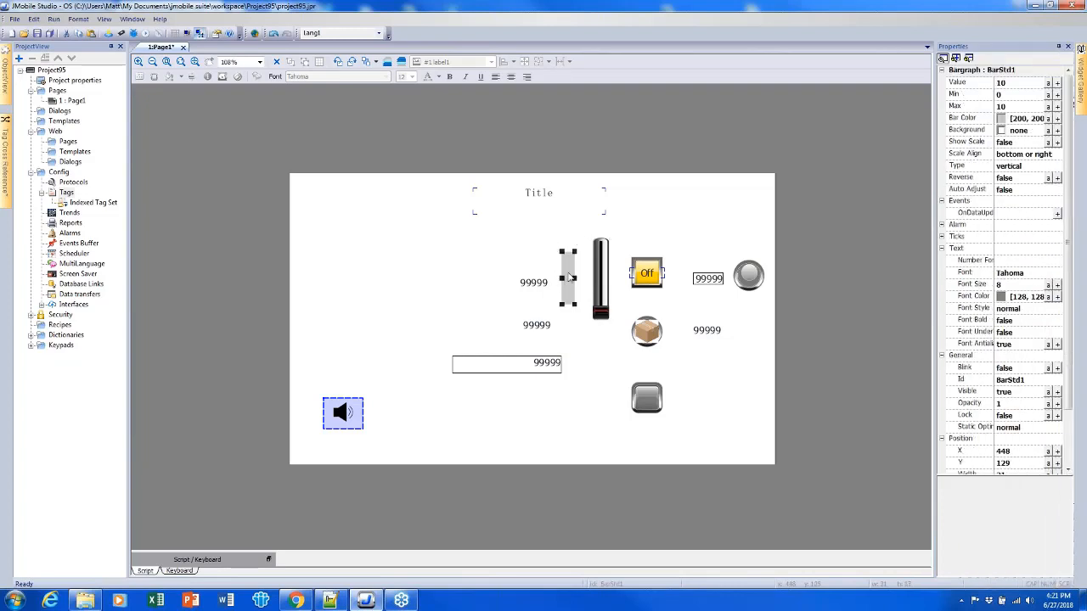
left_click(606, 274)
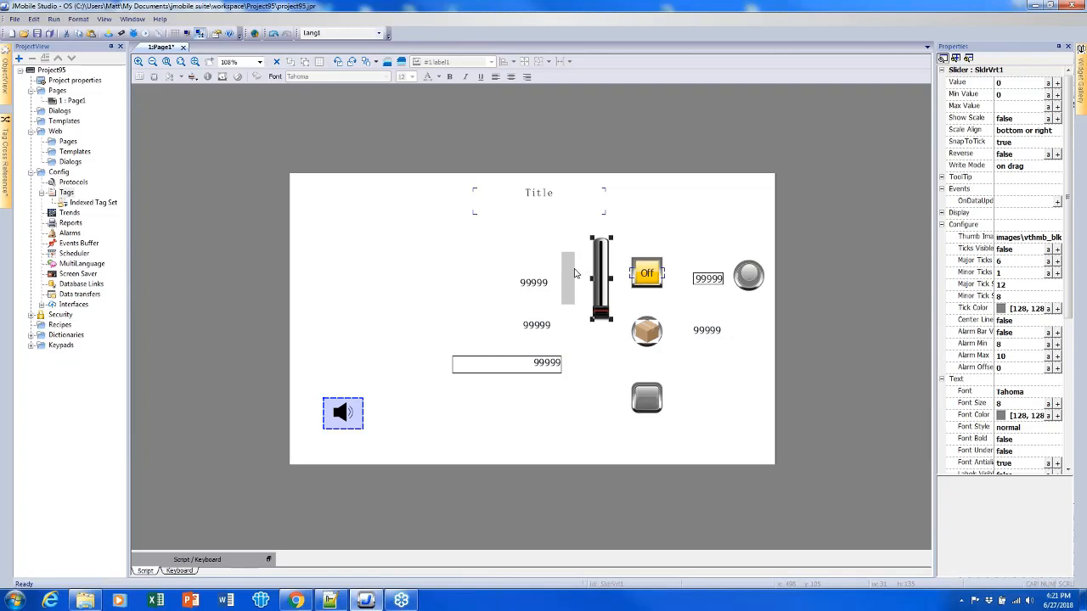
Link the bargraph's Value to Tag4 as Read Only
left_click(574, 274)
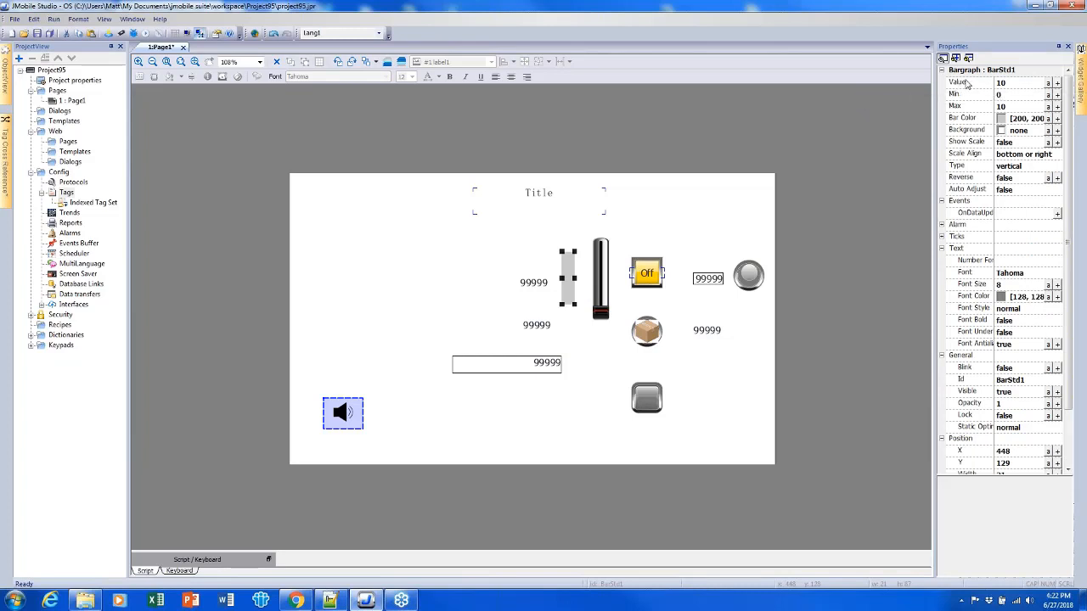
left_click(1057, 83)
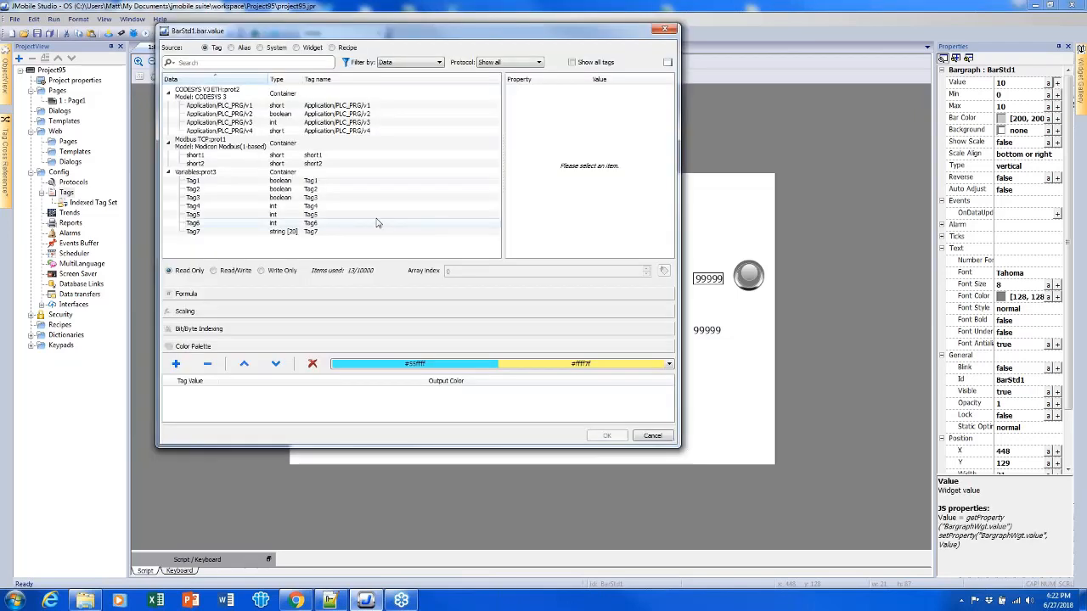
left_click(285, 206)
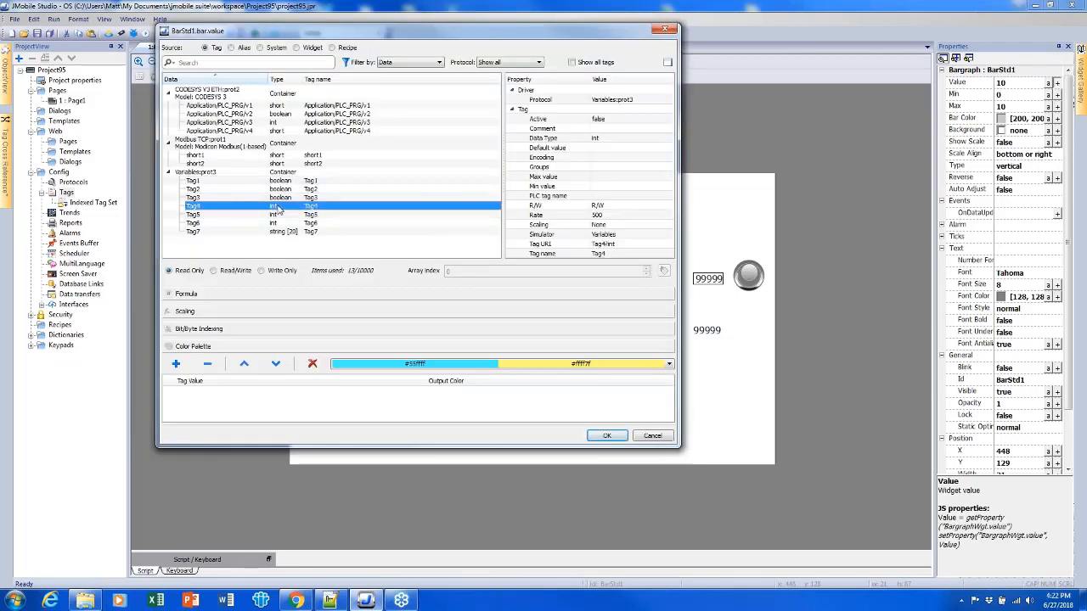
left_click(607, 435)
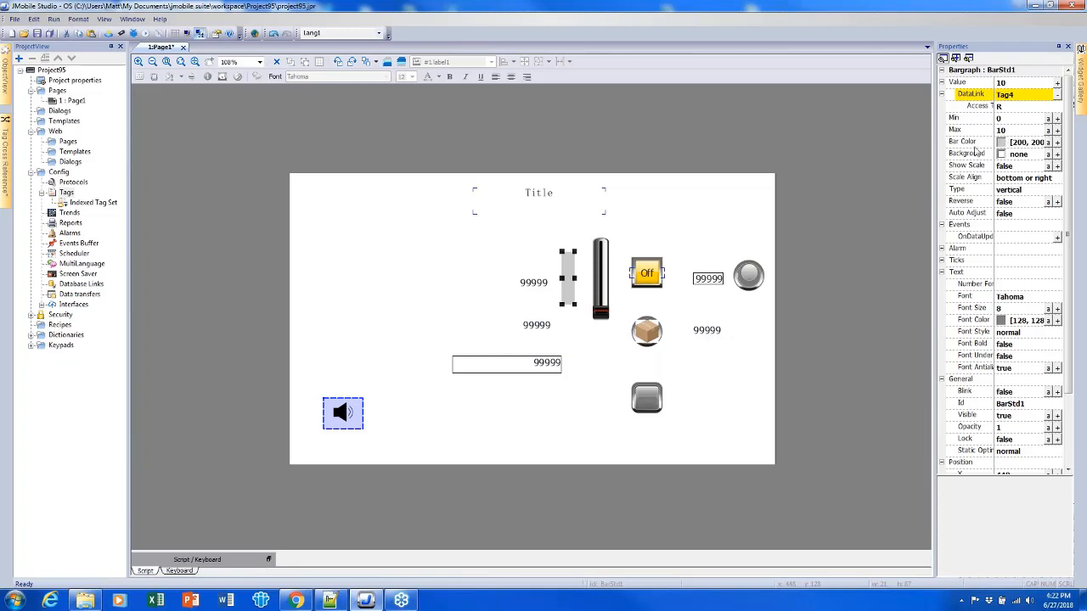
Link the vertical slider's Value to Tag4 as Read/Write and set its Max Value to 10
left_click(608, 278)
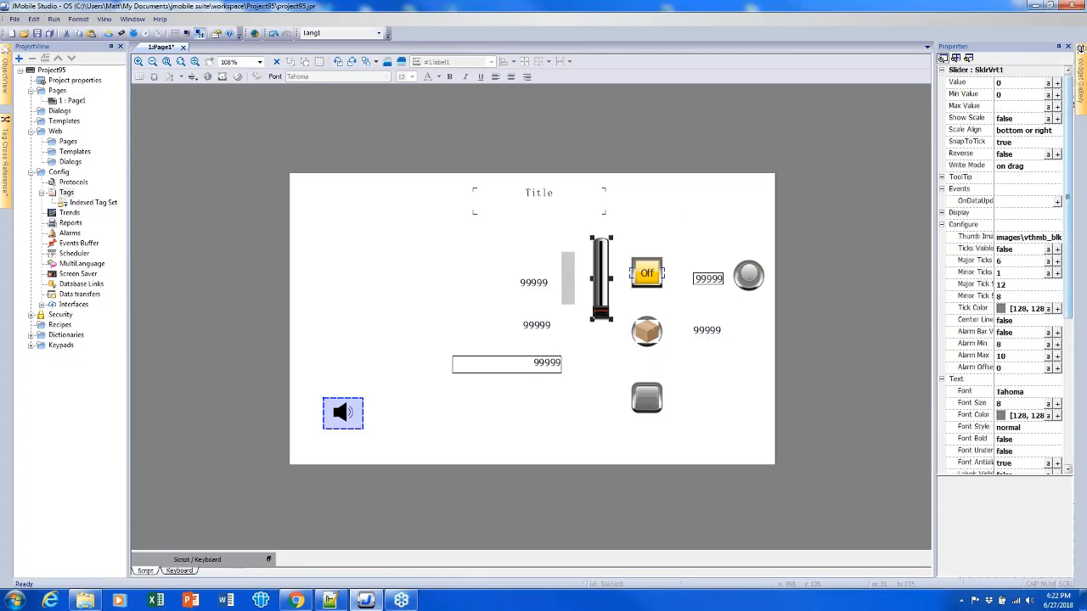
left_click(1058, 82)
left_click(326, 206)
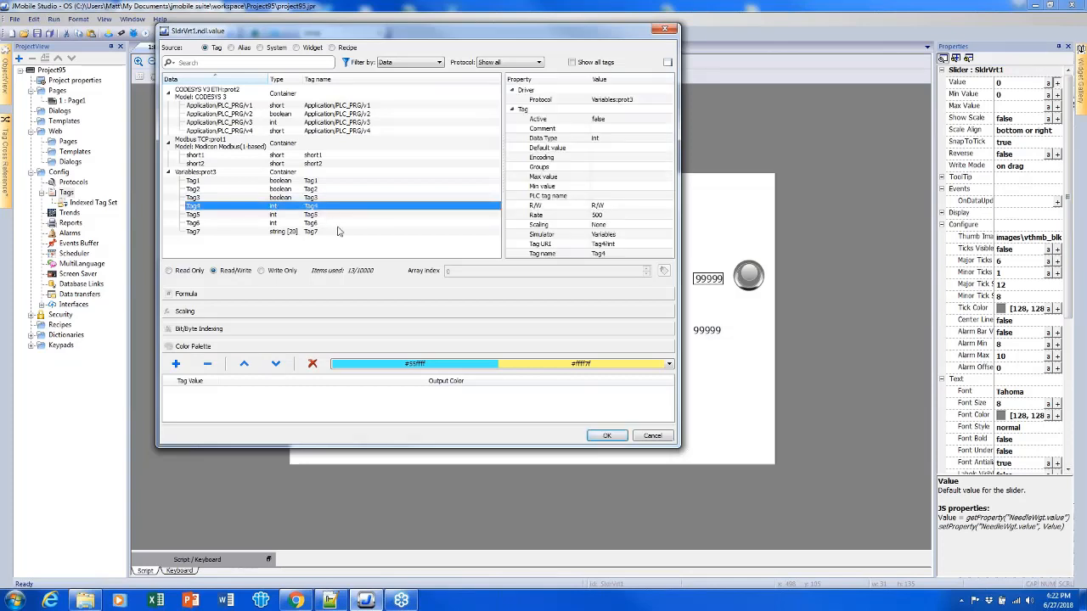
left_click(608, 436)
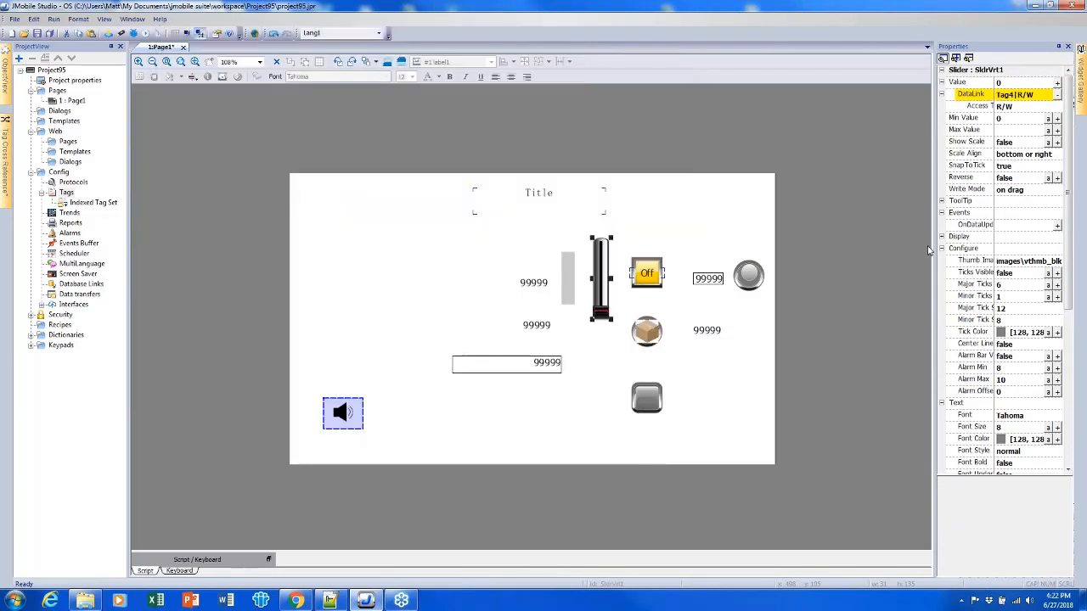
left_click(998, 129)
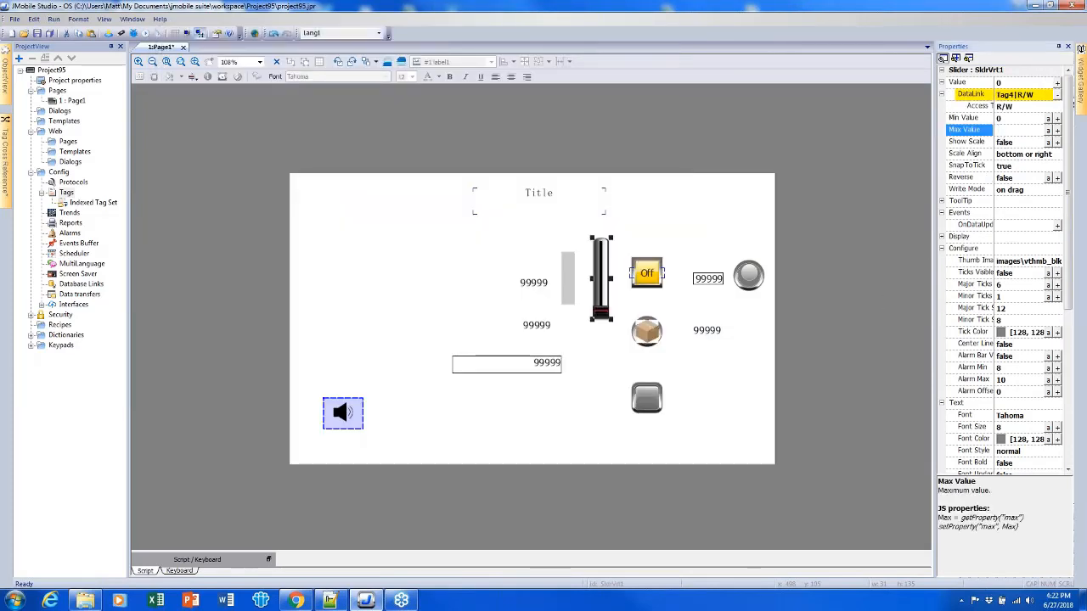
type("10")
key("Return")
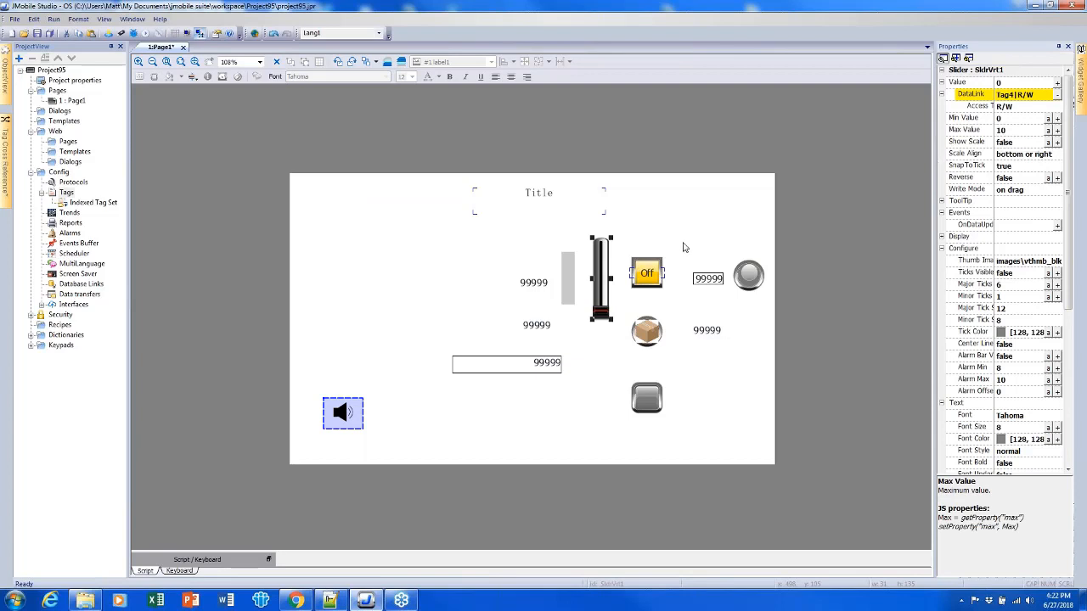
Limit the numeric field beside the bargraph to a Min of 0 and a Max of 10
left_click(534, 286)
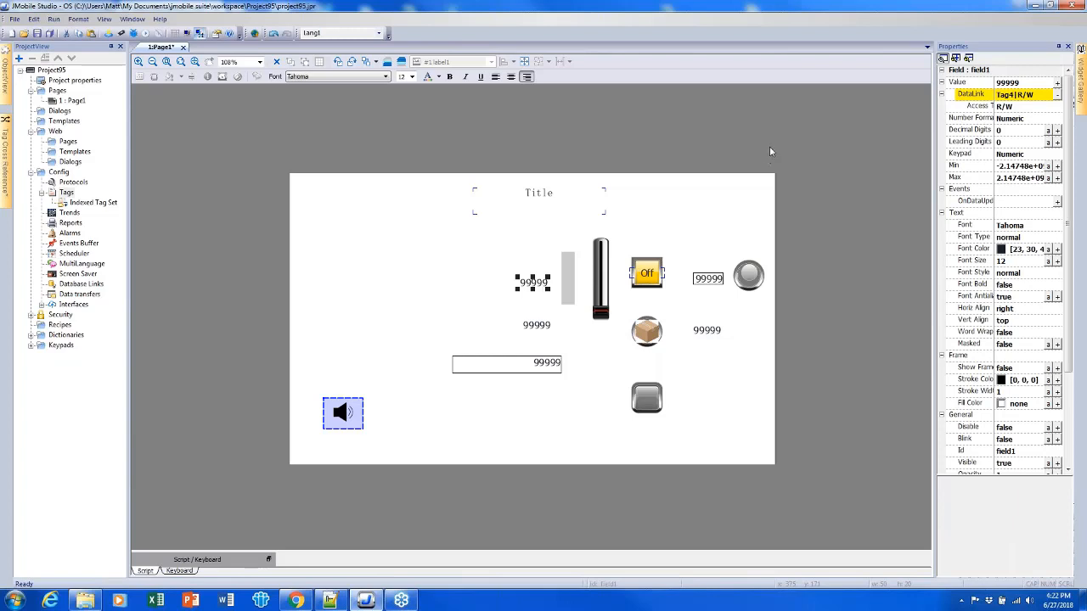
left_click(1013, 166)
type("0")
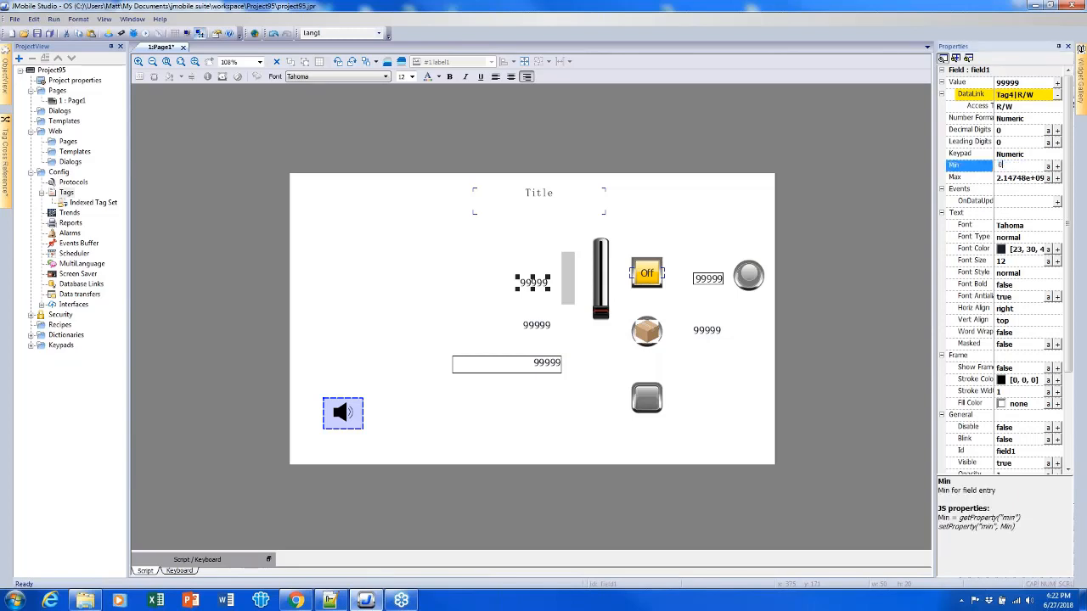
left_click(1013, 178)
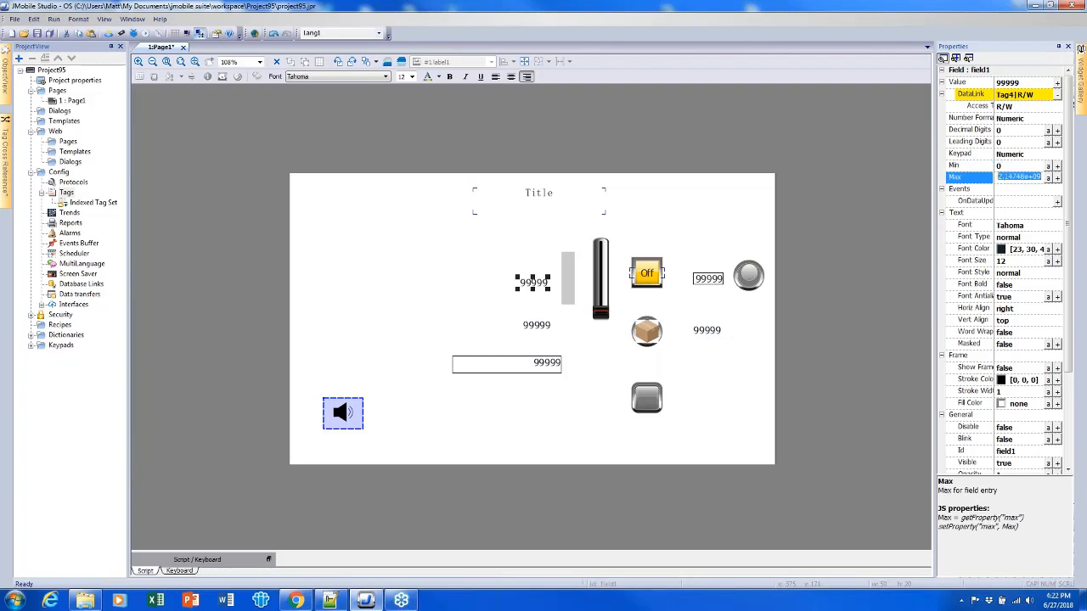
type("10")
left_click(959, 201)
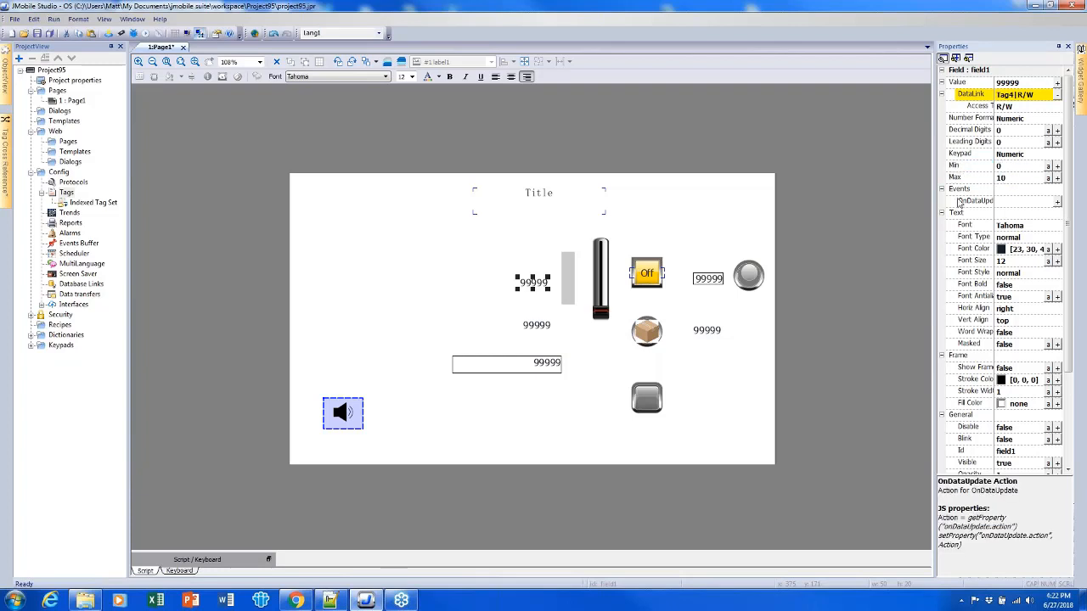
left_click(759, 217)
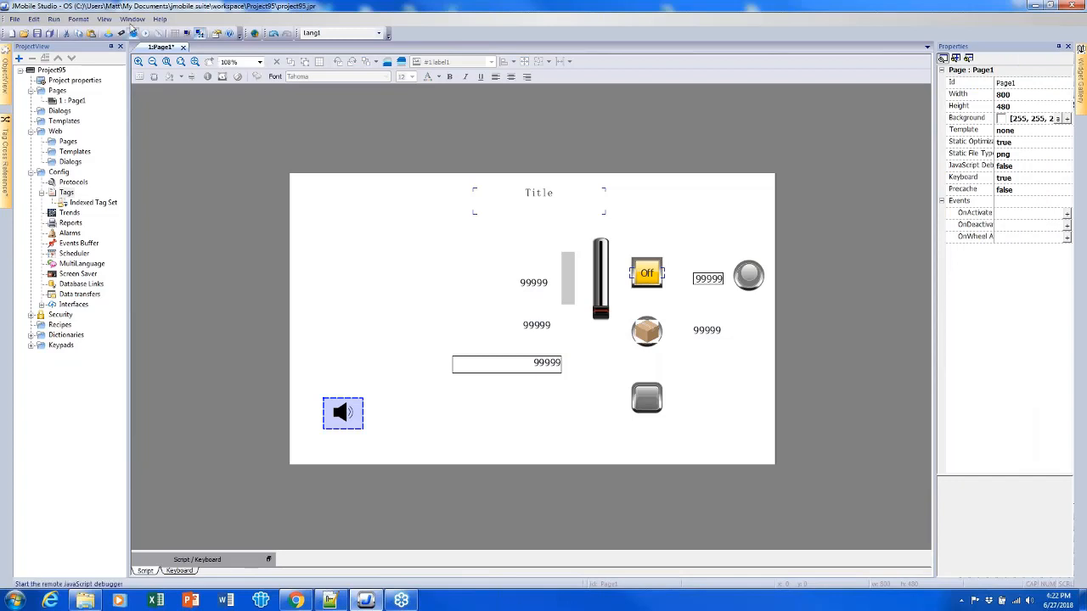
Run the simulator, move the slider up to 8 and enter 4 in the linked numeric field
left_click(144, 37)
key("Return")
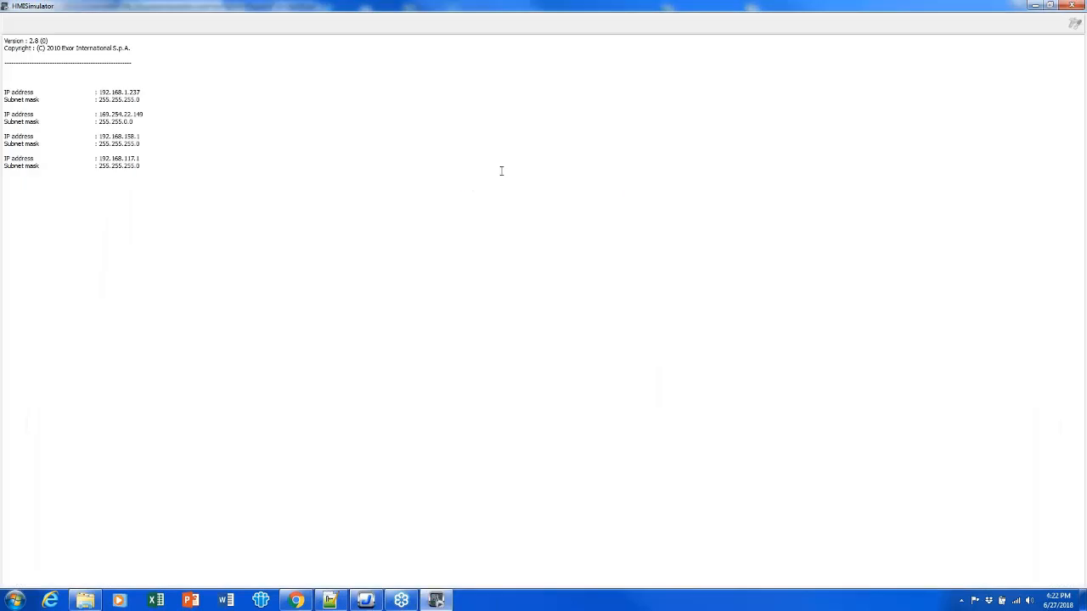
left_click_drag(607, 306, 608, 254)
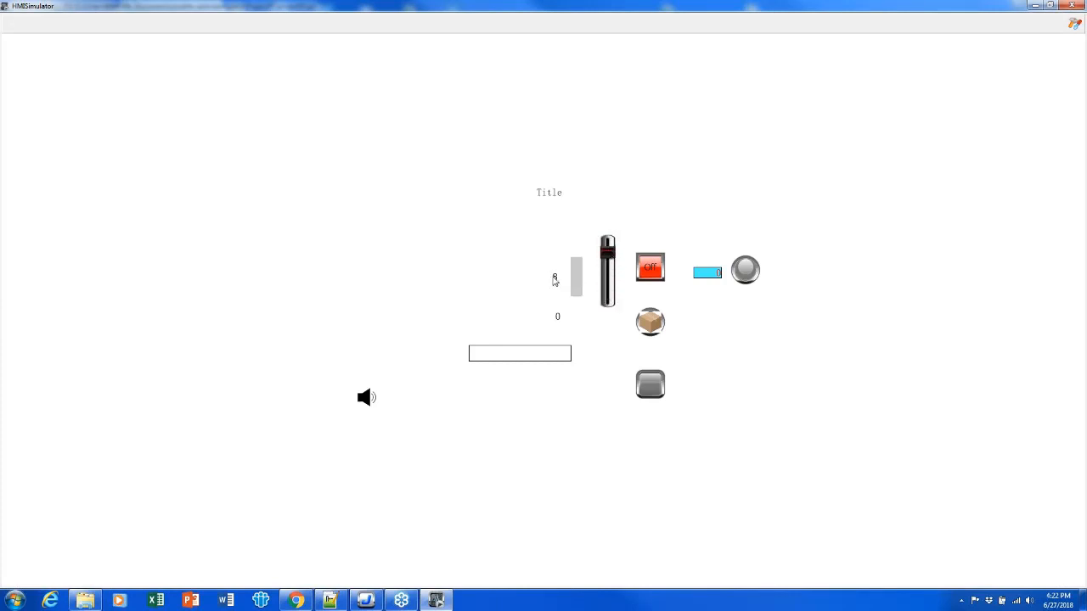
left_click(555, 278)
left_click(498, 387)
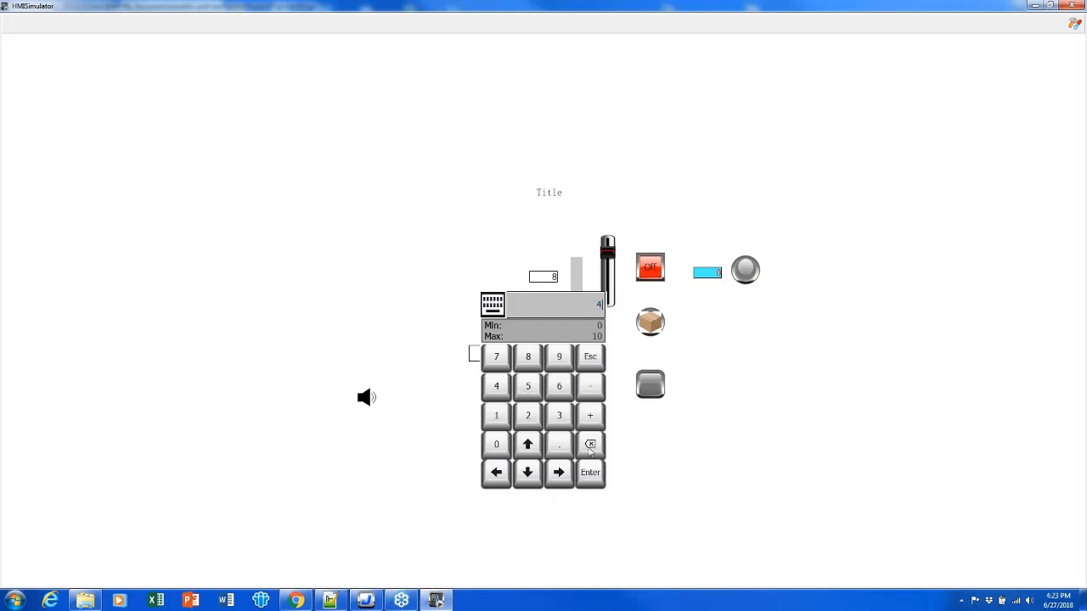
left_click(591, 470)
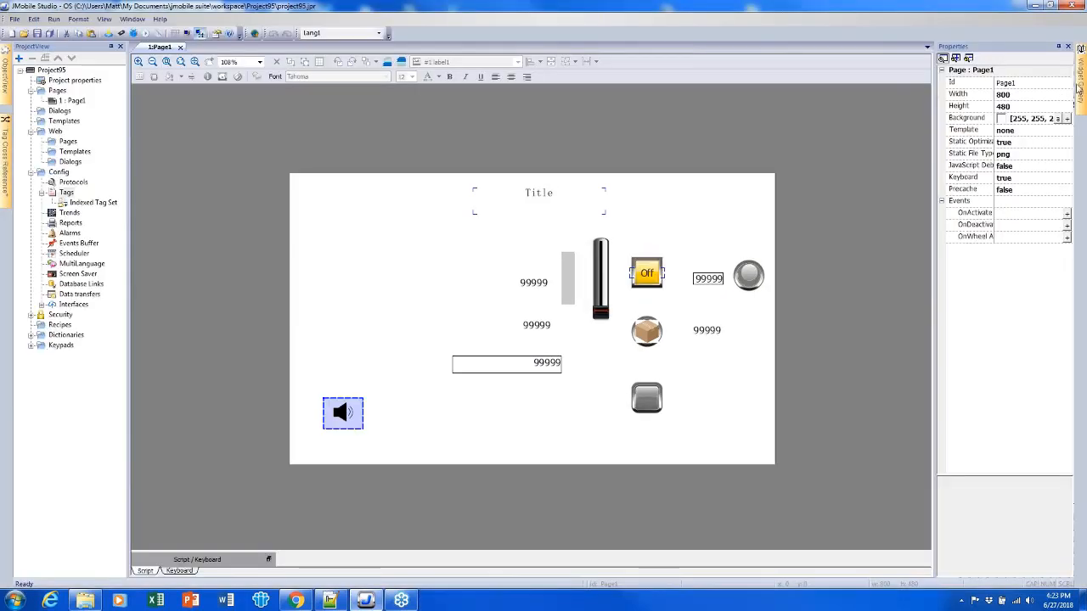
Look through the gallery's knobs and its round, horizontal and vertical gauges
mouse_move(1079, 84)
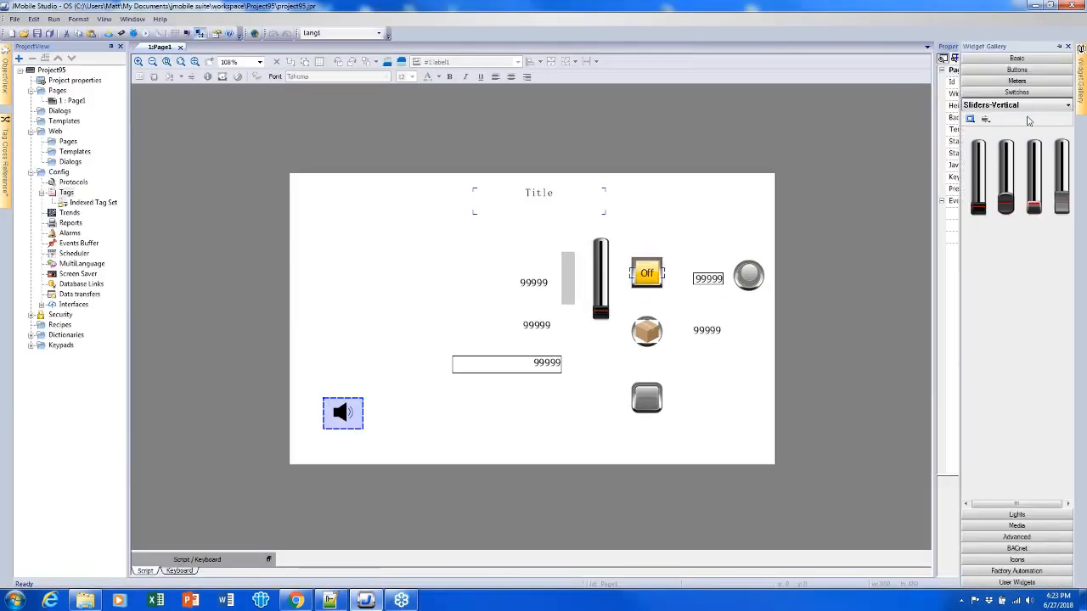
left_click(1015, 105)
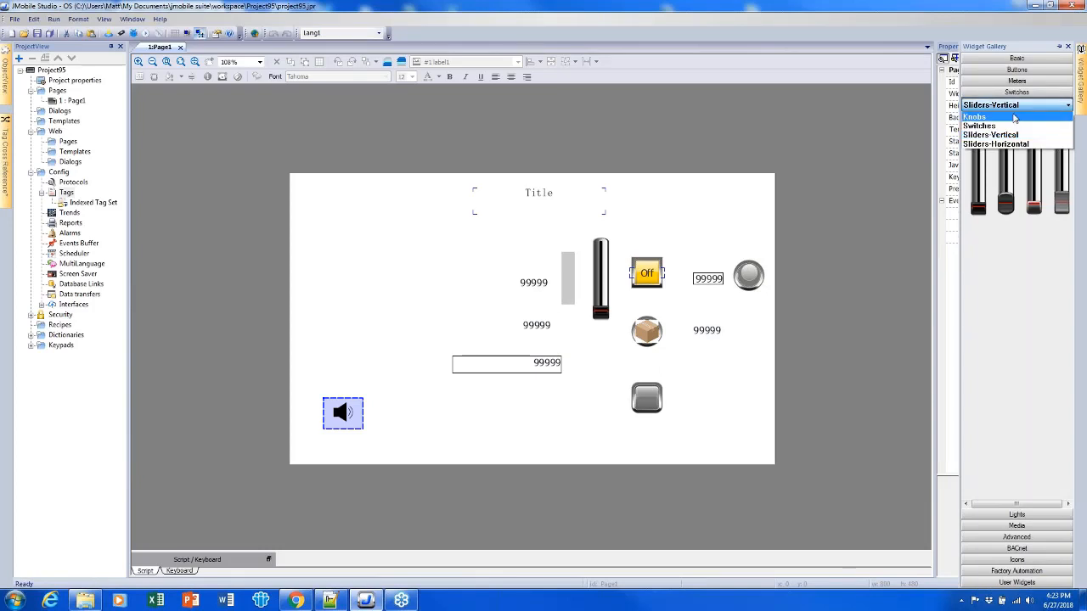
left_click(1015, 117)
left_click(1015, 81)
left_click(1010, 94)
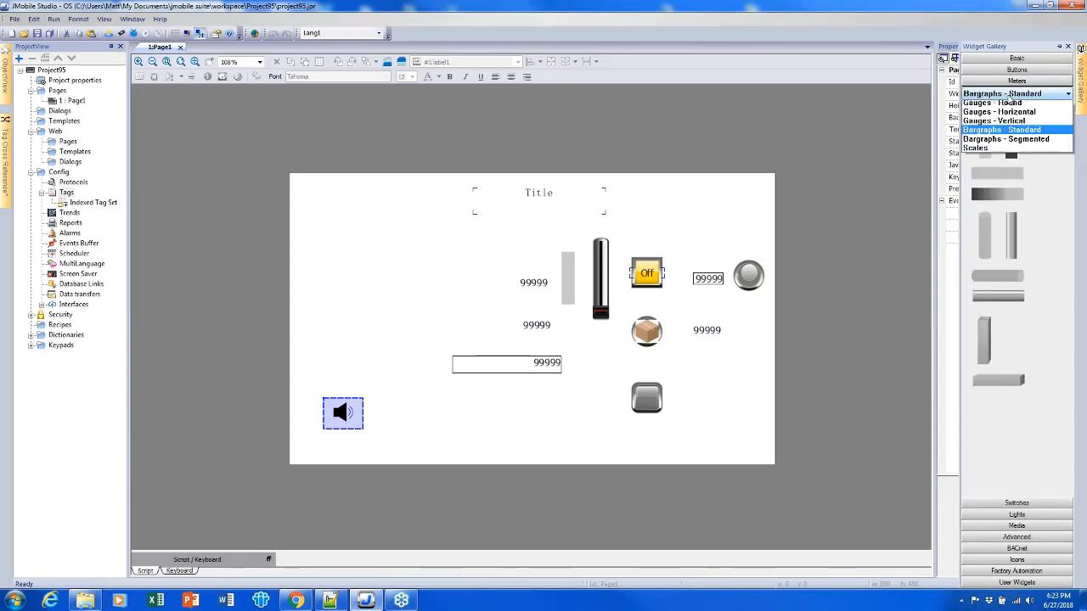
left_click(1002, 106)
left_click(1011, 93)
left_click(1004, 114)
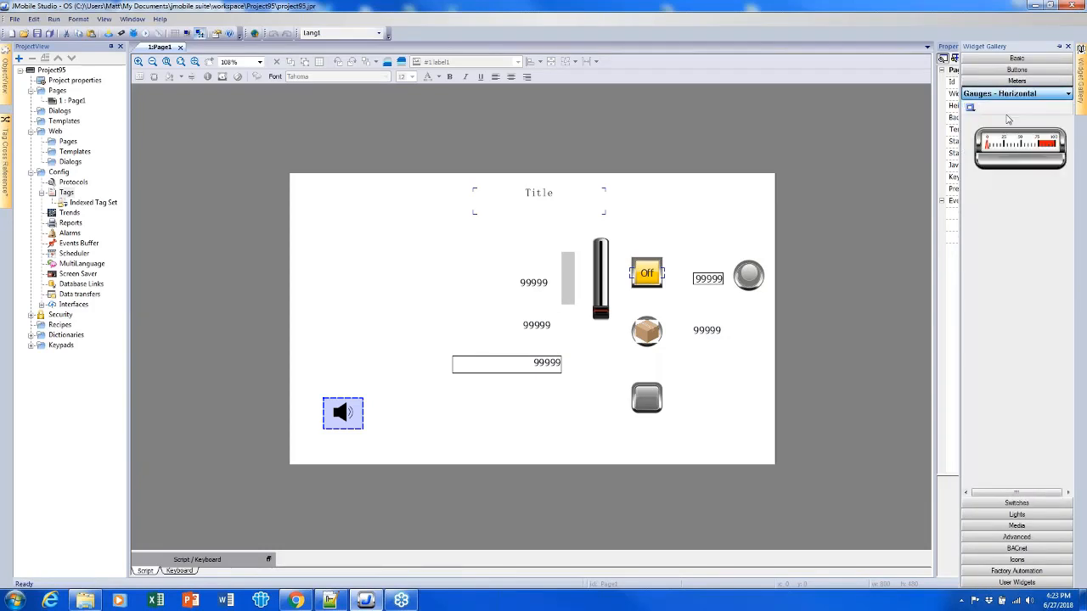
left_click(1011, 94)
left_click(1007, 125)
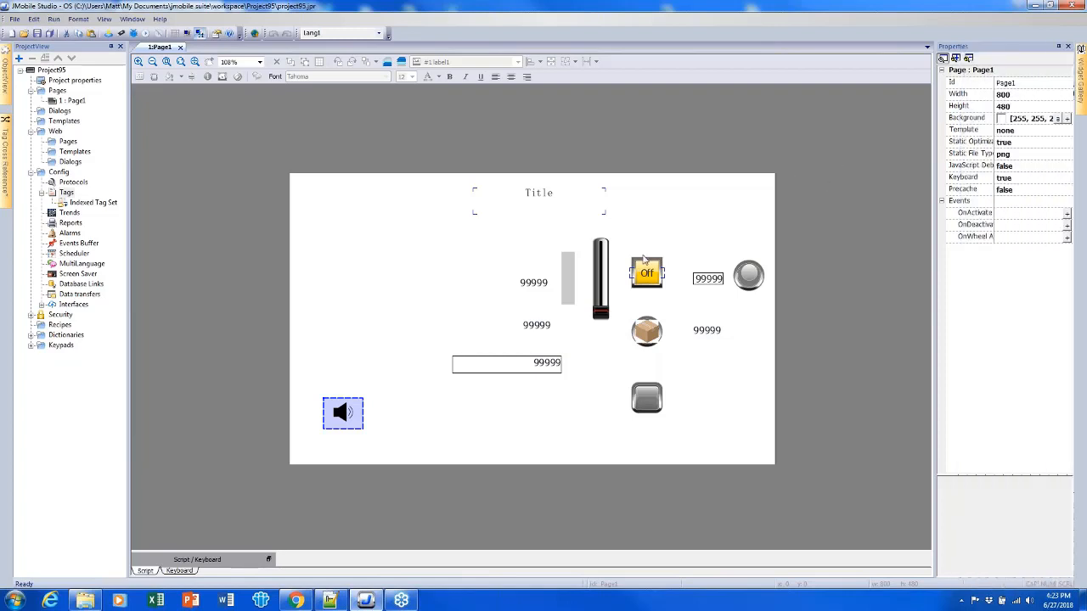
Set the bargraph's Bar Color to red
left_click(570, 276)
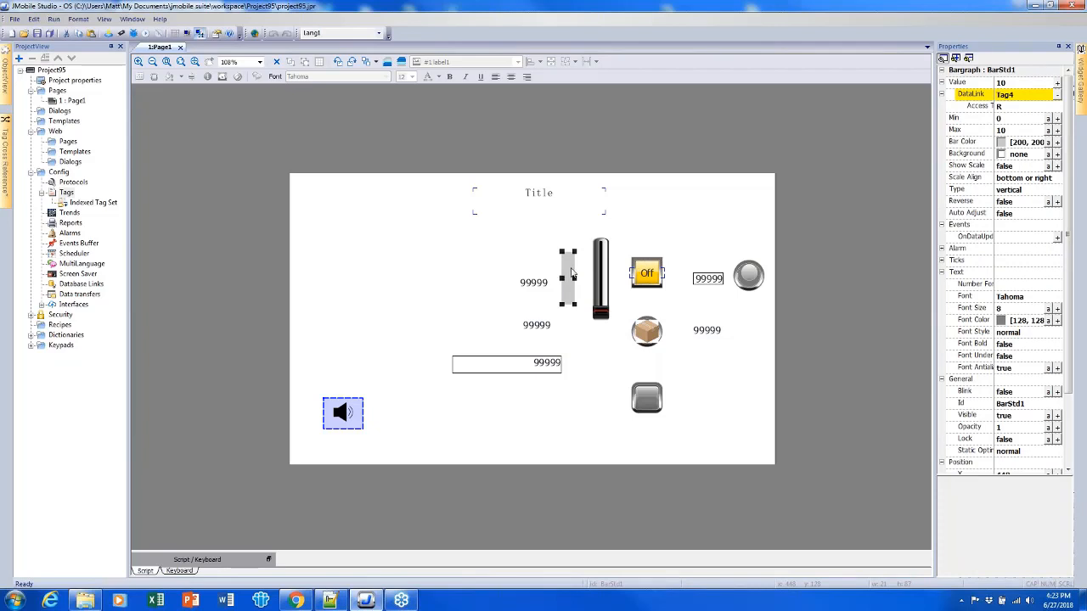
left_click(1003, 143)
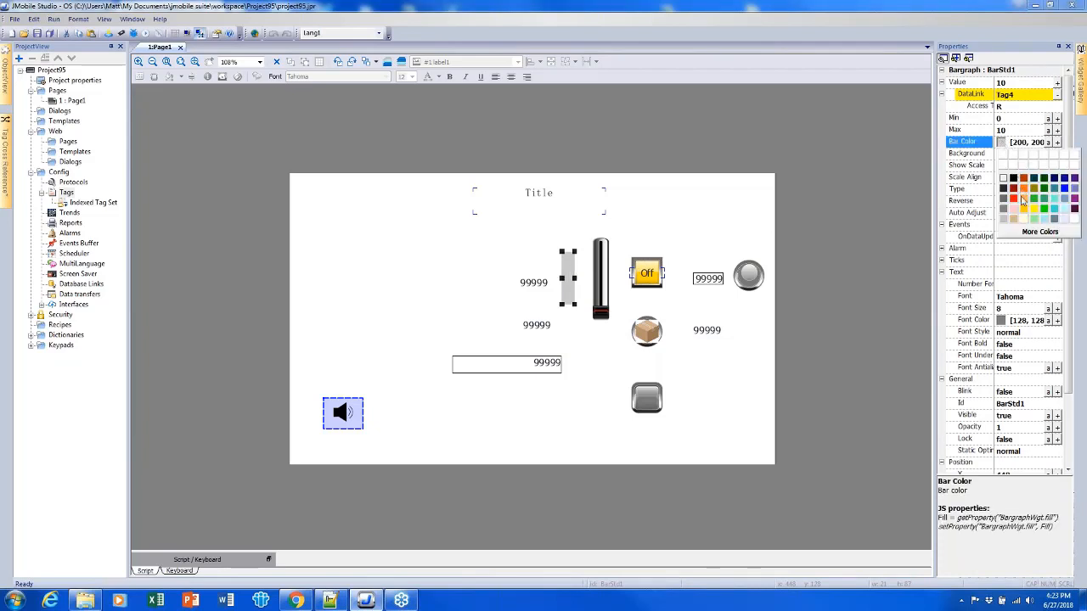
left_click(1012, 198)
left_click(698, 246)
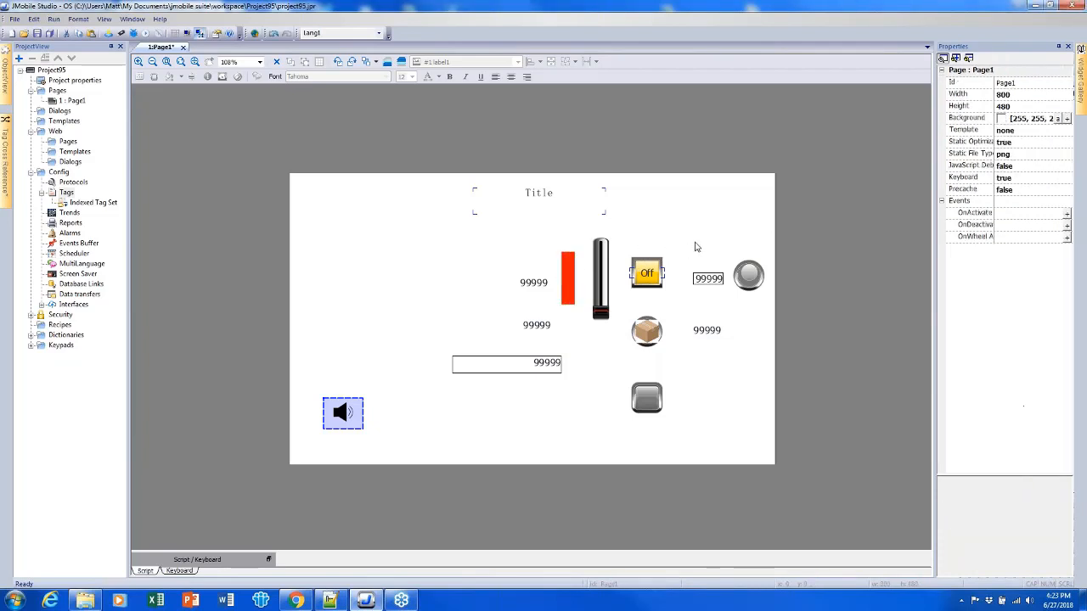